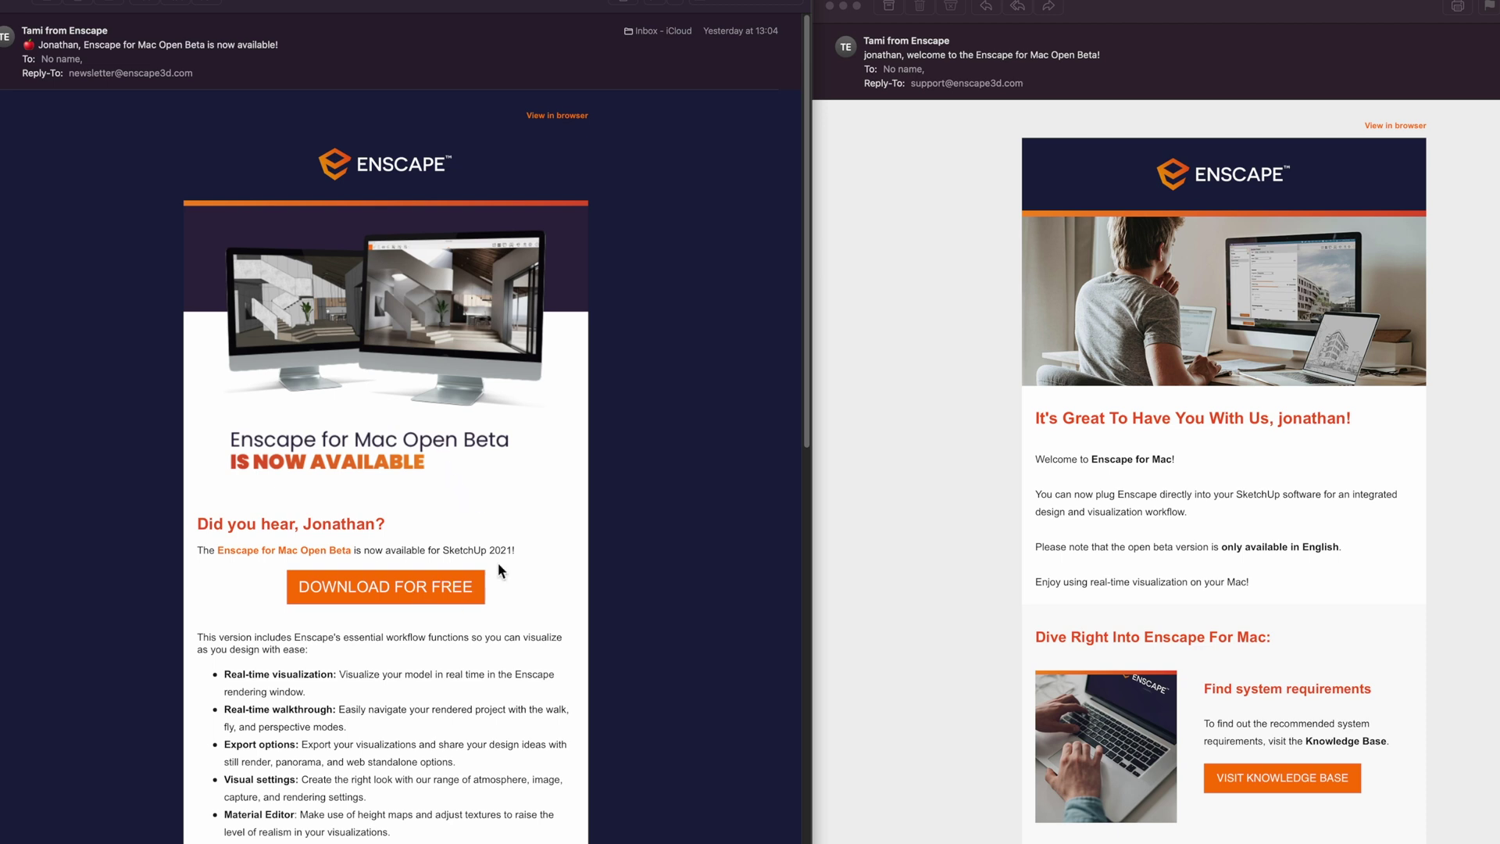
Step: Highlight the Enscape for Mac Open Beta heading and intro line in the newsletter email
drag(498, 563, 469, 441)
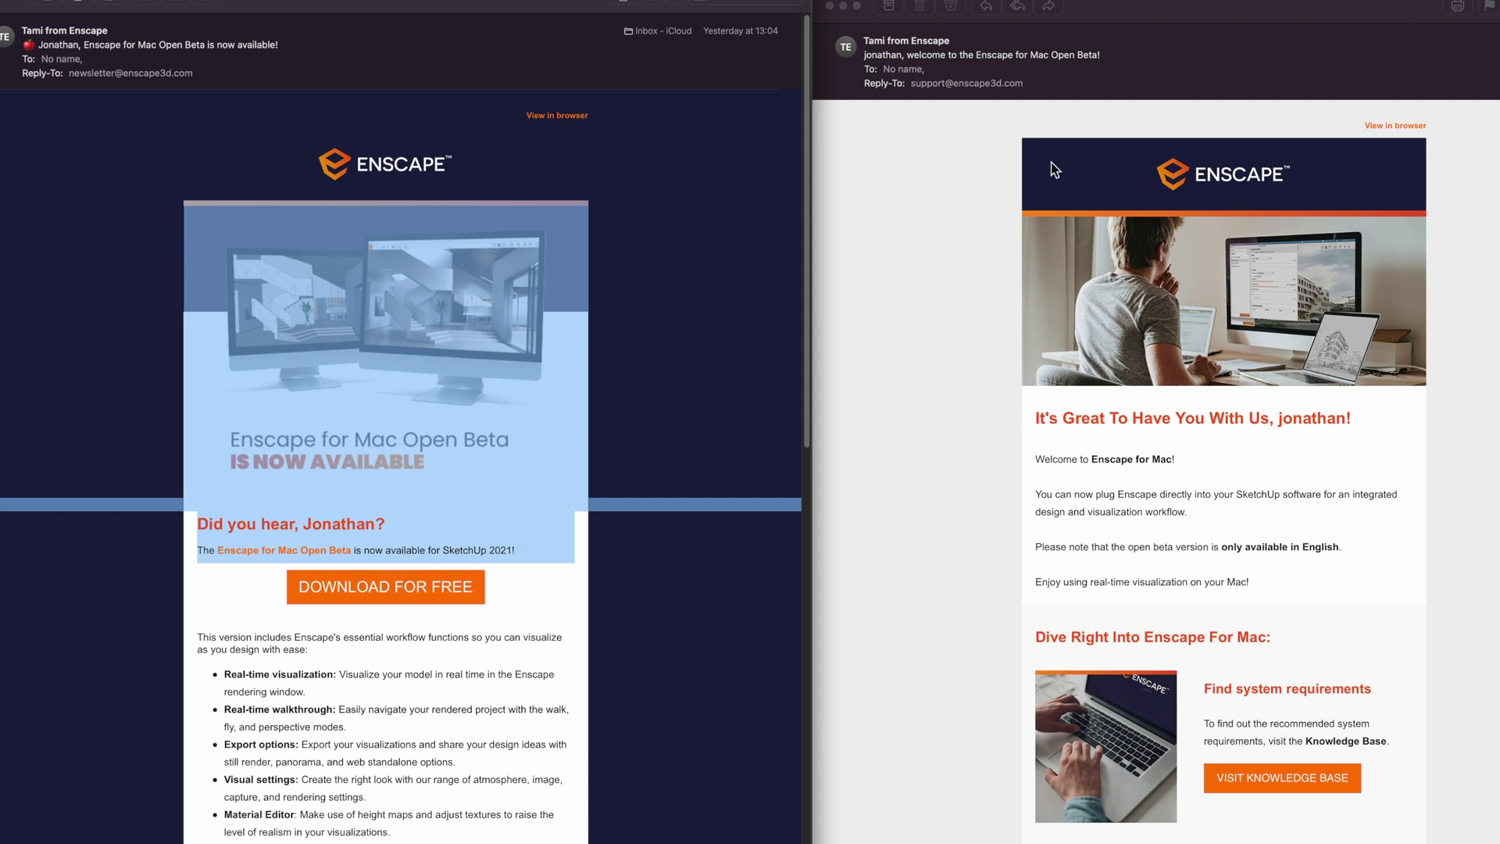
Step: On the Enscape for Mac page, submit the GET OPEN BETA NOW request
click(405, 592)
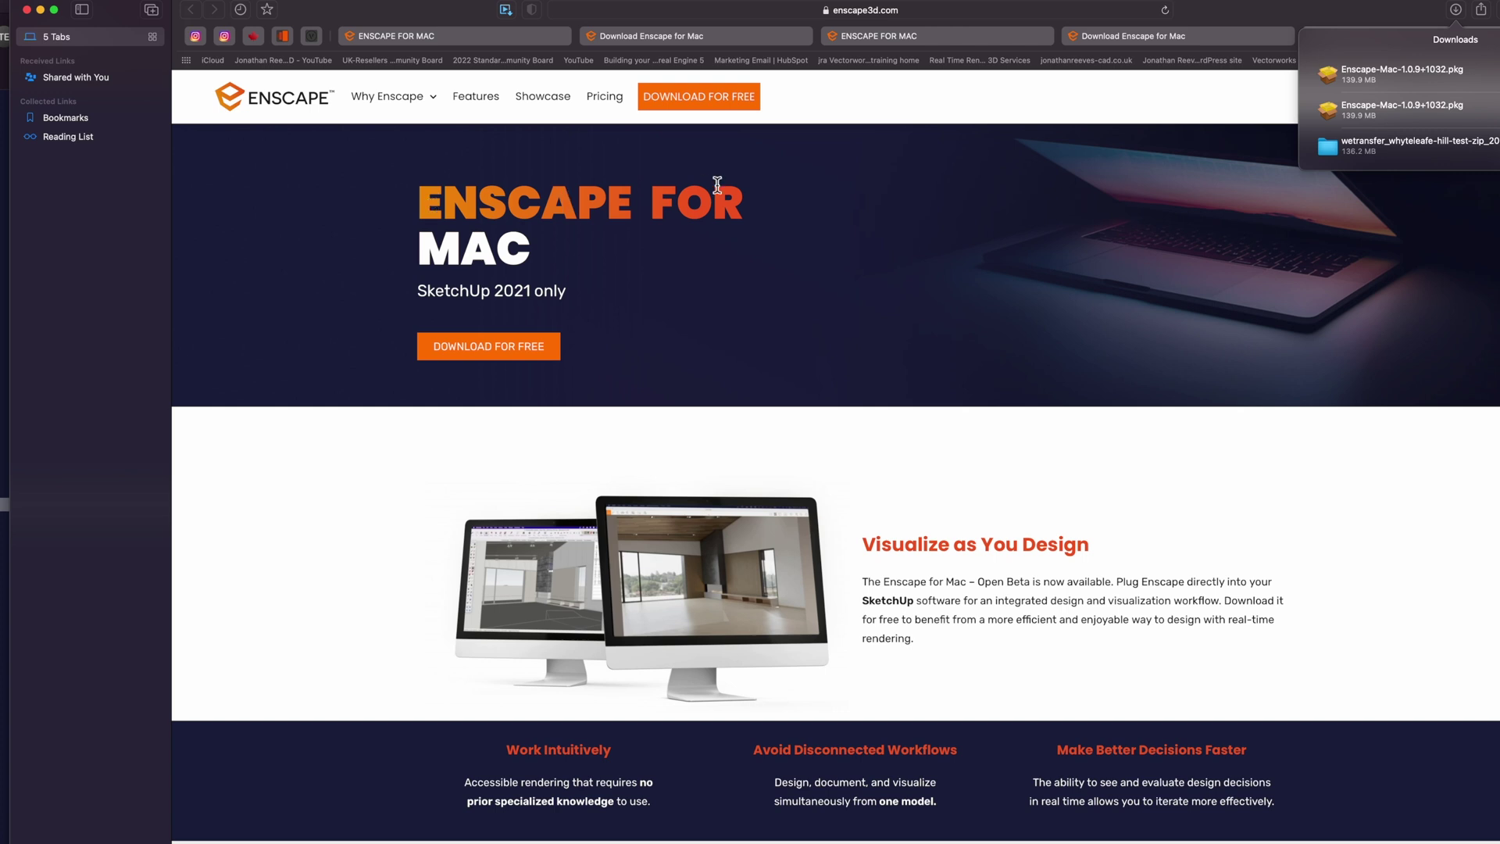
drag(416, 291, 575, 295)
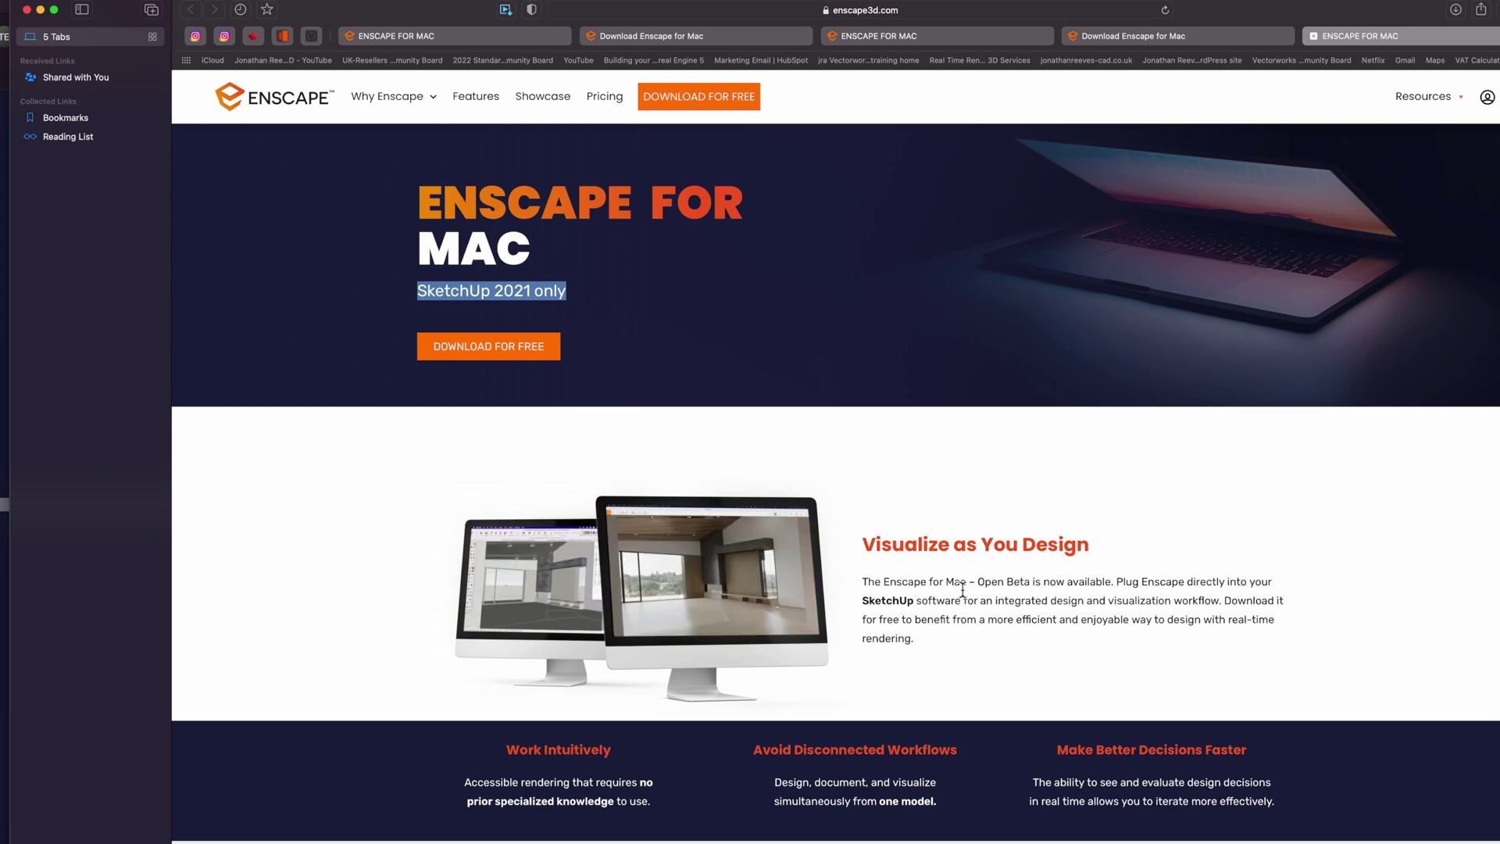
scroll(730, 339, down, 1)
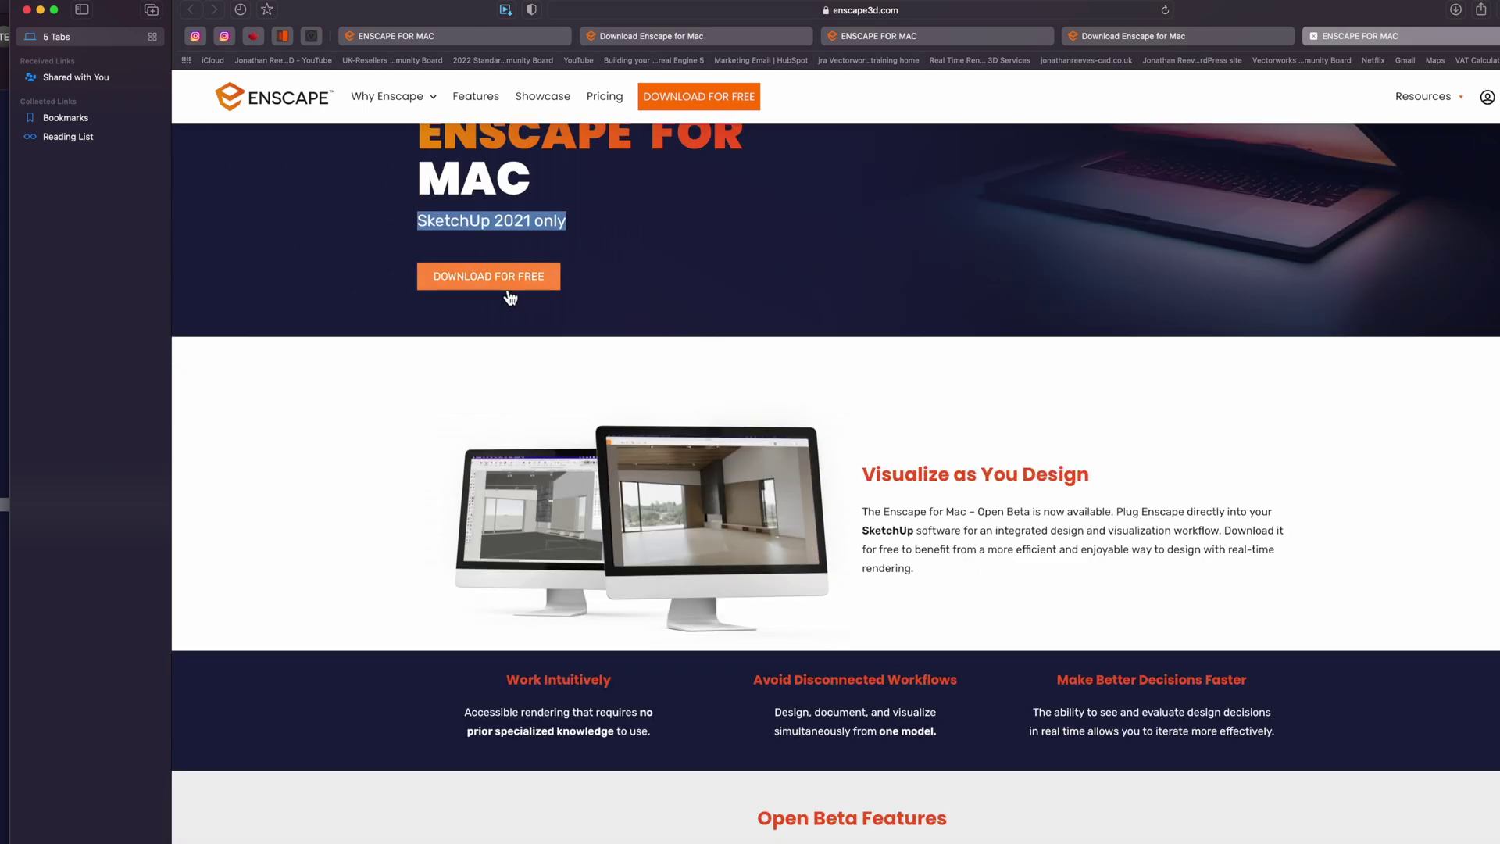
scroll(506, 289, down, 5)
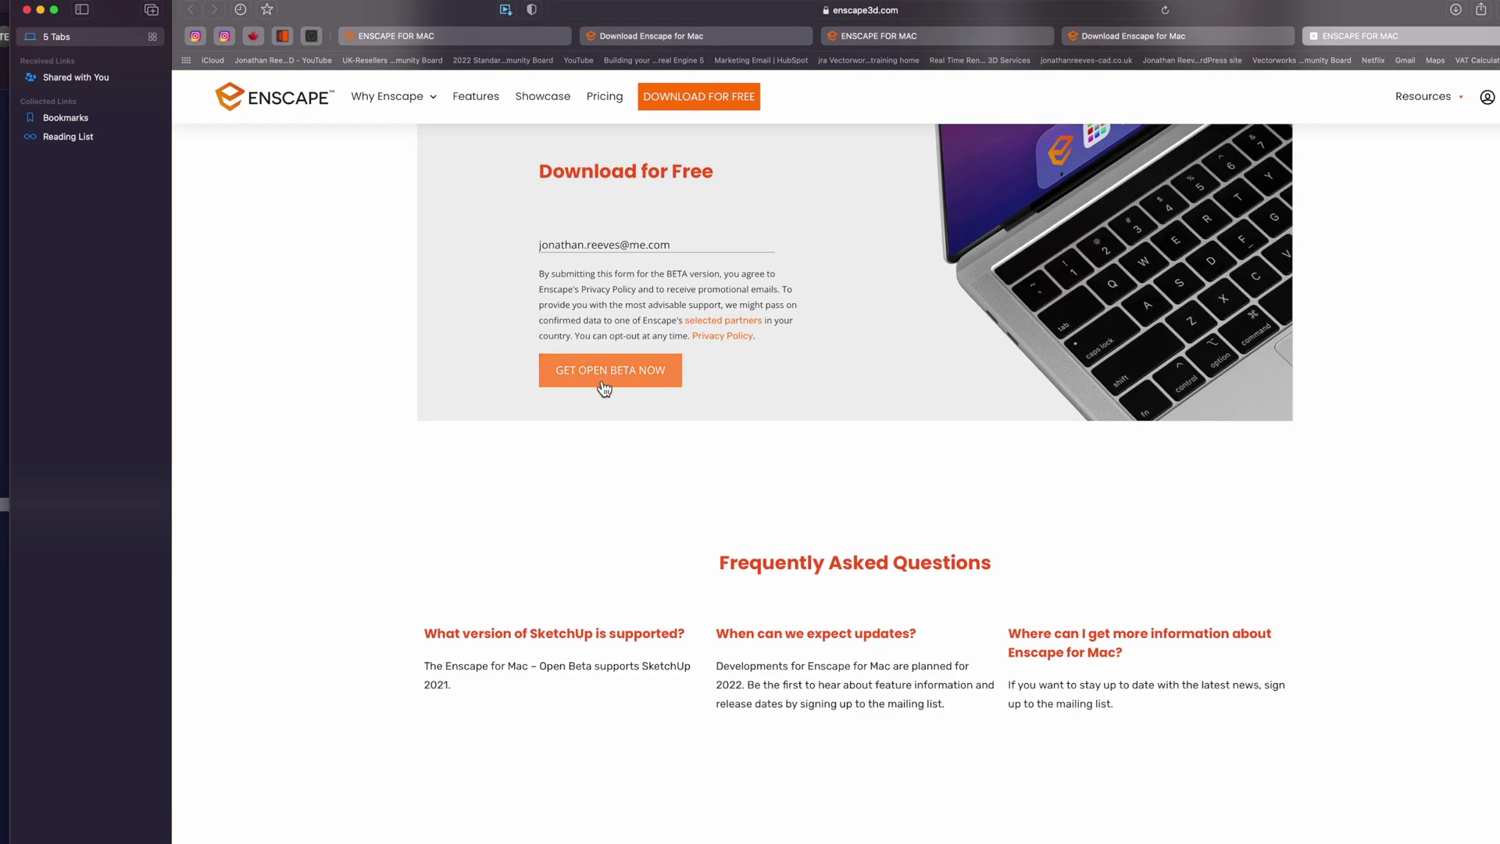
click(604, 382)
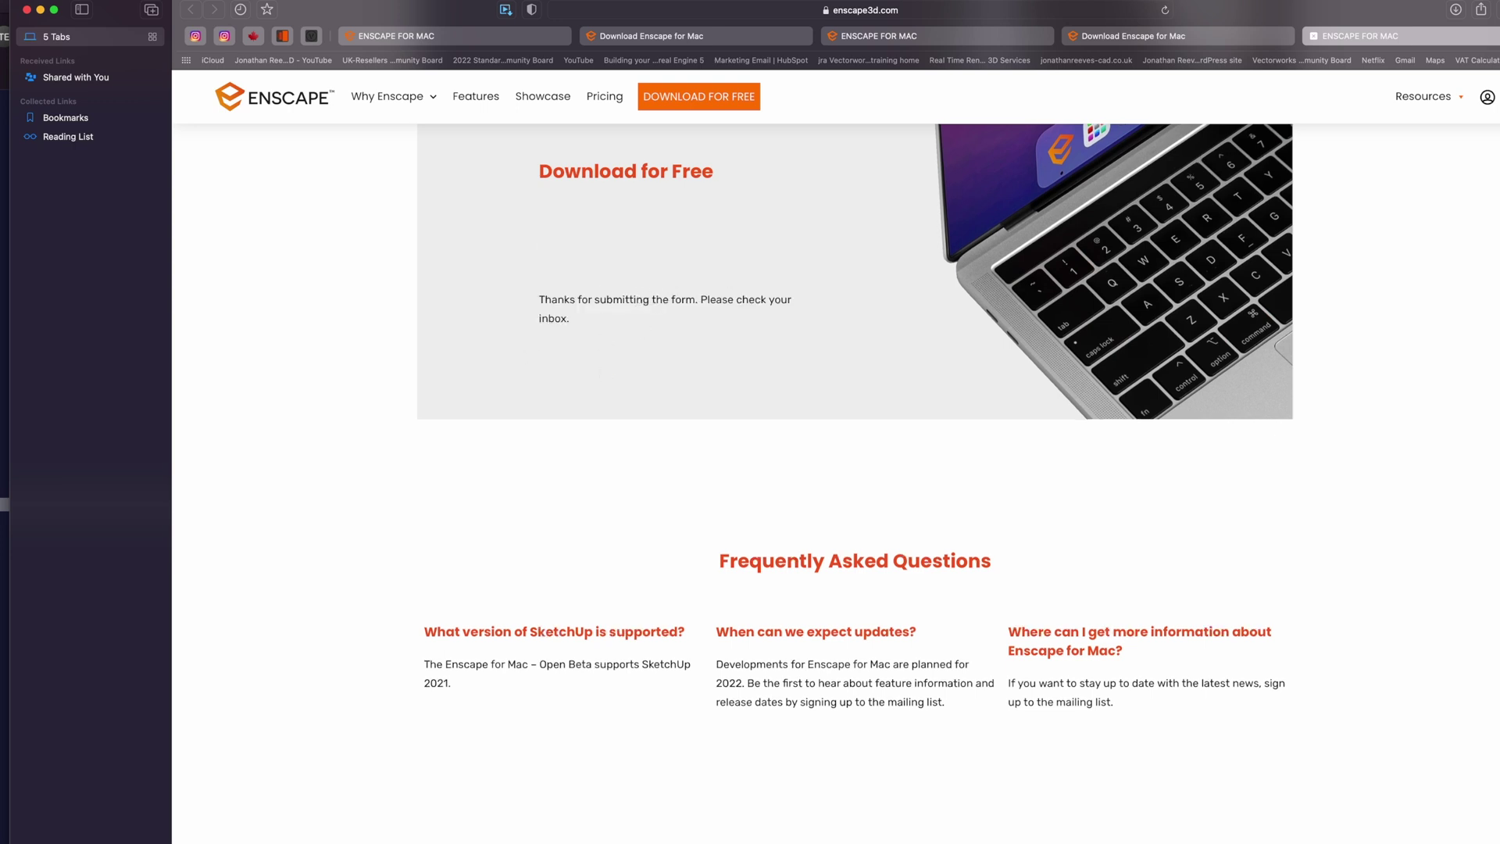
Step: Return to Mail, show all inboxes, and clear the Enscape search
drag(1499, 86, 329, 84)
click(272, 156)
click(272, 155)
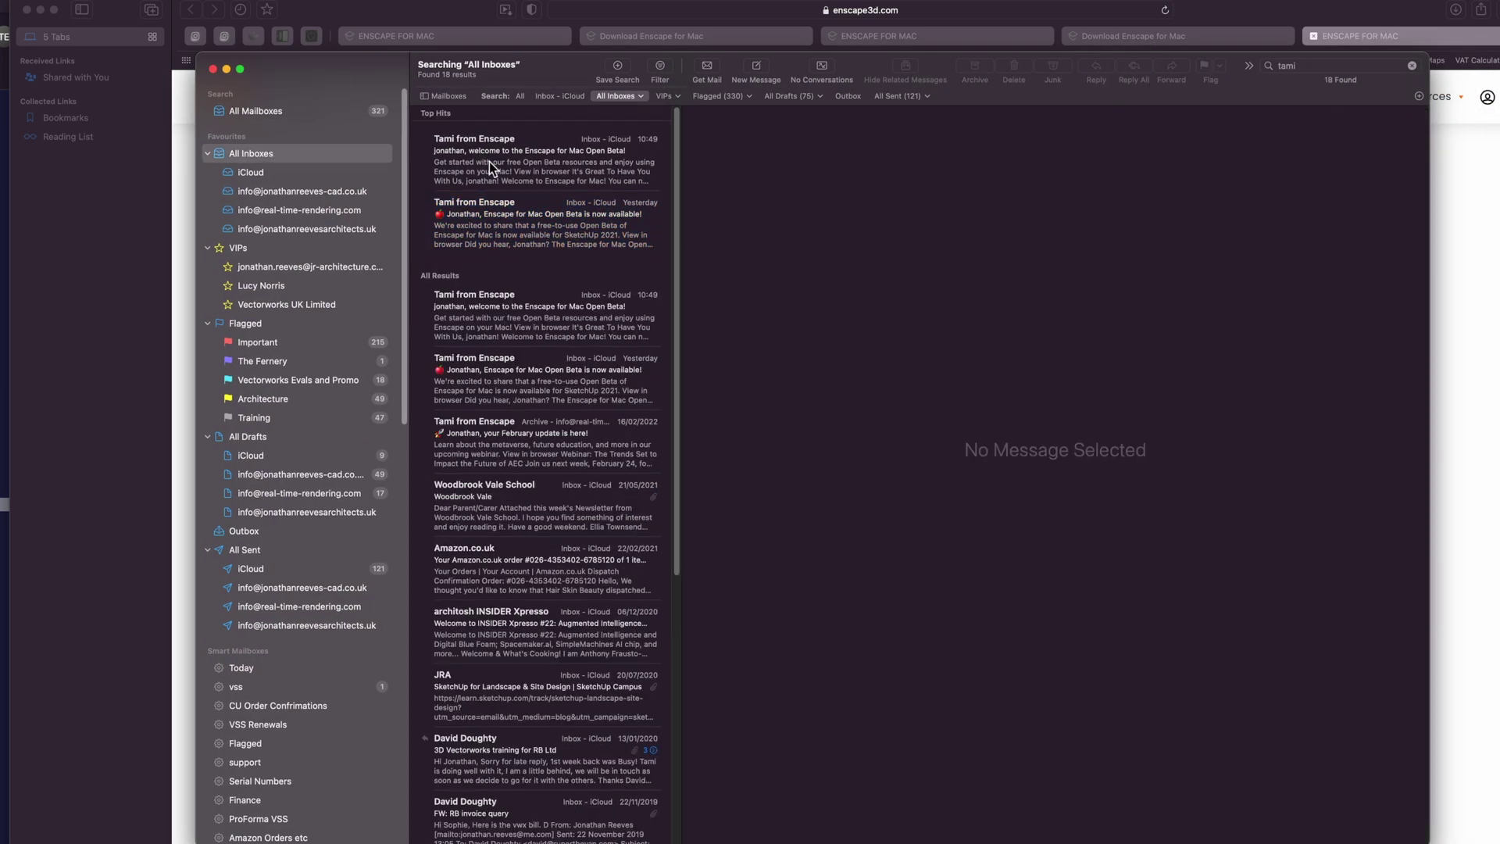
click(1412, 65)
Step: Open the newest Enscape 'your download is here' email and follow its DOWNLOAD NOW link
click(539, 145)
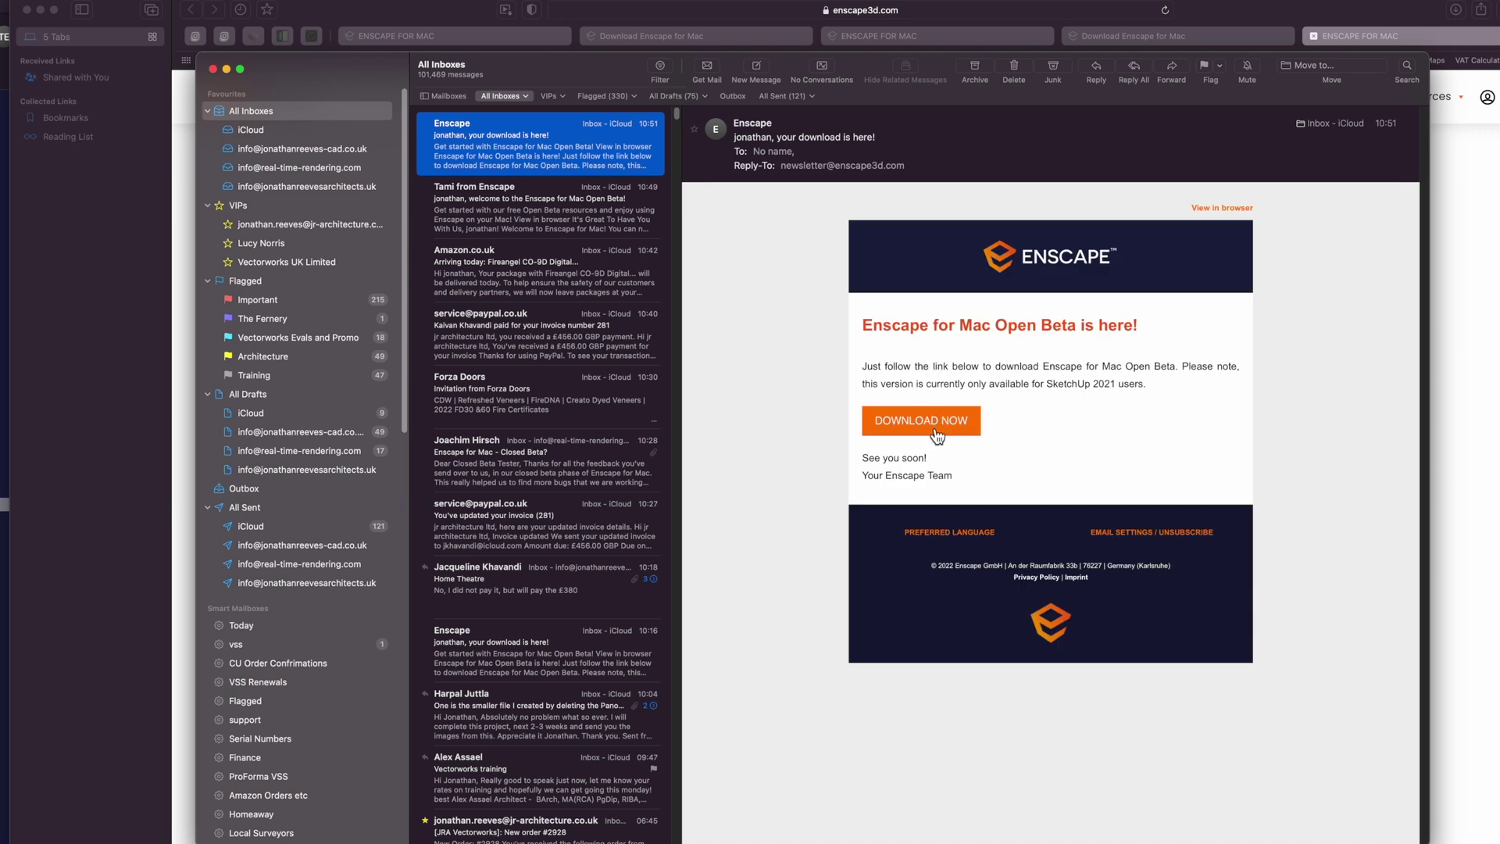
click(929, 427)
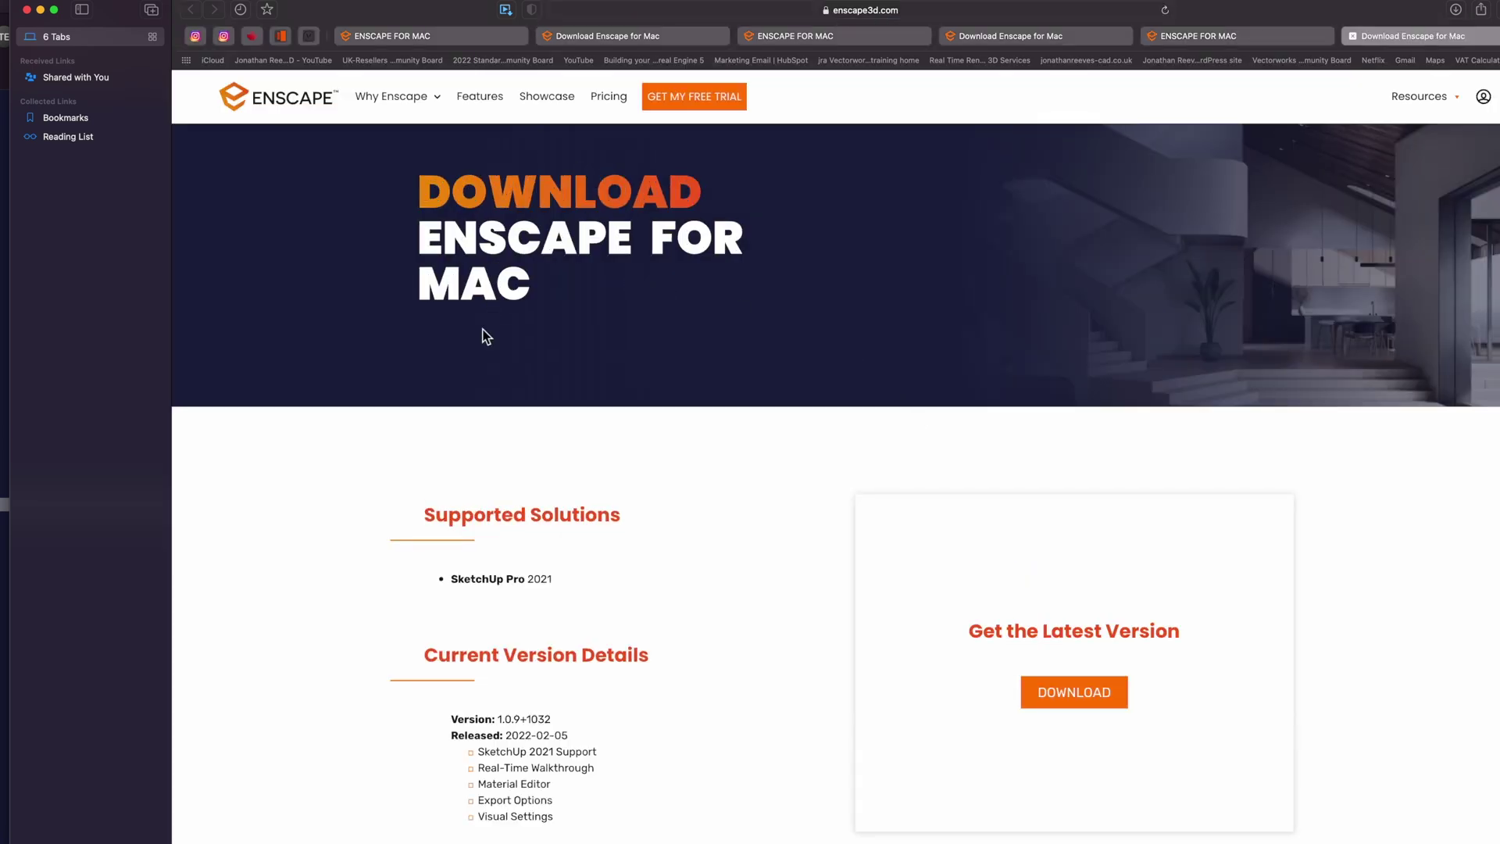
Step: Download Enscape-Mac-1.0.9+1032.pkg and reveal it in Finder to launch the installer
click(1085, 697)
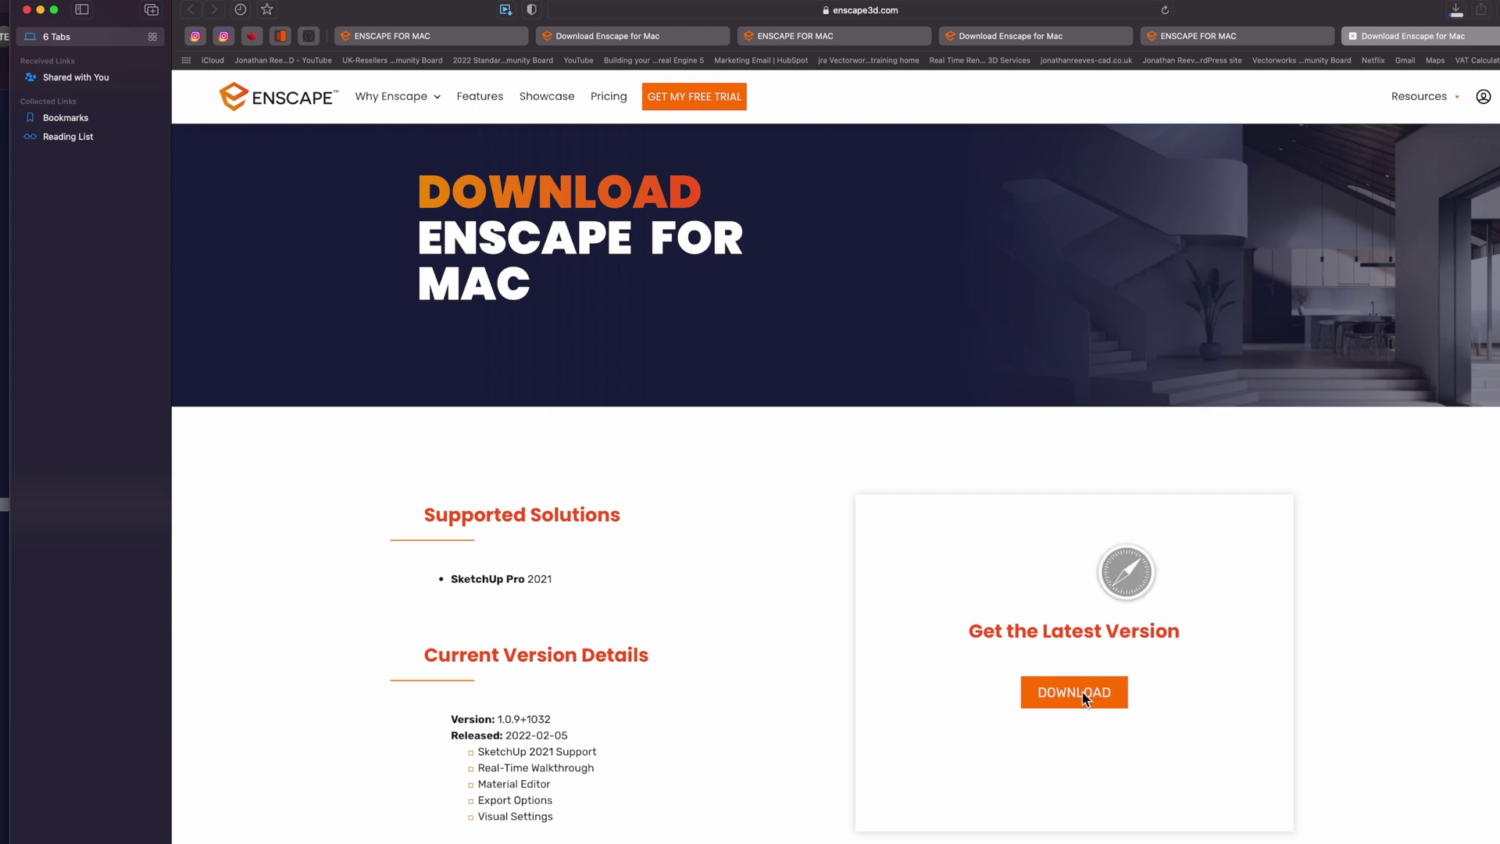
click(1455, 10)
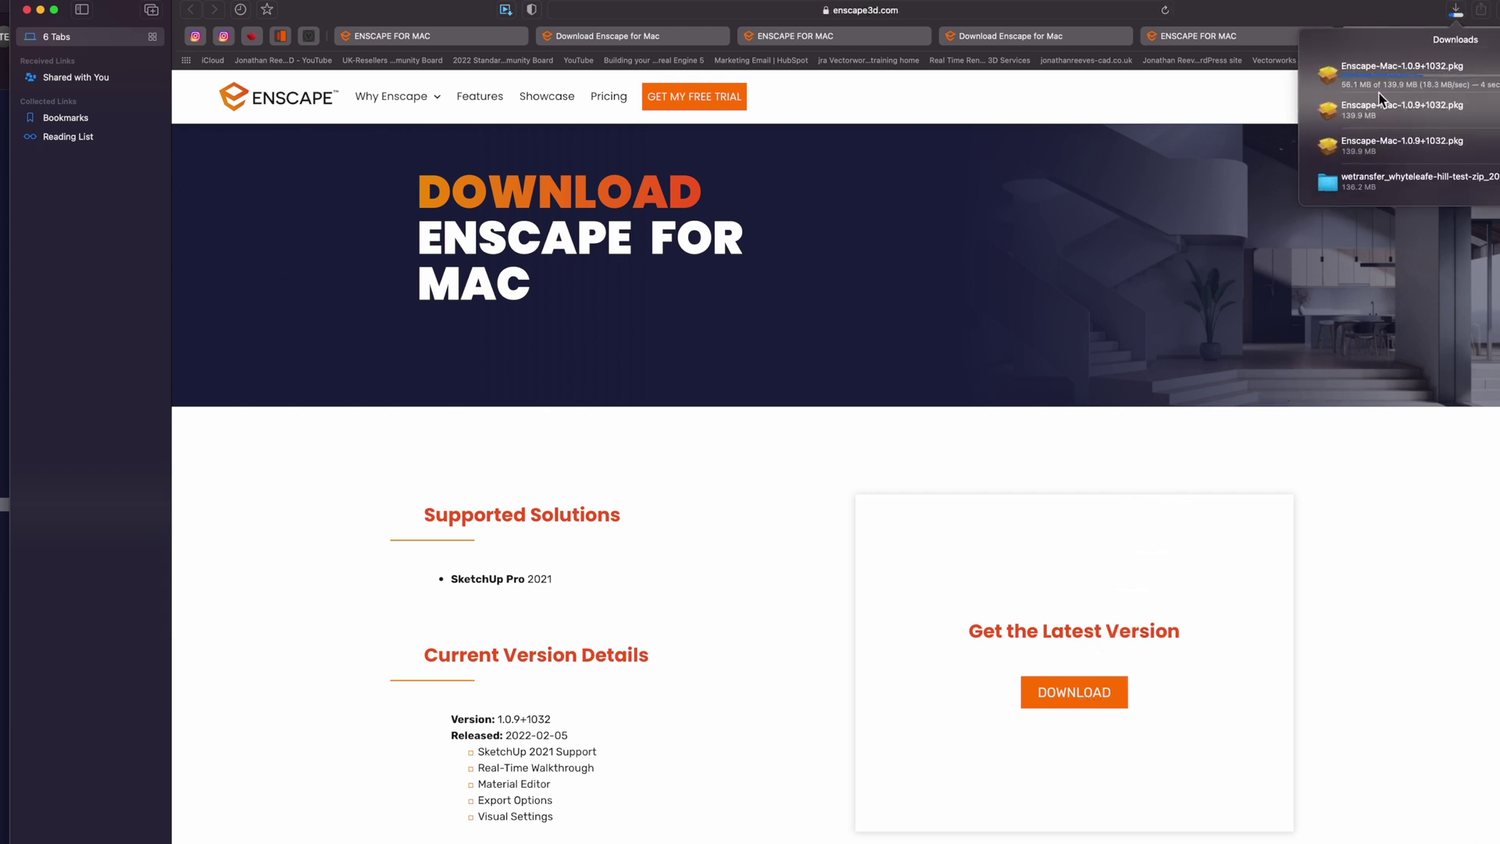
right_click(1372, 74)
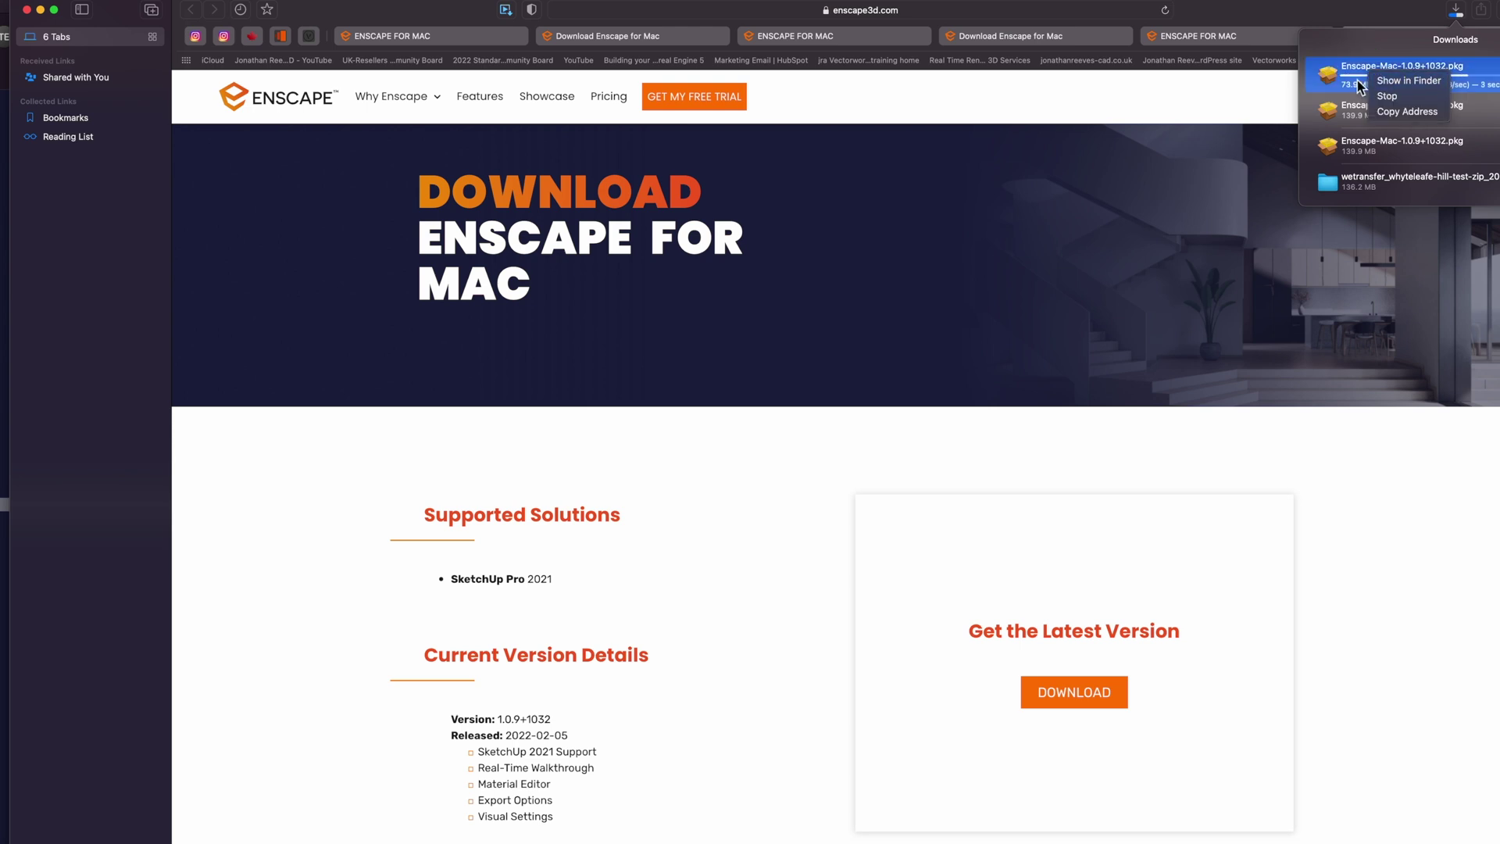
click(1410, 83)
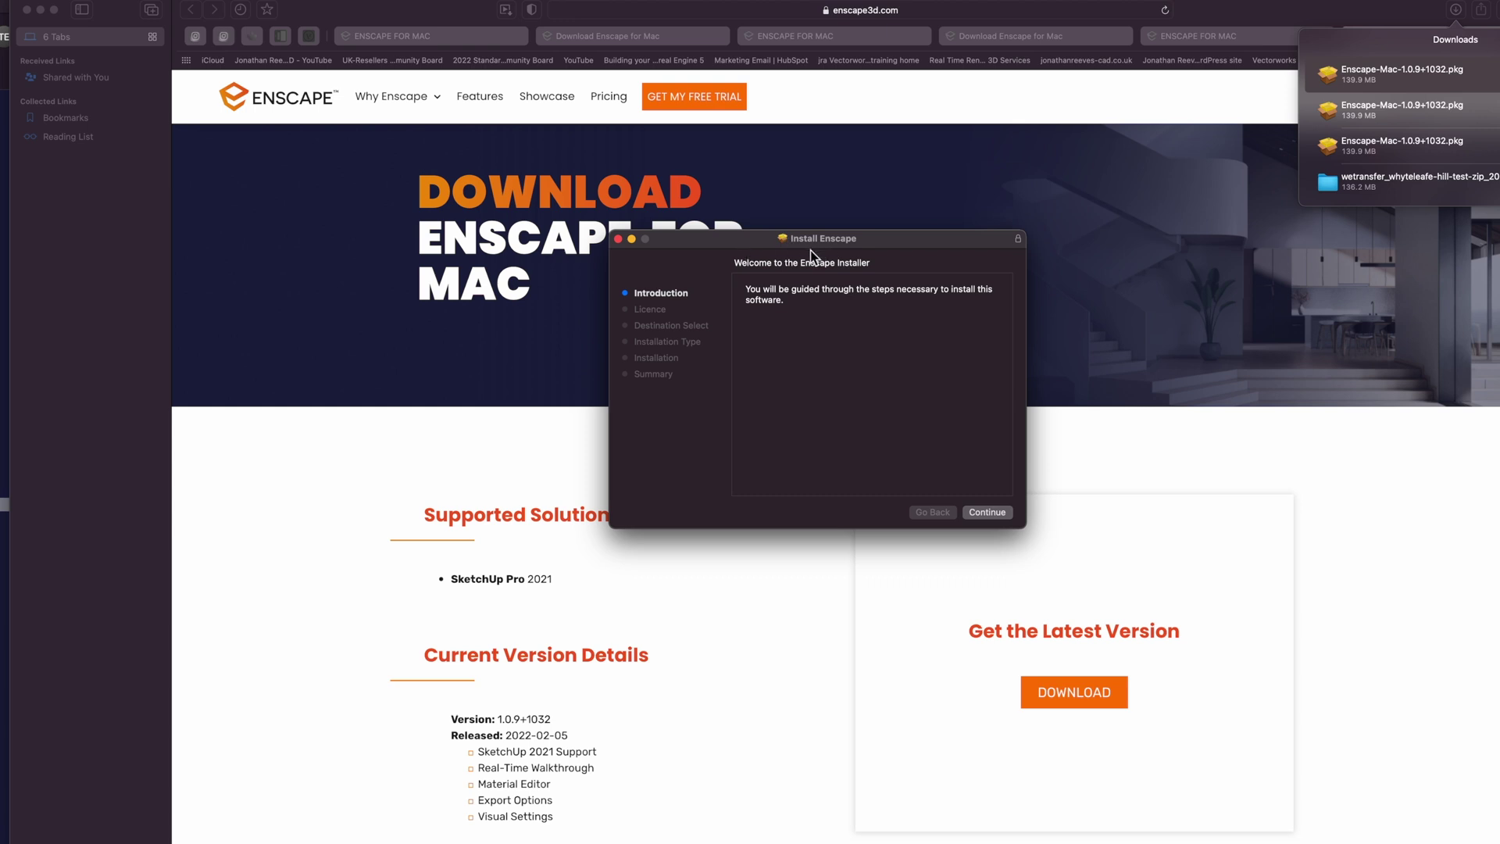
Step: Agree to the Enscape licence and start the standard installation
click(989, 512)
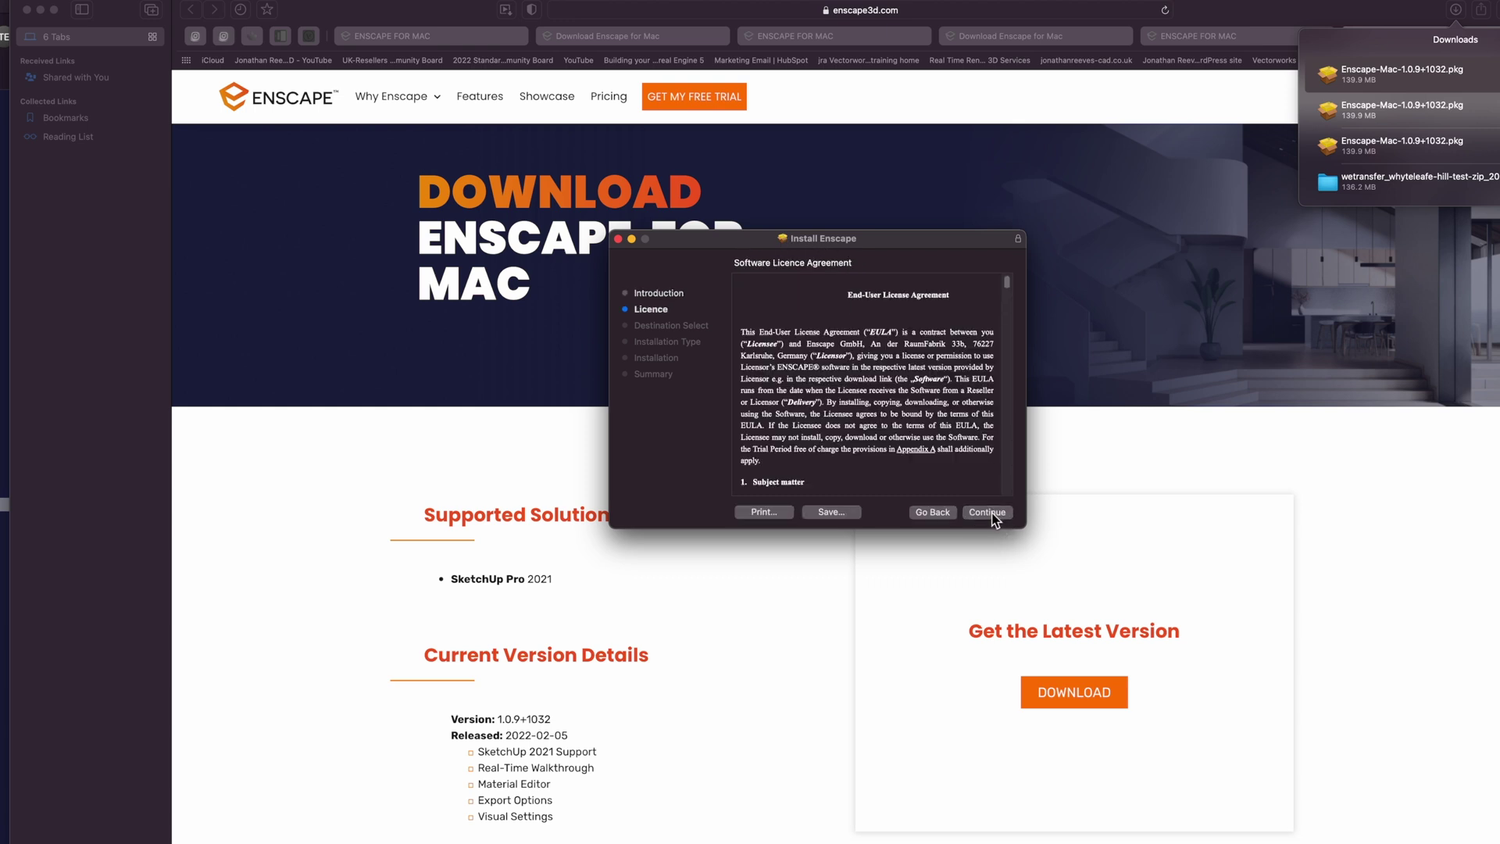
click(1004, 517)
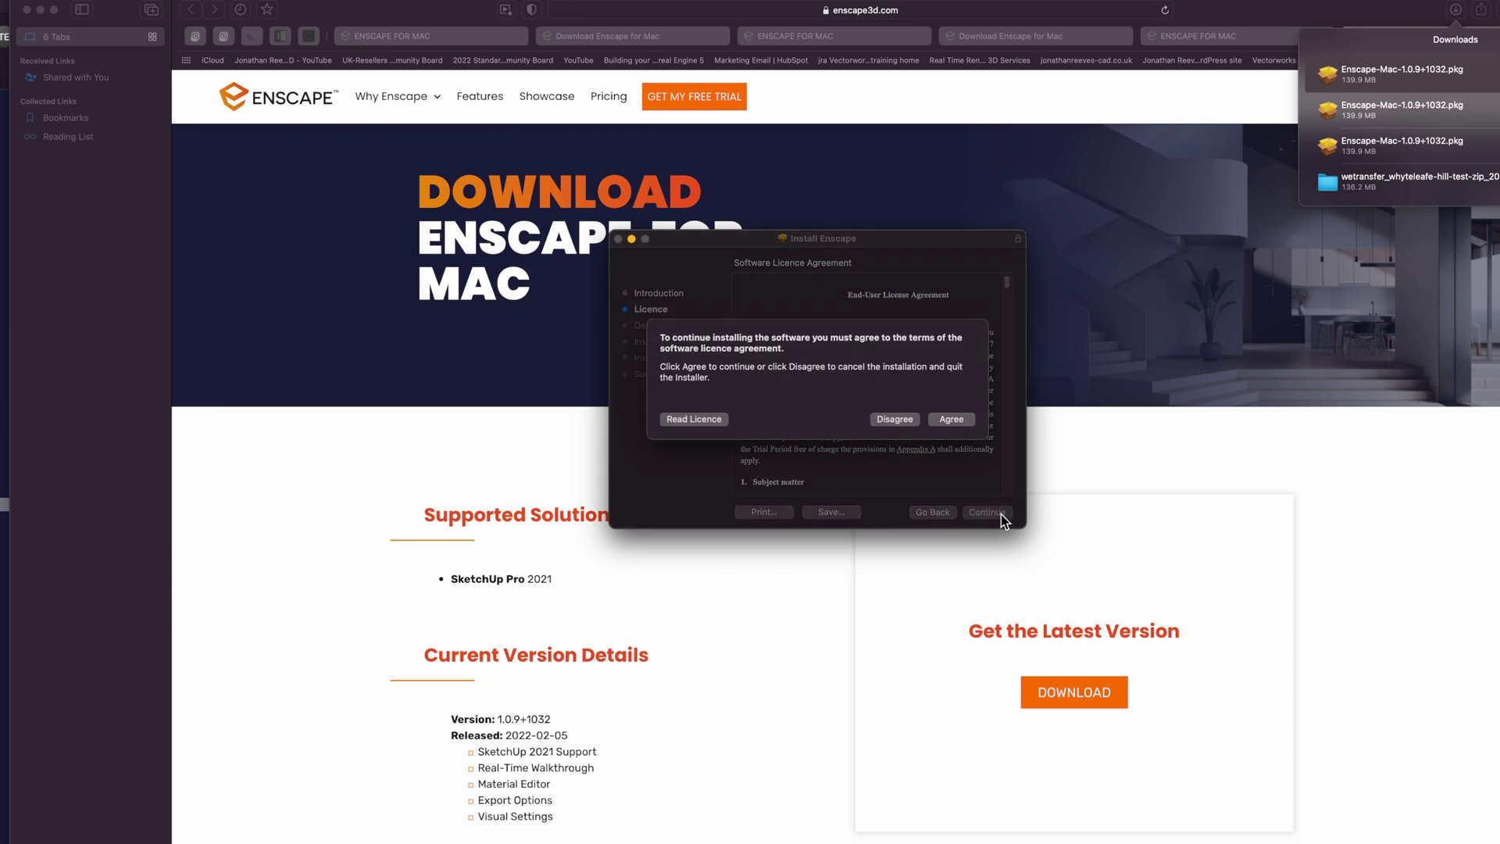
click(947, 420)
click(1000, 514)
click(996, 514)
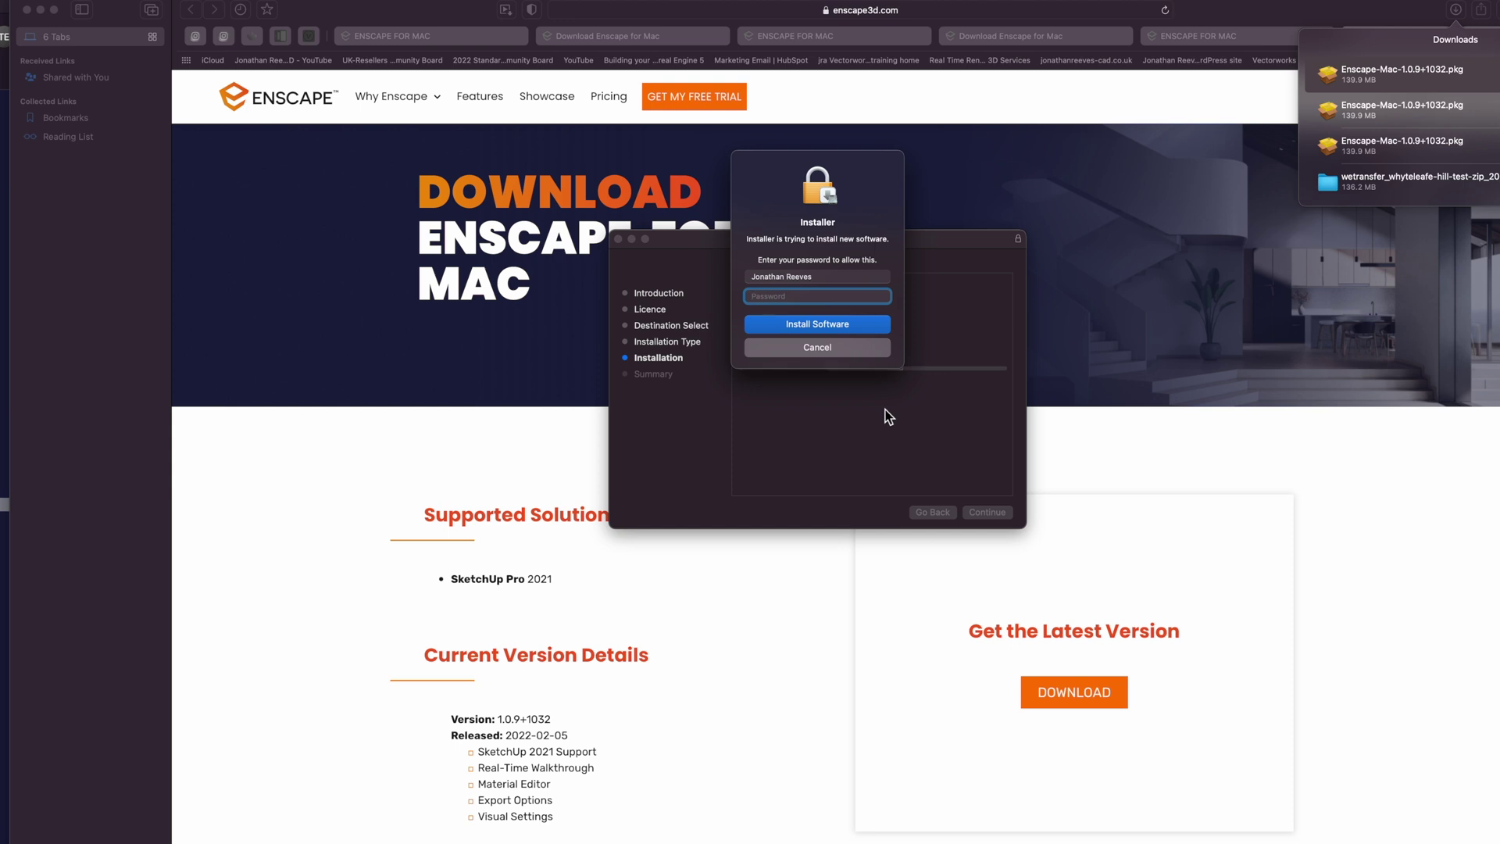
Step: Authorize with the admin password, then close the finished installer and answer the Move to Bin prompt
text(••••••••)
key(Return)
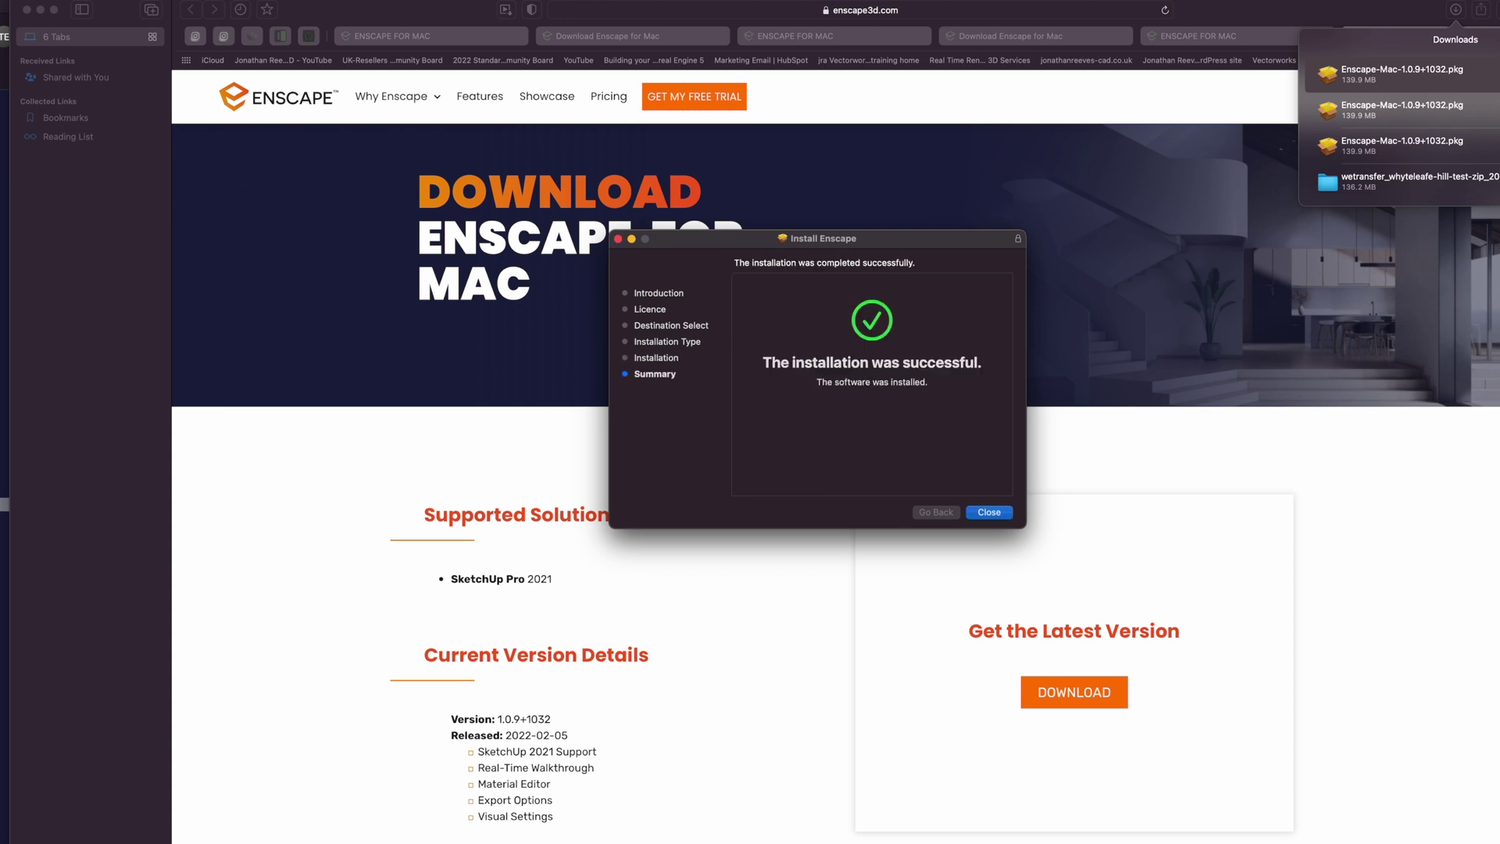
click(1005, 514)
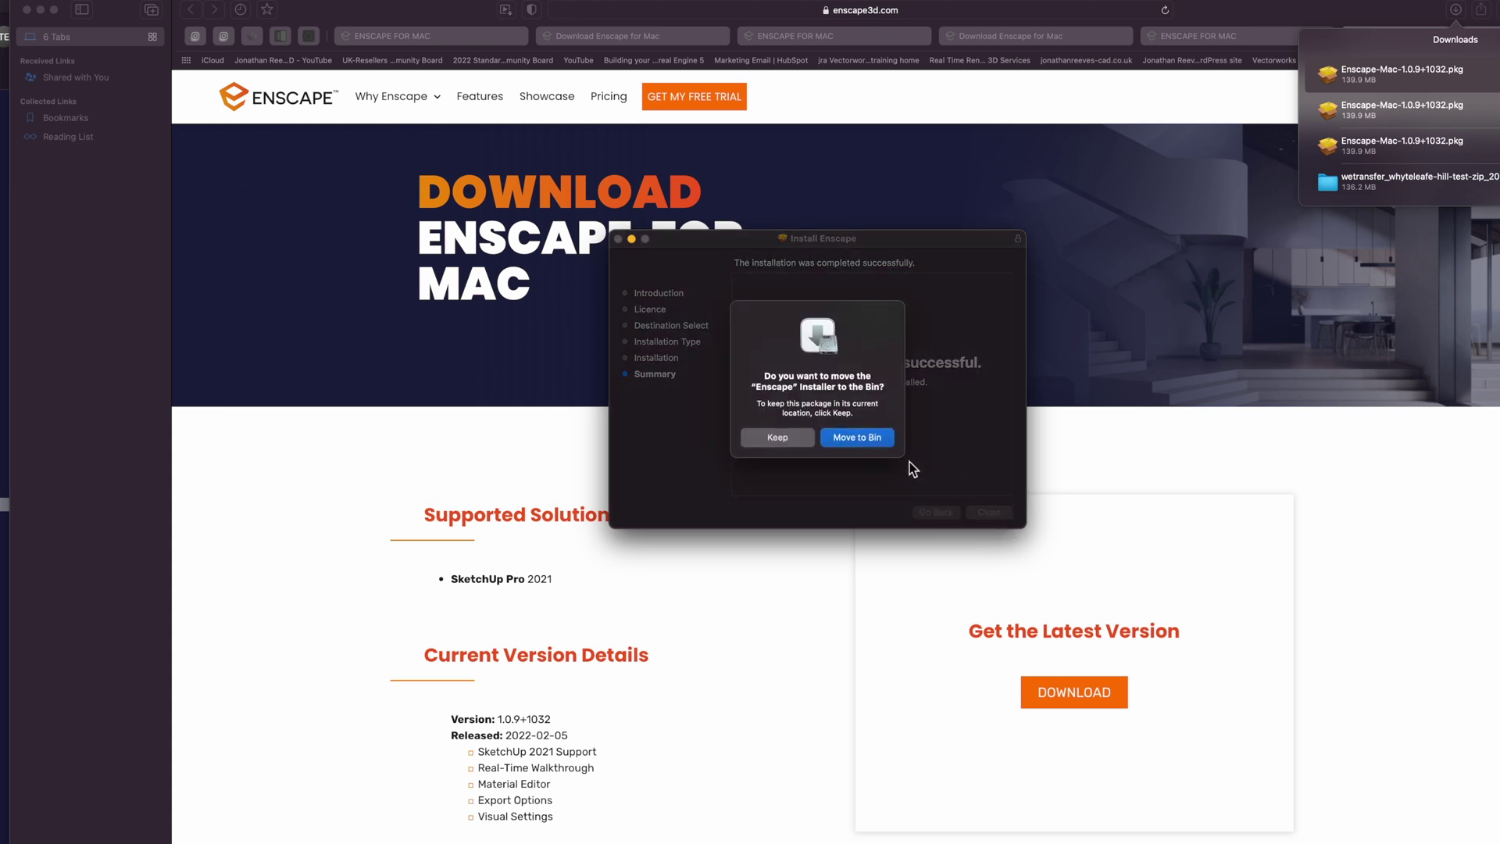
click(855, 437)
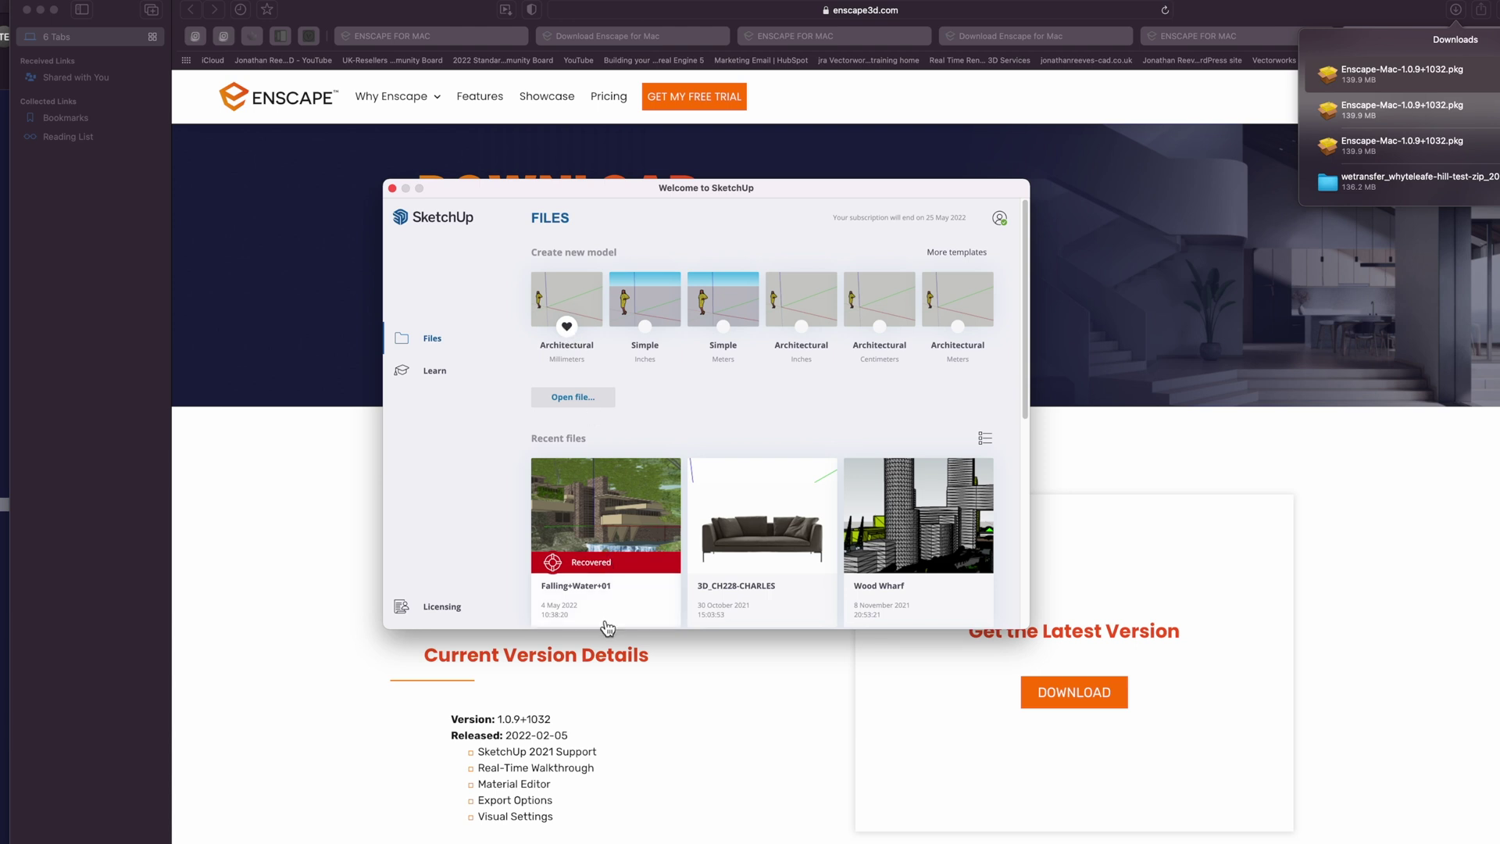
Step: Open the recovered version of Falling+Water+01 from Welcome to SketchUp's recent files
click(598, 538)
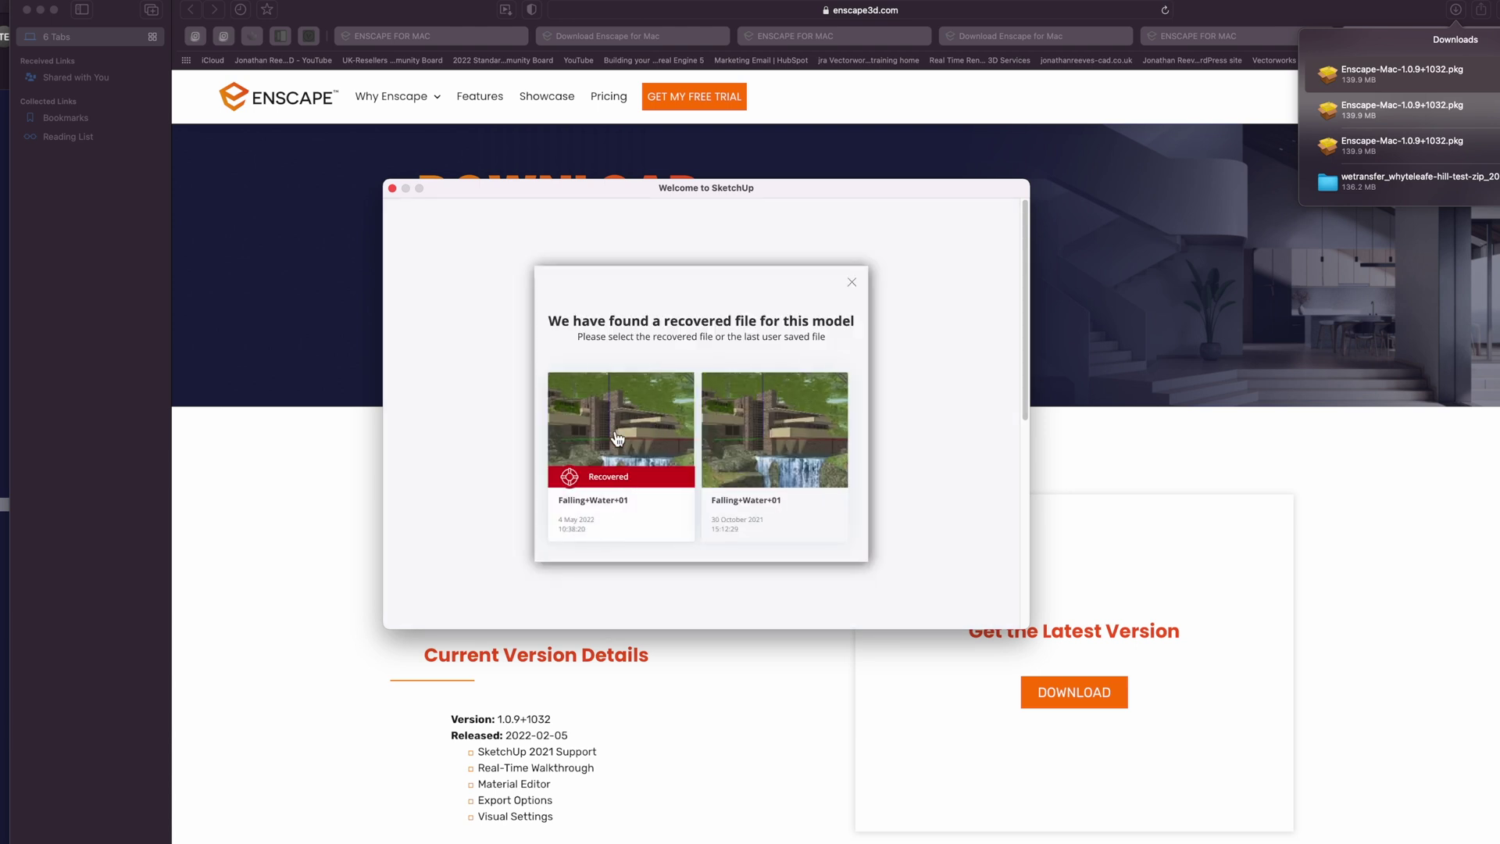
click(654, 482)
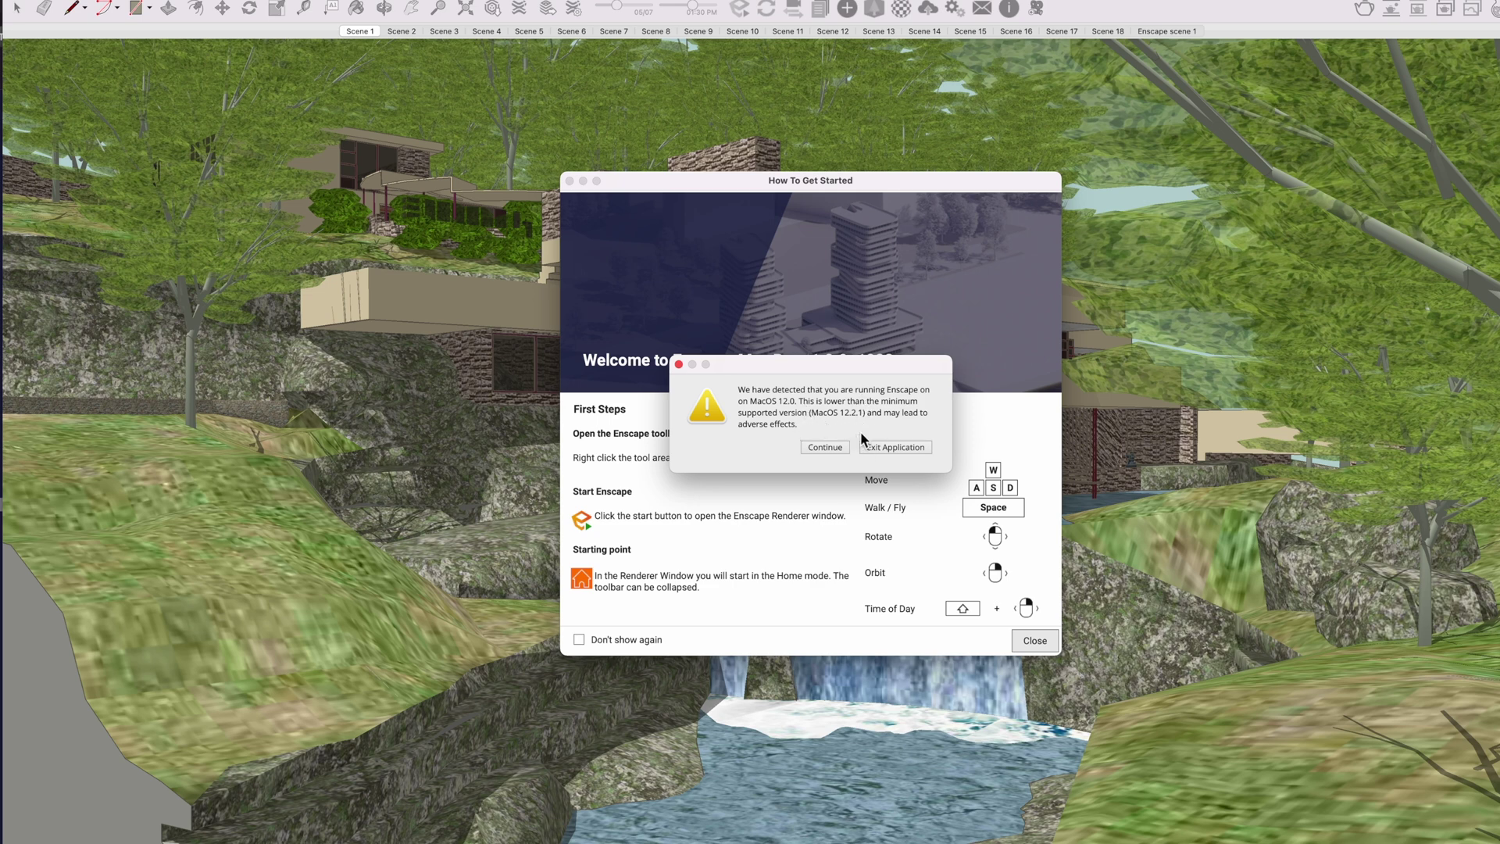
Step: Continue past the macOS 12.0 version warning and close the How To Get Started window
click(834, 450)
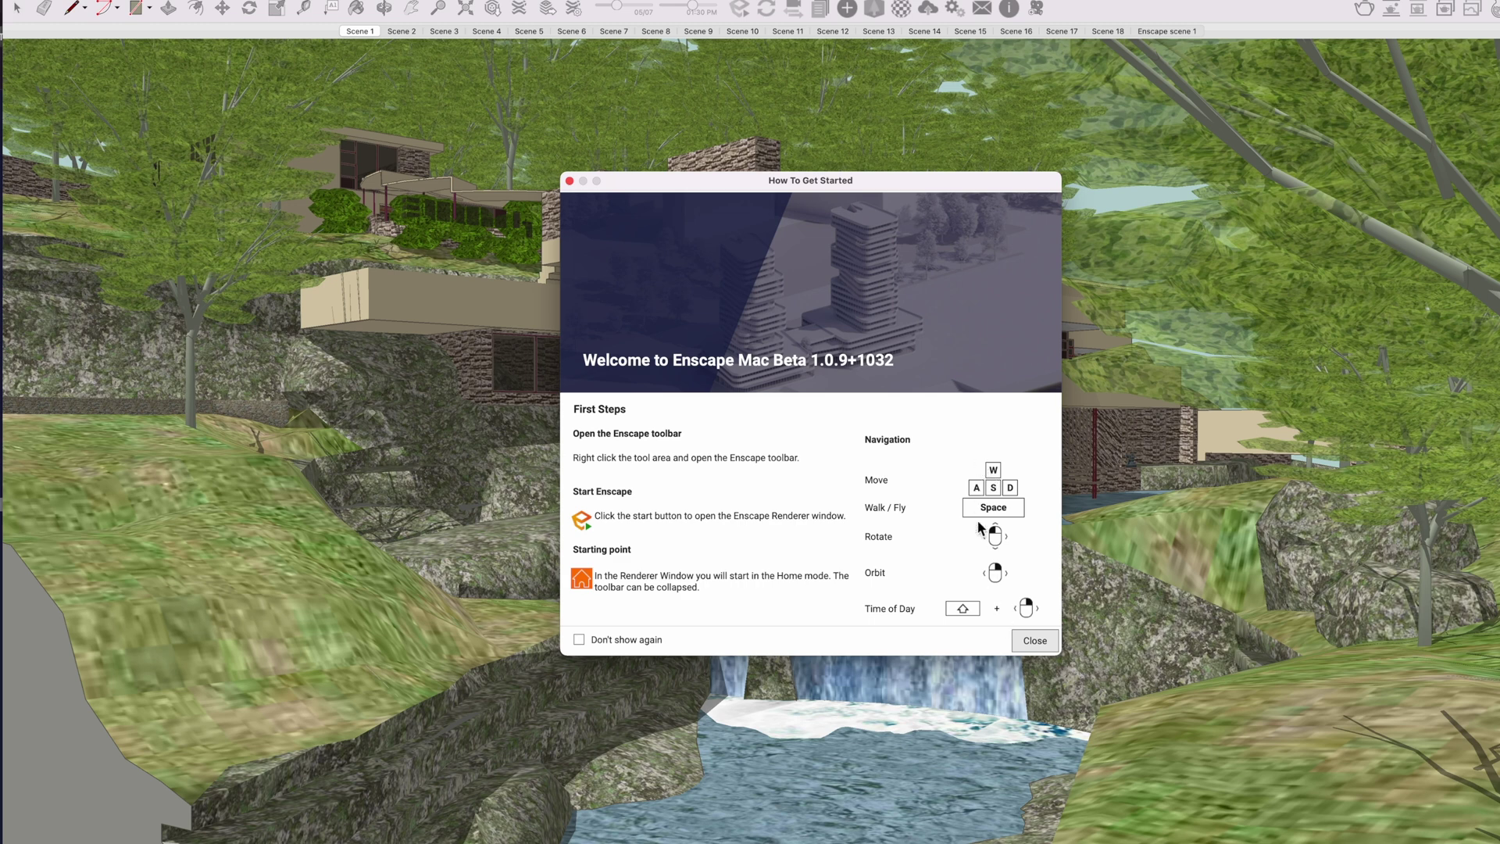
click(1029, 649)
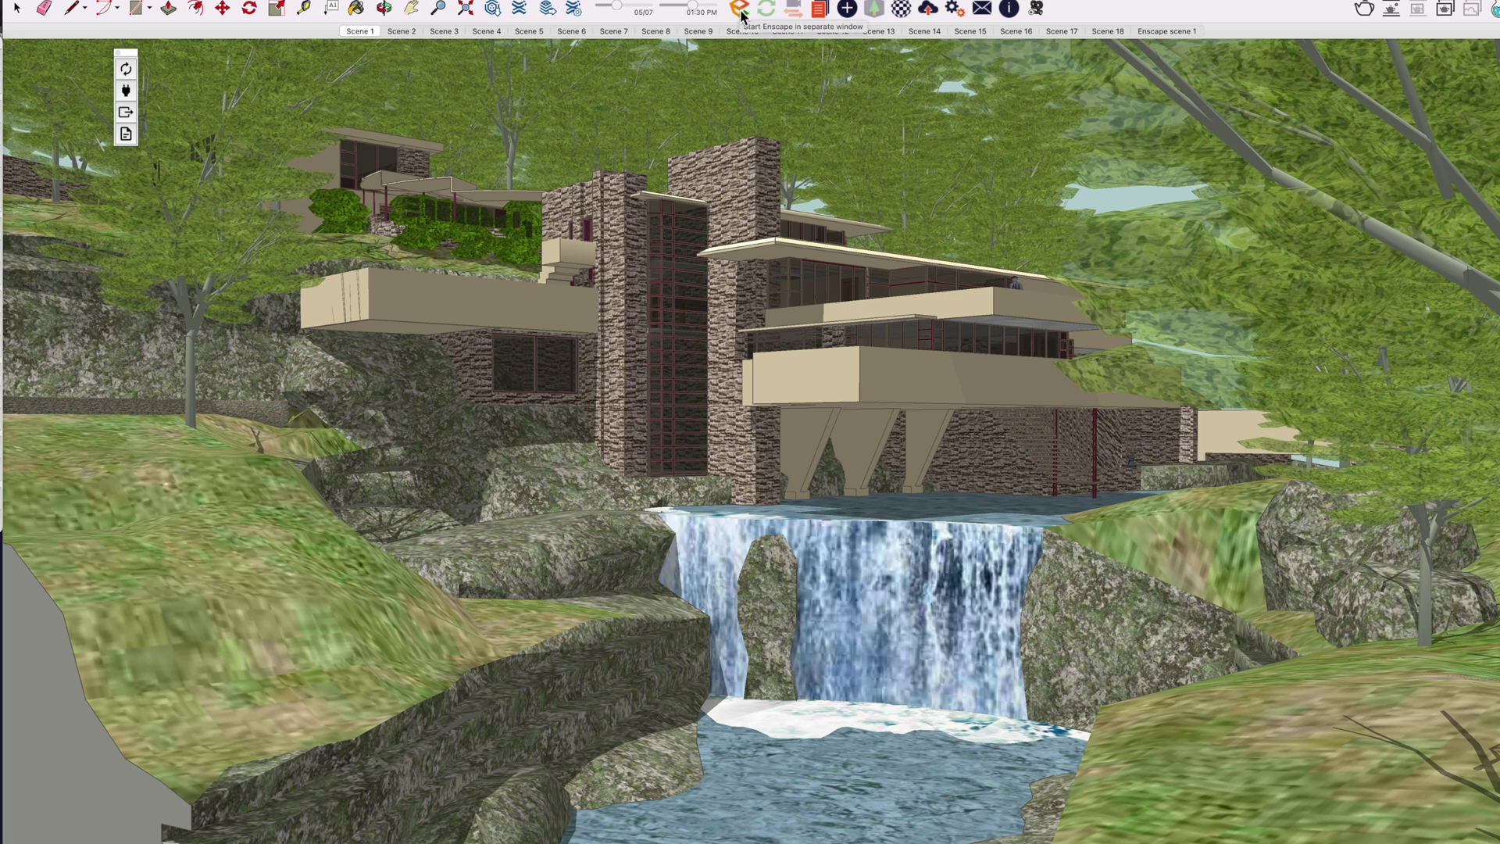
Step: Hide other applications and start Enscape's real-time render of the model
click(19, 0)
click(32, 111)
click(32, 109)
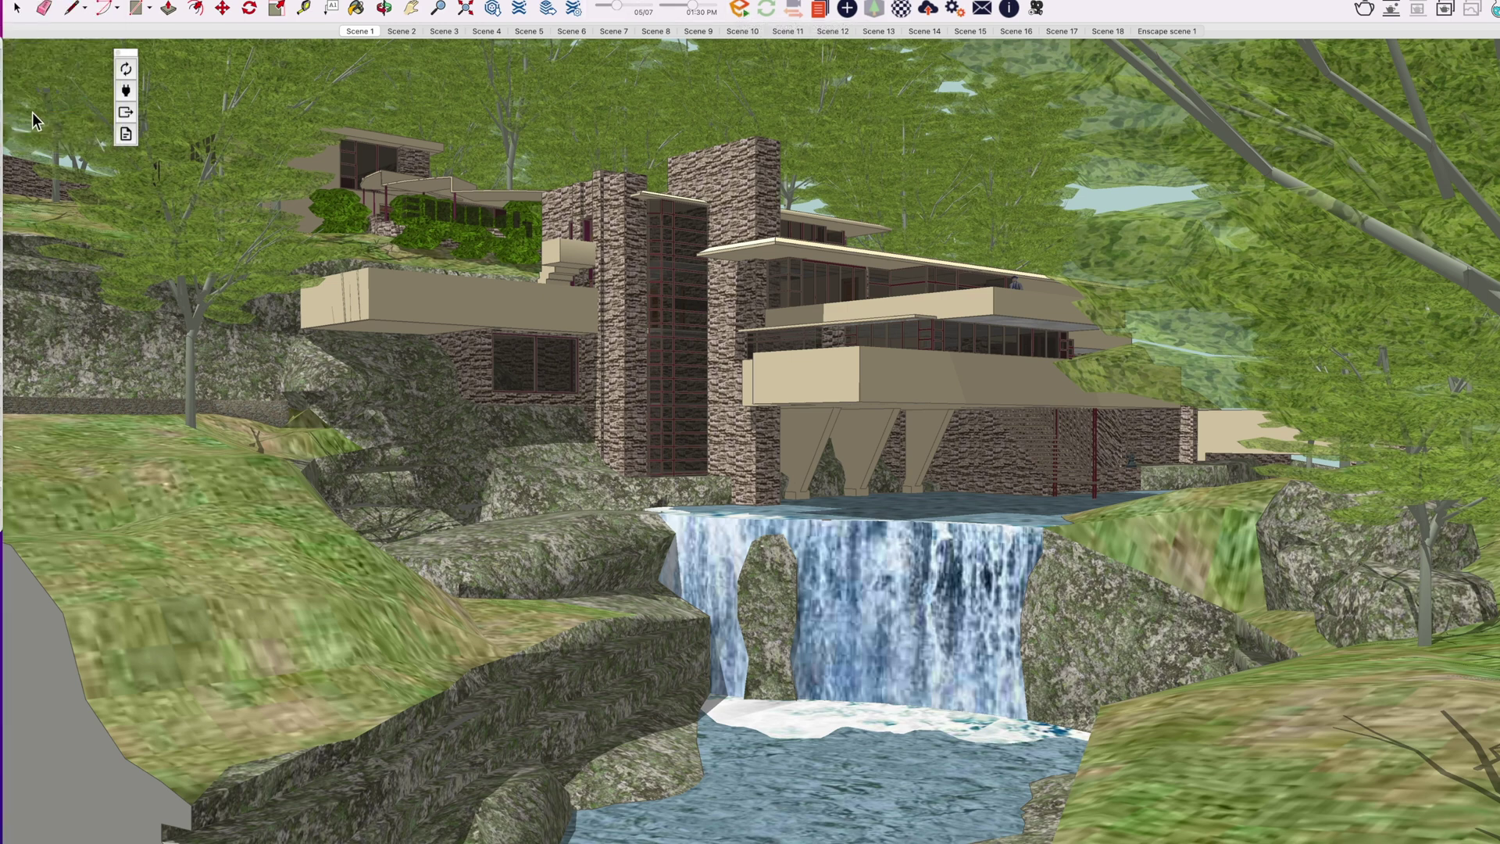
drag(1, 47, 43, 54)
click(742, 11)
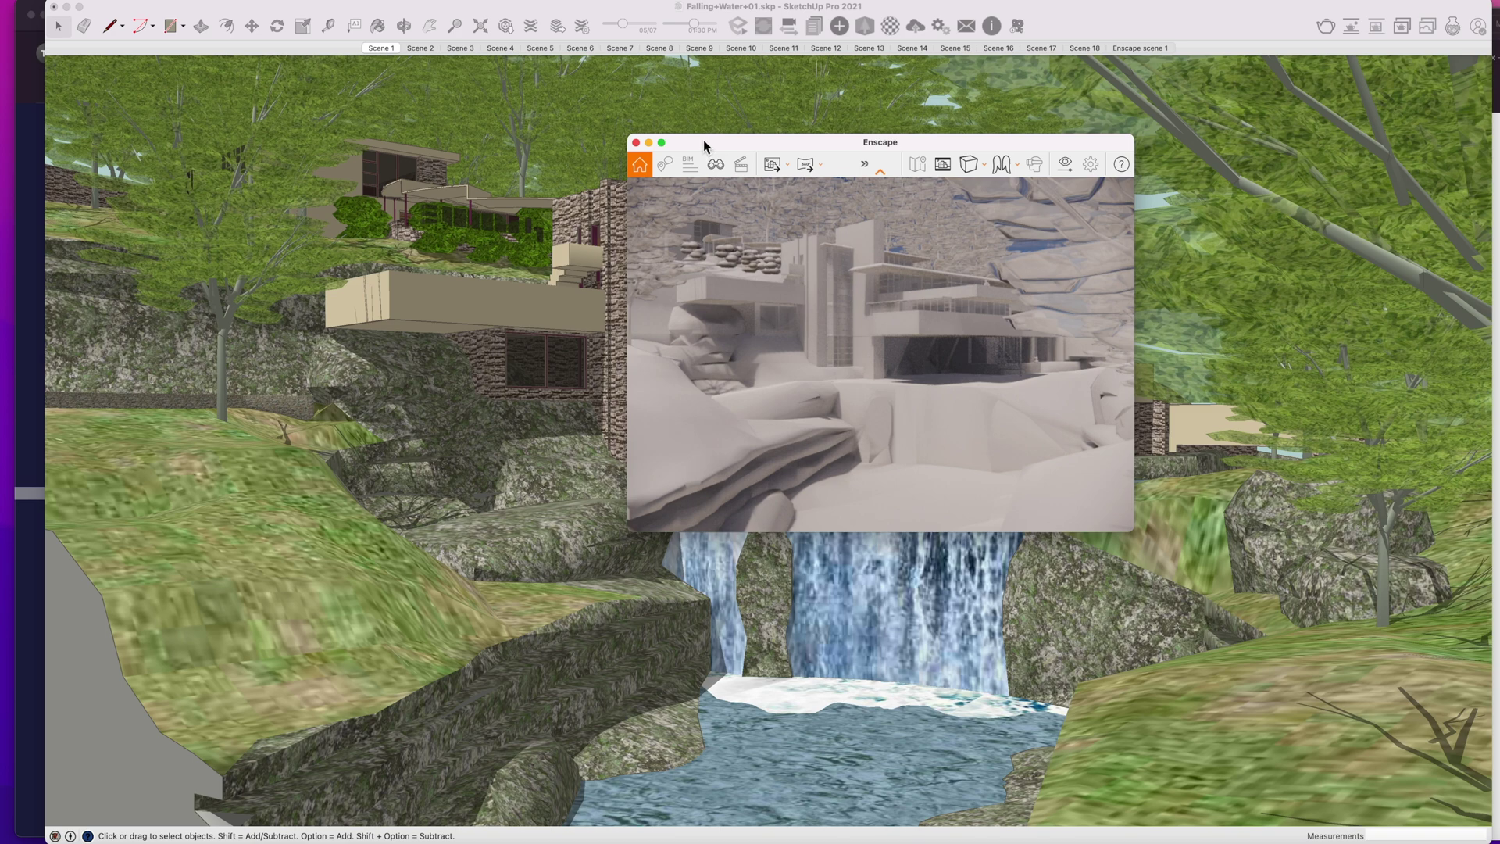
Step: Resize SketchUp to the left half and move the Enscape window to the right
drag(702, 128, 769, 76)
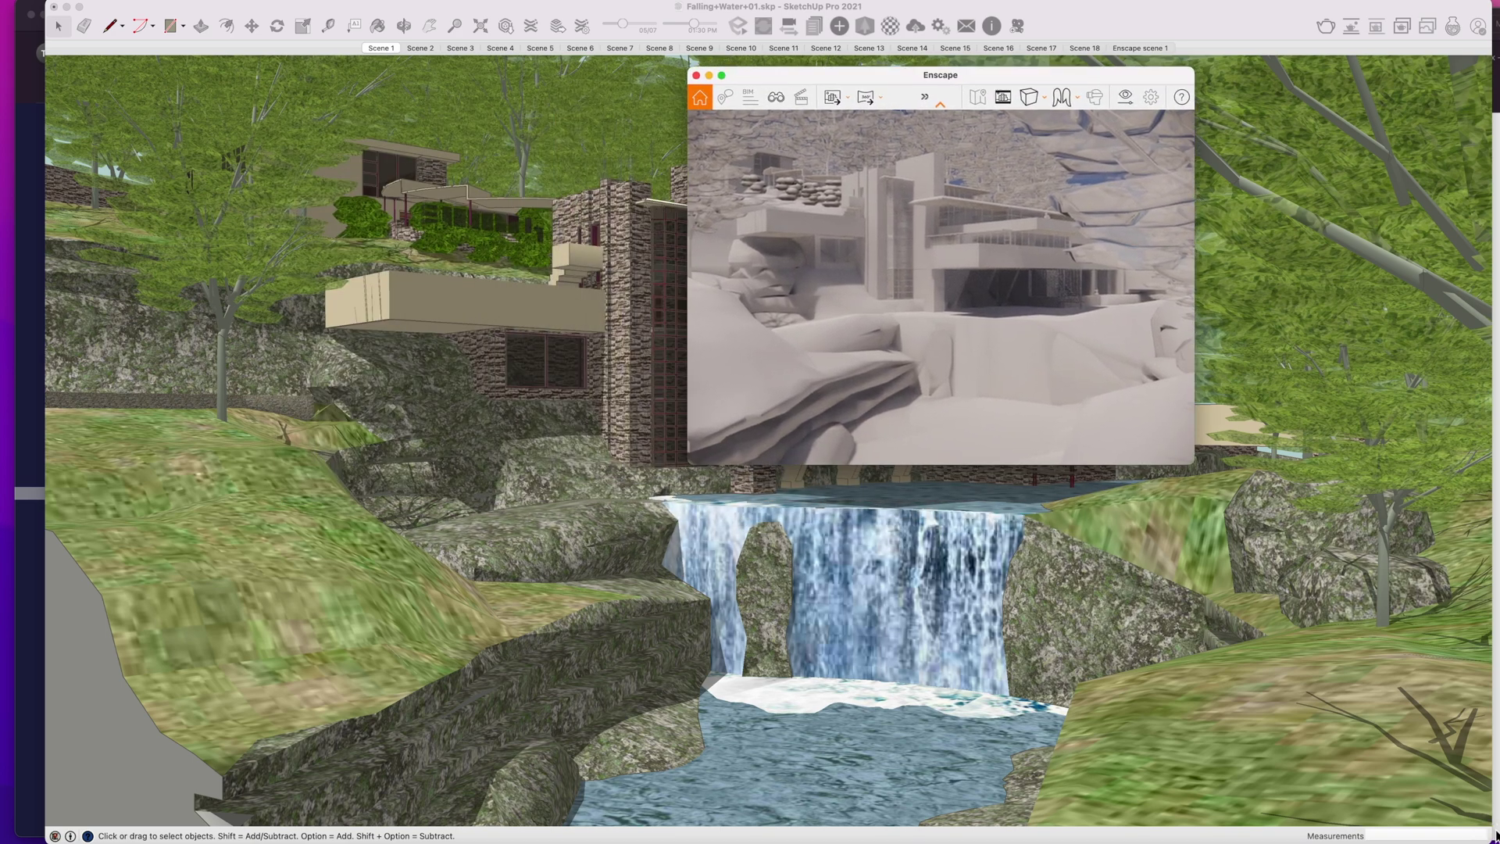
drag(1484, 834, 762, 804)
drag(867, 74, 1496, 149)
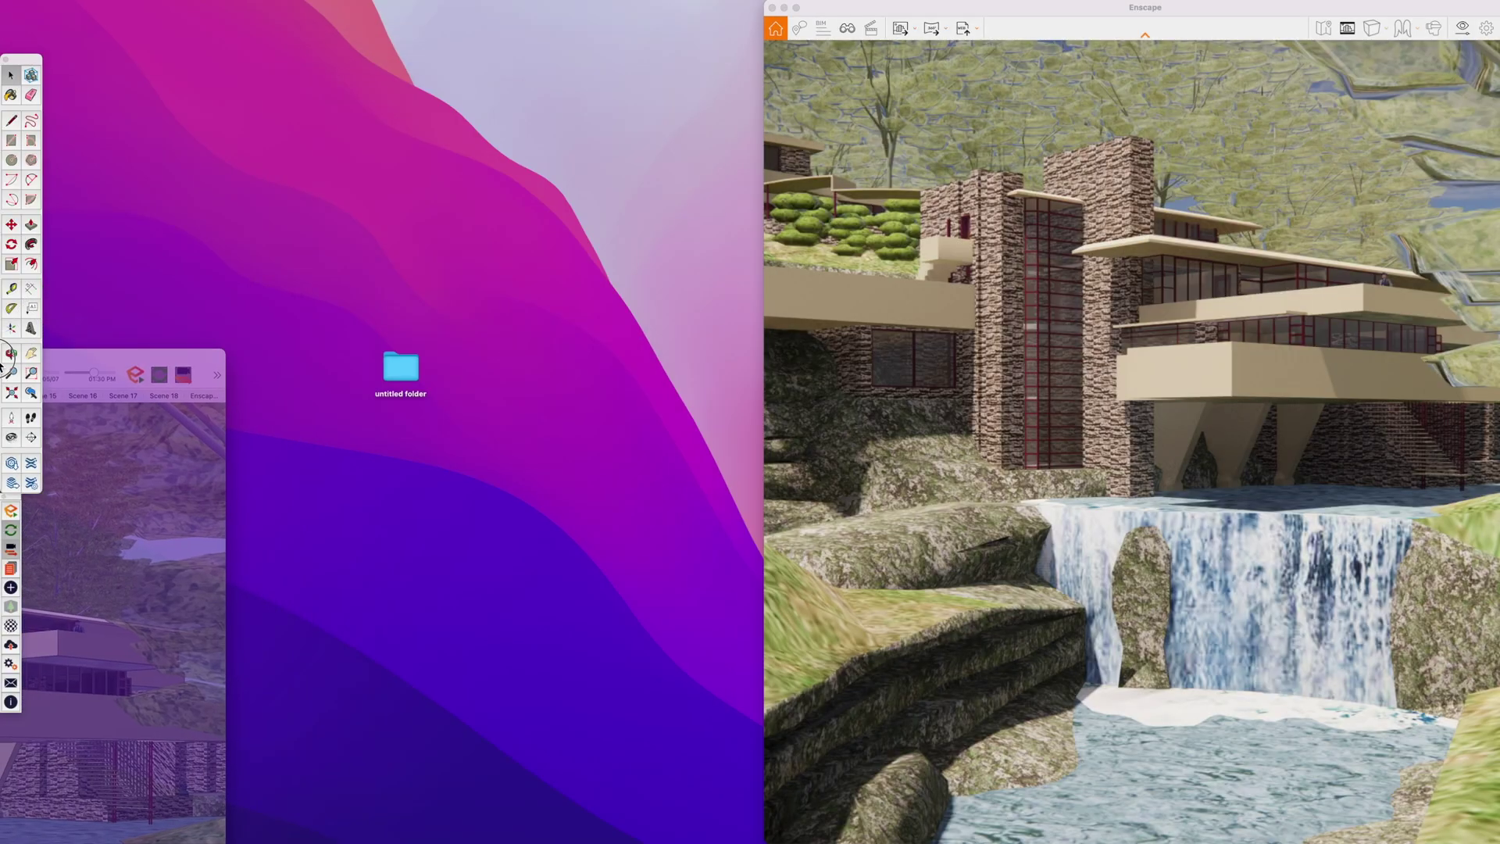
drag(4, 379, 10, 377)
drag(762, 770, 764, 838)
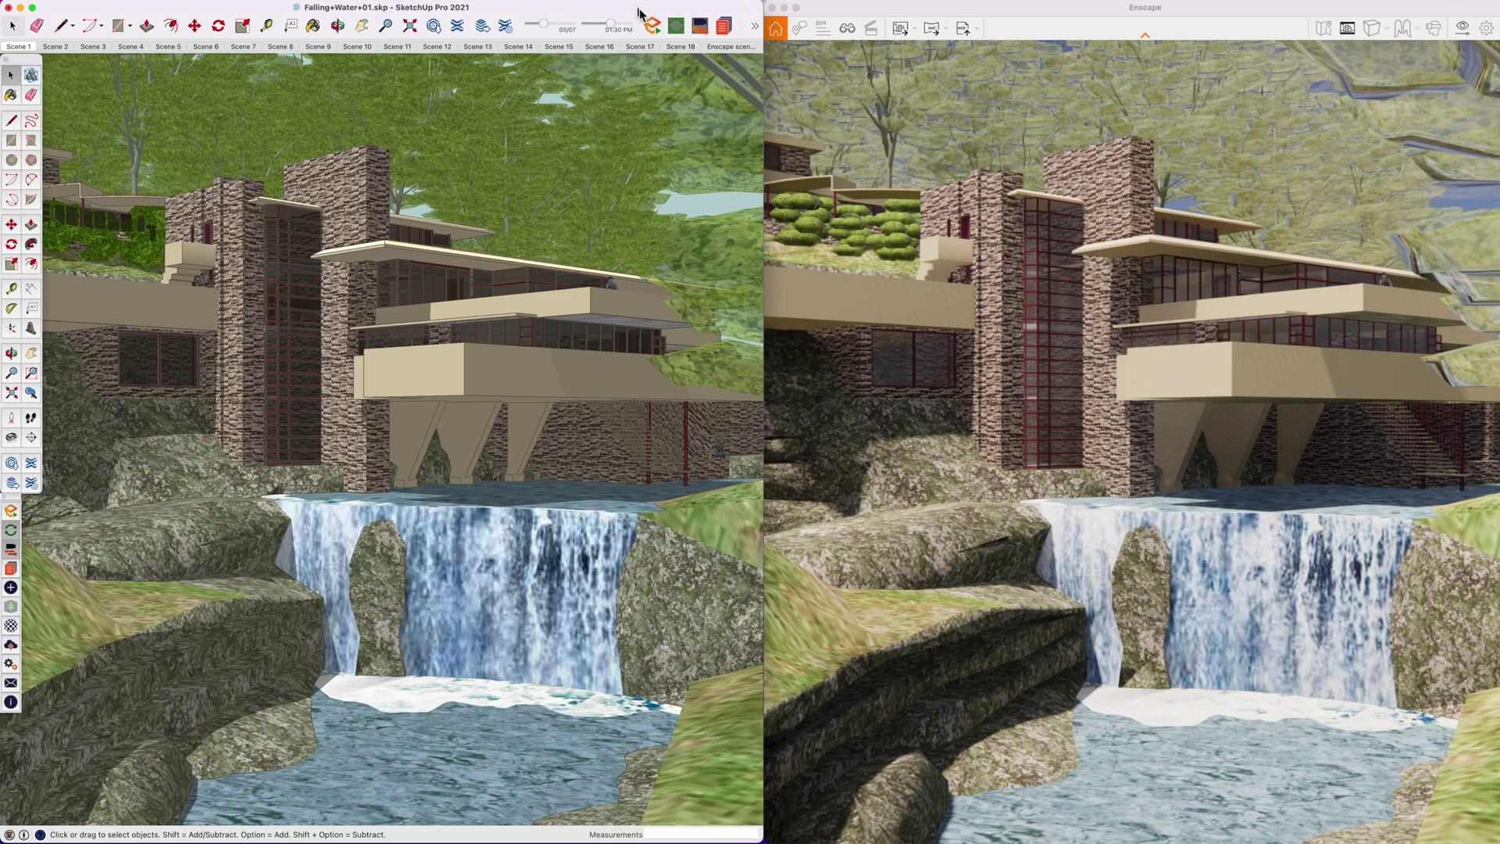
click(349, 3)
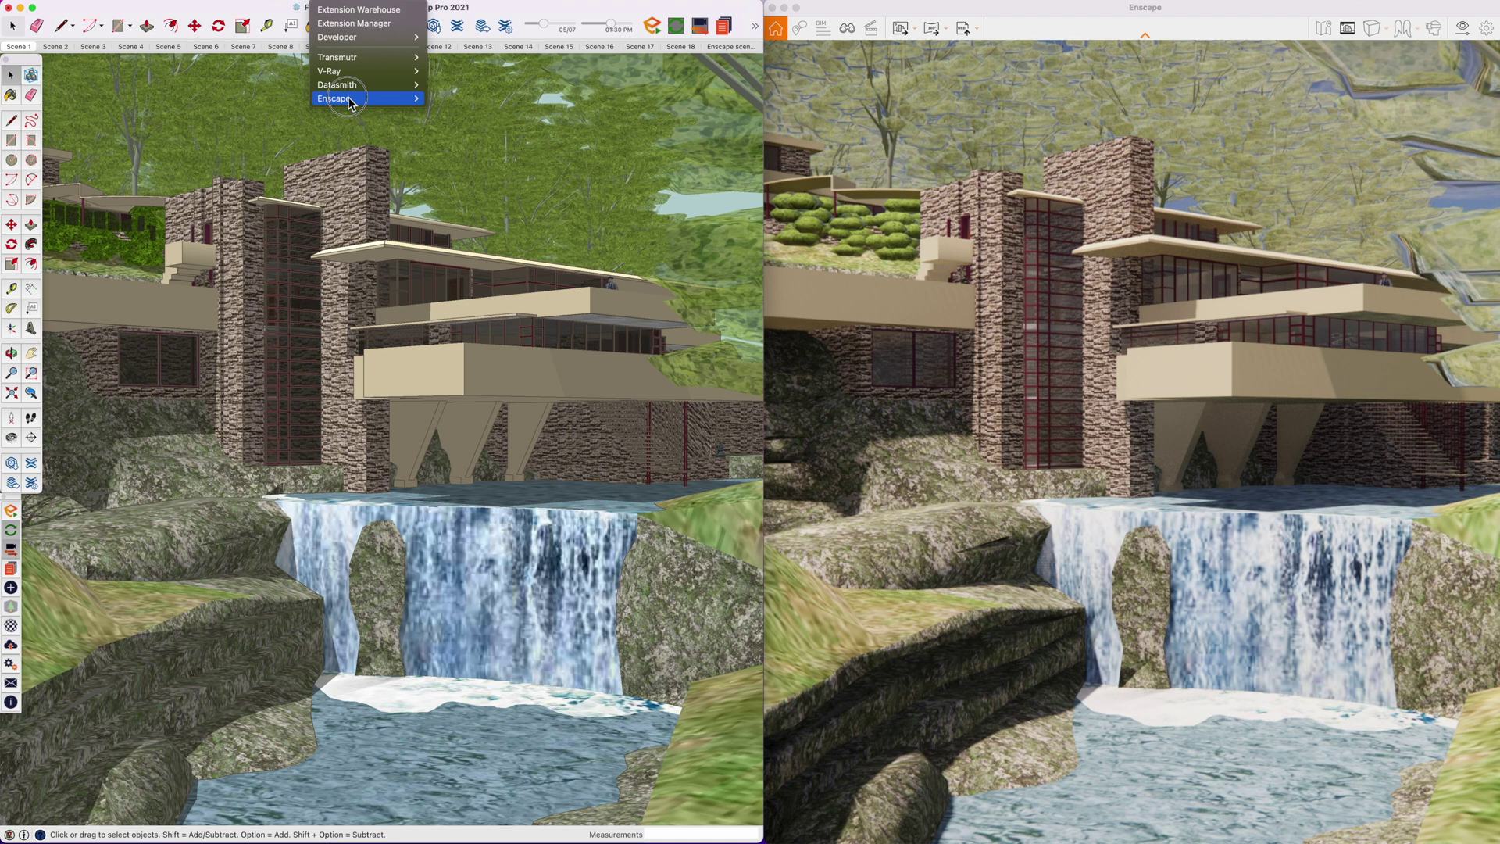
mouse_move(348, 100)
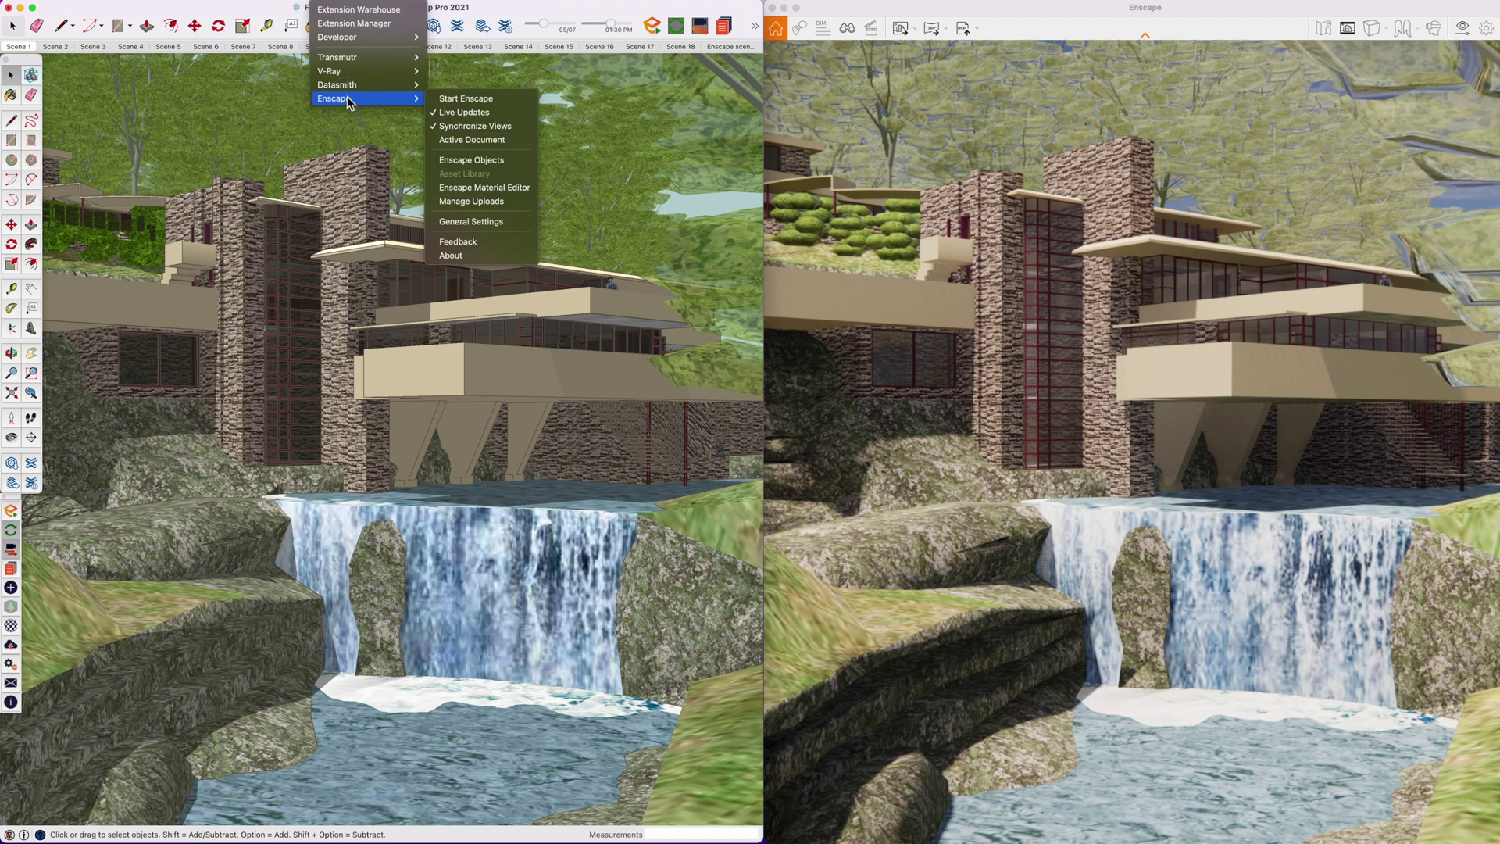
click(474, 249)
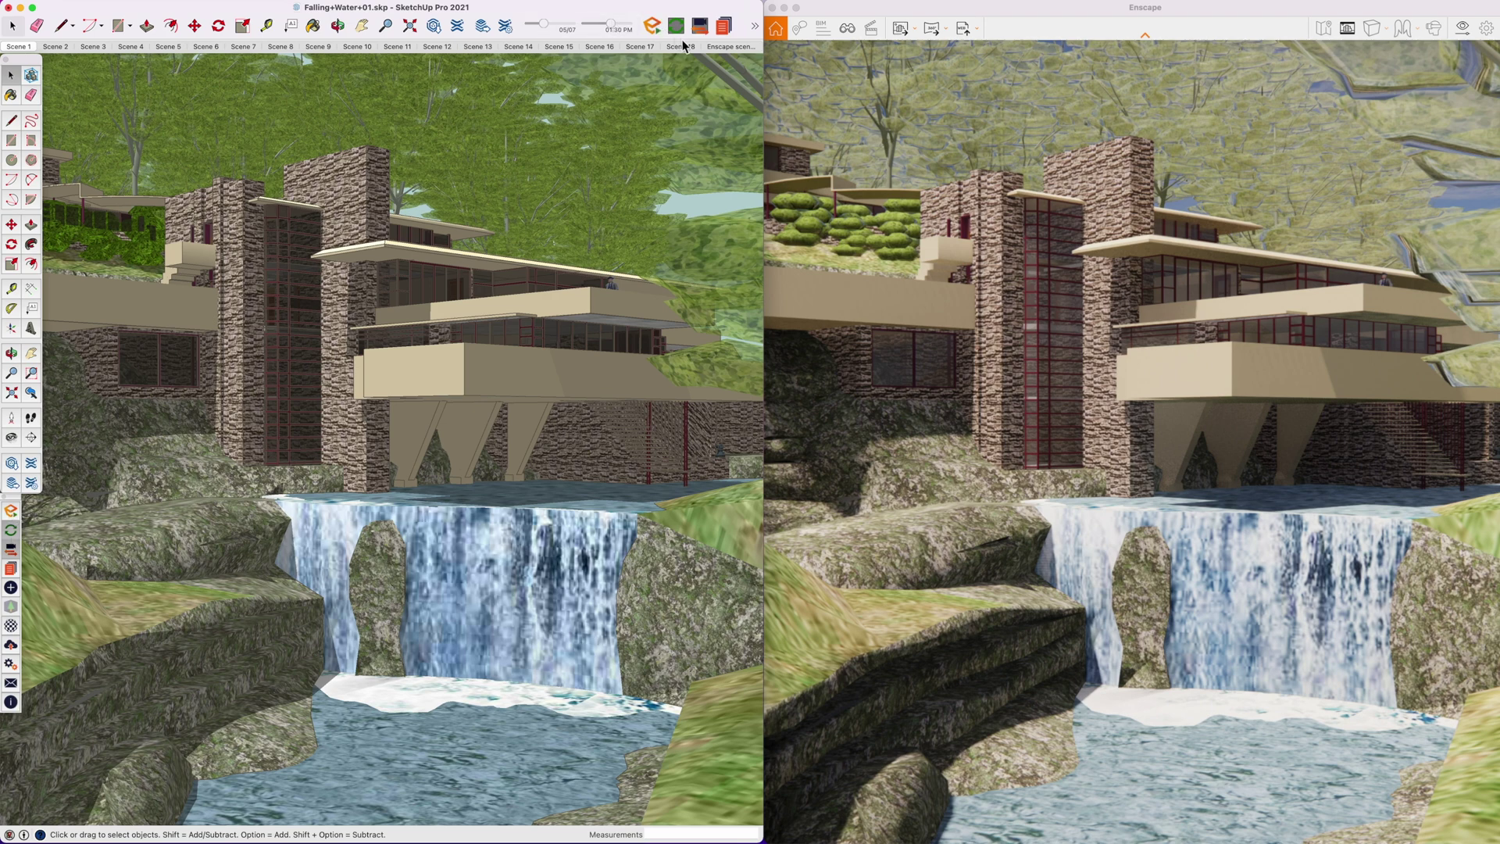
Step: Briefly widen then restore the SketchUp view, and switch the model to Scene 2
drag(767, 321, 961, 321)
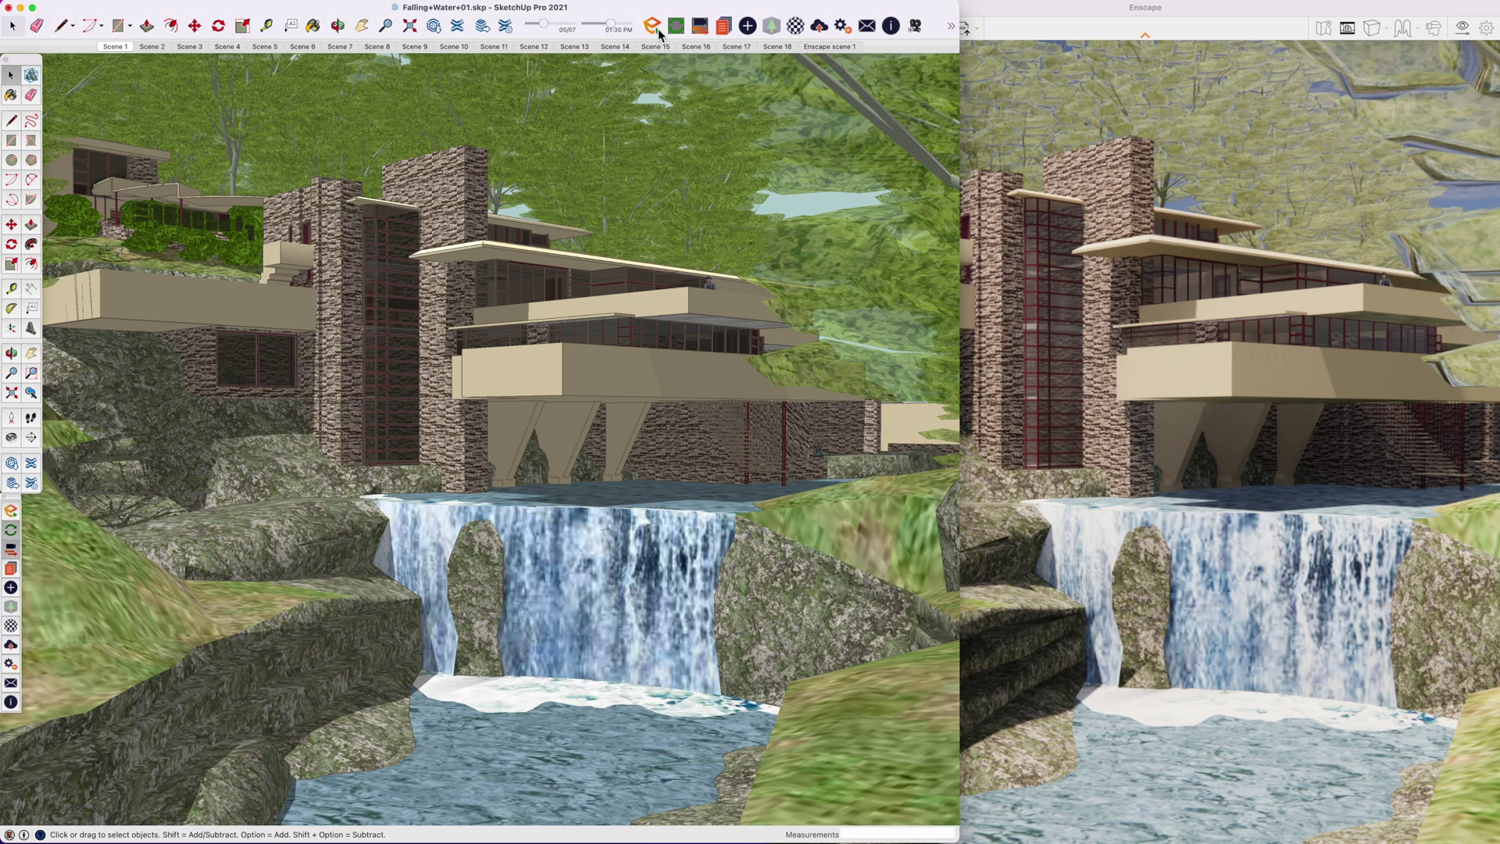
drag(962, 110, 770, 120)
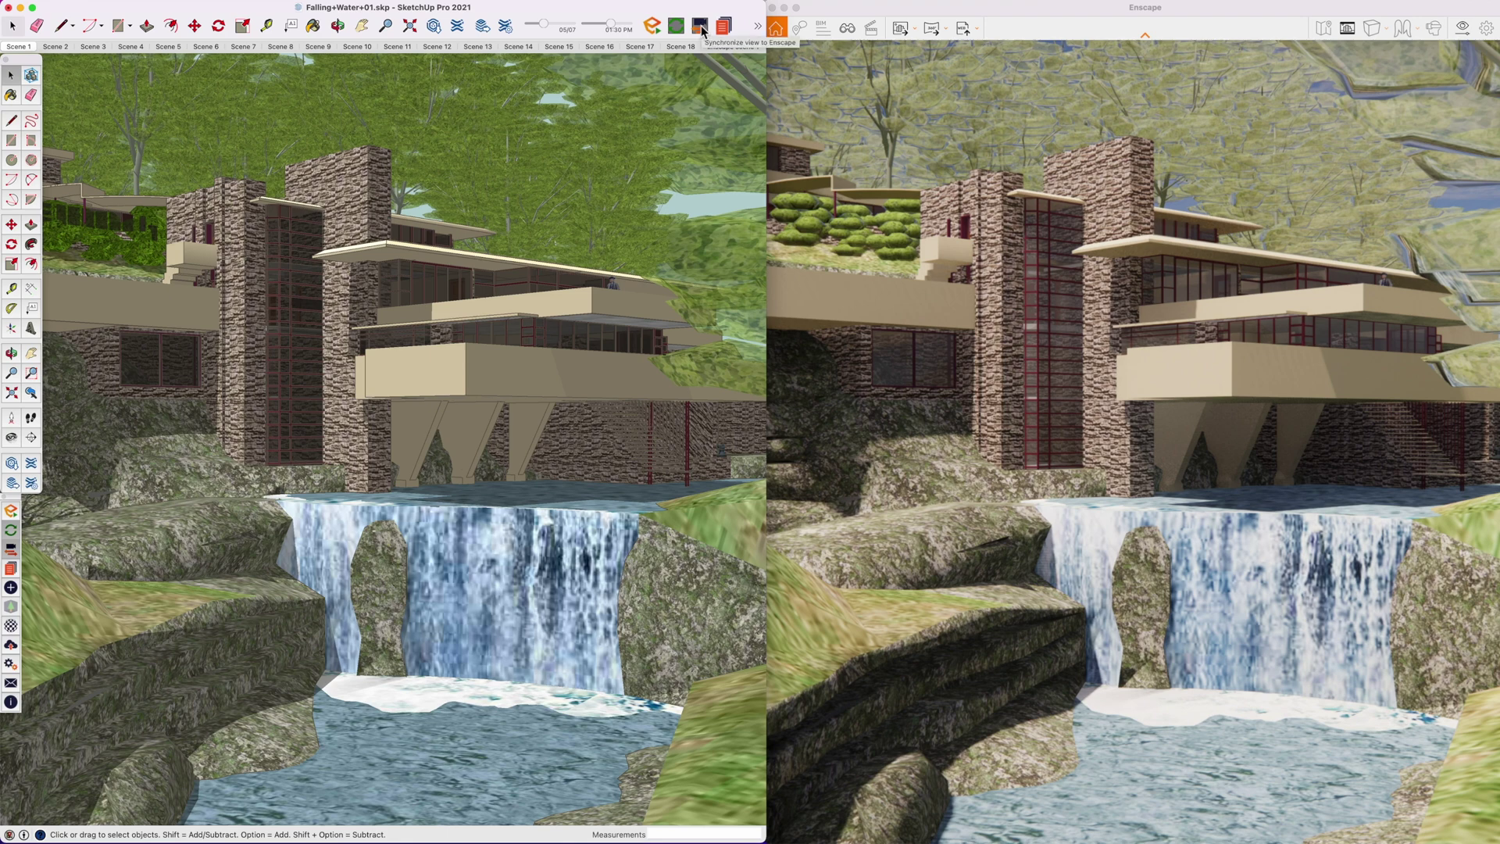
click(54, 46)
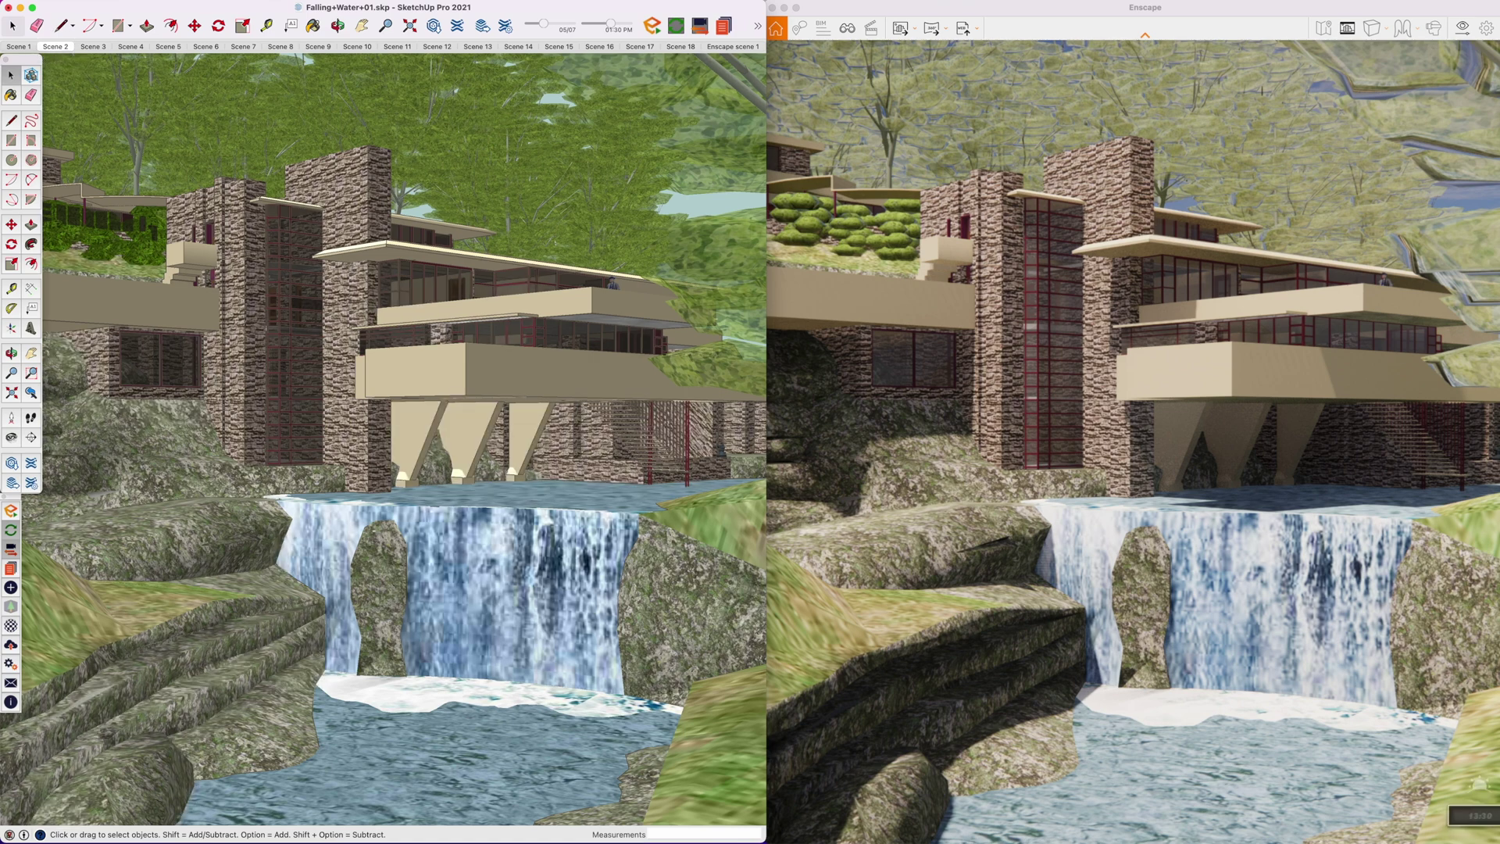
Step: Step through Scenes 3 to 9, including terrace, roof and stone tower views, then return to Scene 1
click(94, 46)
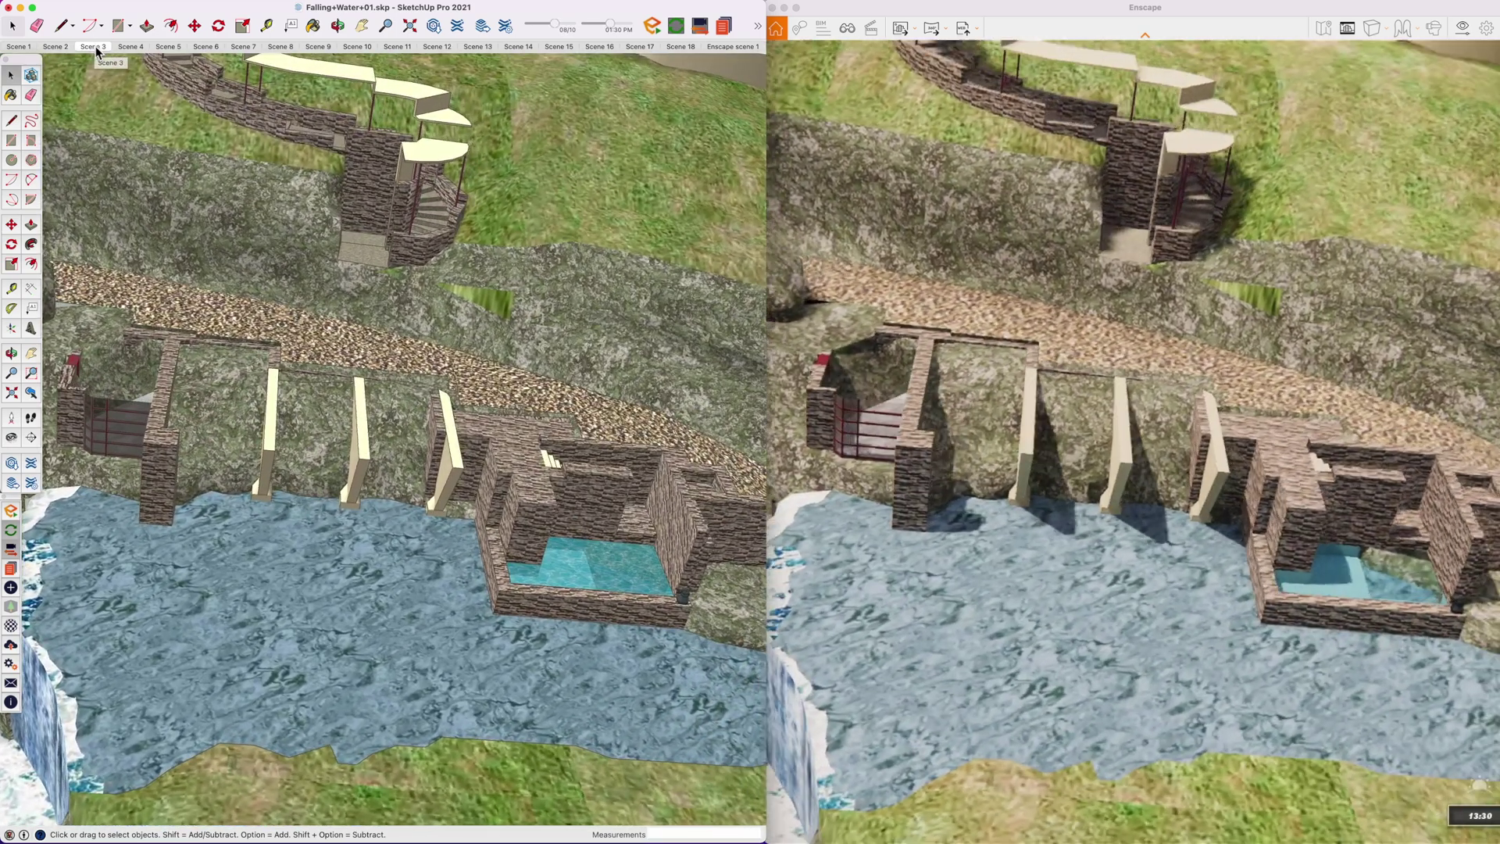
click(132, 47)
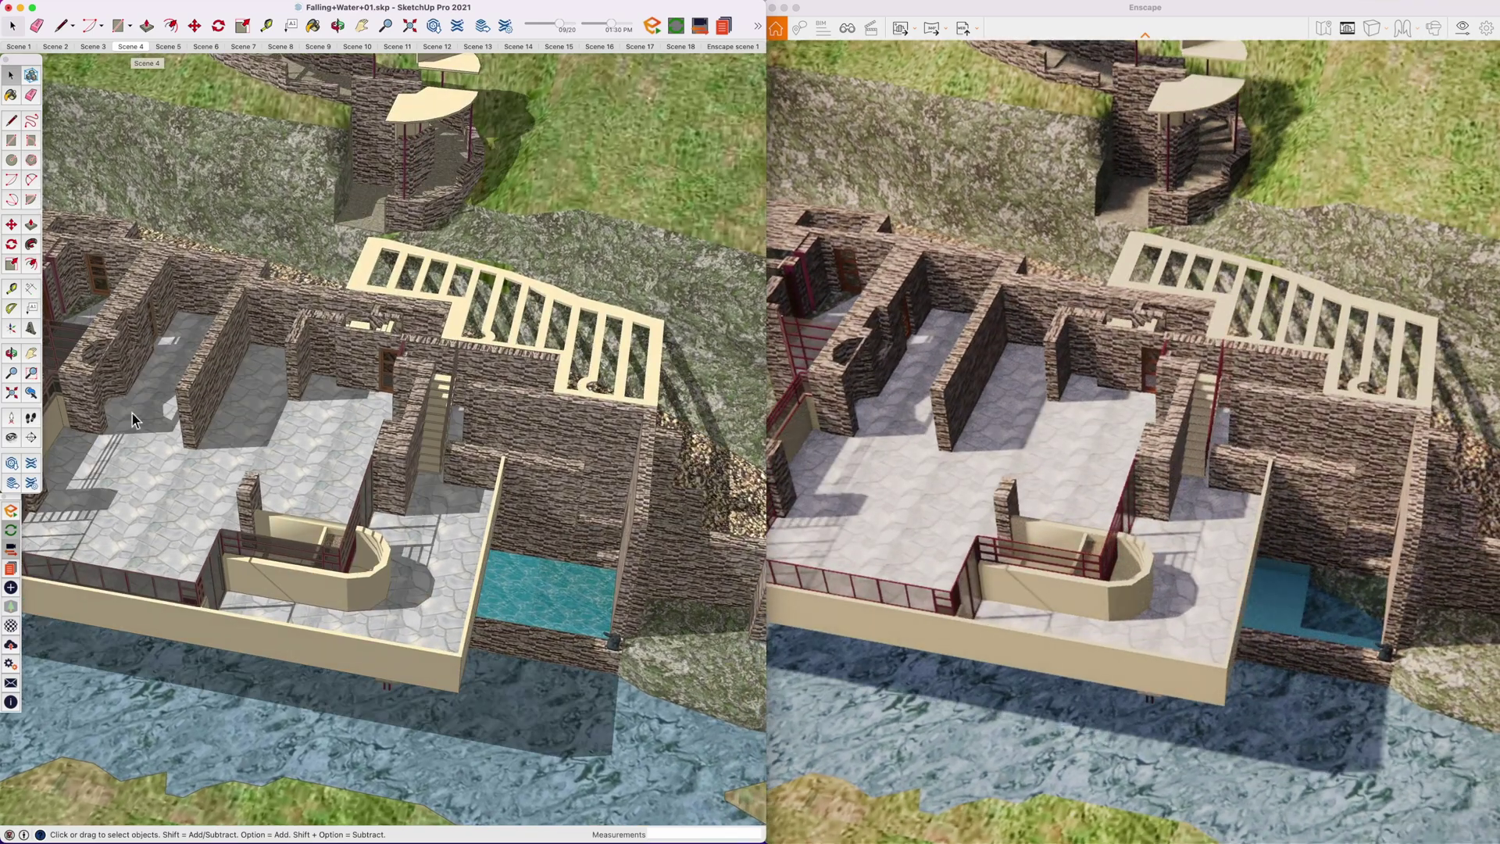
click(167, 45)
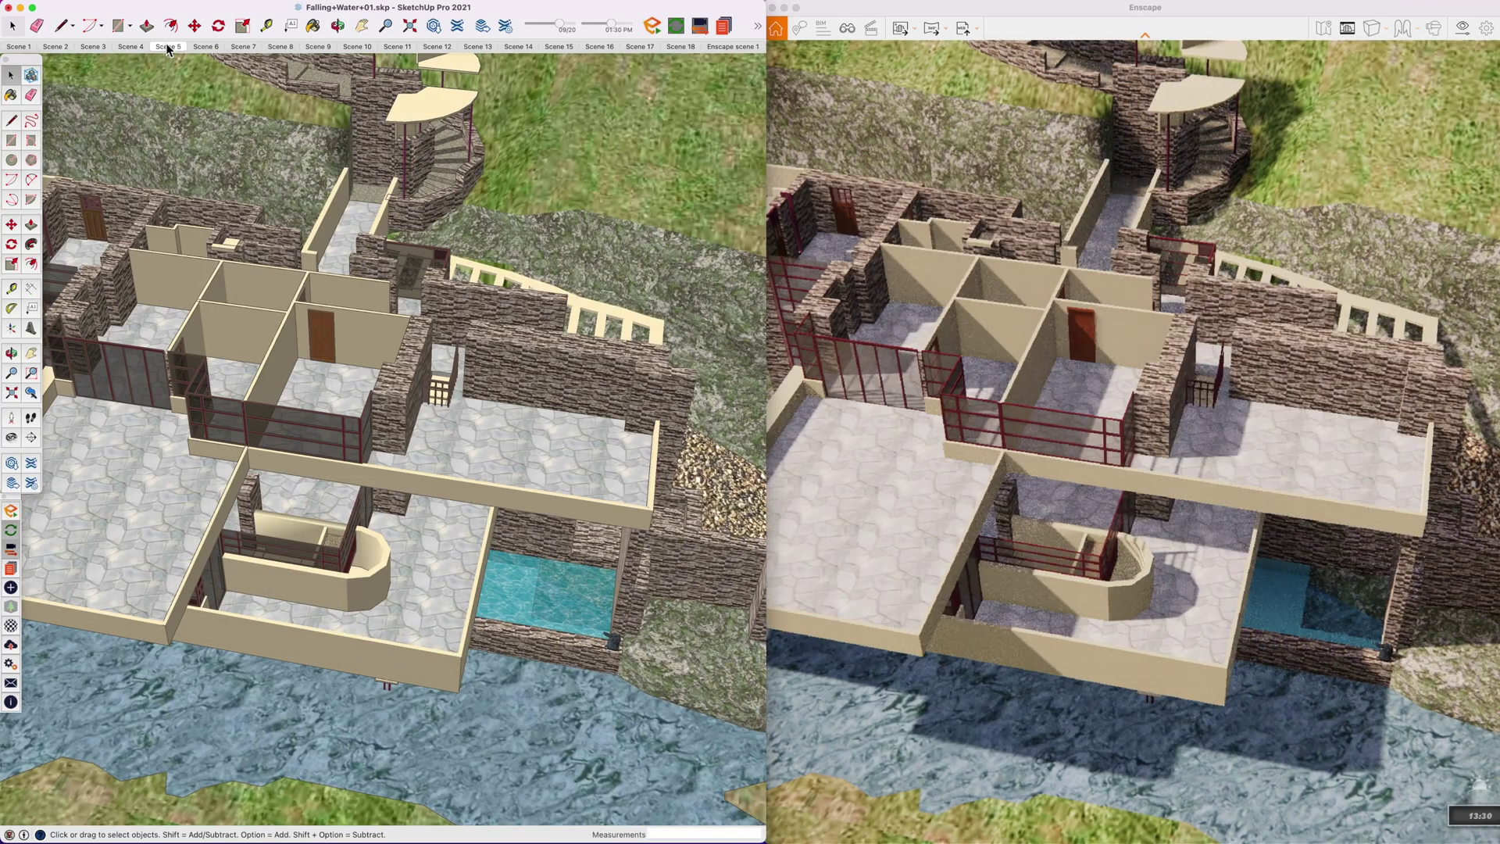
click(207, 48)
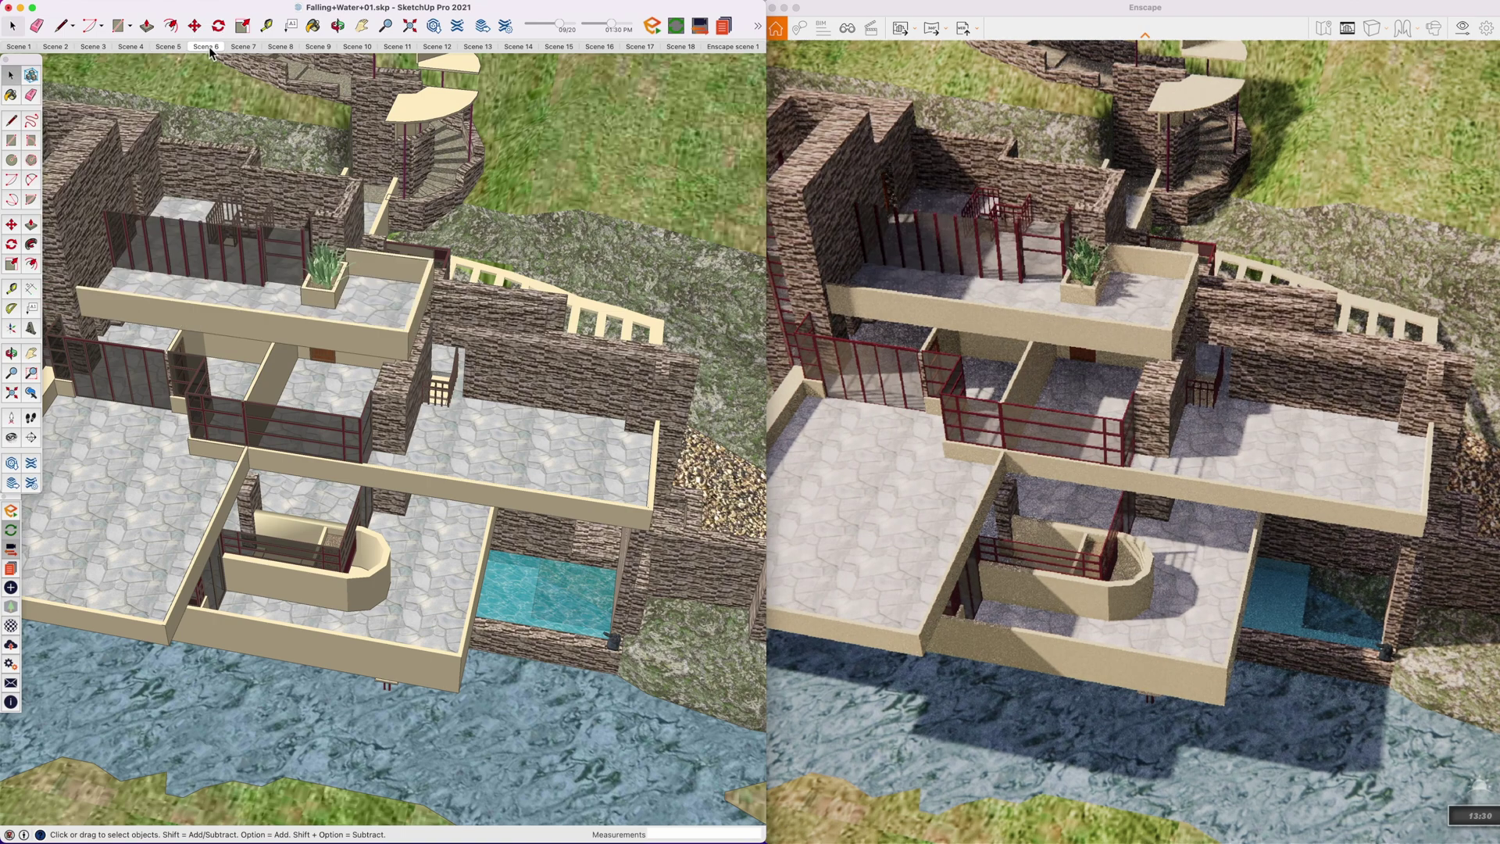
click(243, 47)
click(287, 47)
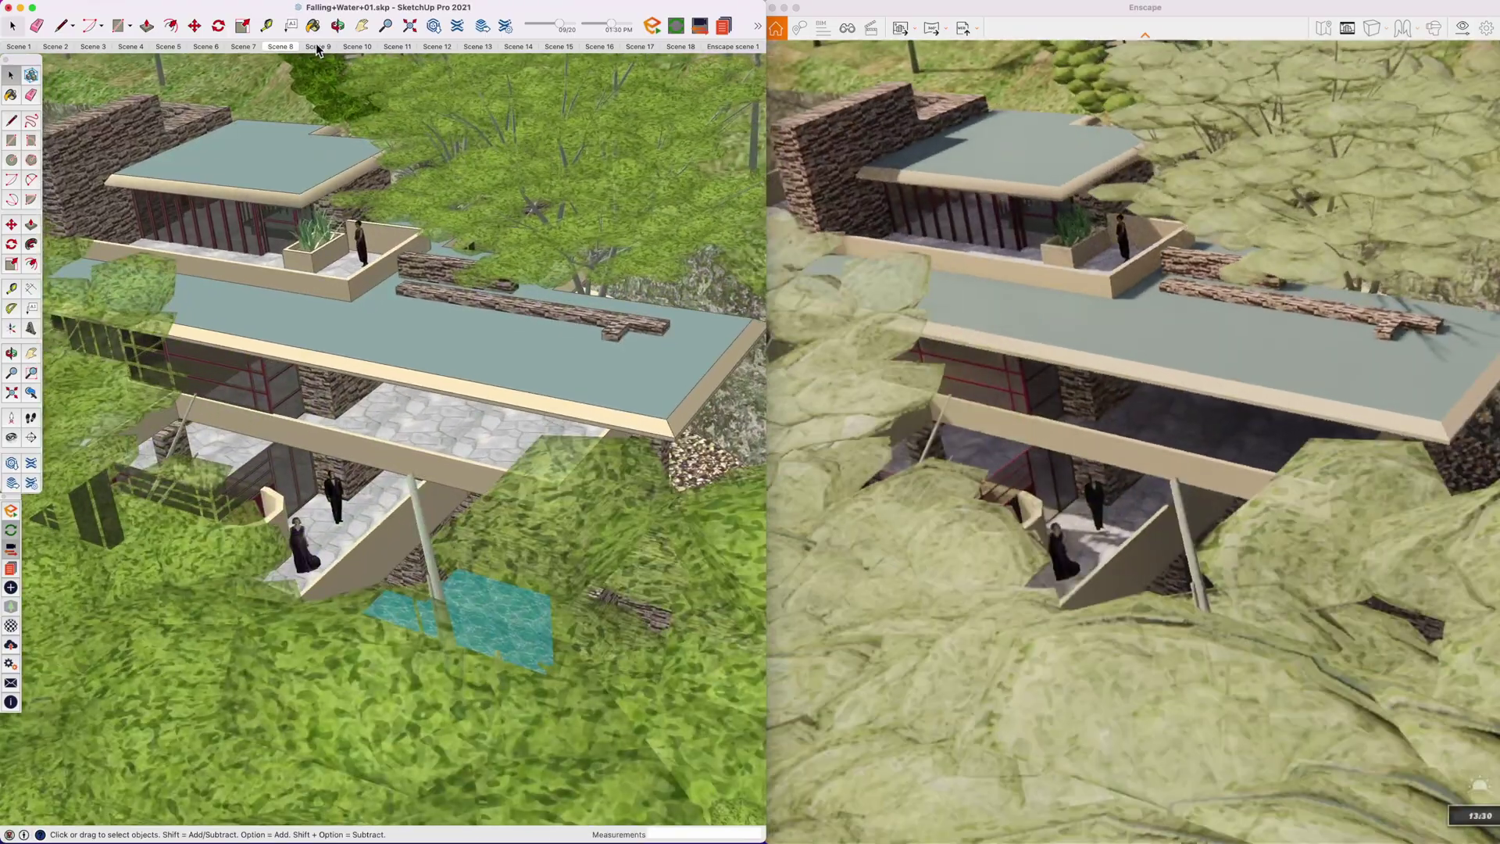
click(318, 48)
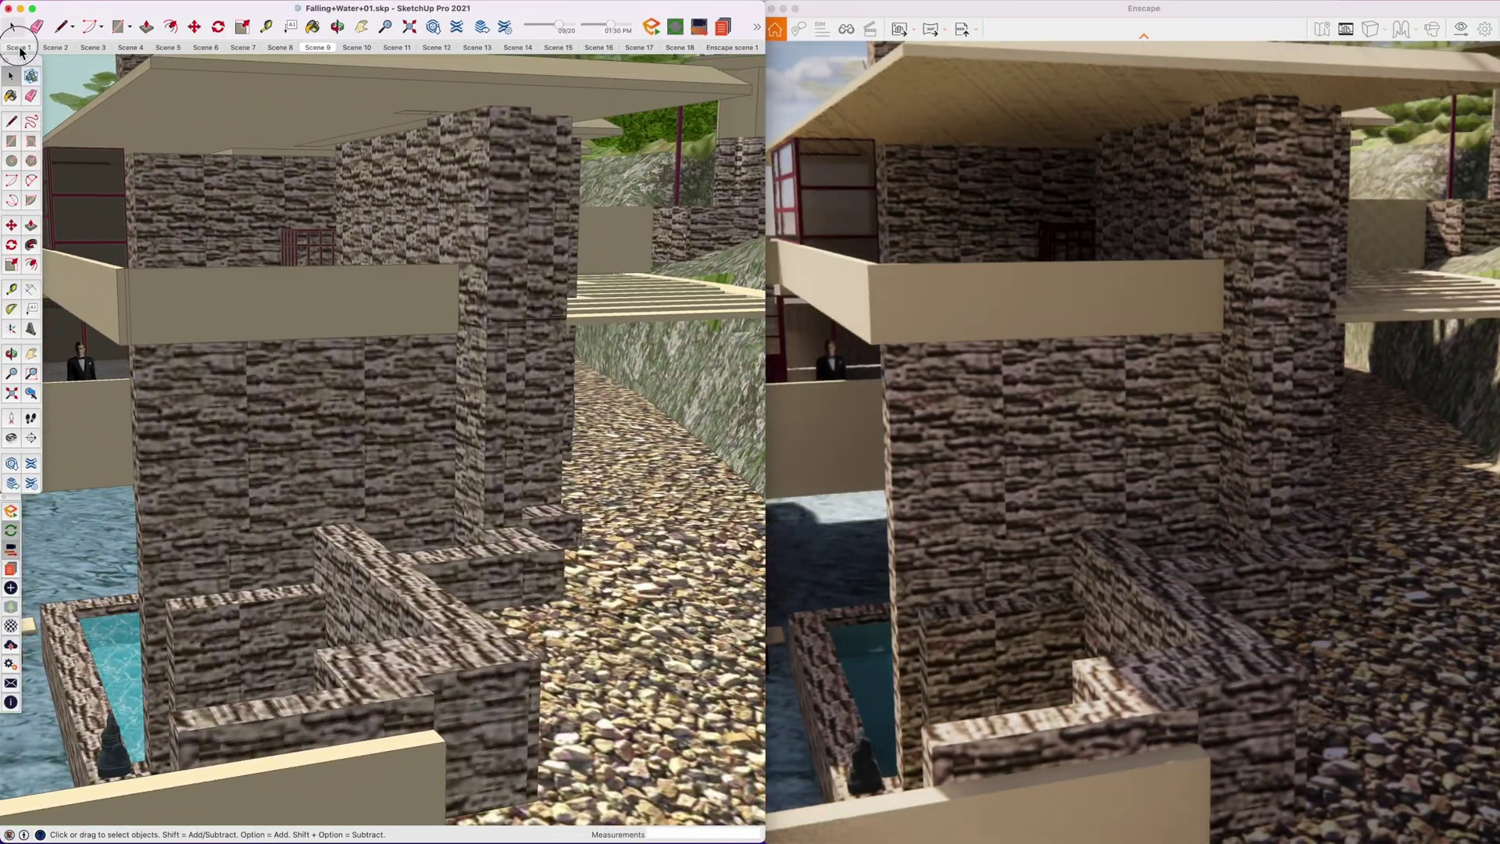
click(18, 48)
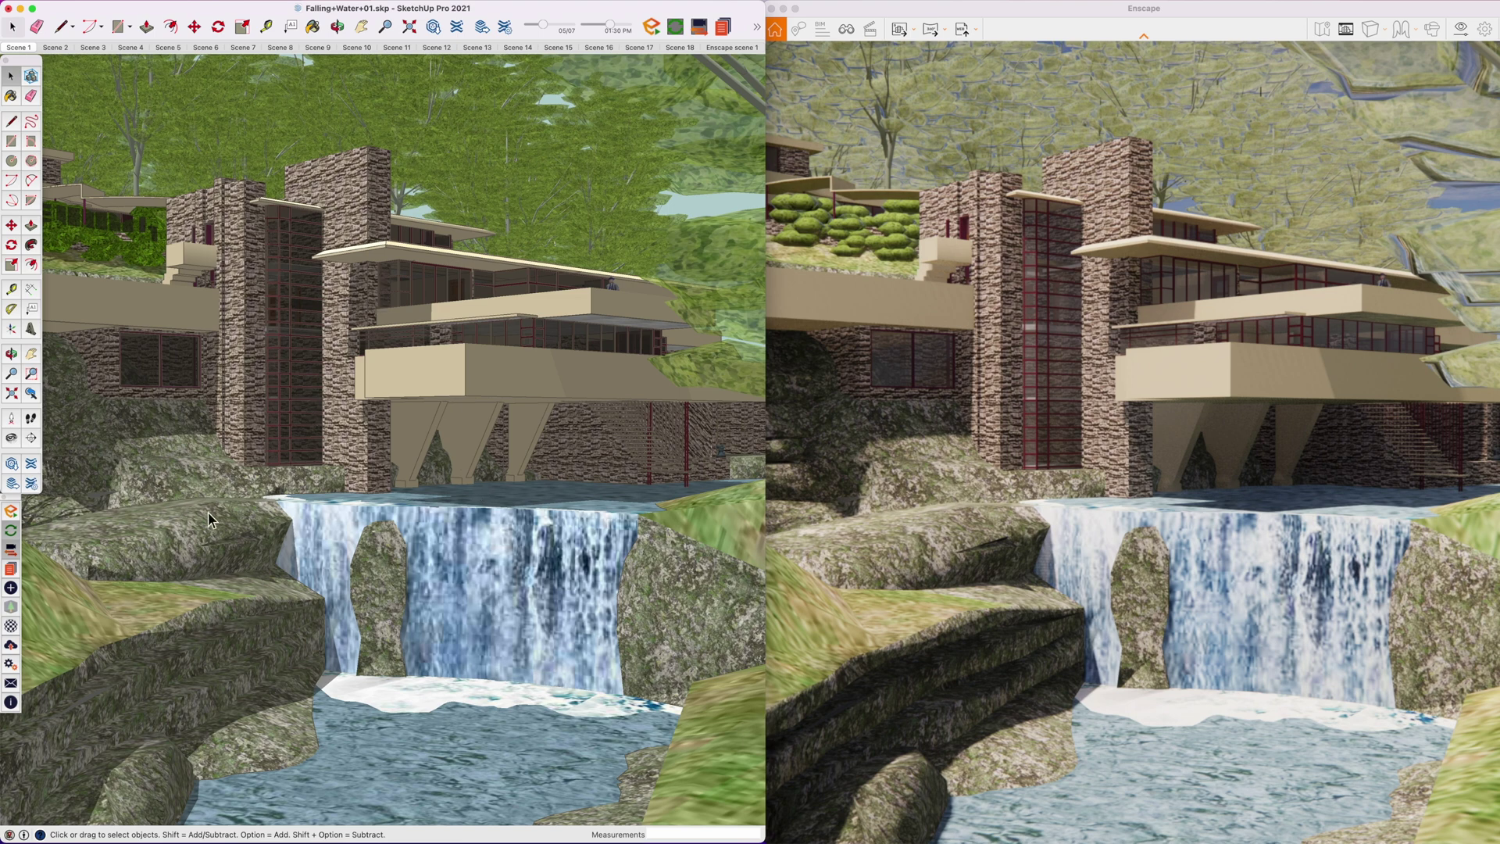
Step: Fly the Enscape camera toward the house, sliding sideways and adjusting its height
click(989, 216)
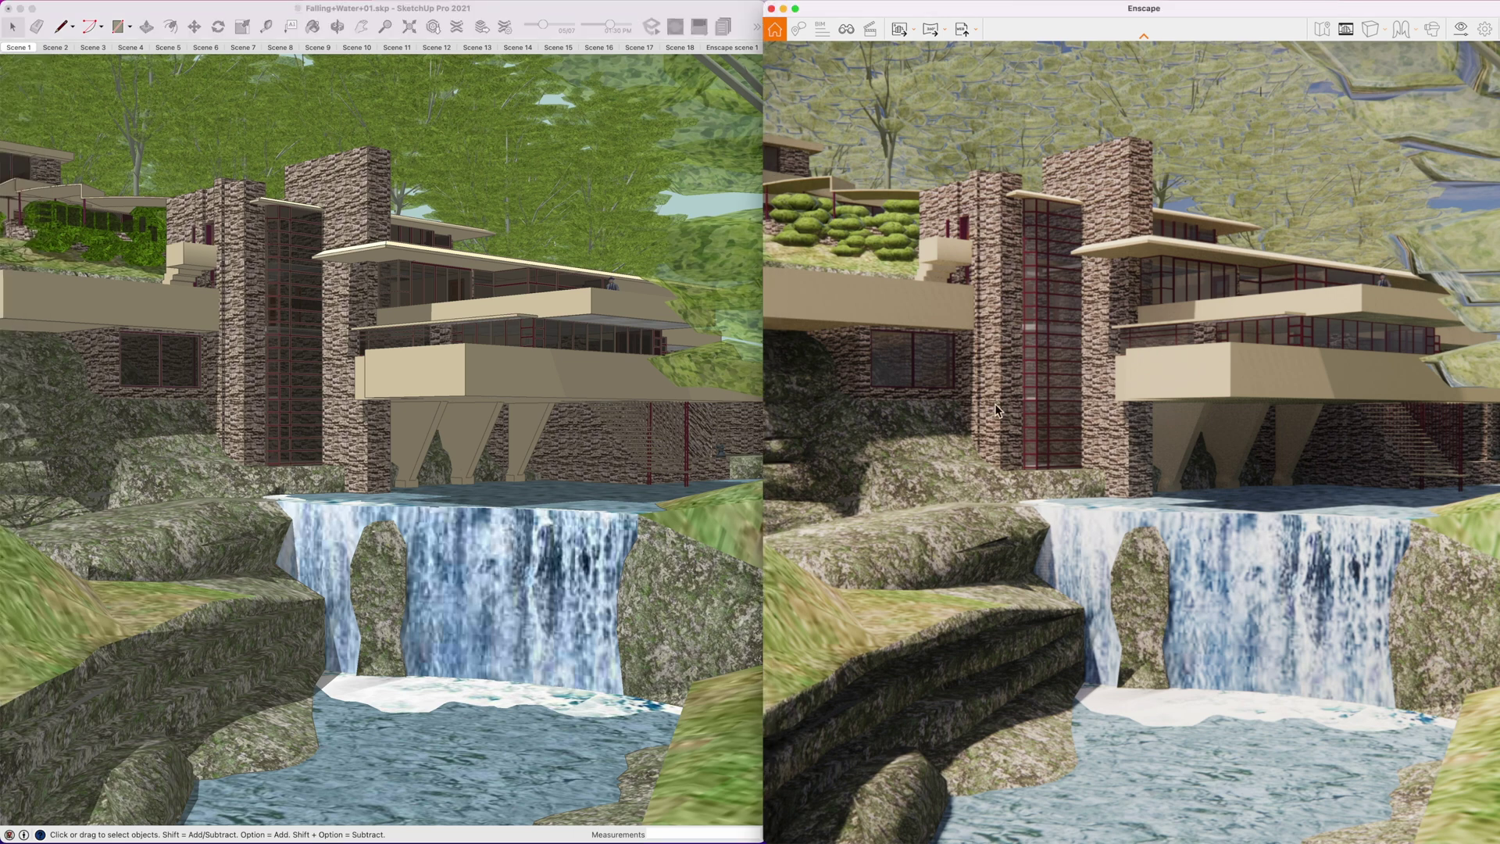
key(w)
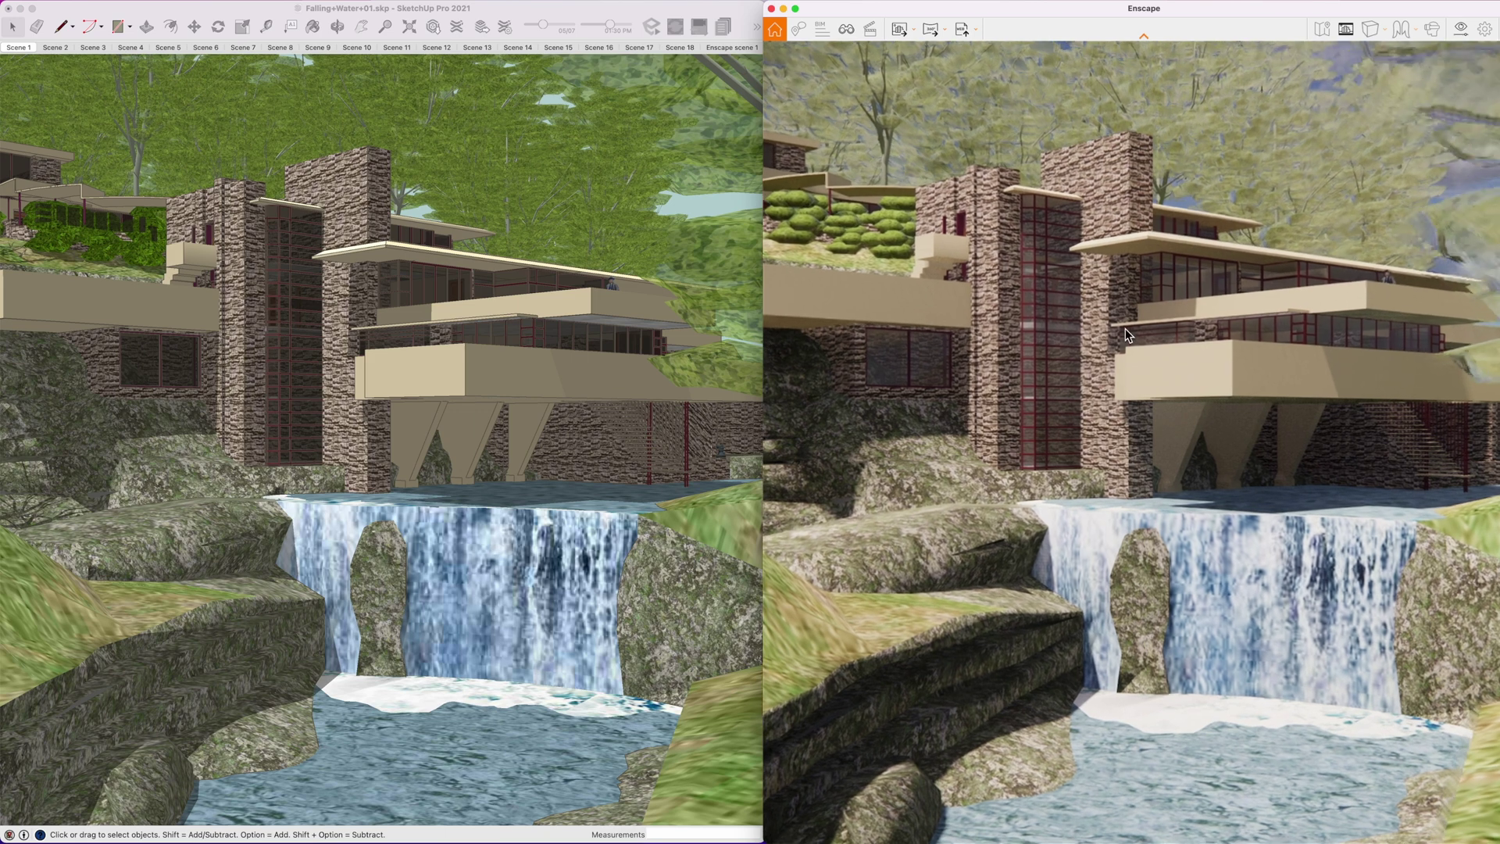
key(w)
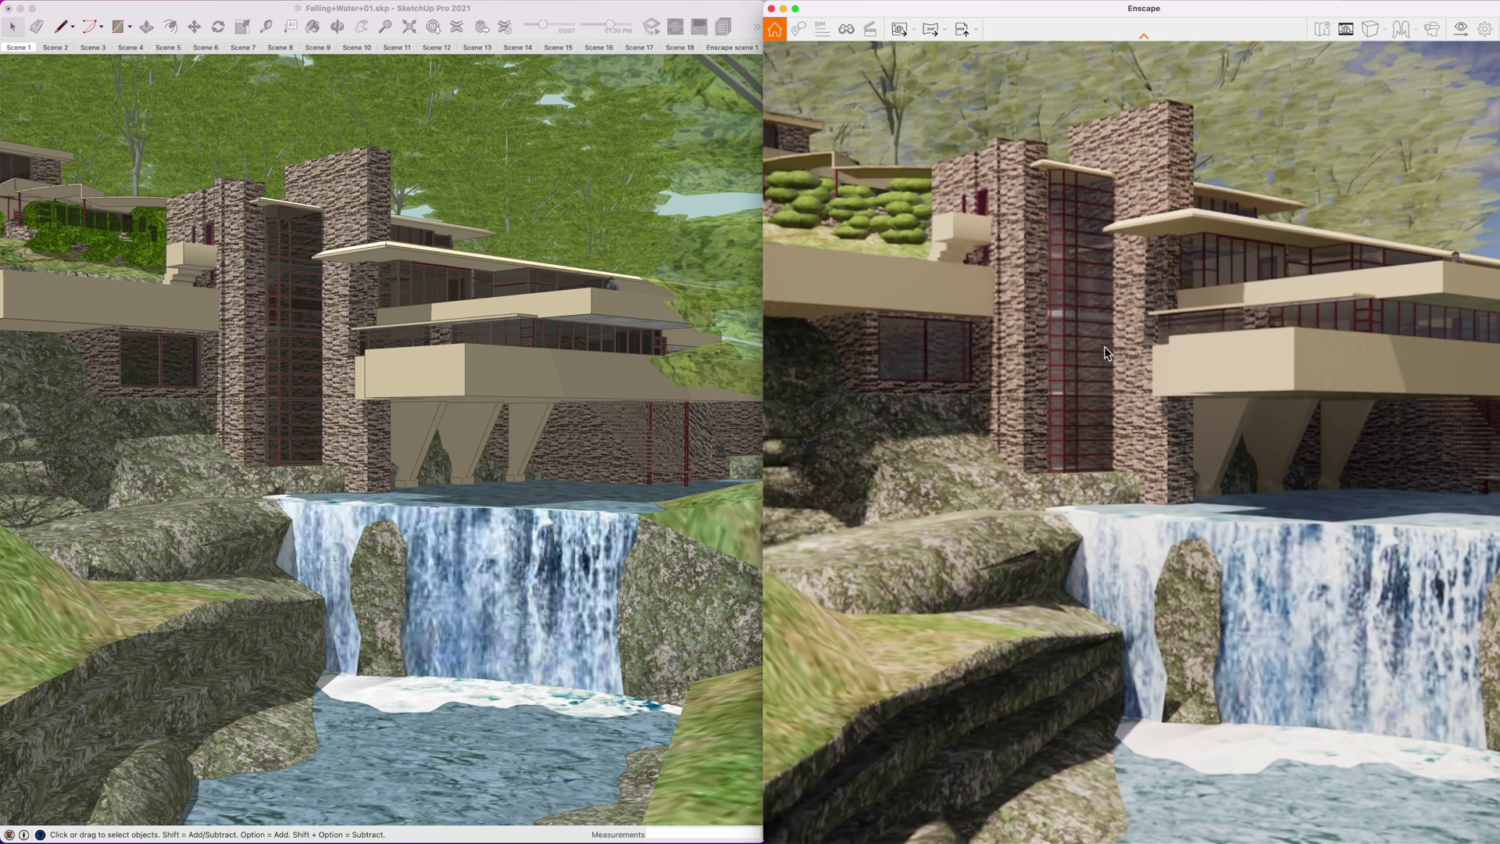
right_drag(1039, 432, 1043, 431)
key(w)
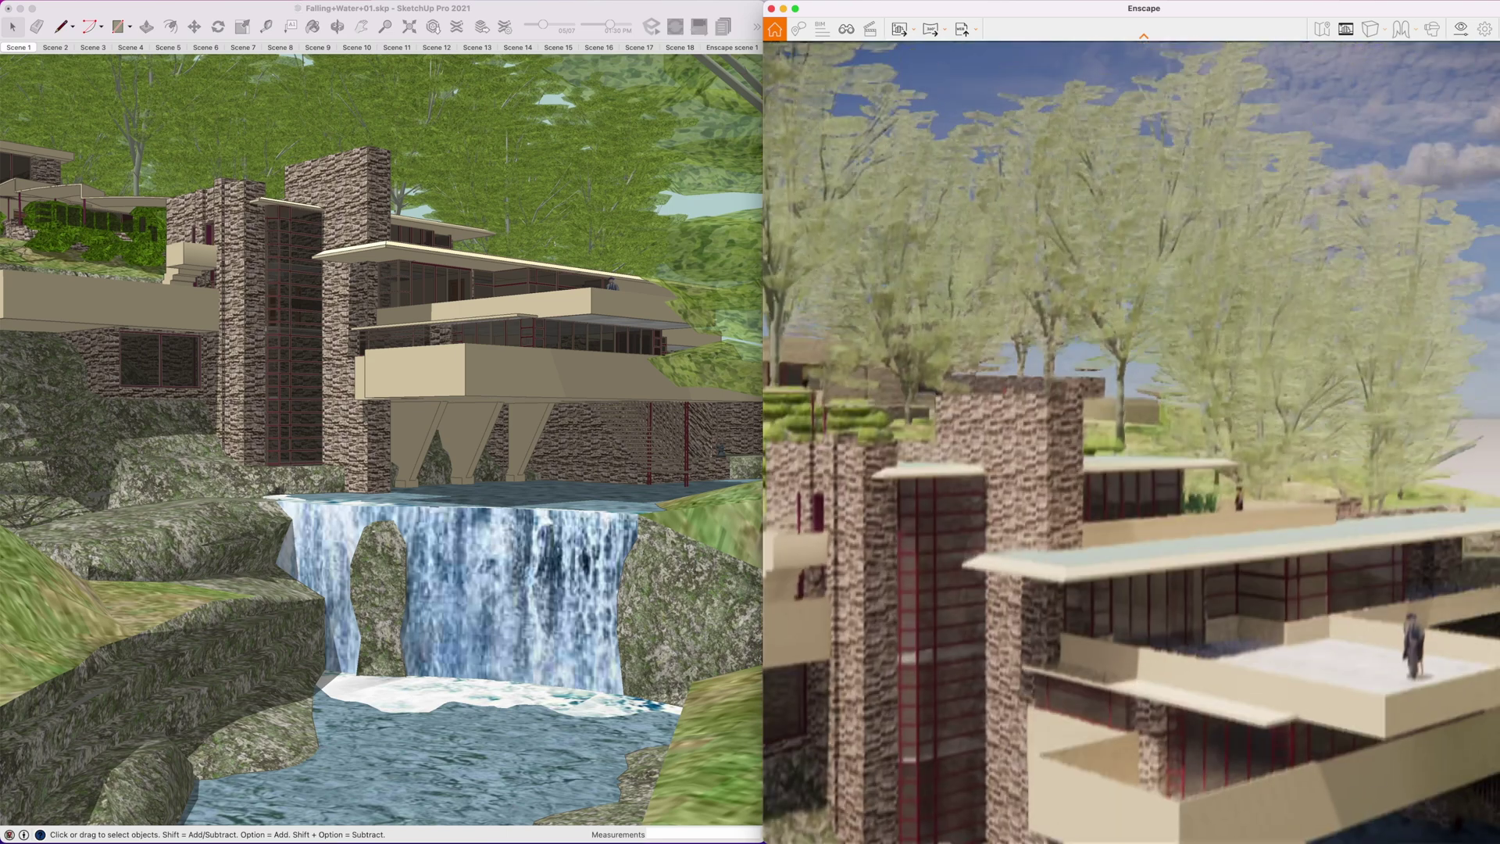
key(w)
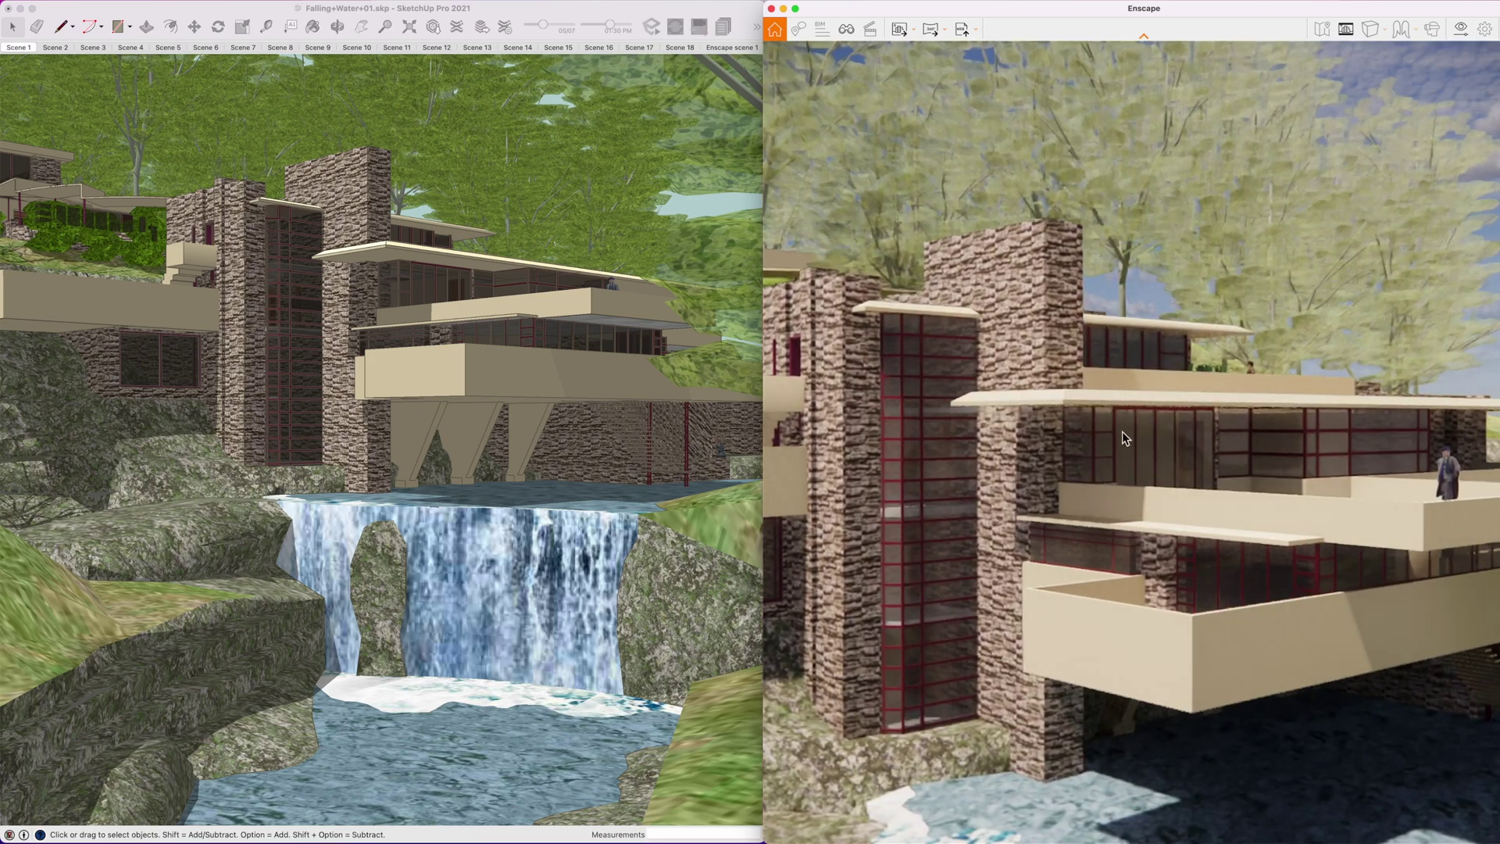
key(a)
key(s)
key(a)
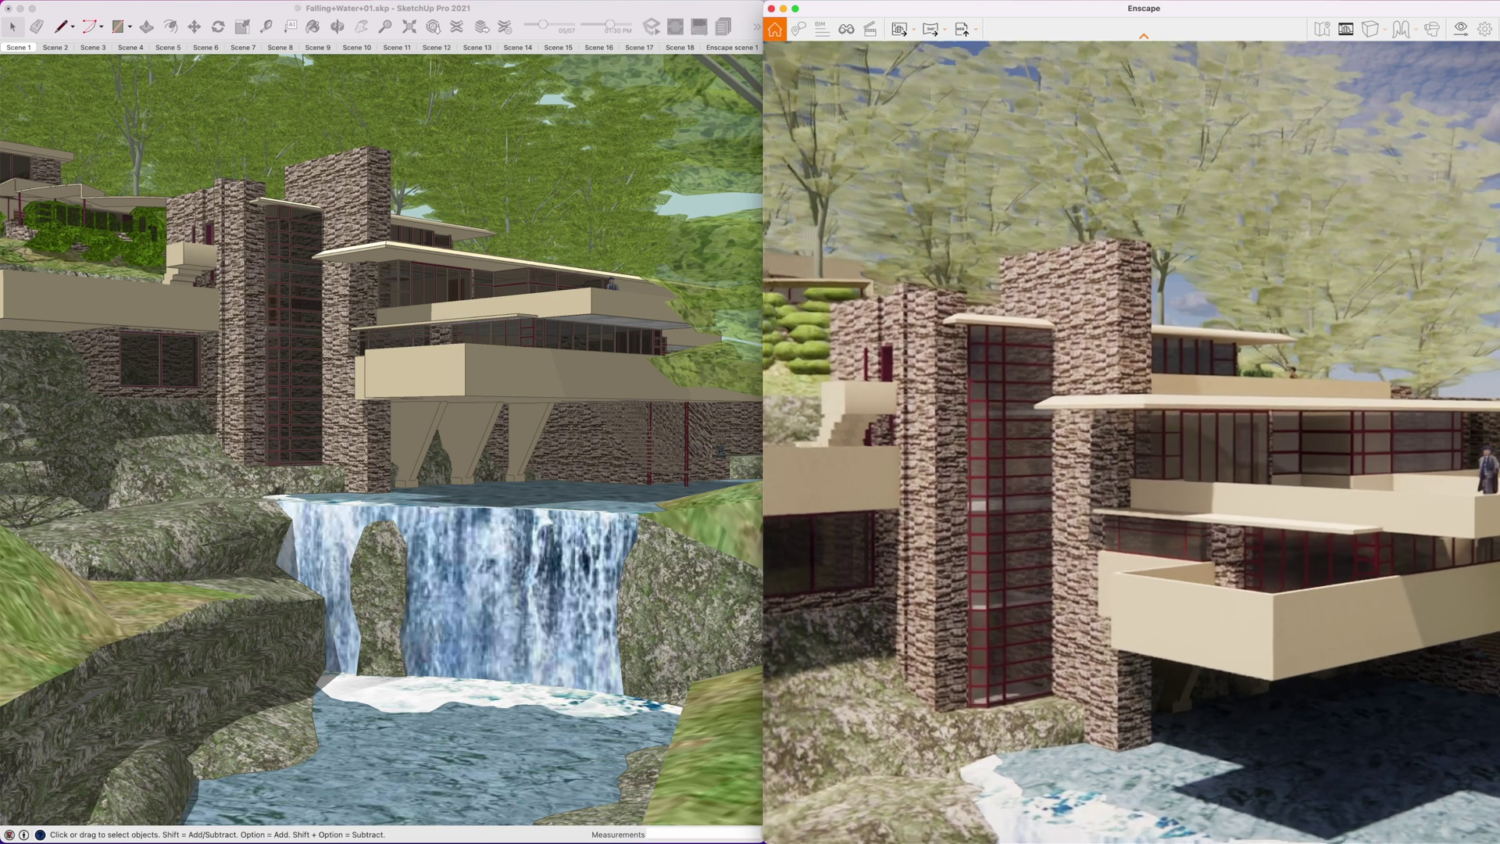
key(q)
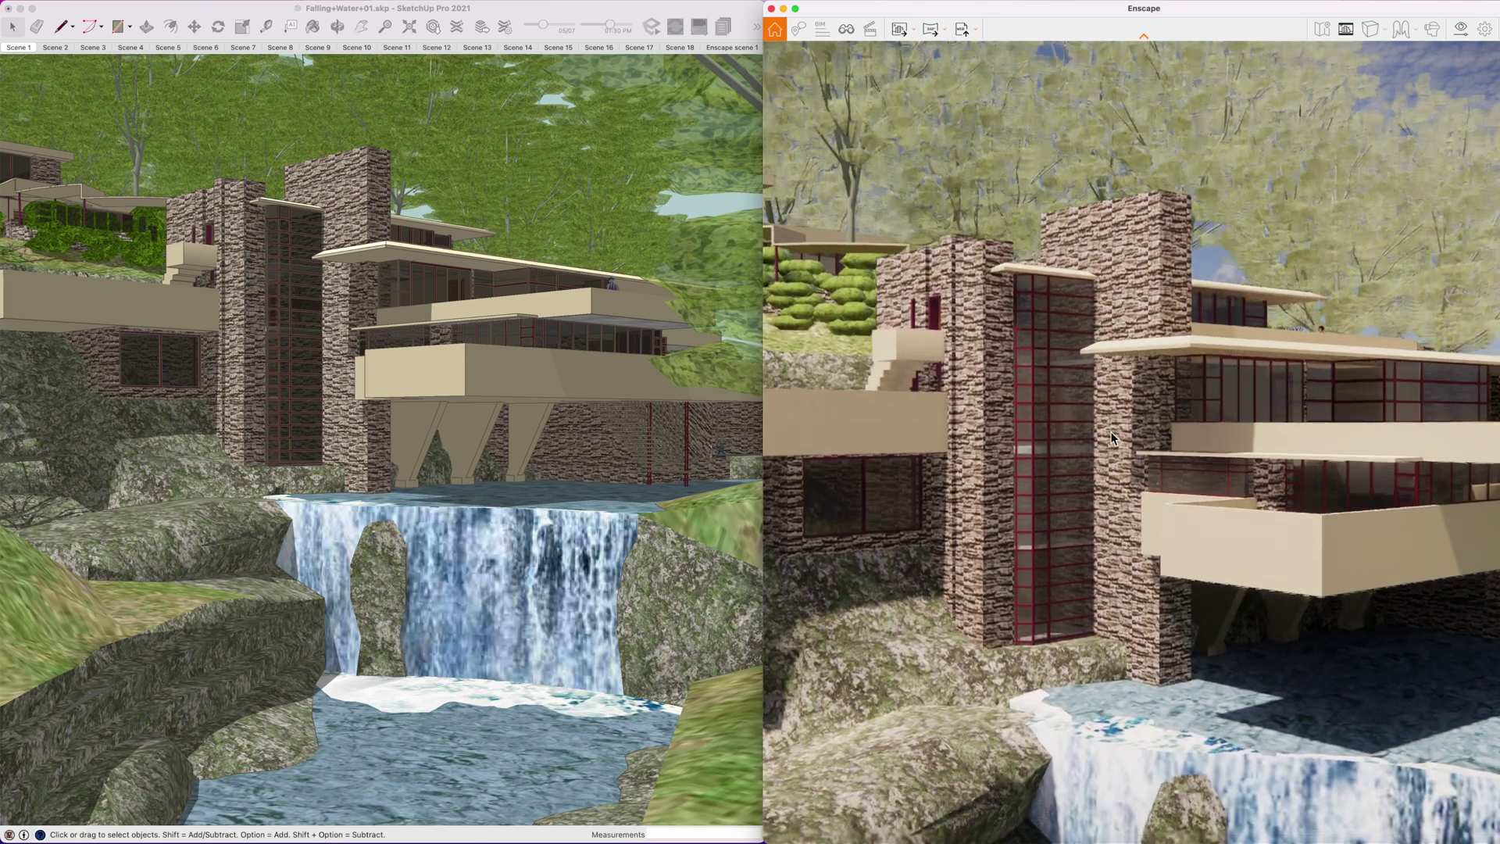
key(e)
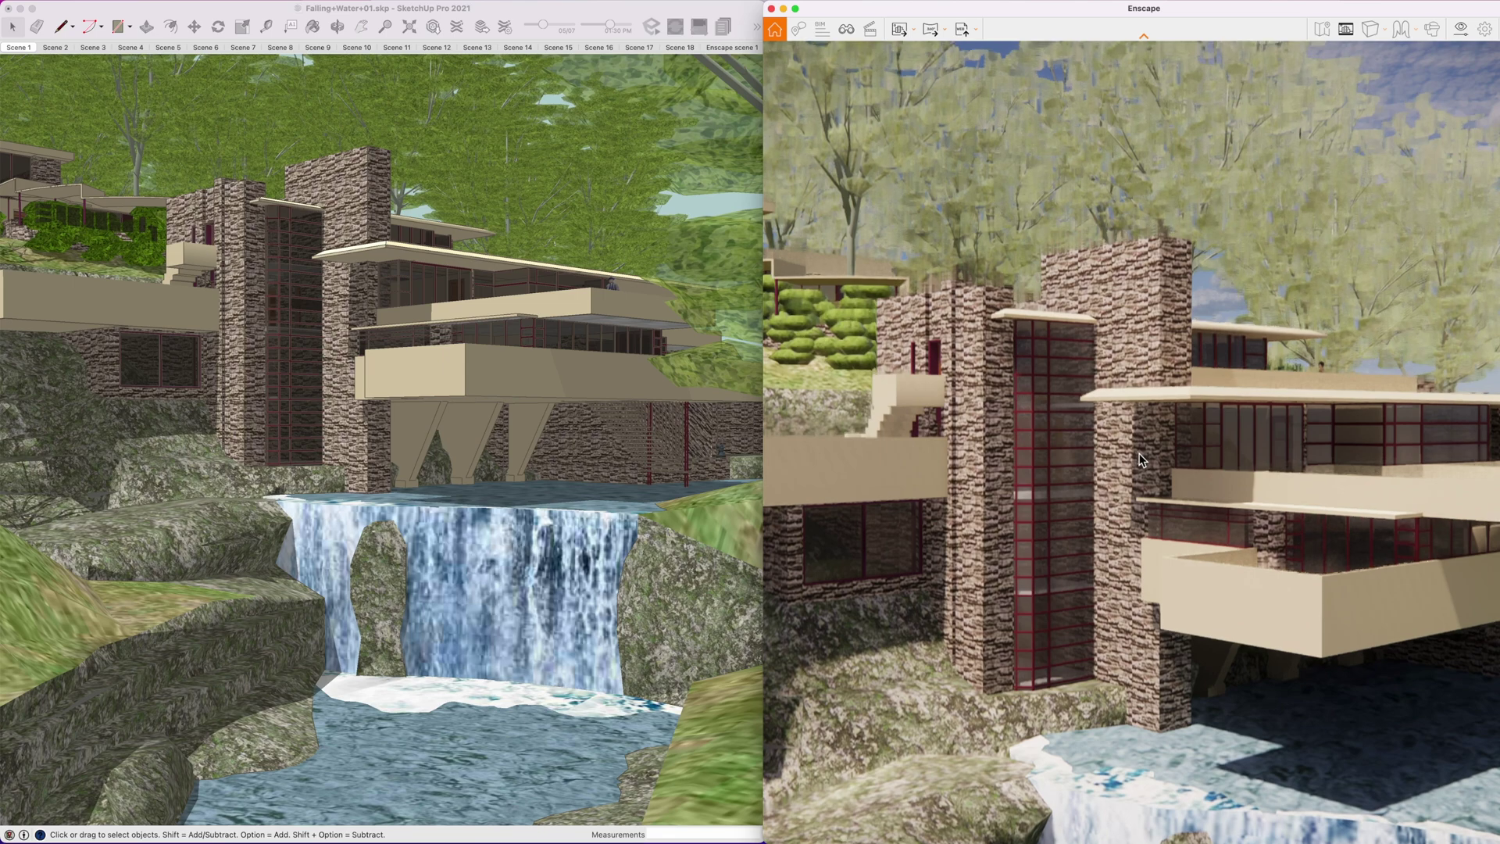
Step: Back the camera away to frame the whole house above the falls, then maximize the render
key(s)
key(s)
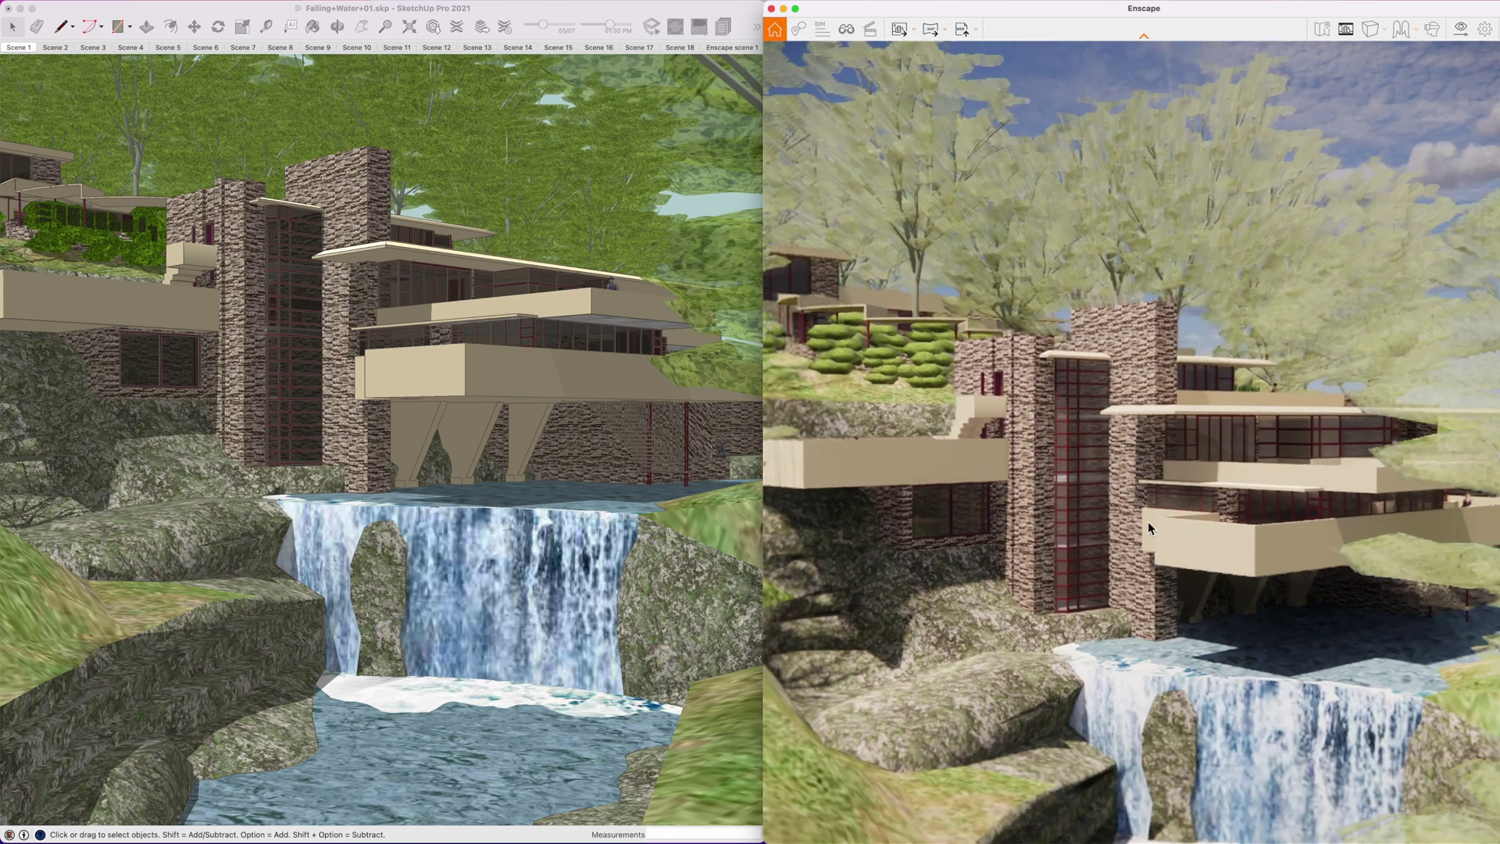
key(a)
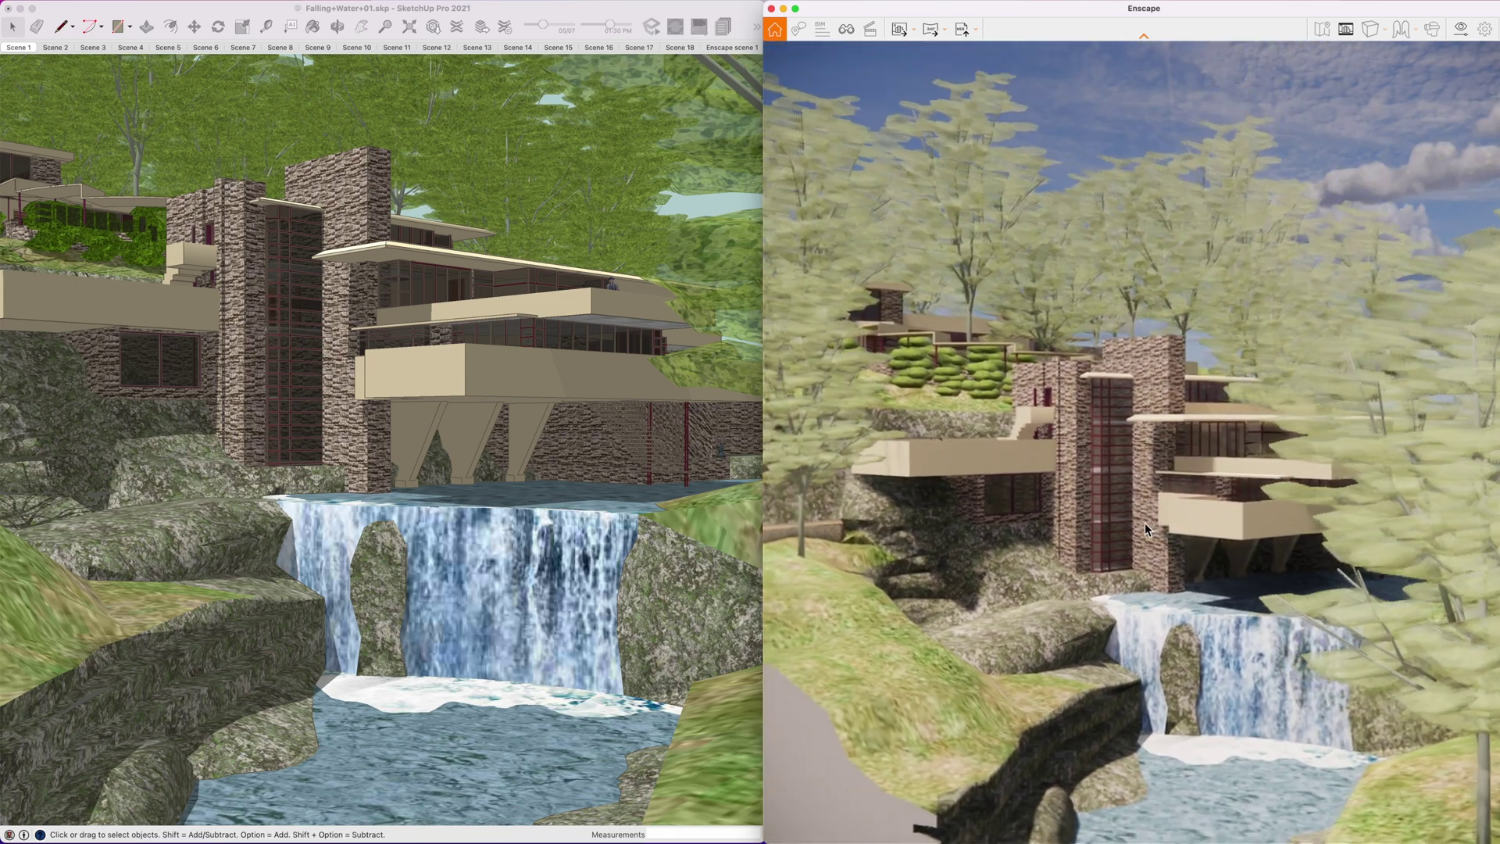
right_drag(1080, 575, 1116, 531)
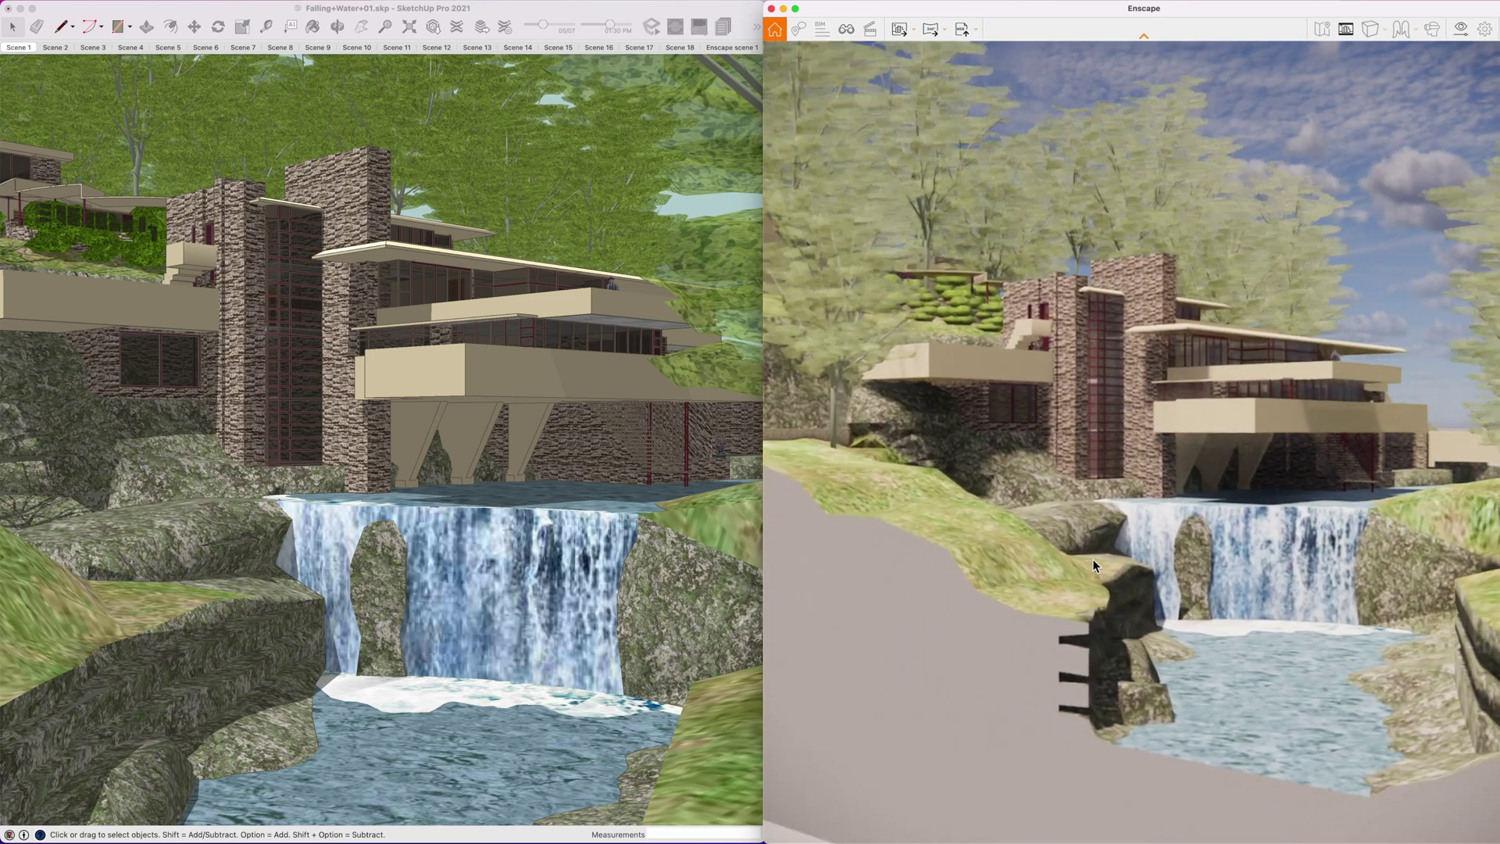
key(d)
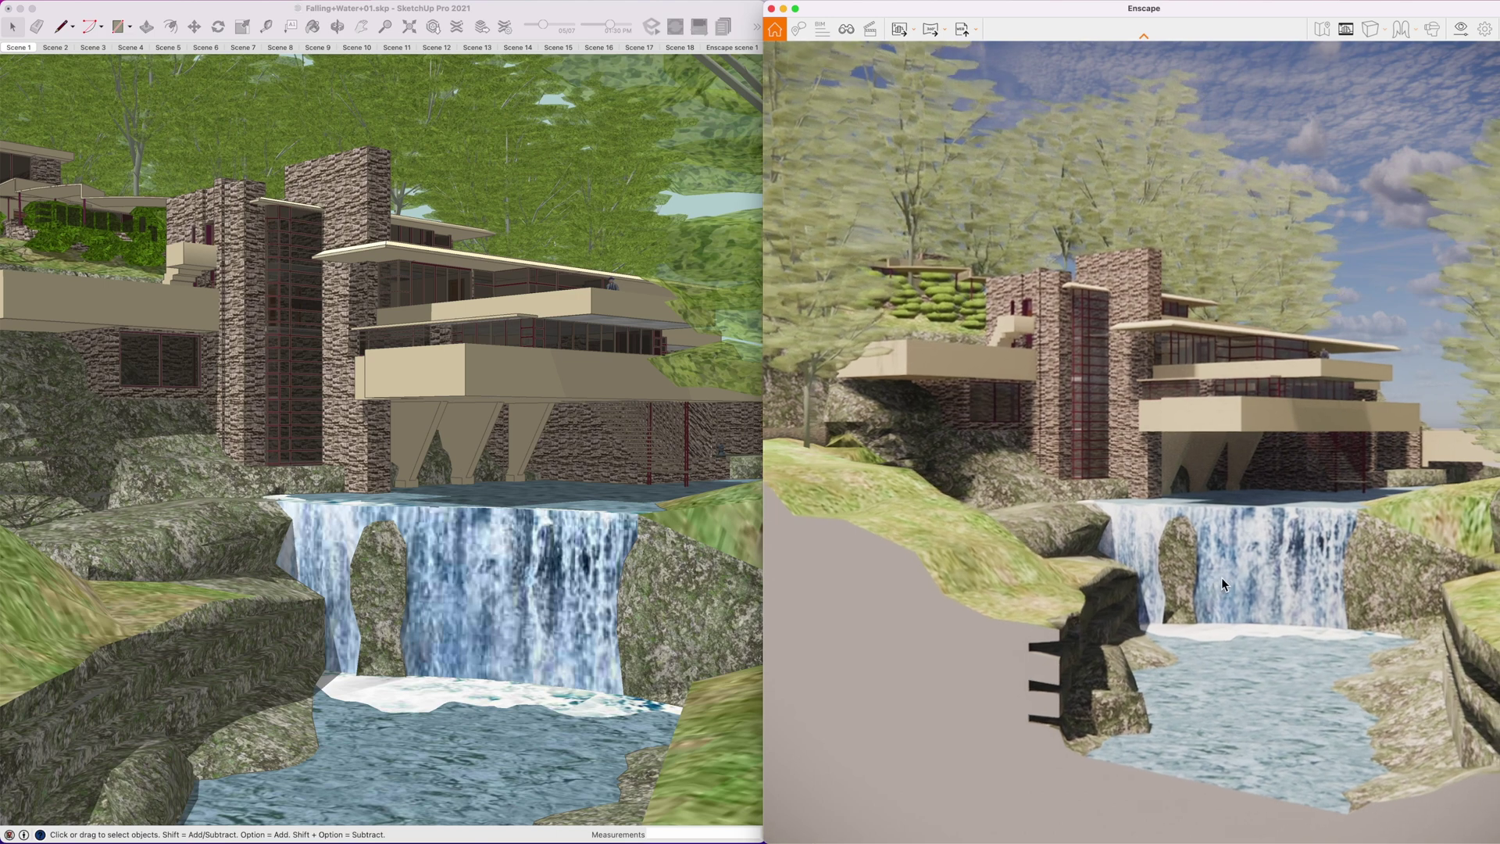
key(w)
key(d)
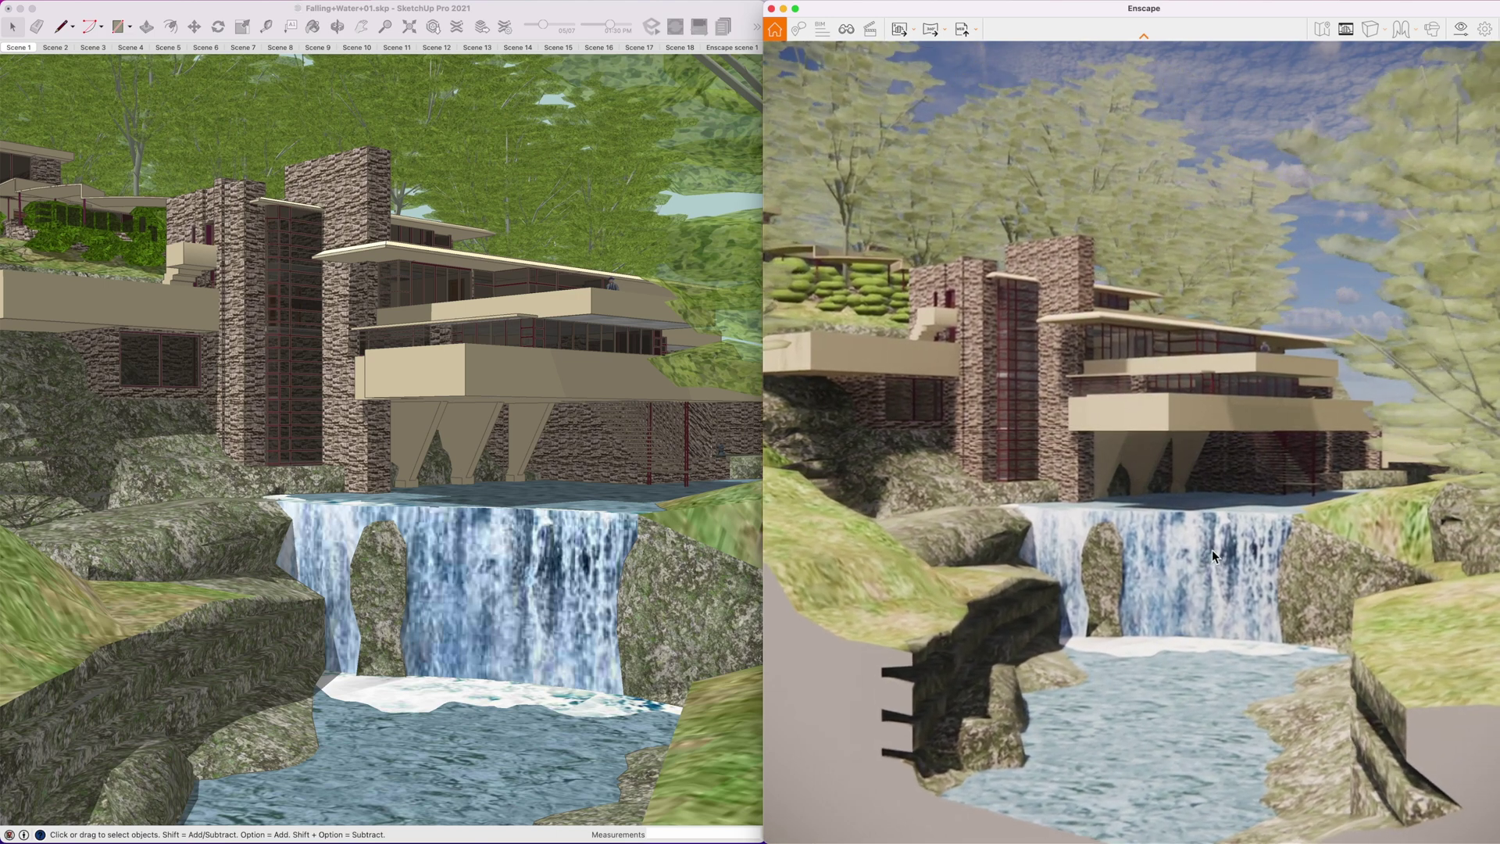
key(w)
right_drag(1181, 541, 1181, 541)
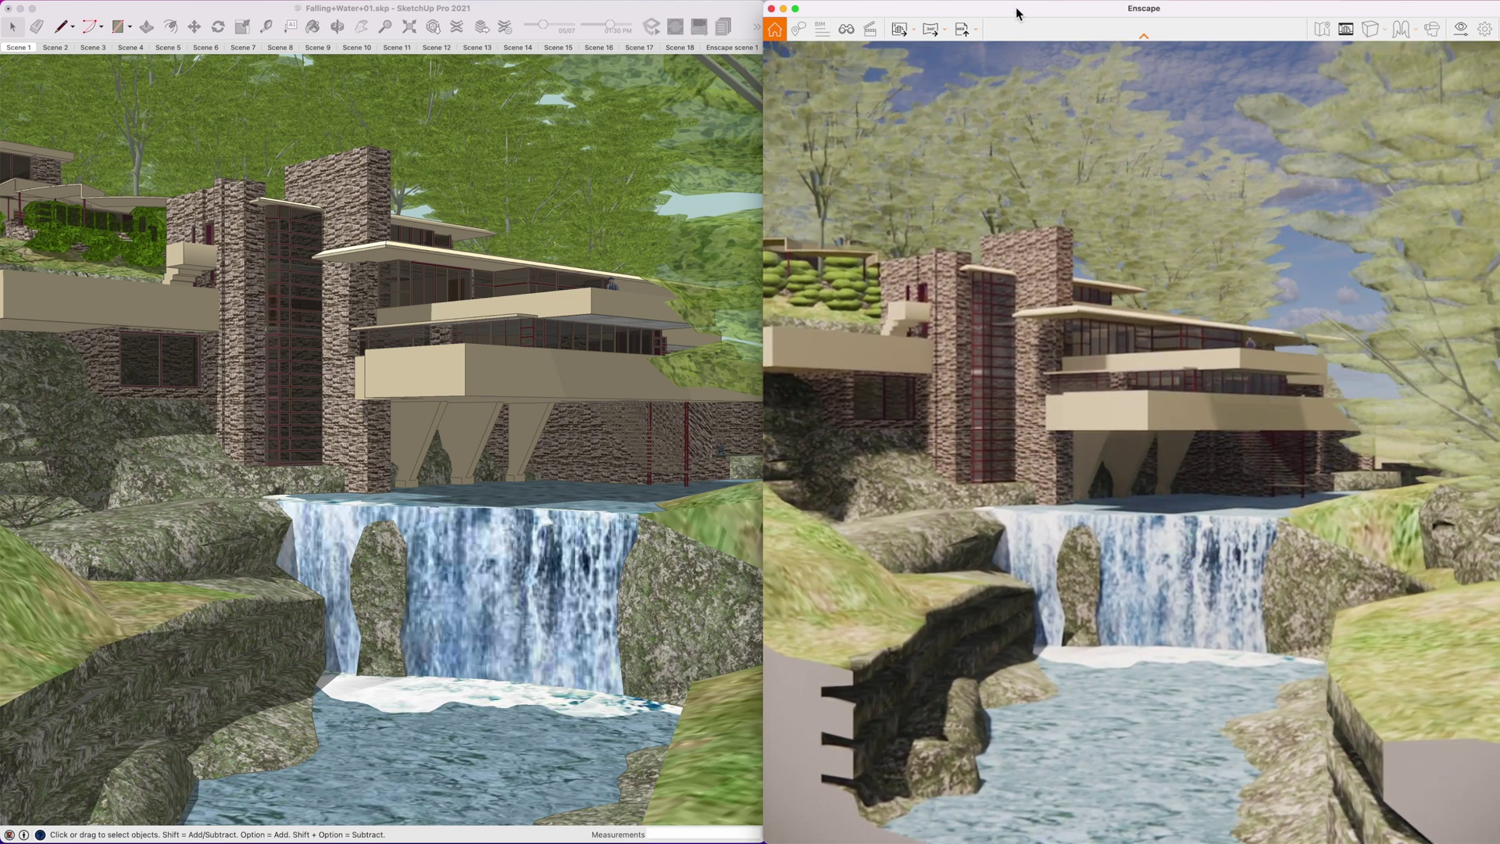
click(796, 9)
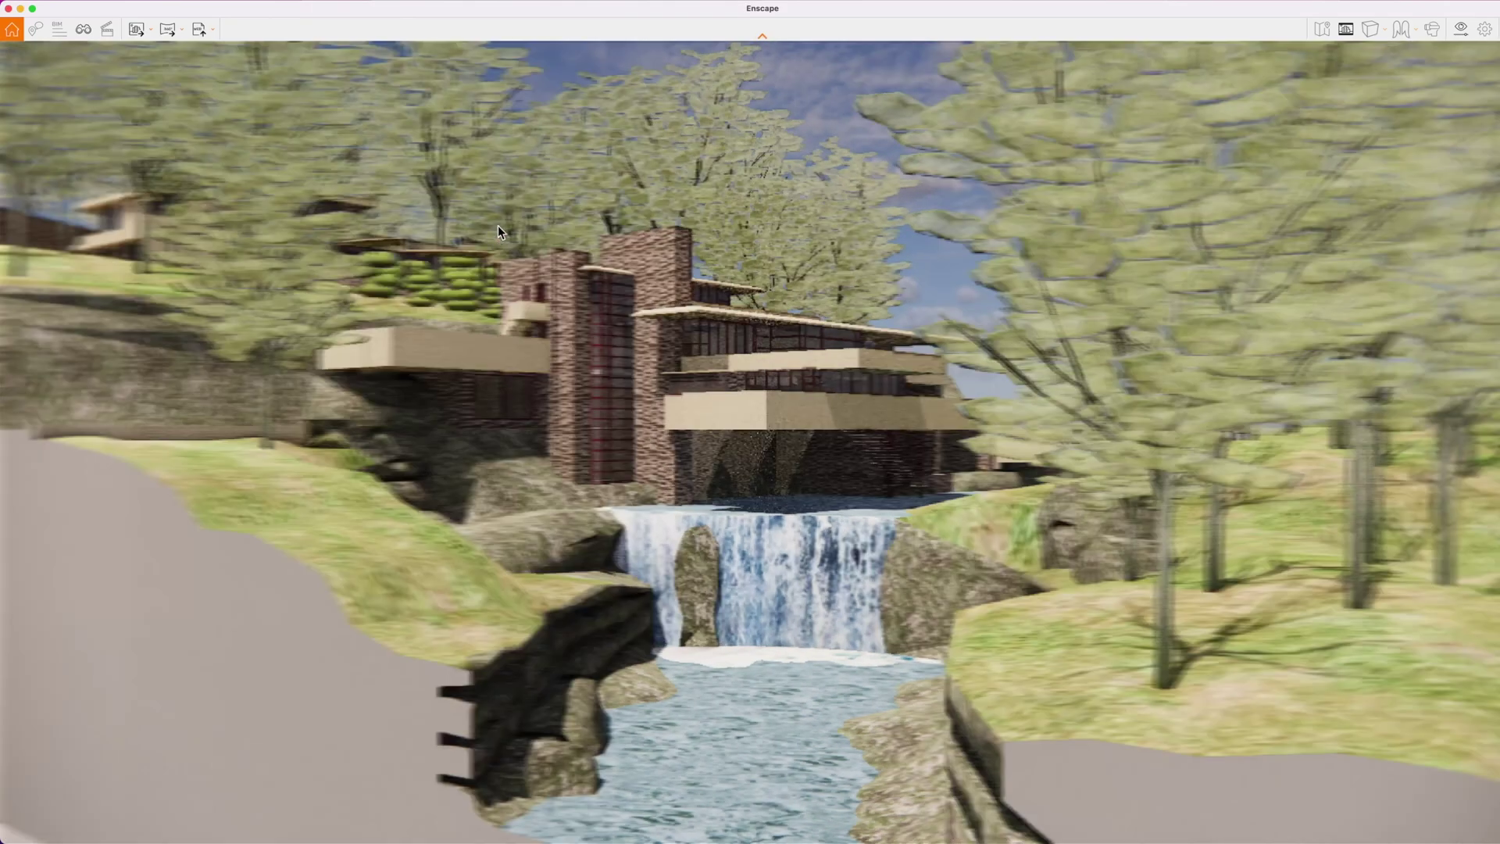
Step: Move the camera closer, turning toward the house and waterfall with a raised horizon
right_drag(752, 540, 752, 538)
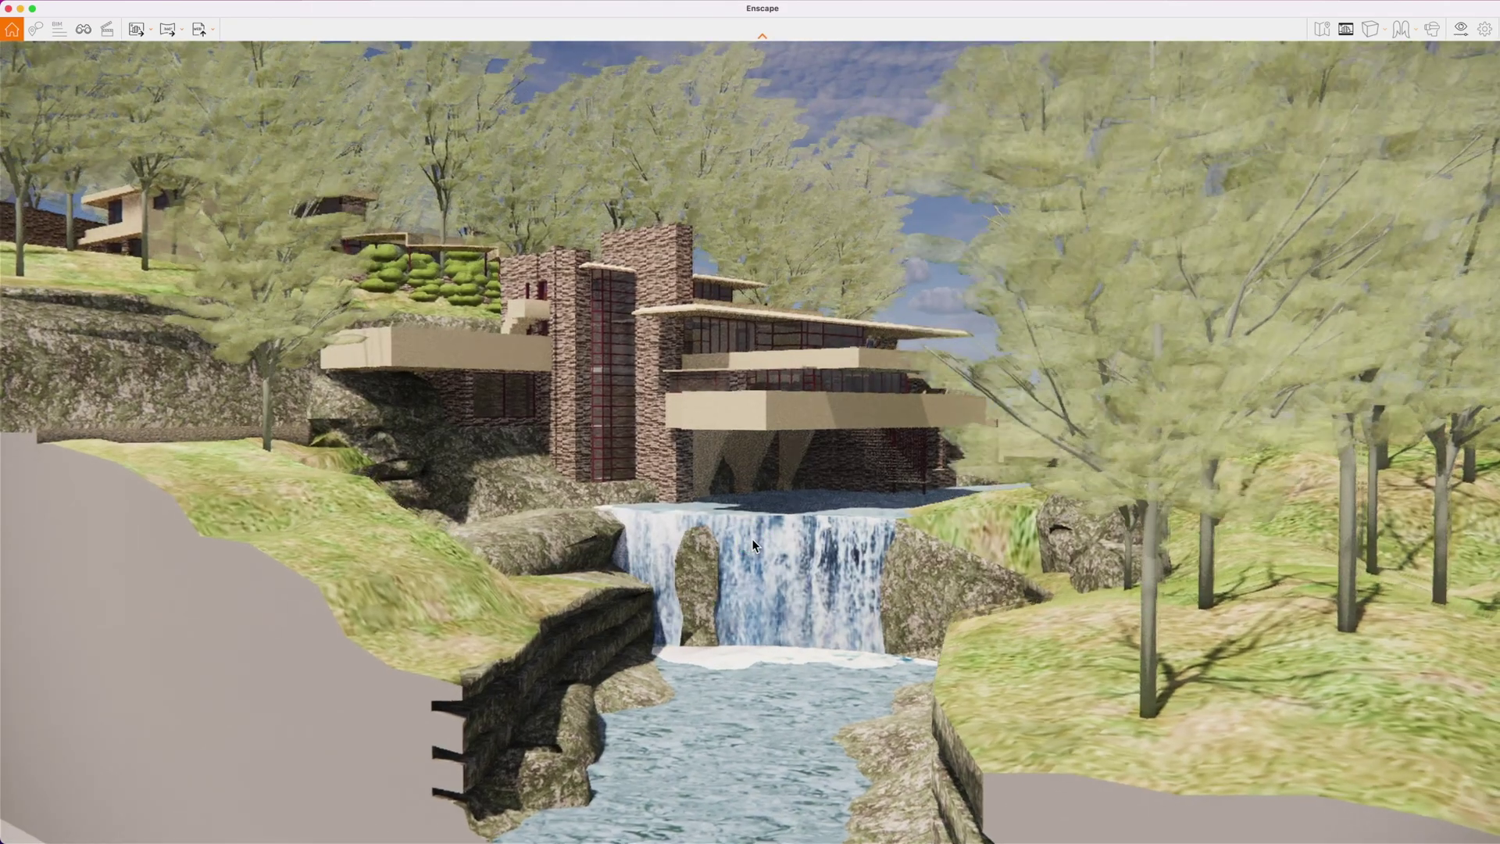
key(w)
drag(752, 537, 827, 470)
key(w)
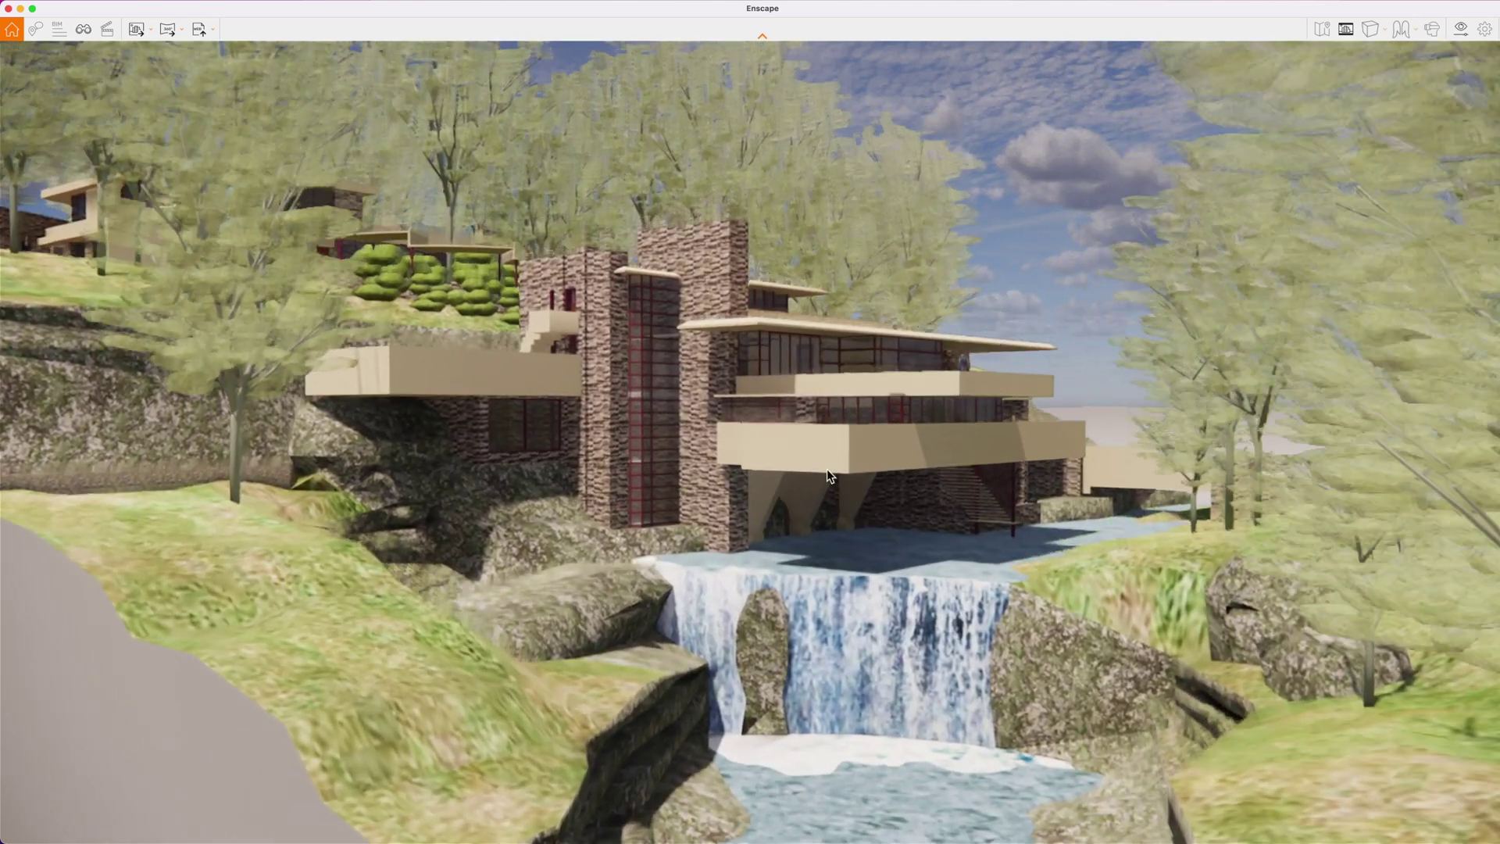
right_drag(817, 482, 811, 462)
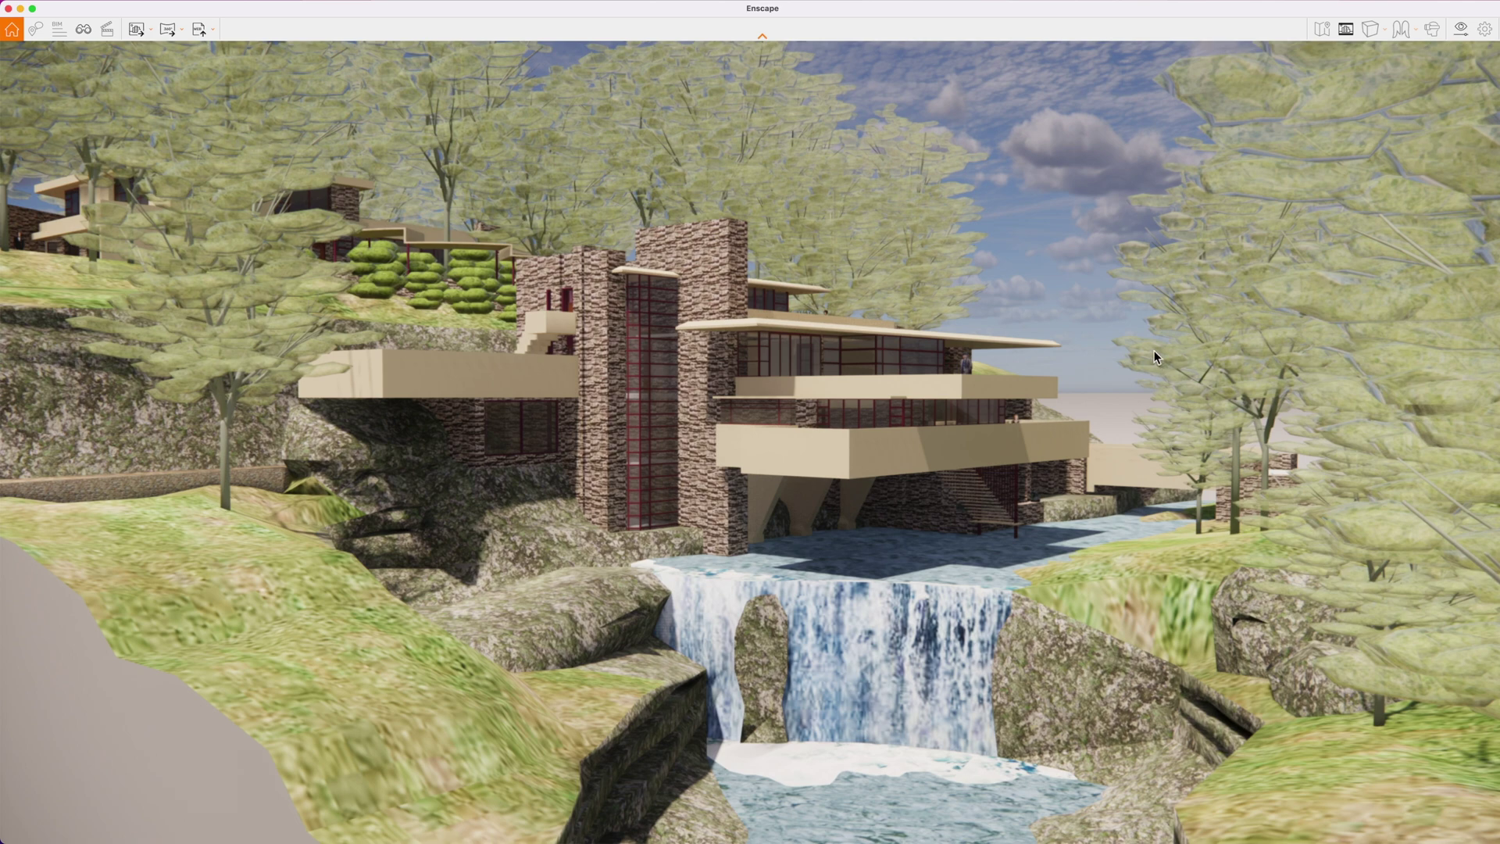
Step: Shift the sun later in the day to about 17:06 for late-afternoon light
shift+right_drag(1100, 336, 1106, 336)
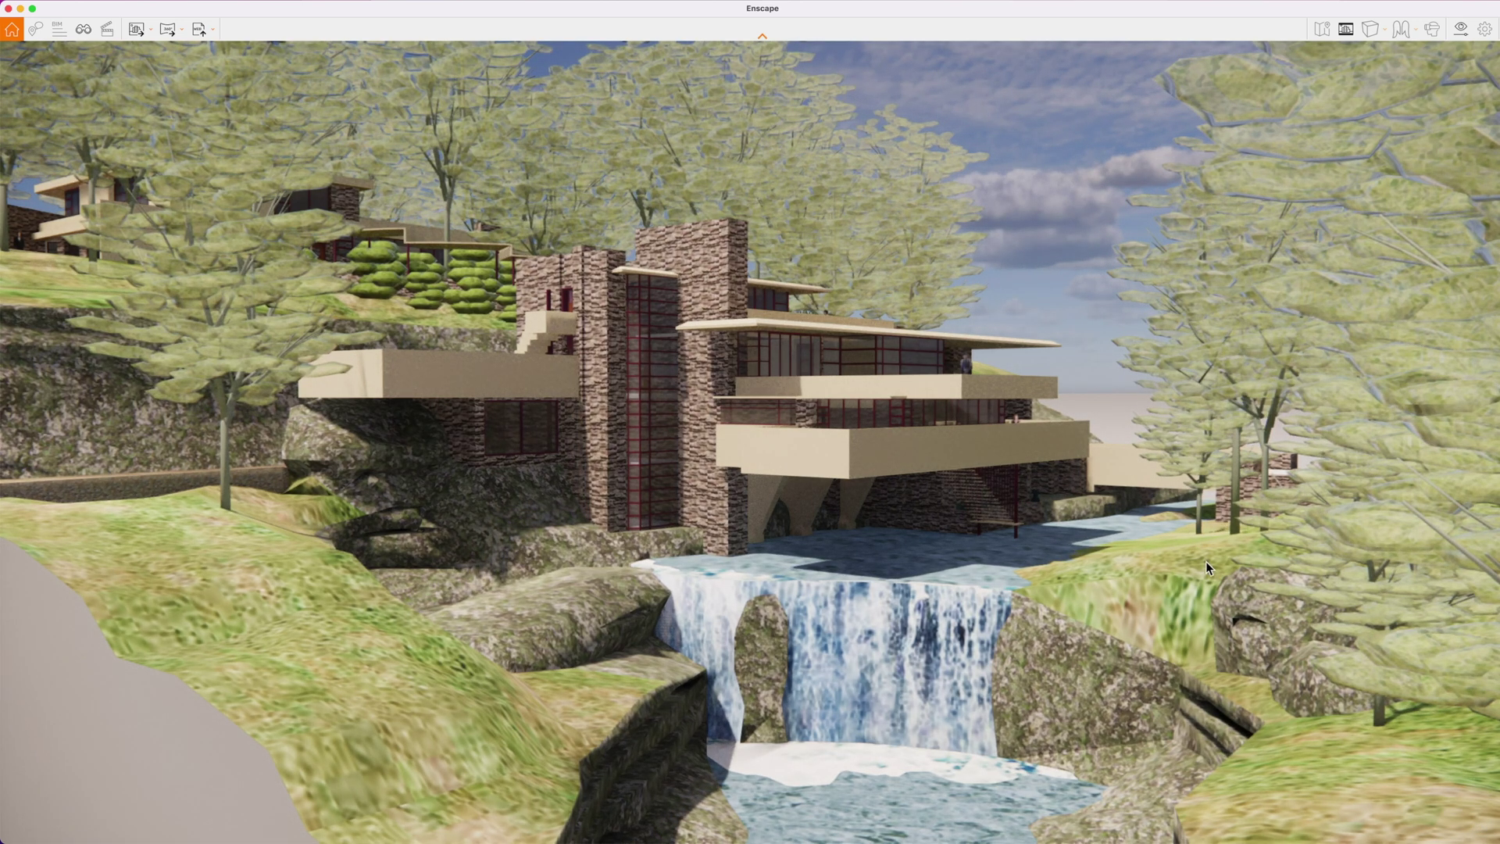
shift+right_drag(1205, 561, 1206, 560)
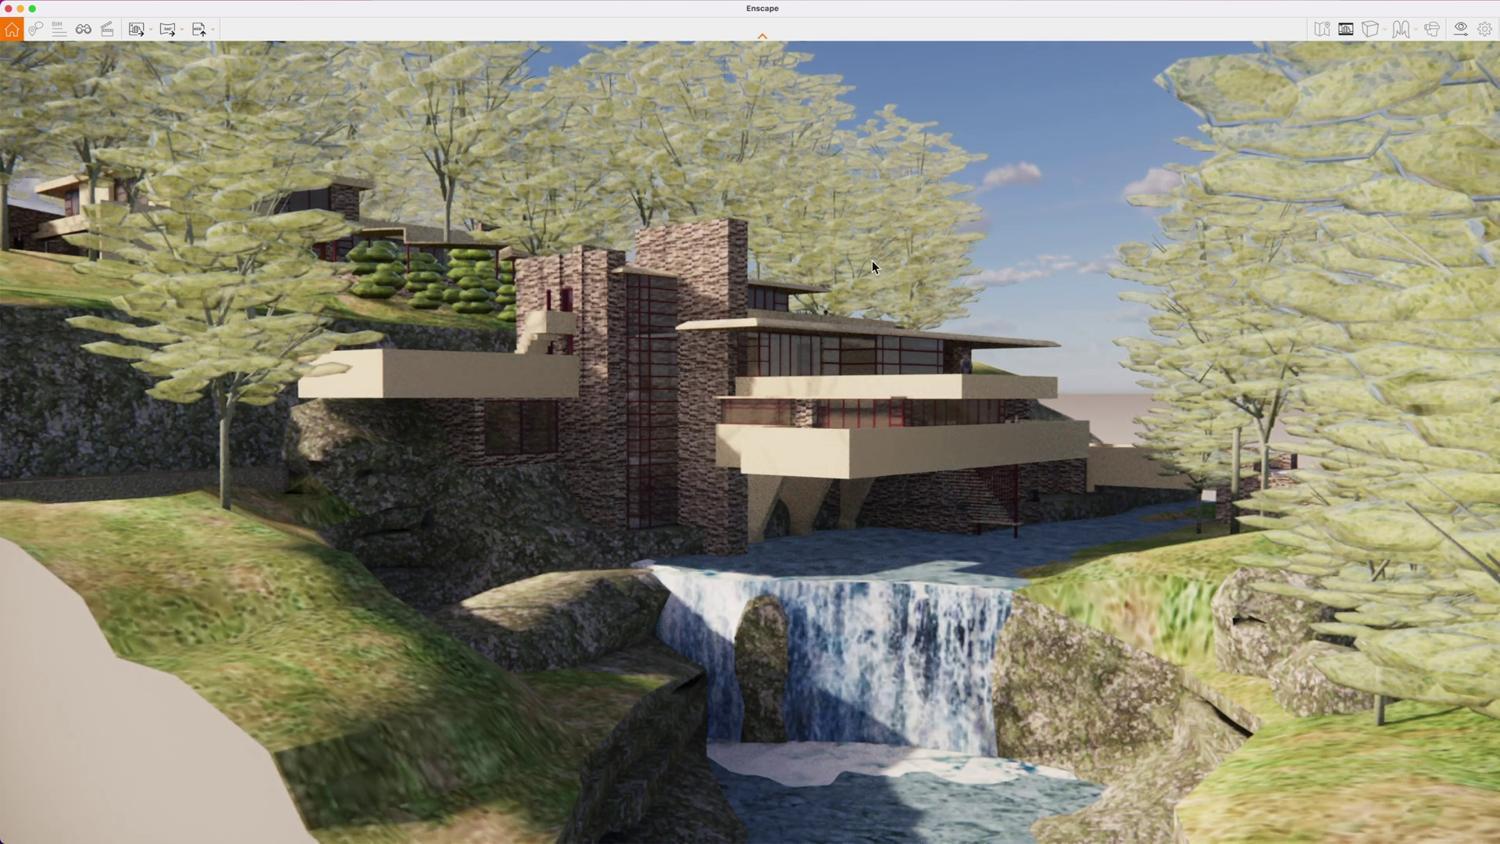
shift+right_drag(1195, 512, 1195, 511)
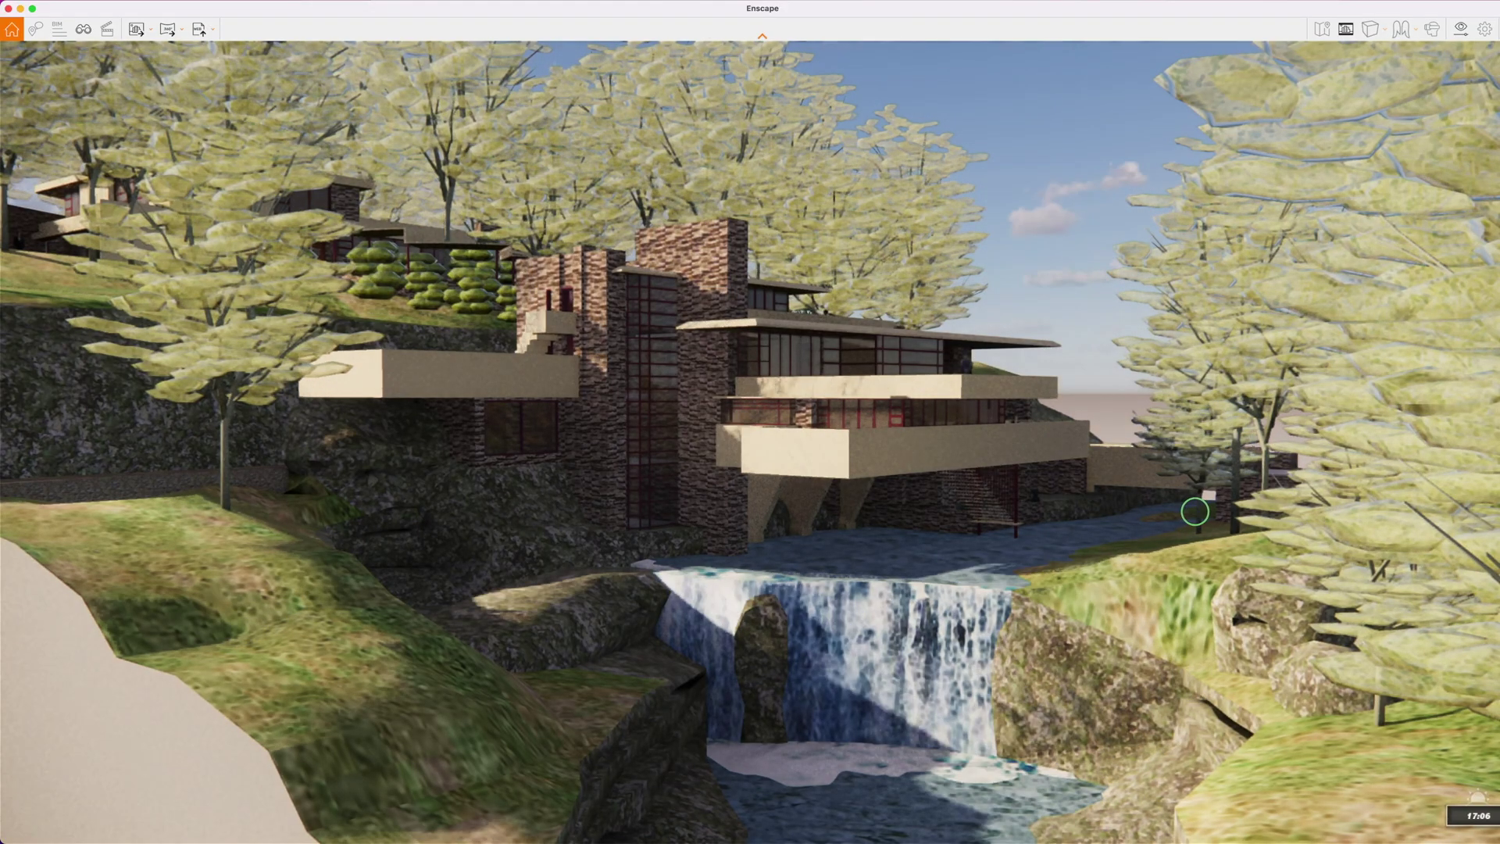
Step: Step the sun back to about 11:08 late-morning light and bring up Visual Settings
shift+right_drag(1195, 511, 1196, 511)
key(u)
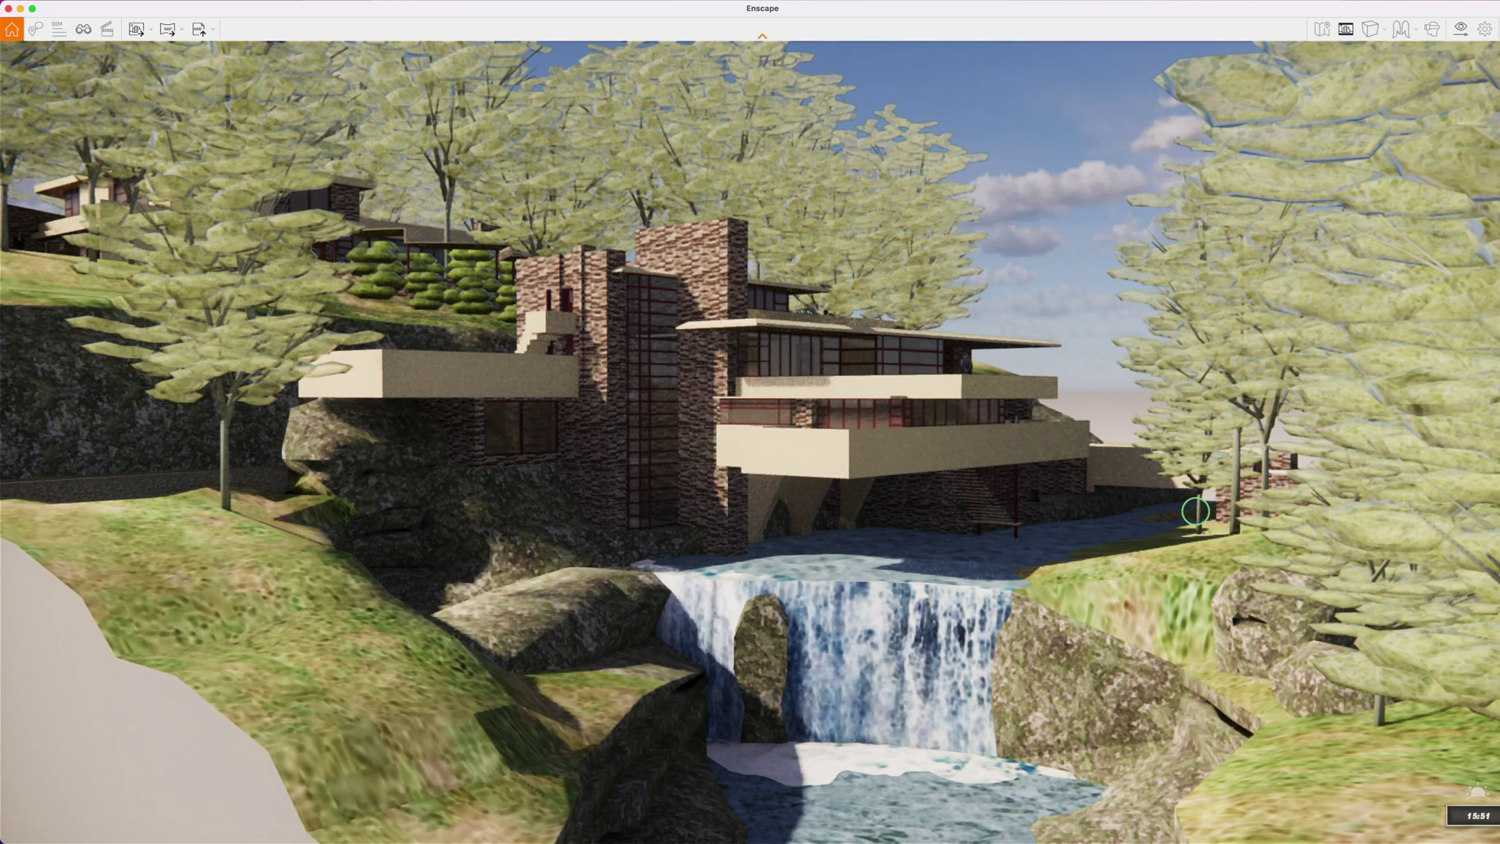
key(u)
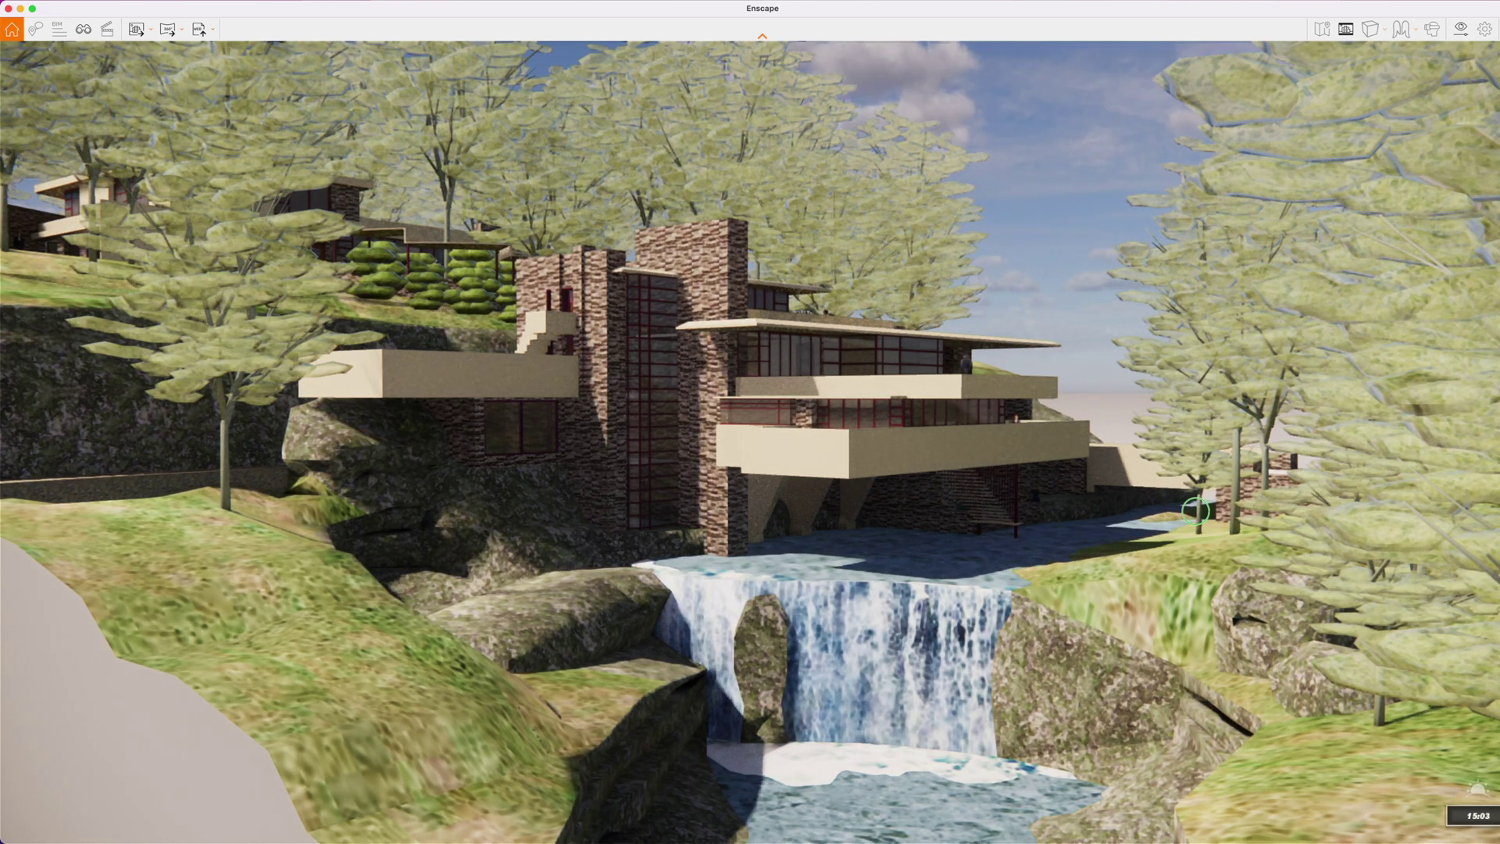
key(u)
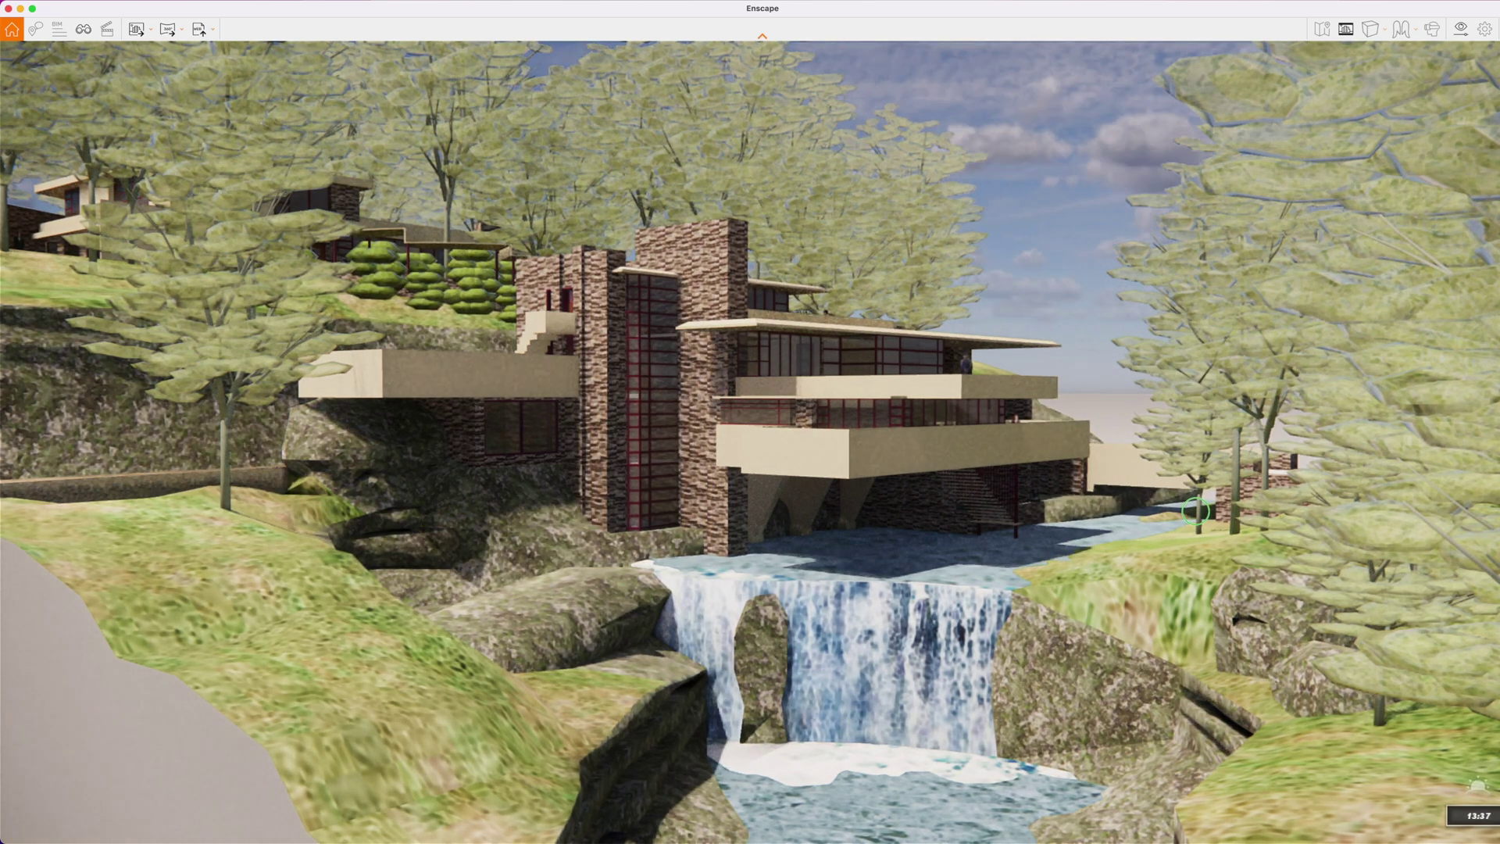
key(u)
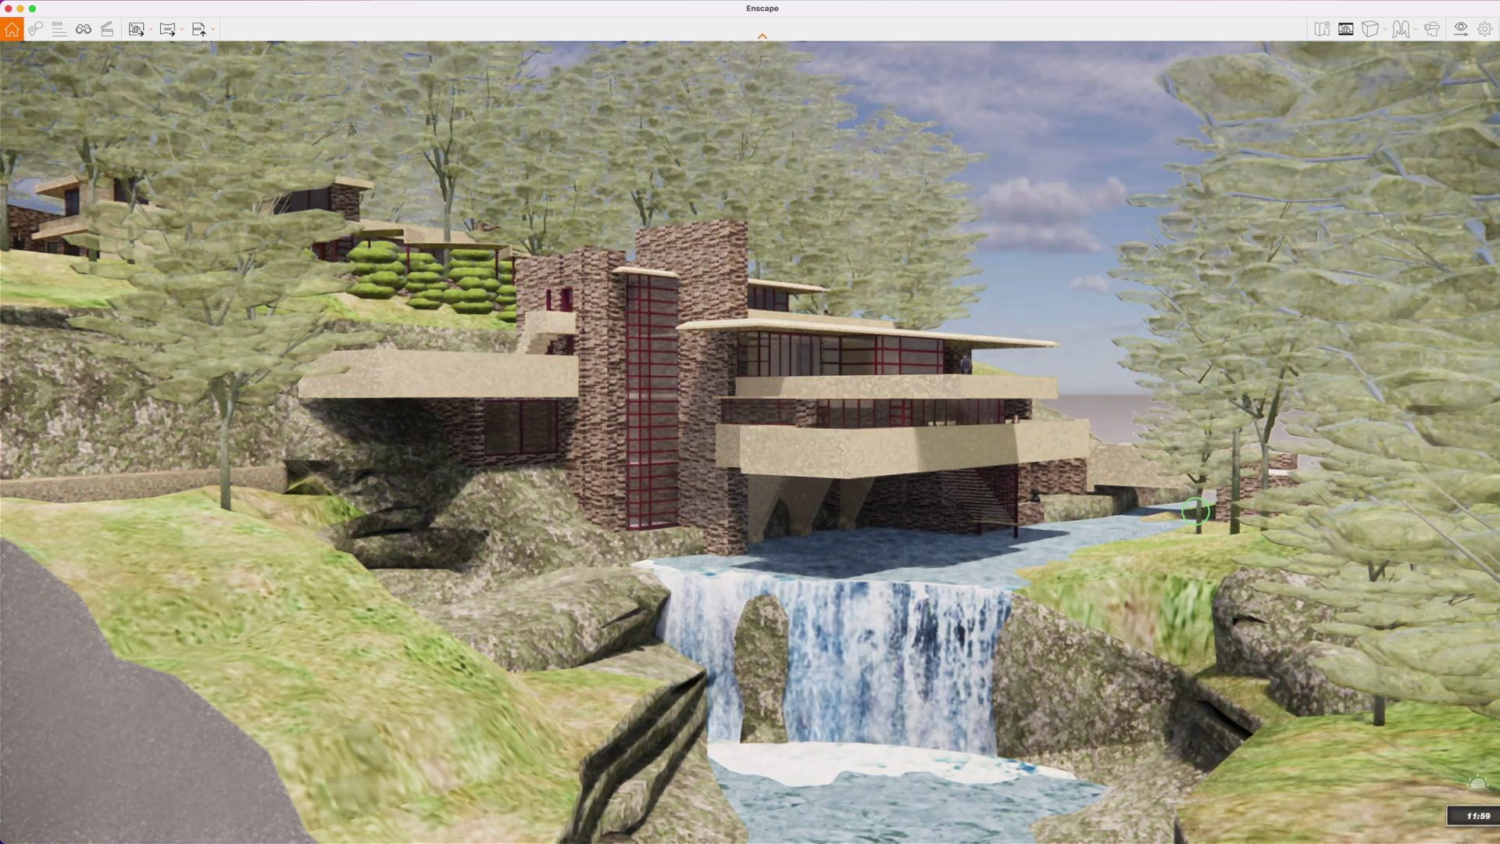
key(u)
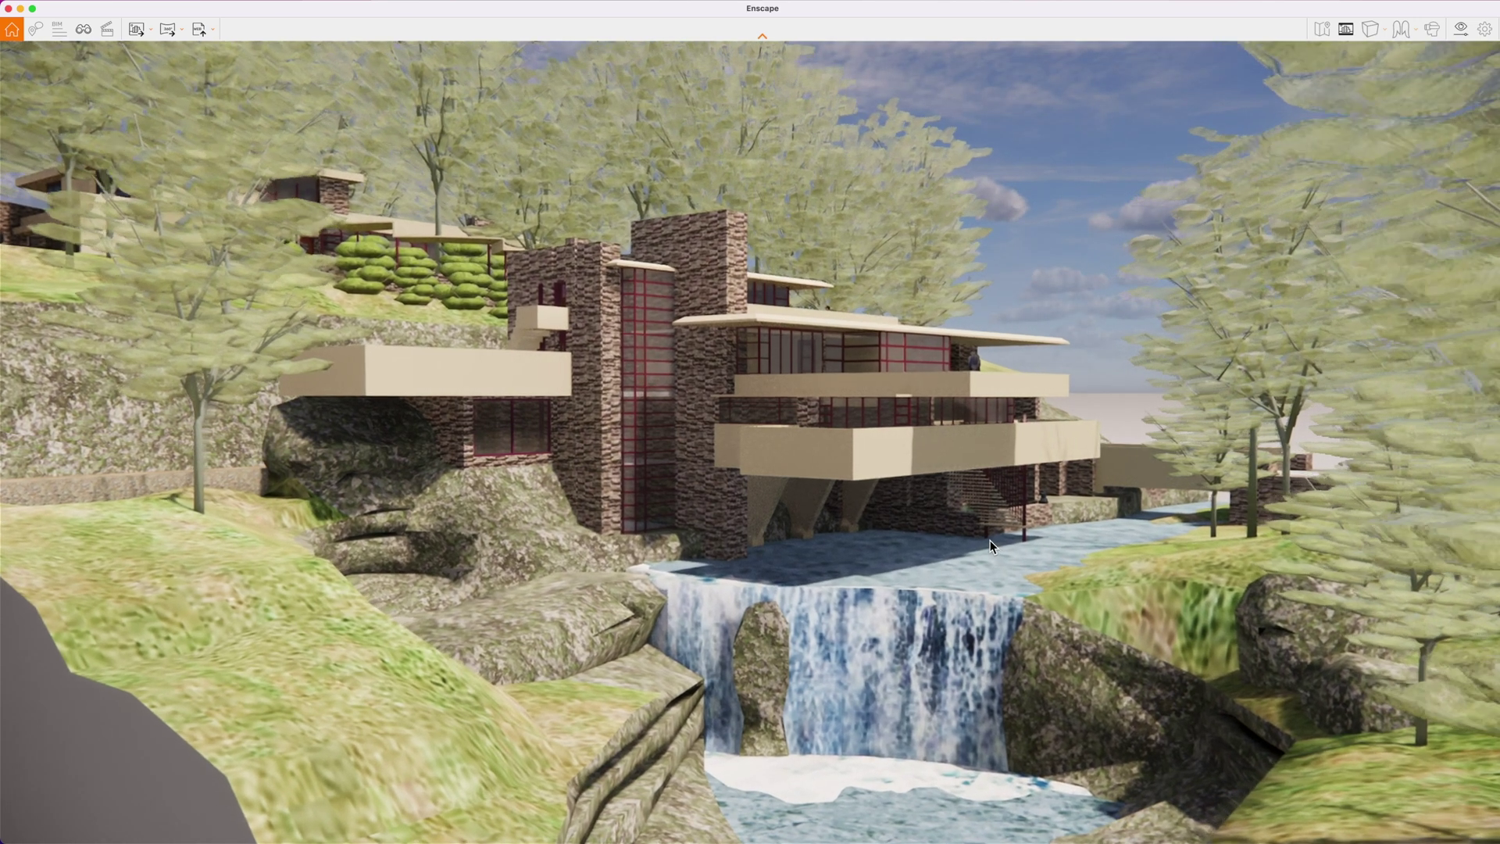
key(u)
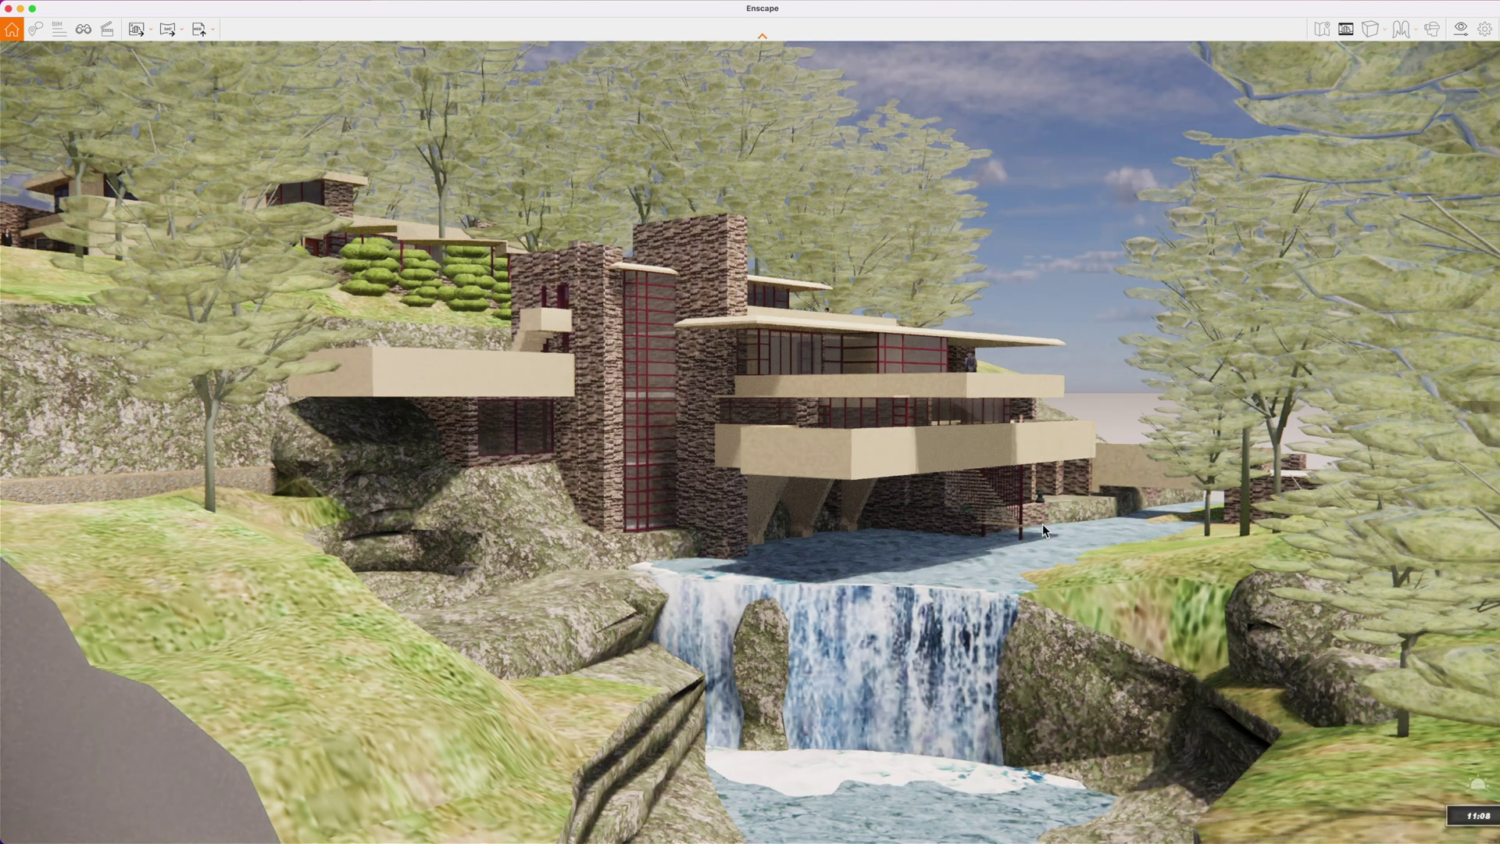
click(1460, 34)
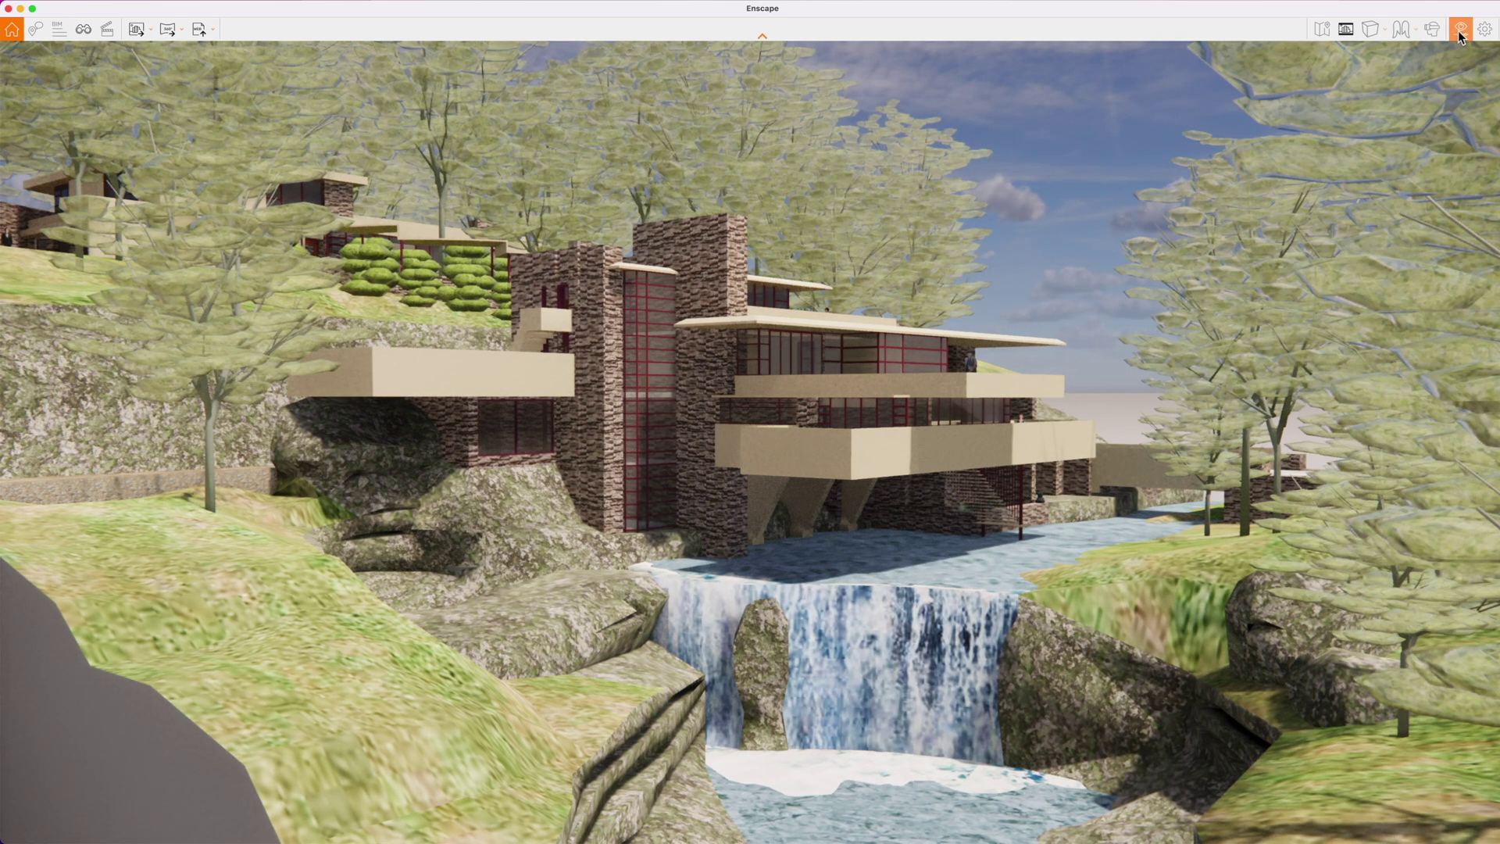
Step: Move the Visual Settings window off the house and raise Outlines from 16% to 33%
drag(927, 268, 1229, 150)
mouse_move(1093, 274)
mouse_down()
mouse_move(1048, 269)
mouse_move(1091, 268)
mouse_up()
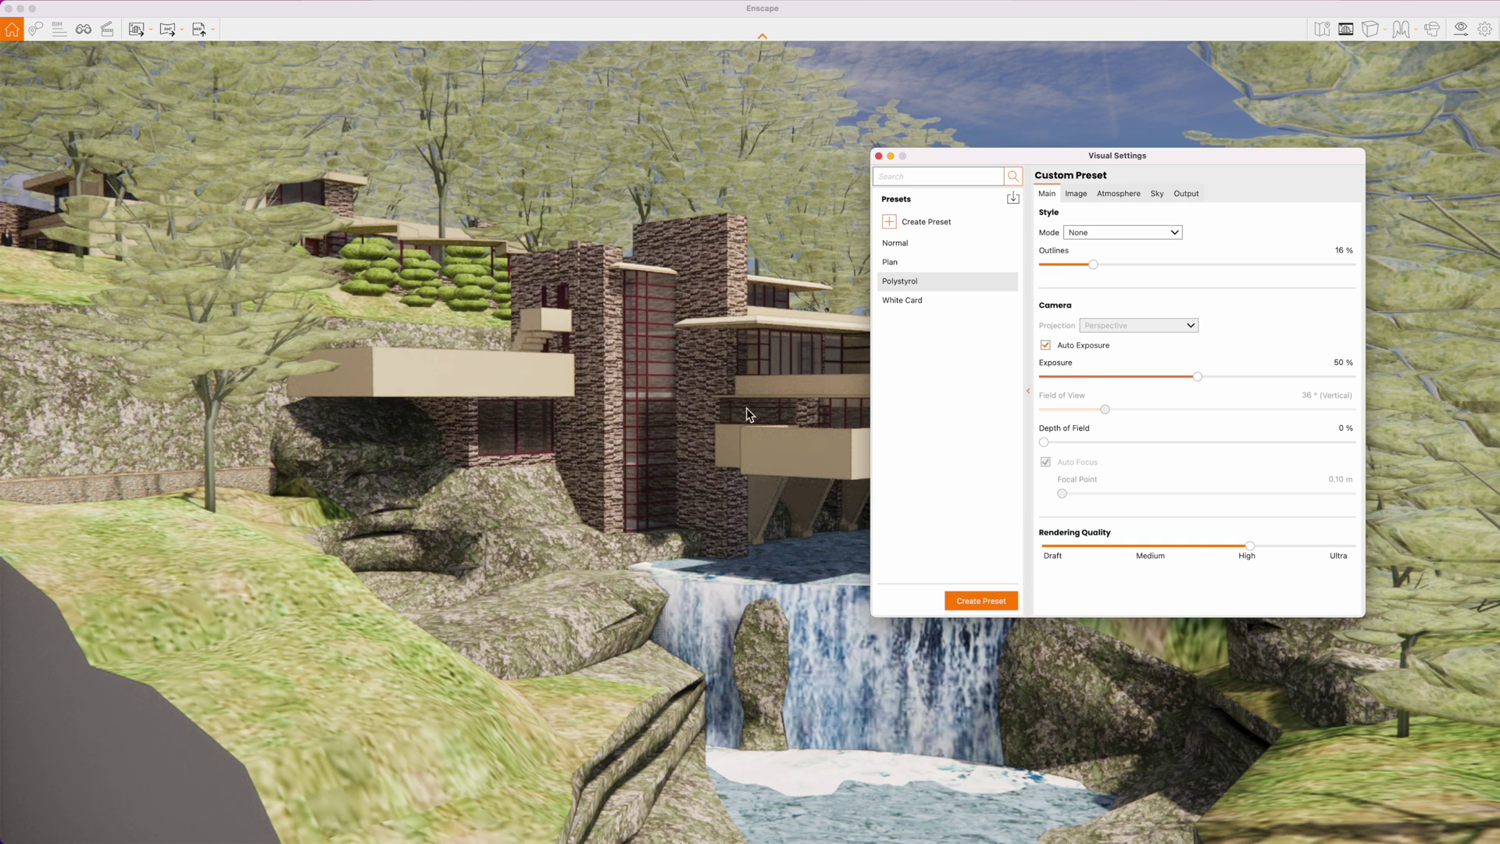
drag(1069, 163, 1157, 117)
drag(1183, 223, 1233, 223)
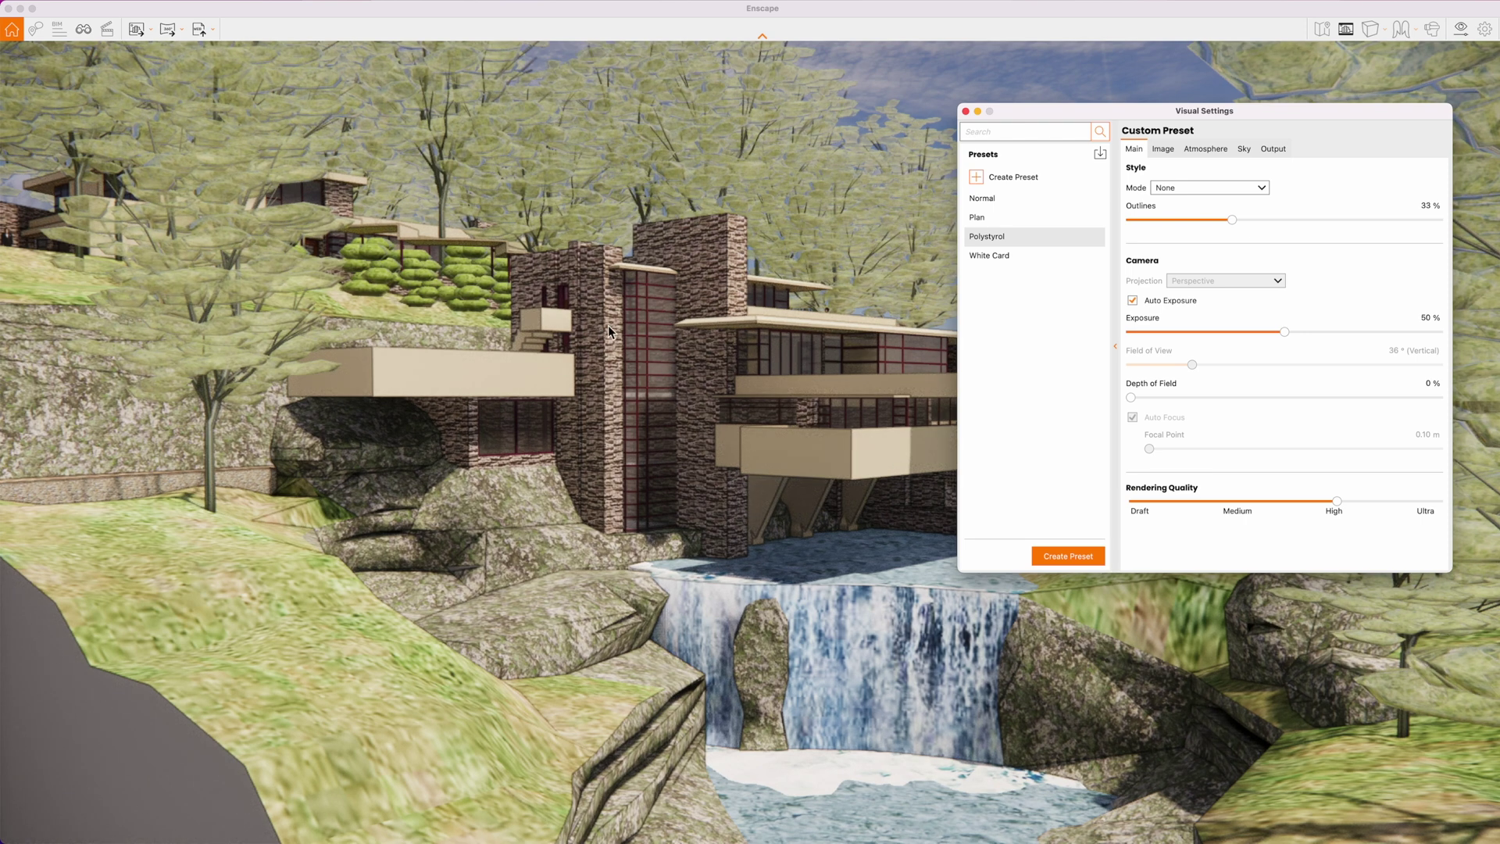
drag(1103, 119, 1164, 98)
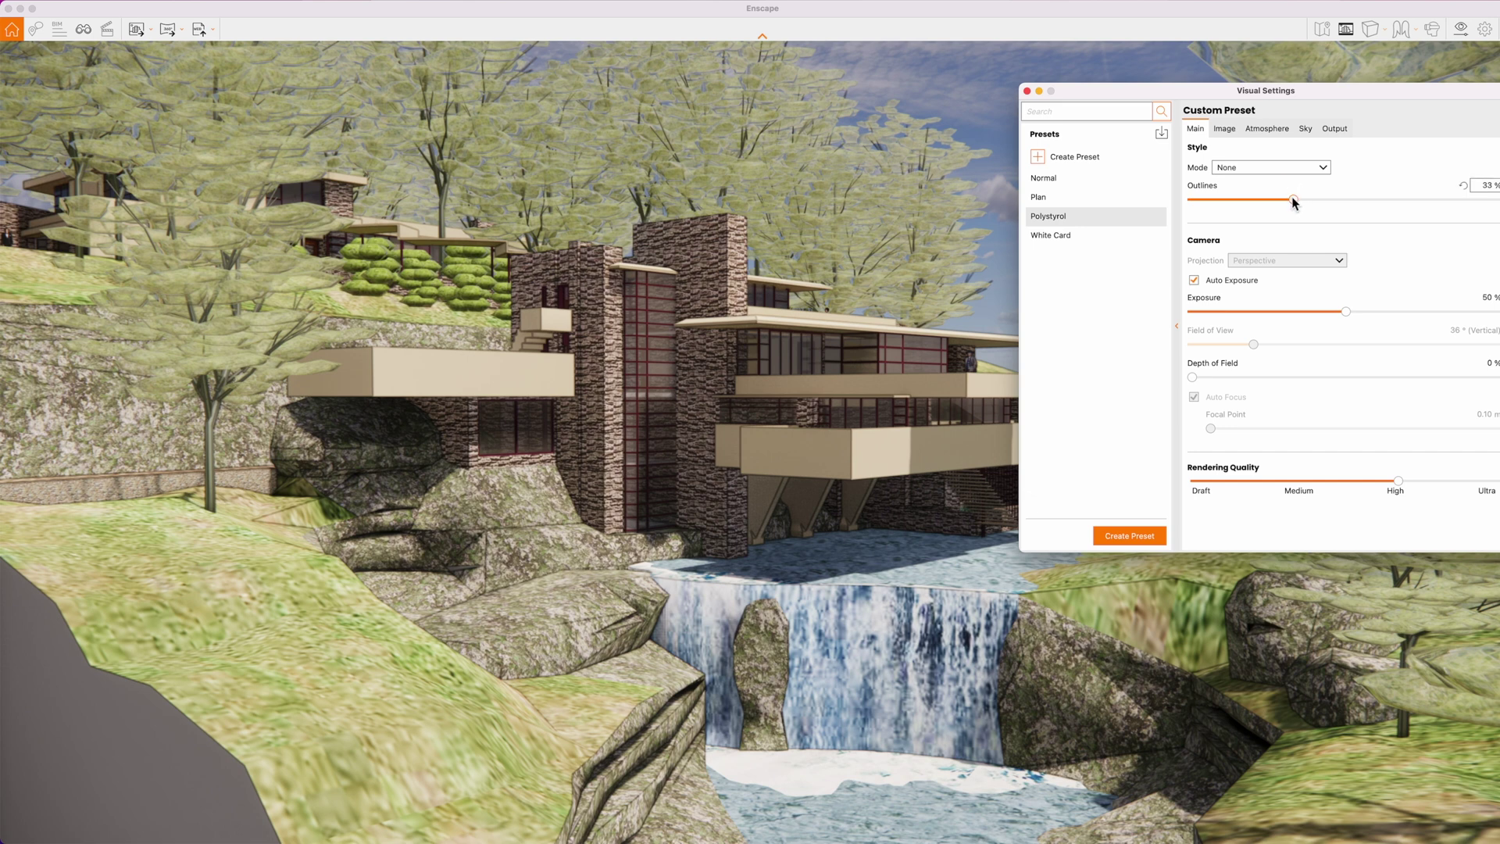
click(1273, 167)
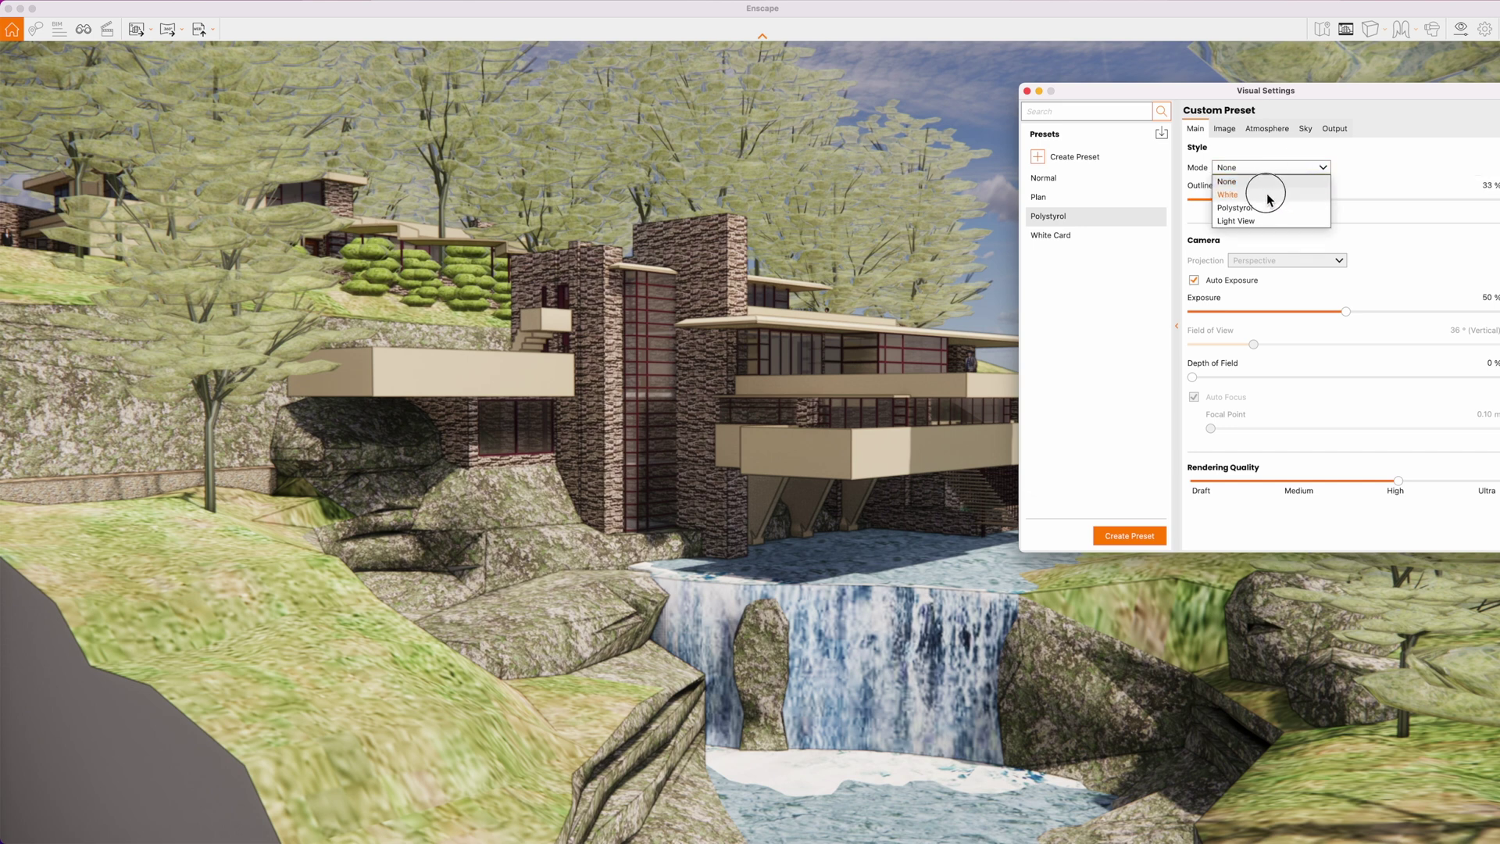
Step: Set Style Mode to White and Outlines to 0%, then close Visual Settings
click(1268, 195)
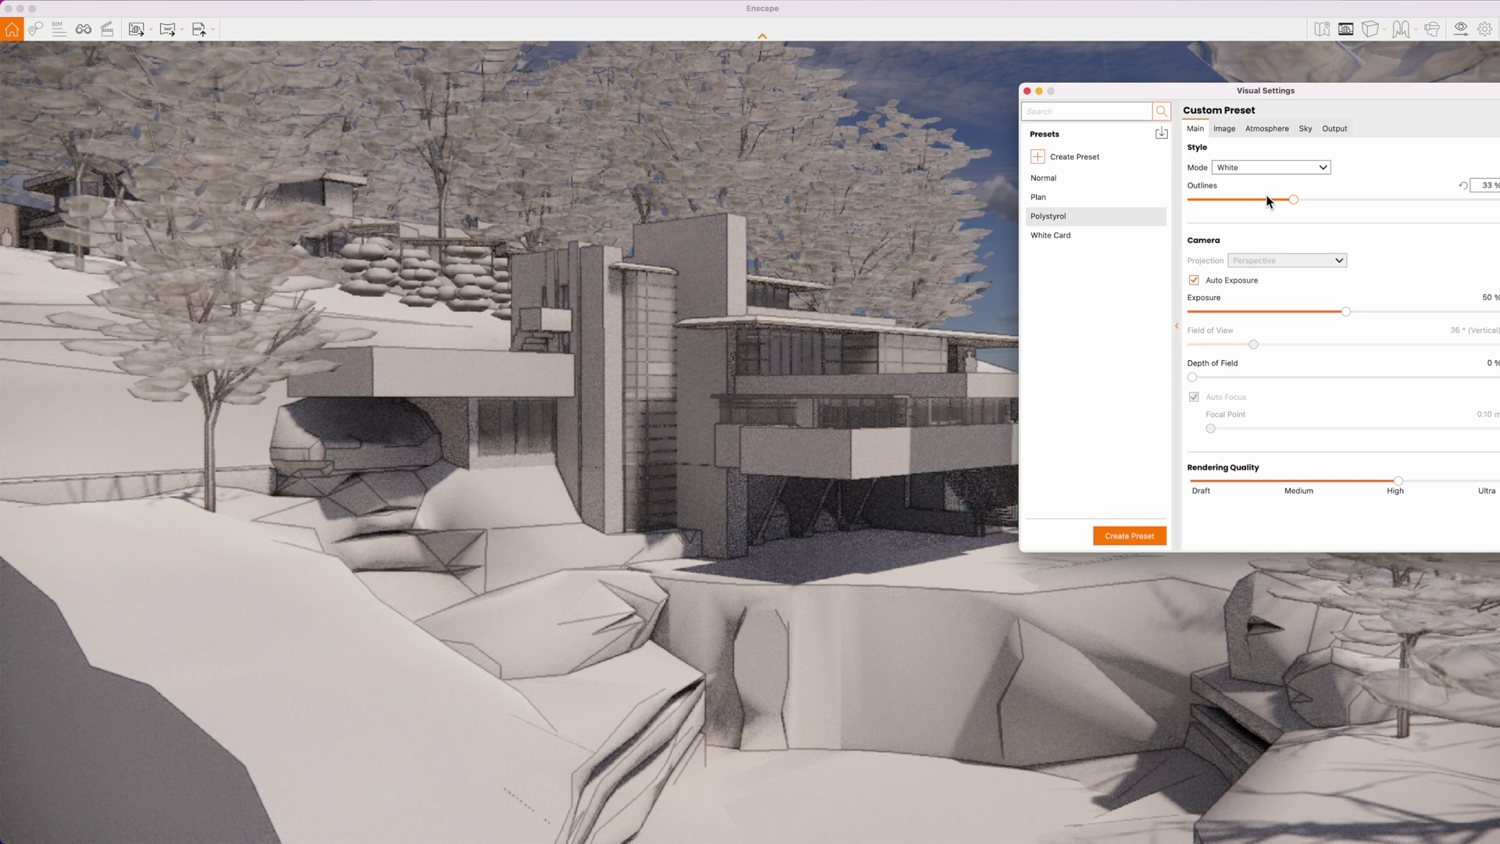
drag(793, 486, 807, 504)
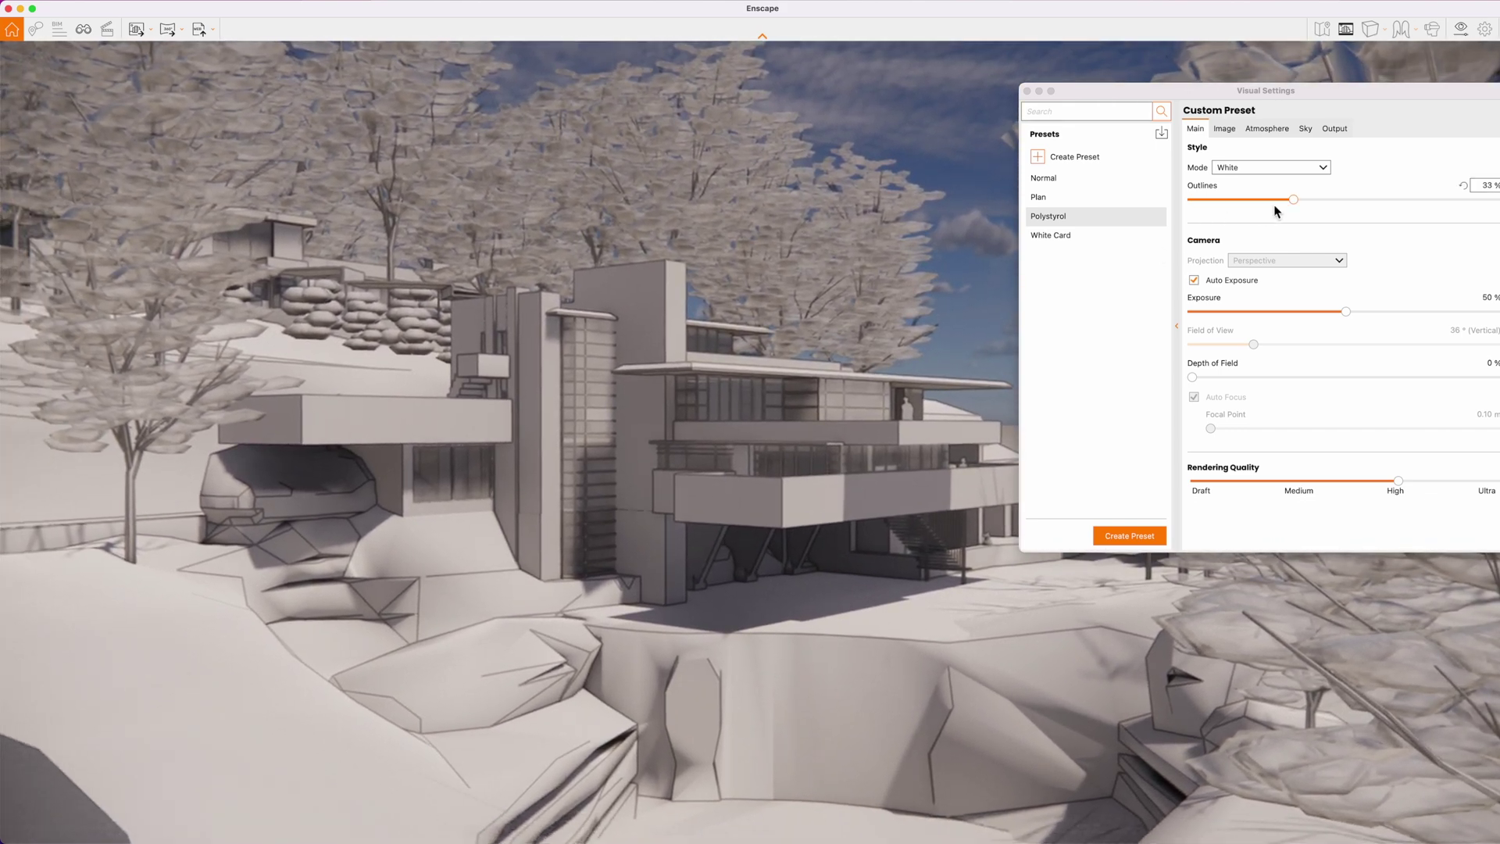
drag(1294, 201, 1192, 202)
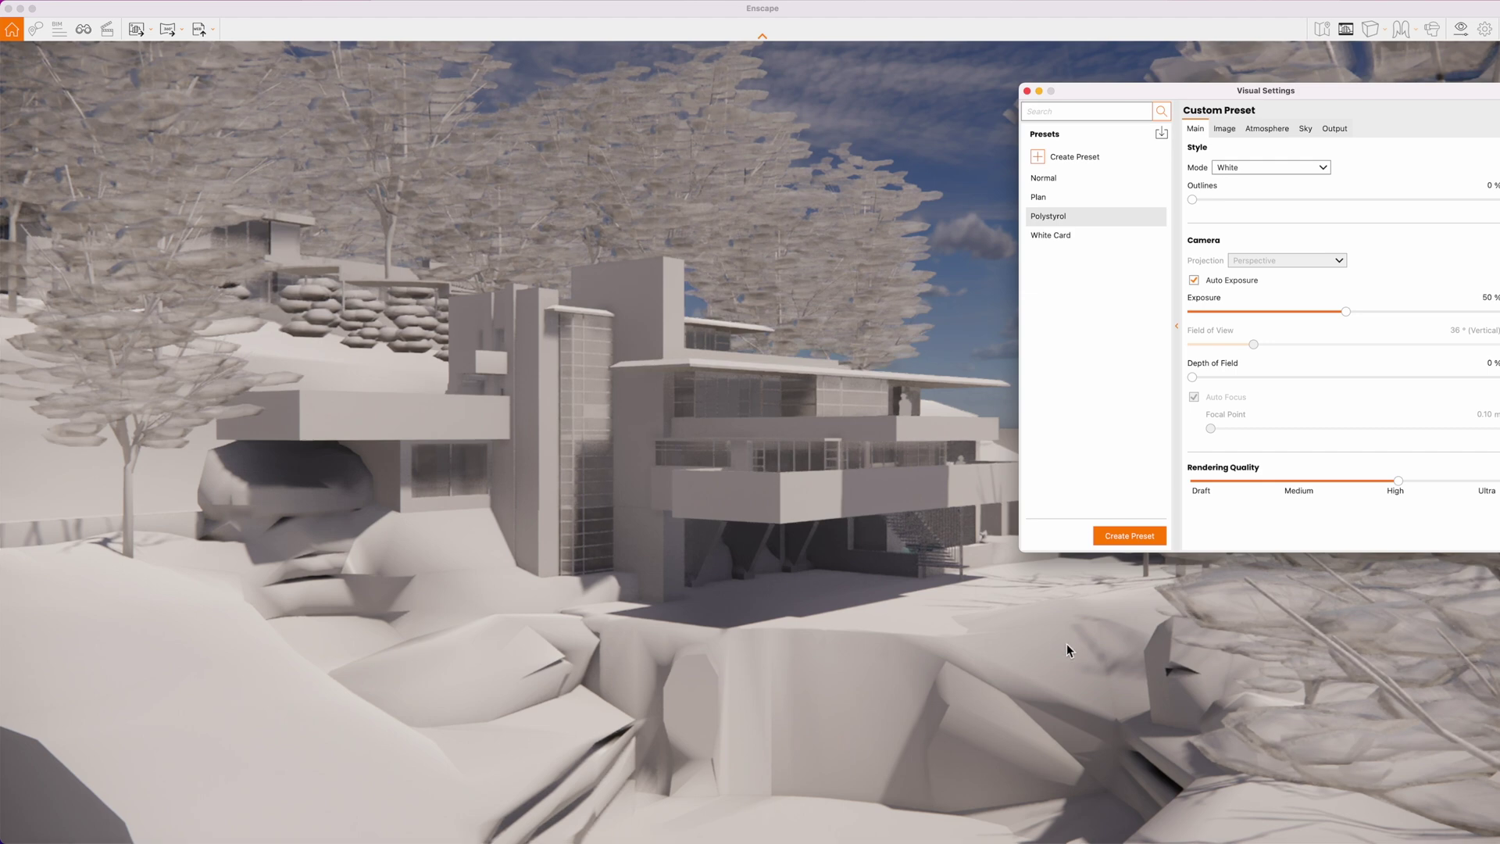
right_drag(1065, 643, 1066, 644)
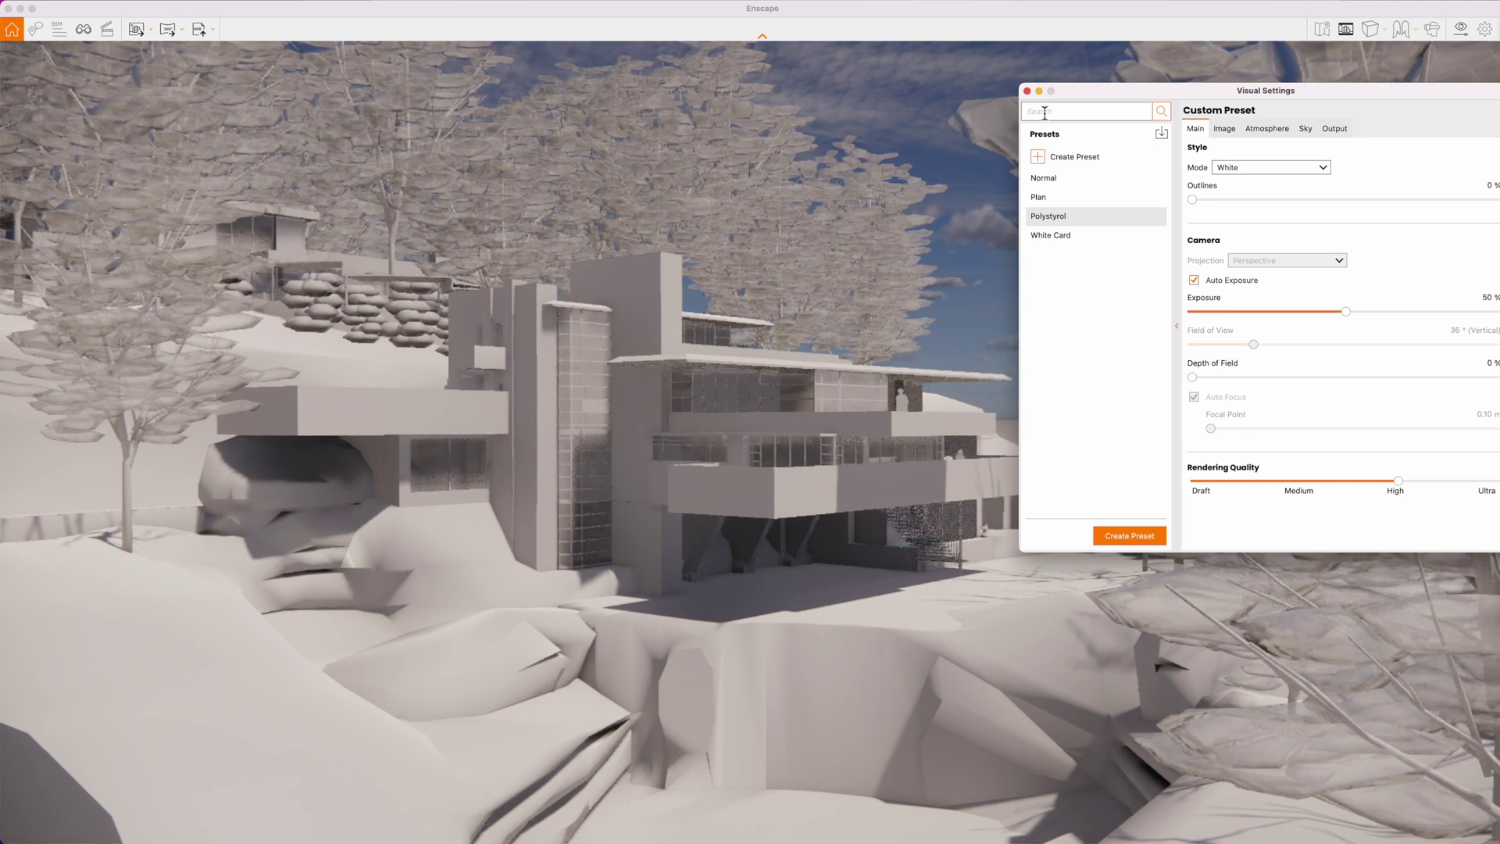
click(1027, 92)
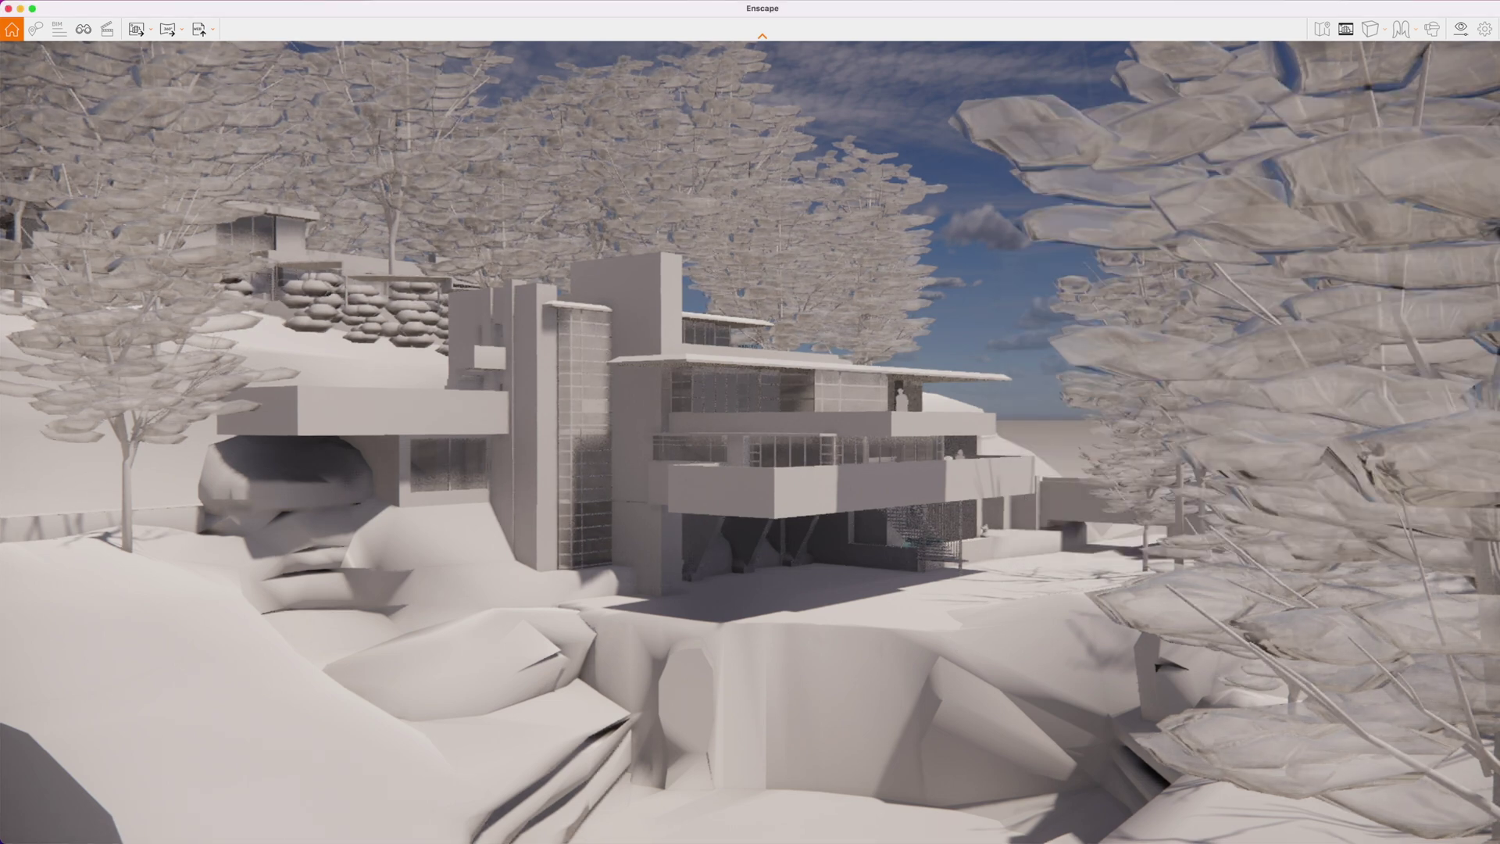
Step: Cycle the sun on the white model from dawn through 09:18 to about 13:32
key(u)
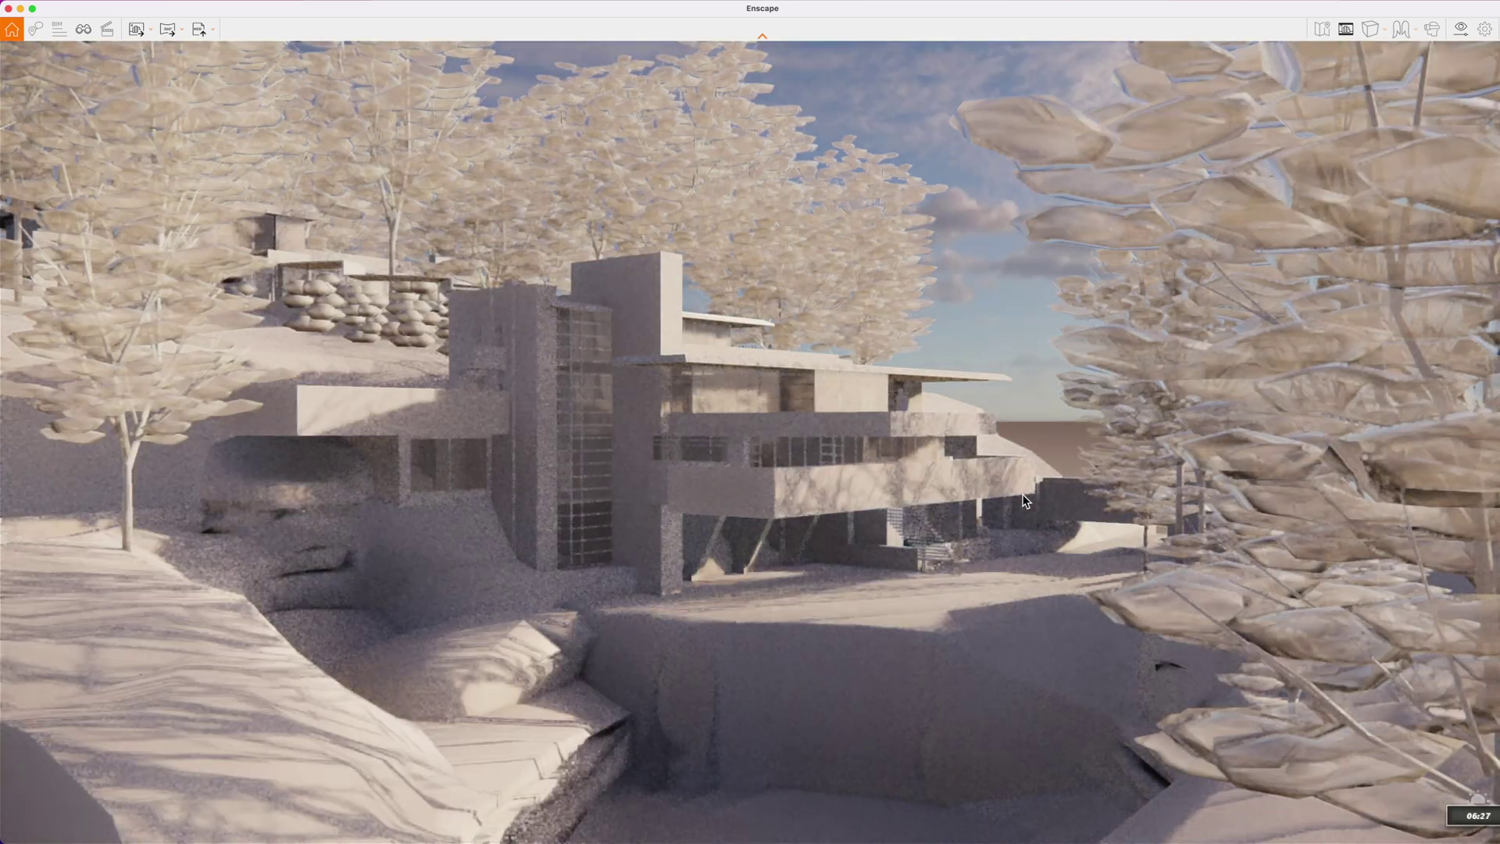
key(u)
key(u)
key(u)
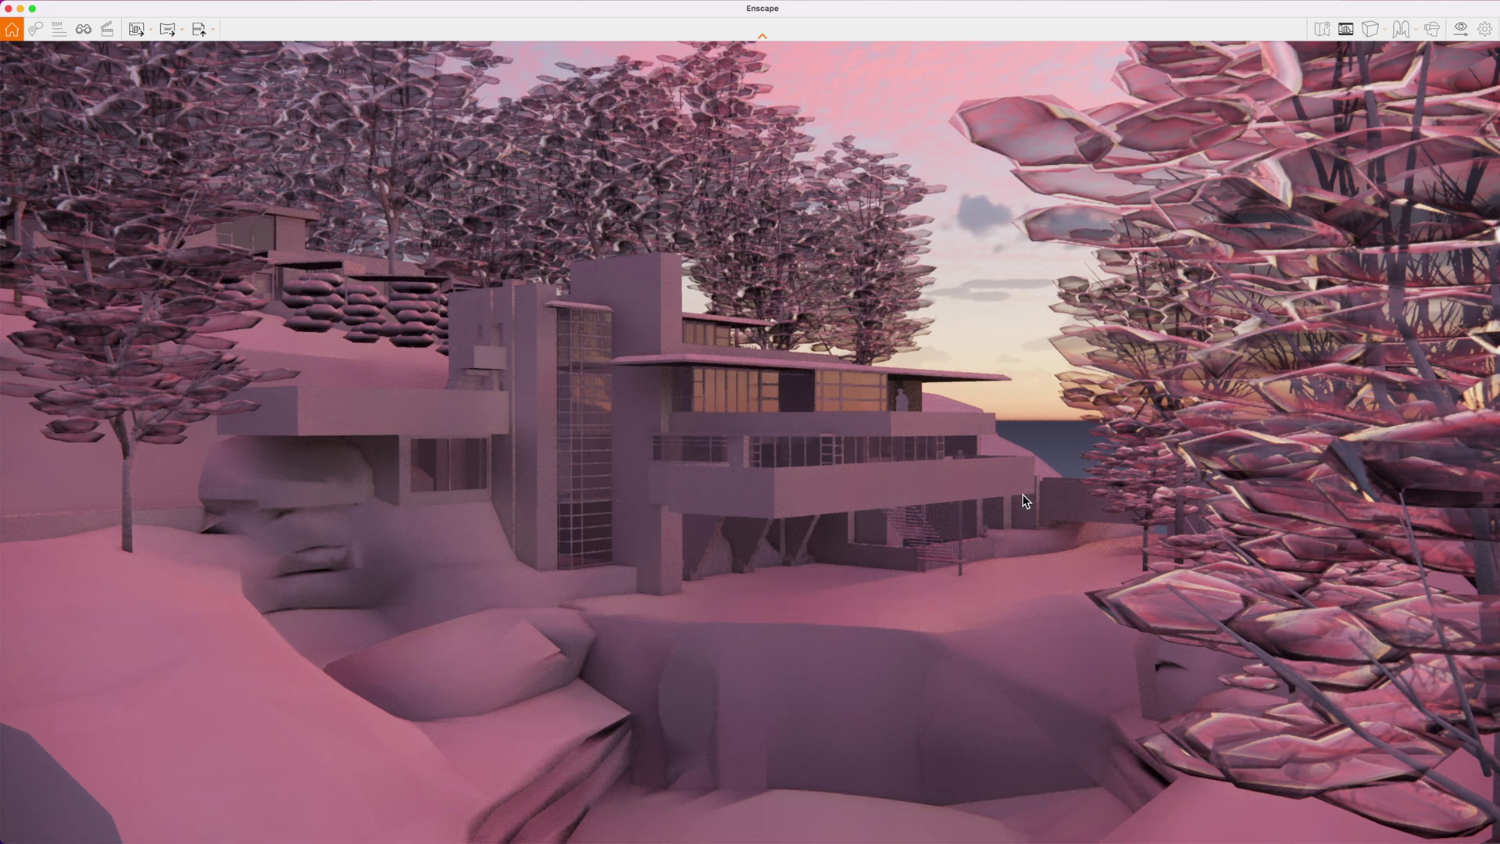
shift+right_drag(1174, 570, 1172, 570)
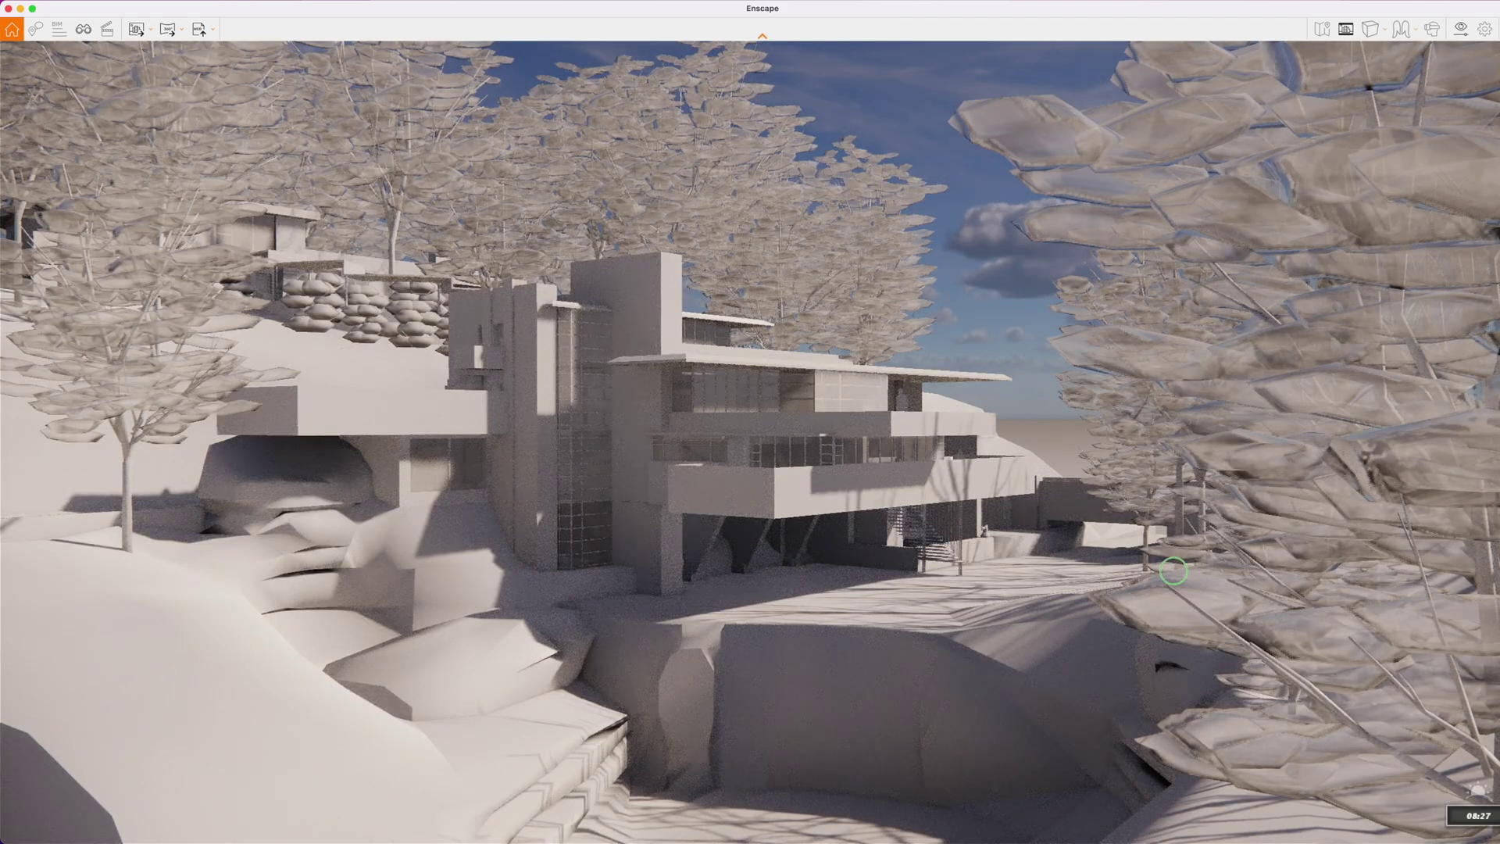
key(i)
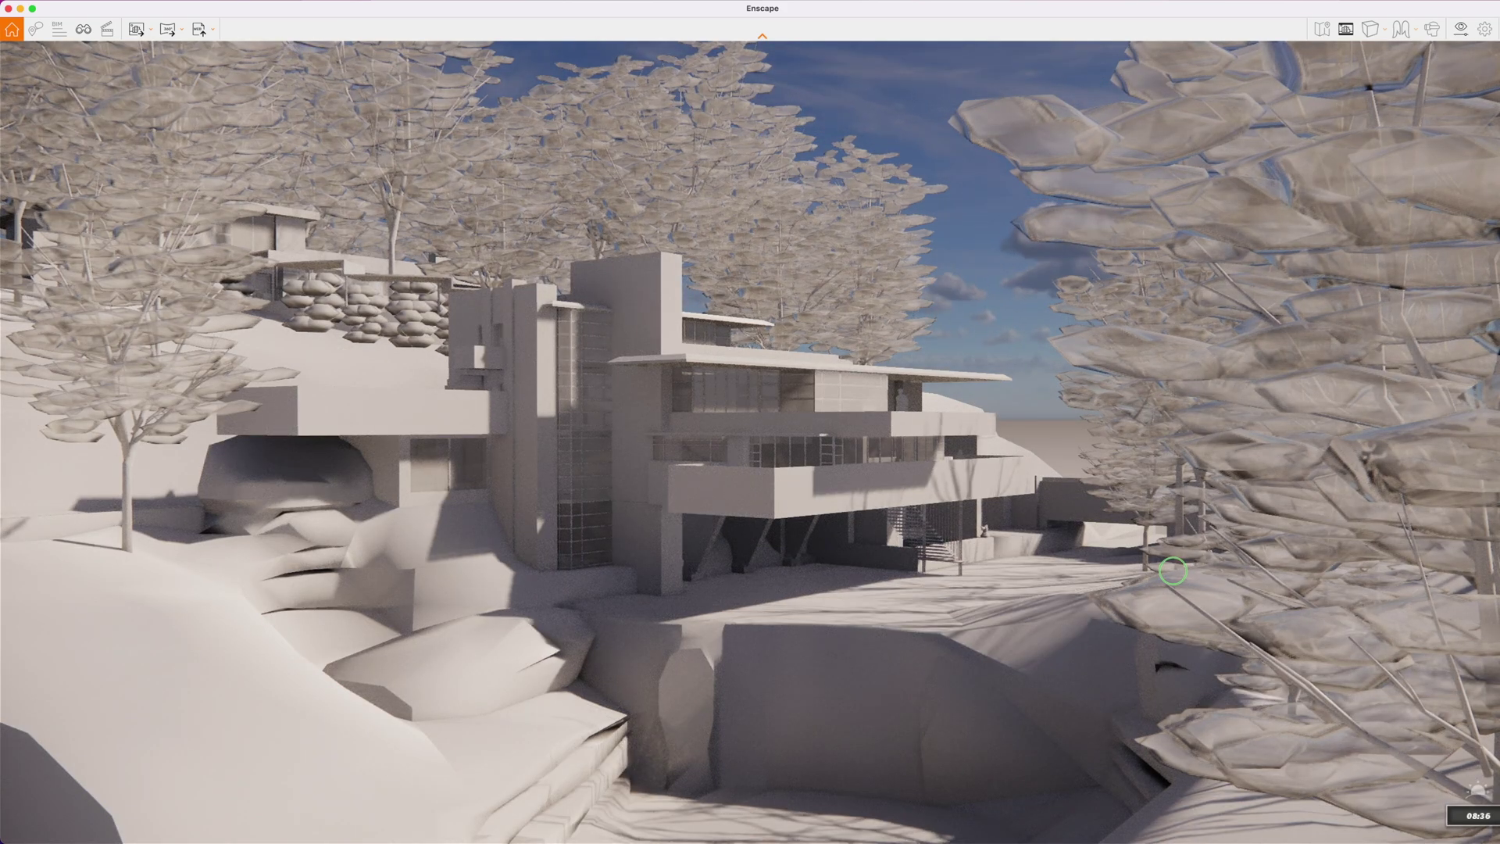
key(i)
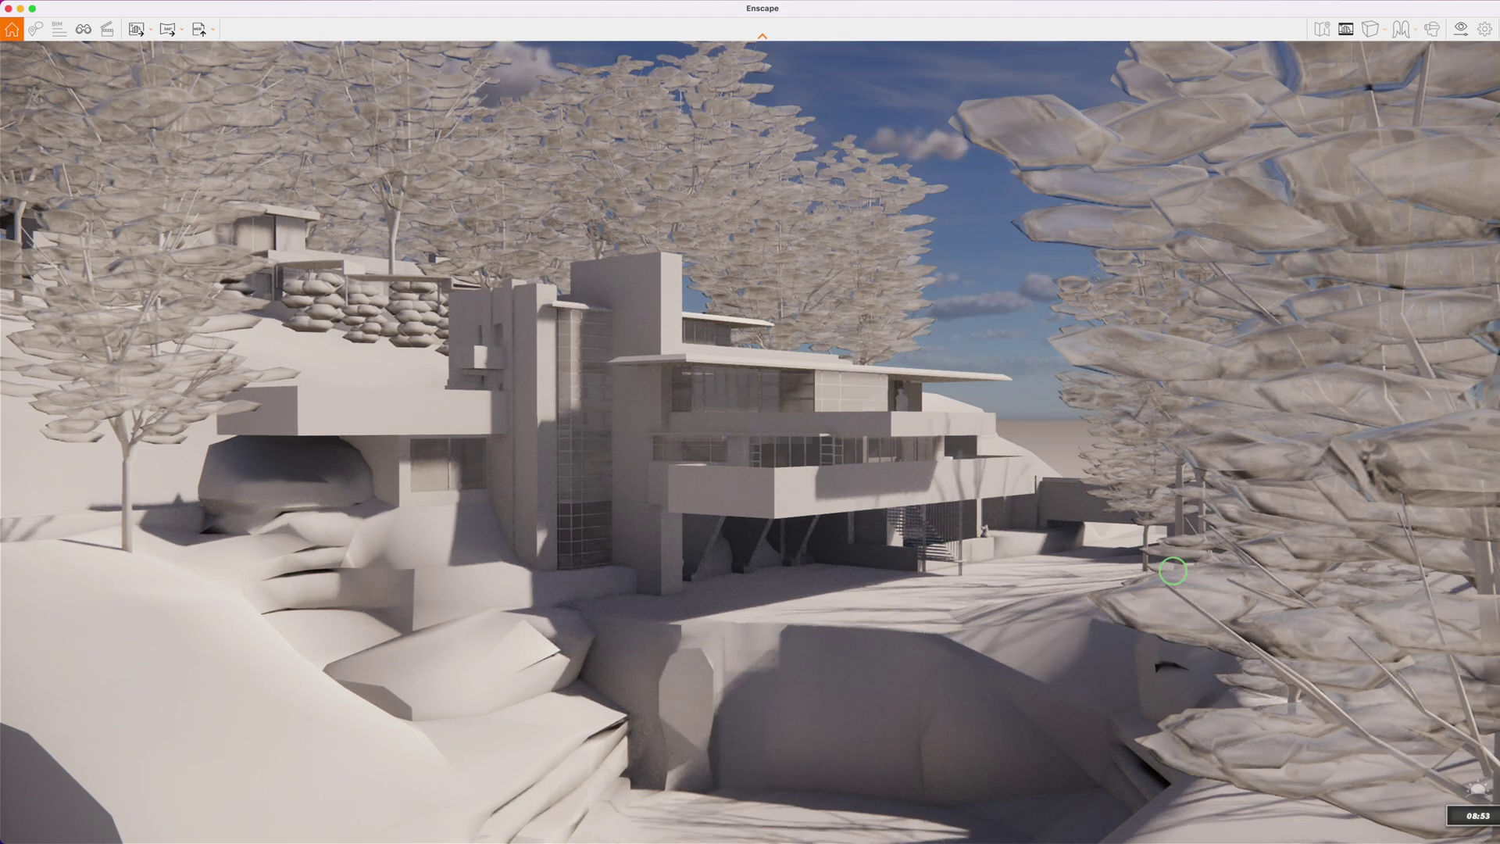
key(i)
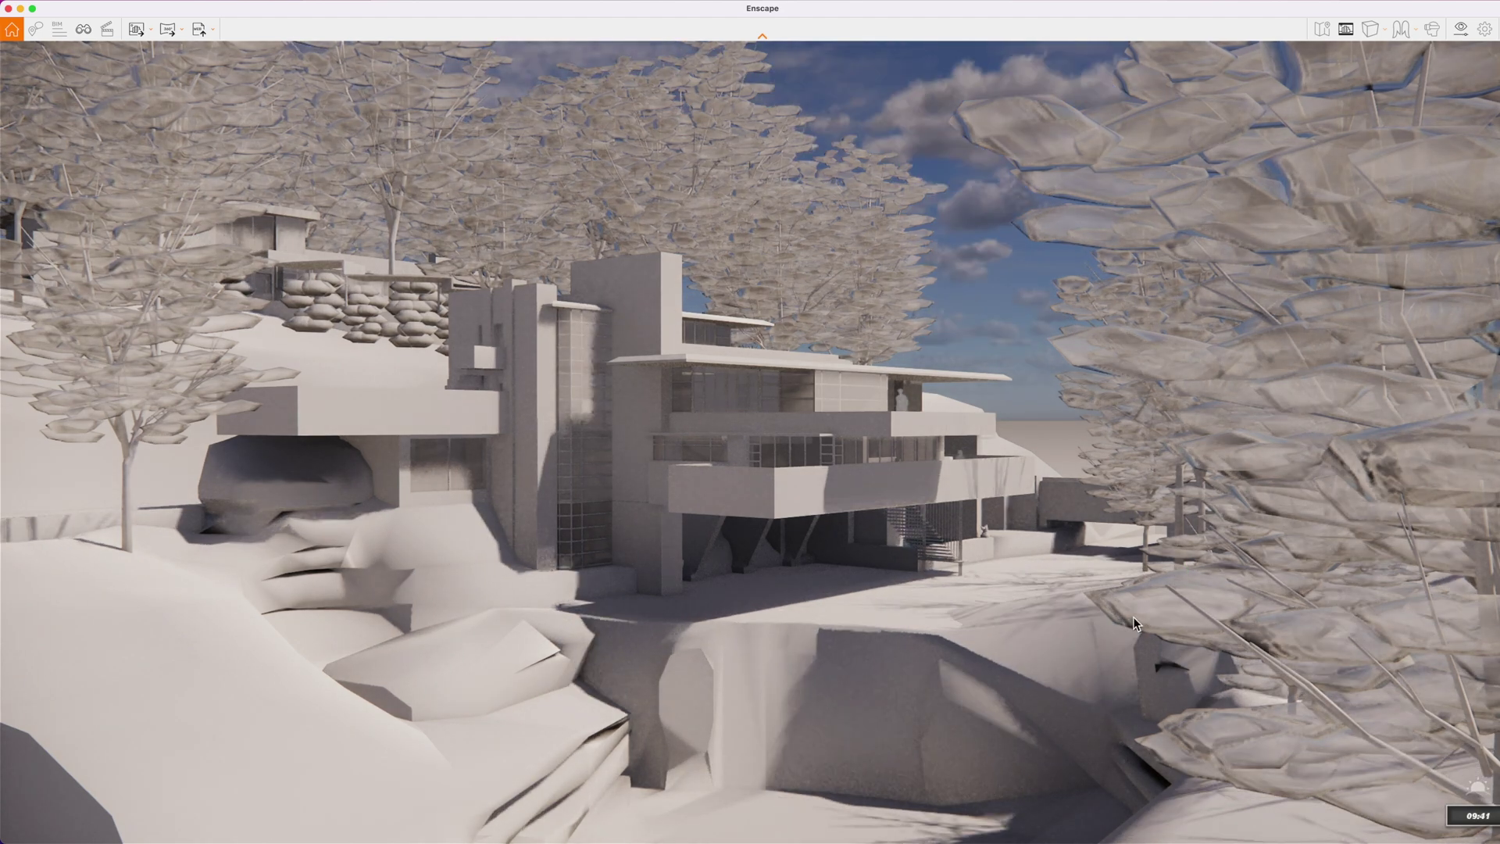
key(i)
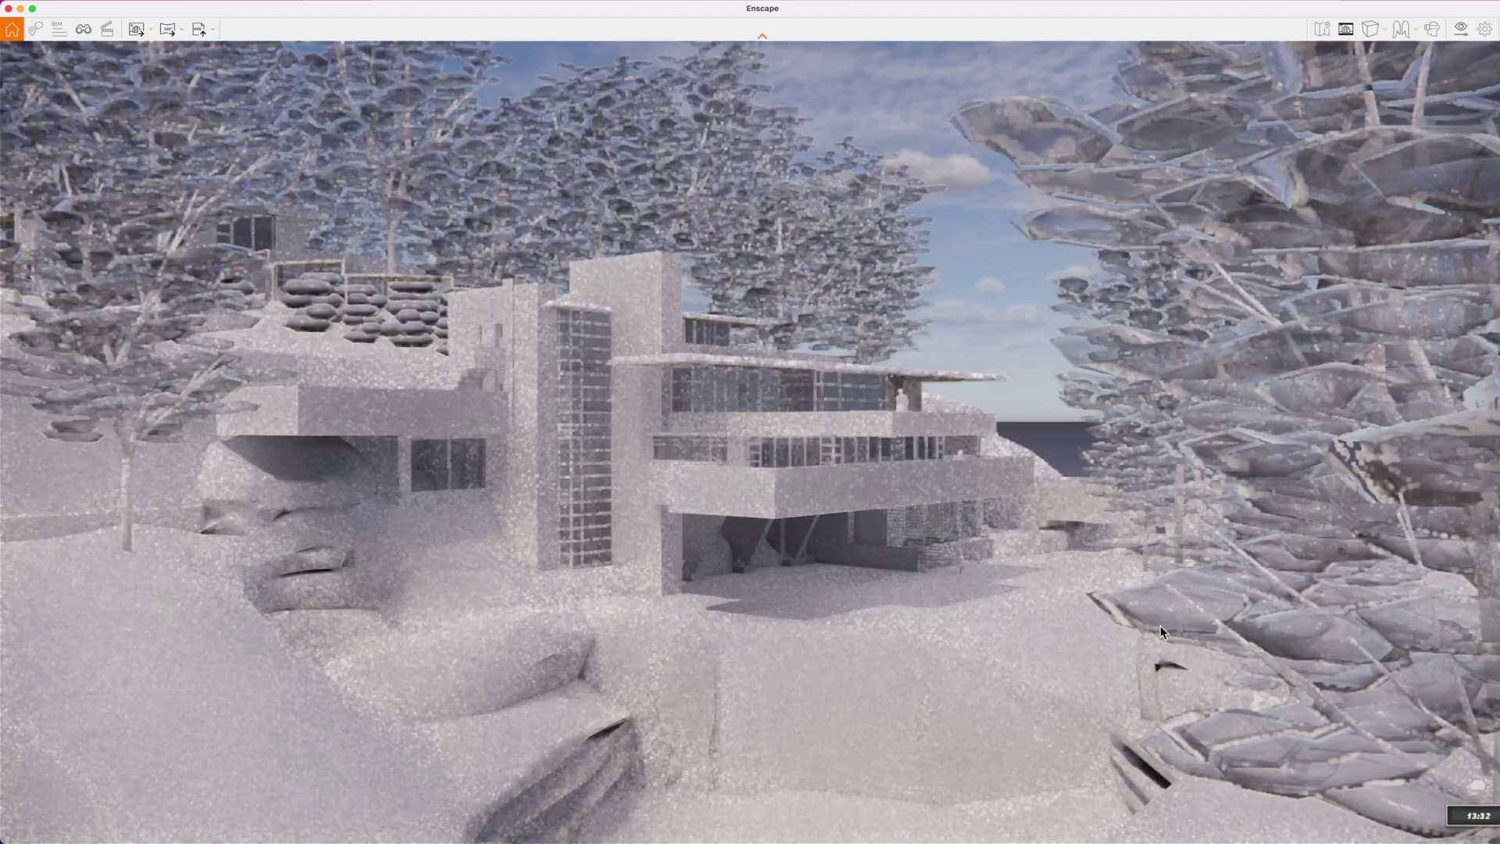
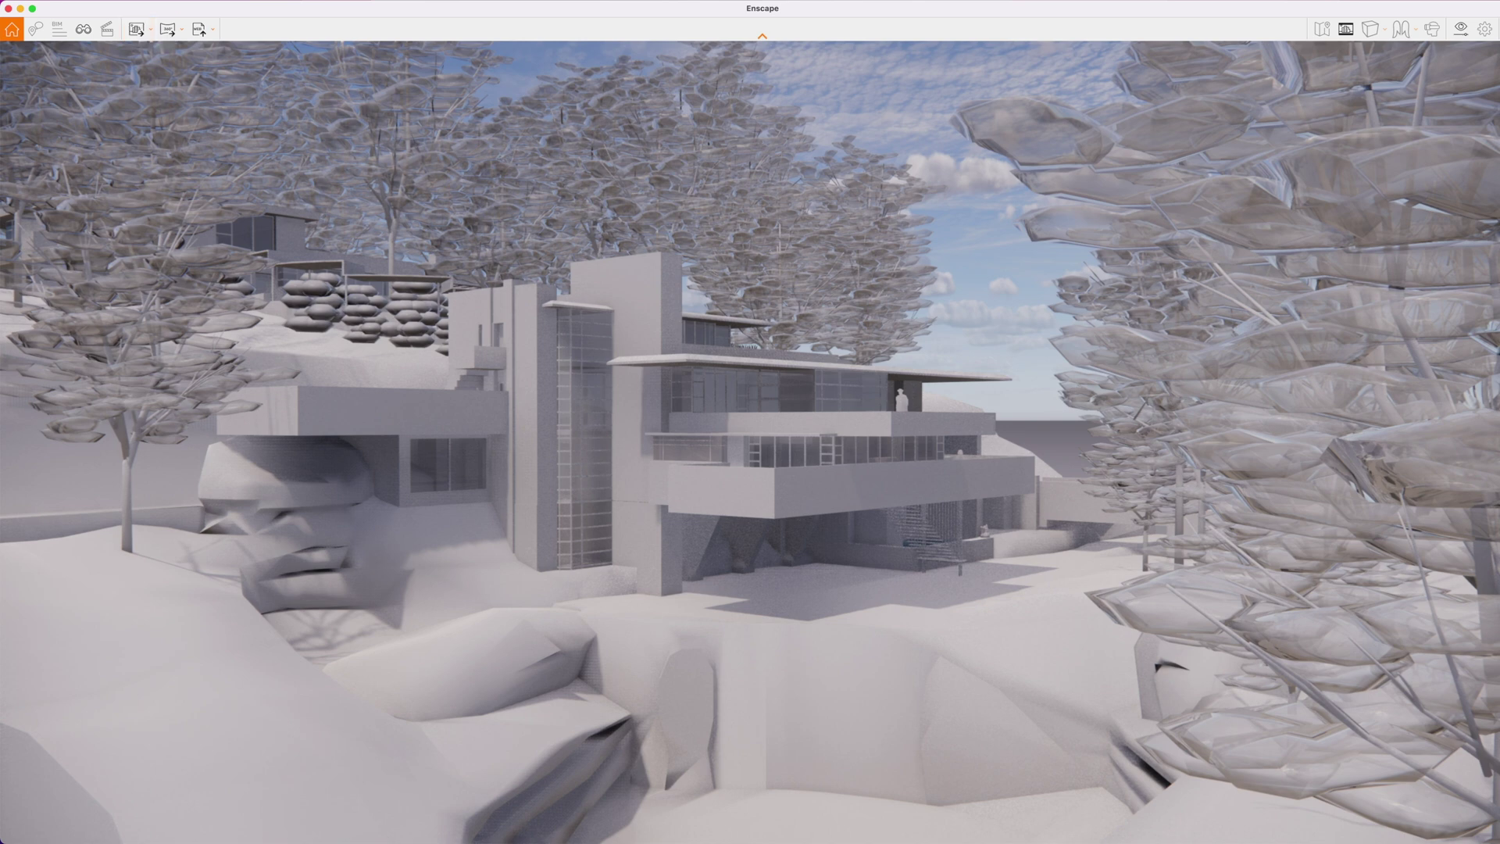
Step: Open Enscape's Visual Settings for the white Polystyrol Fallingwater render
click(1460, 29)
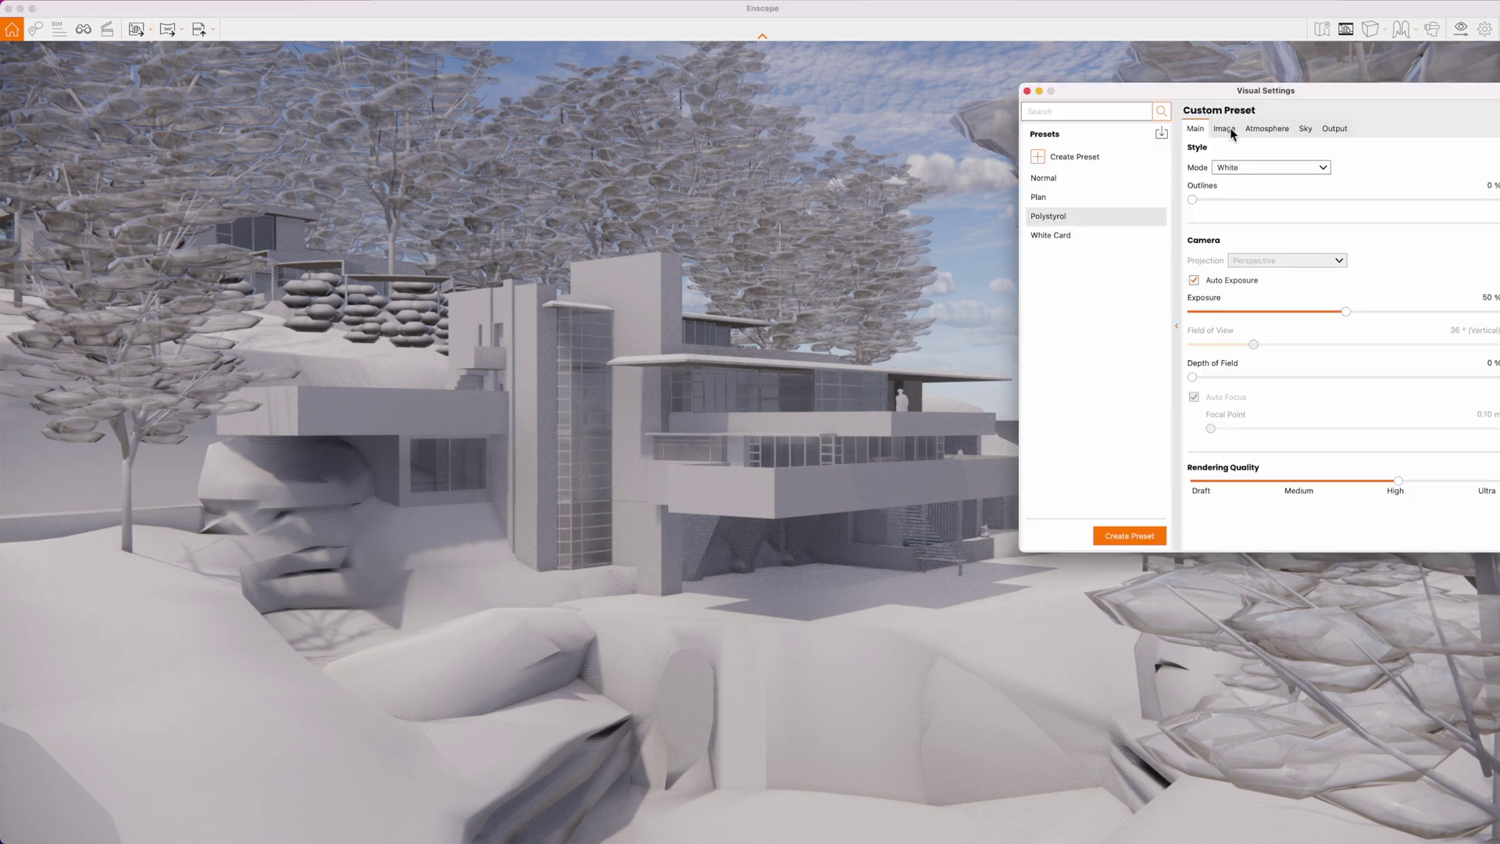
Step: Centre the Visual Settings window and check Output: Ultra HD 3840 × 2160 as PNG
drag(1309, 96, 968, 136)
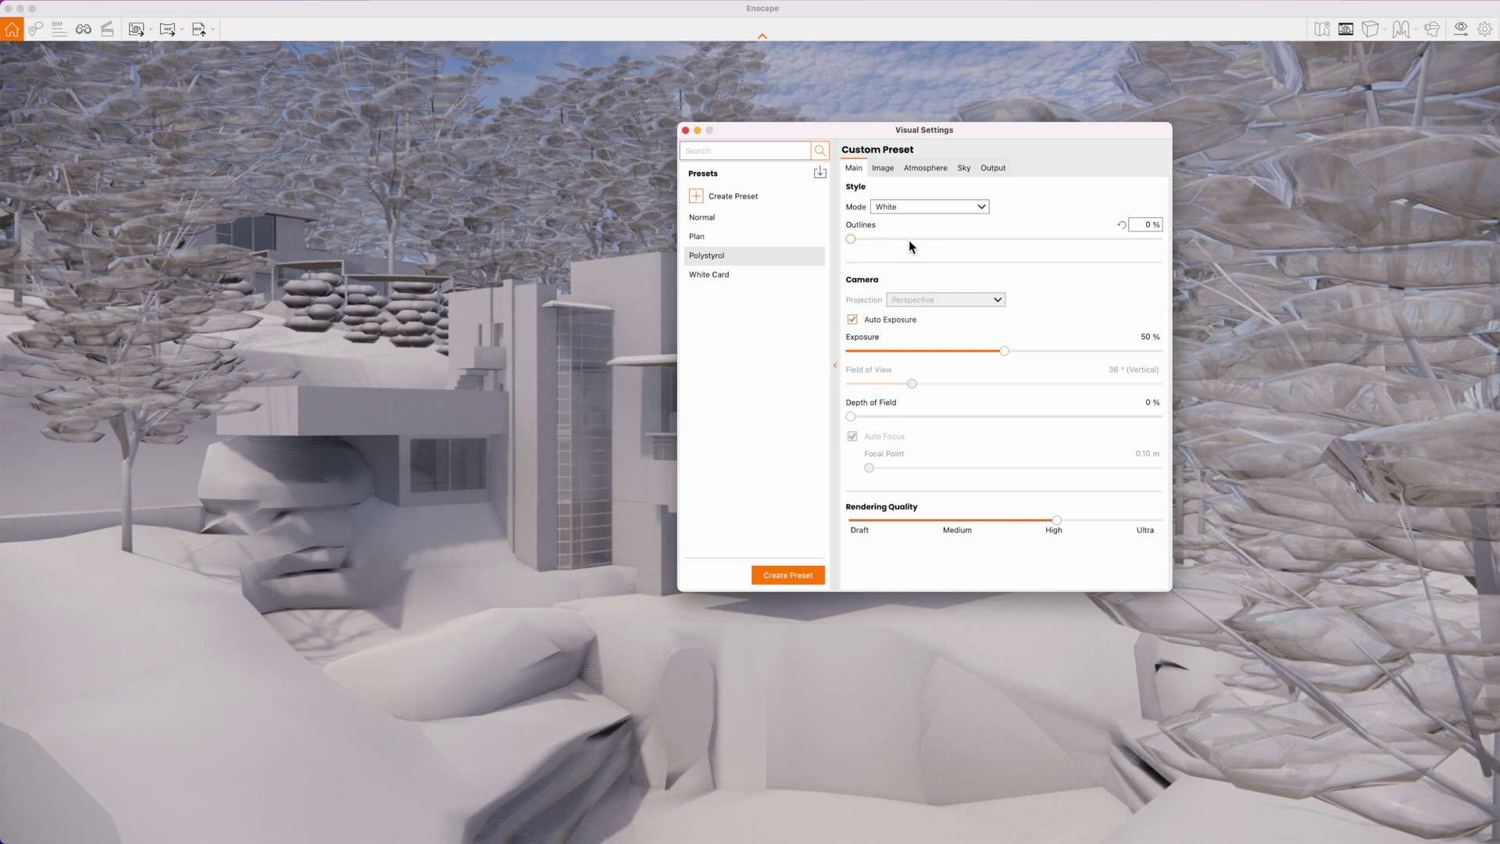
click(989, 171)
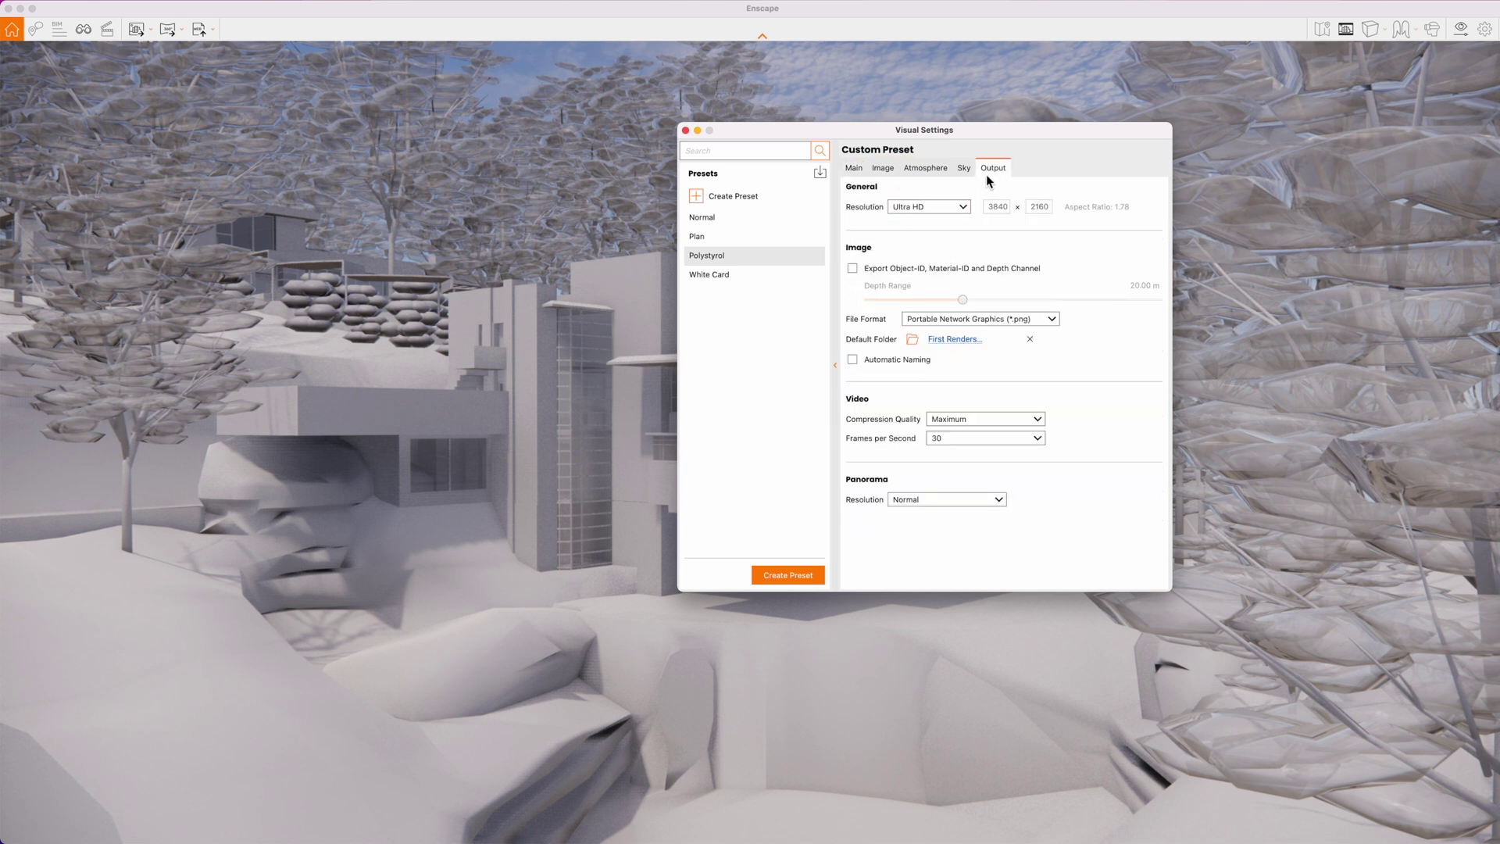
click(966, 209)
Step: Create a 'Renders' folder inside 0000 Enscape for Mac Video and make it the default render folder
click(911, 338)
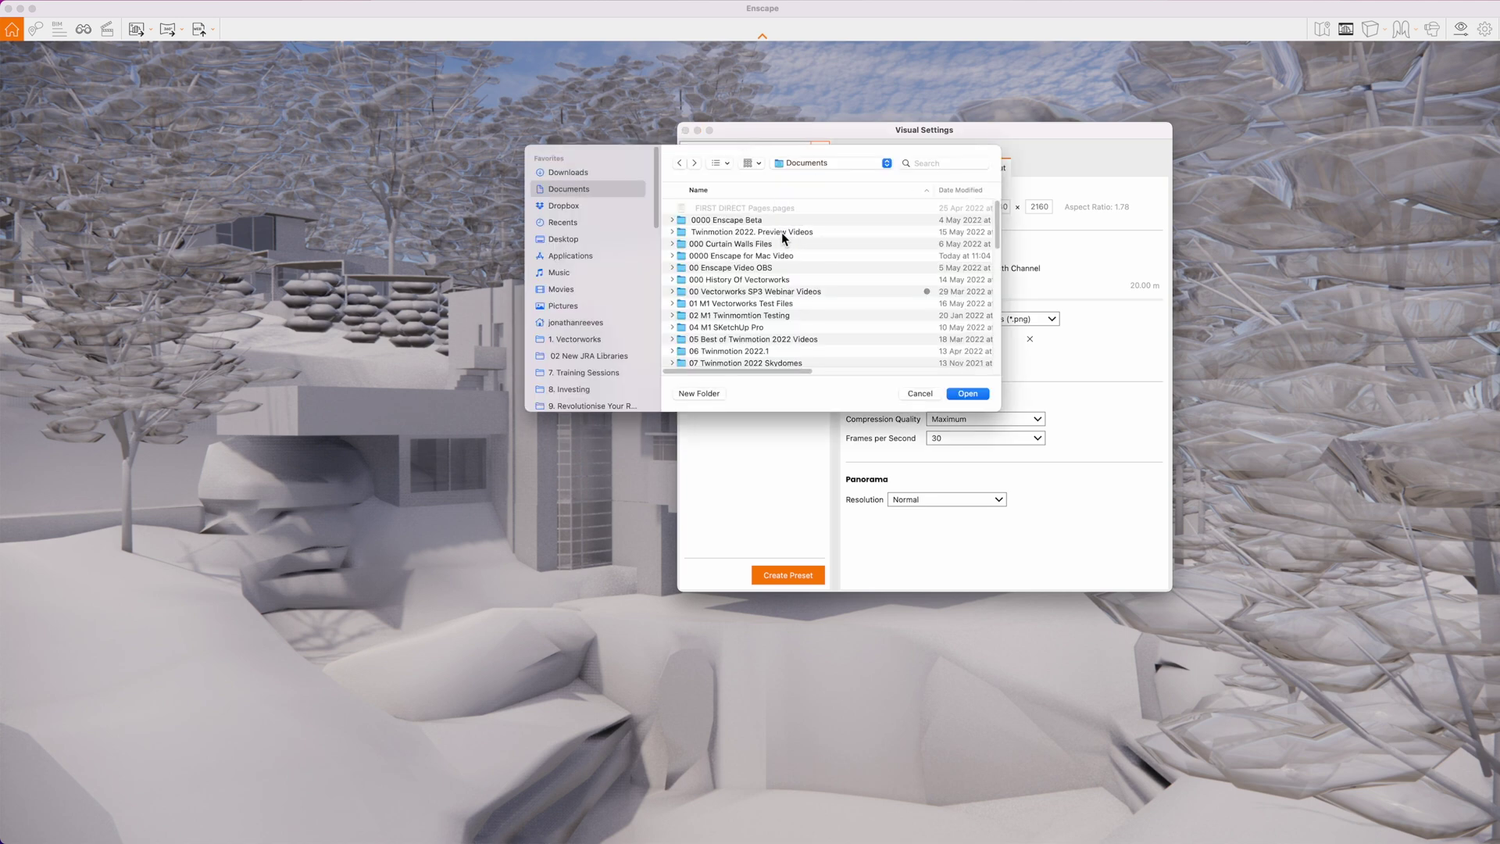
click(962, 191)
double_click(774, 206)
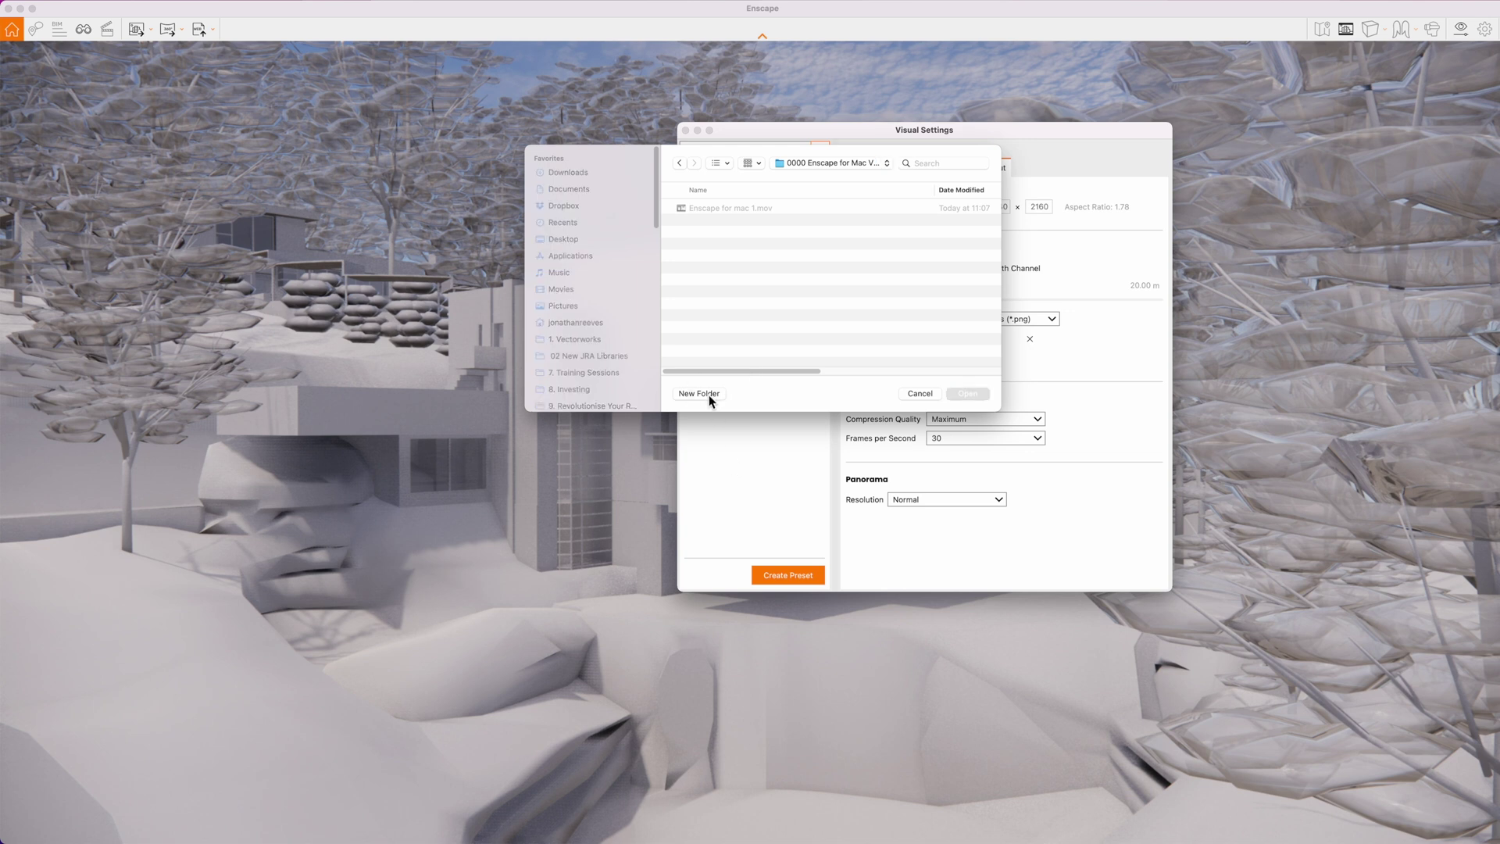
click(711, 394)
text(R)
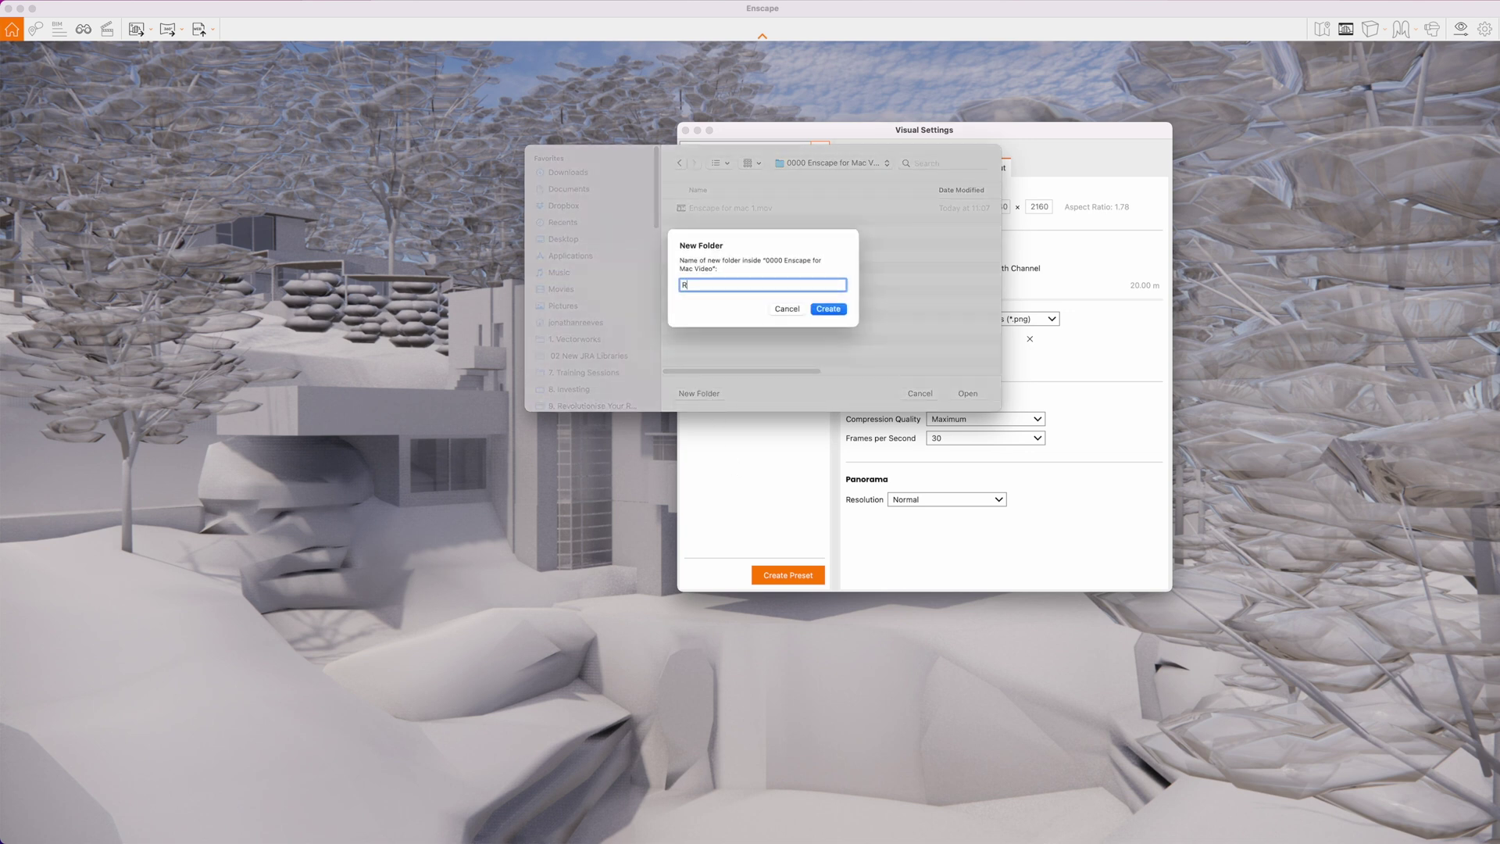
text(enders)
click(828, 309)
click(968, 393)
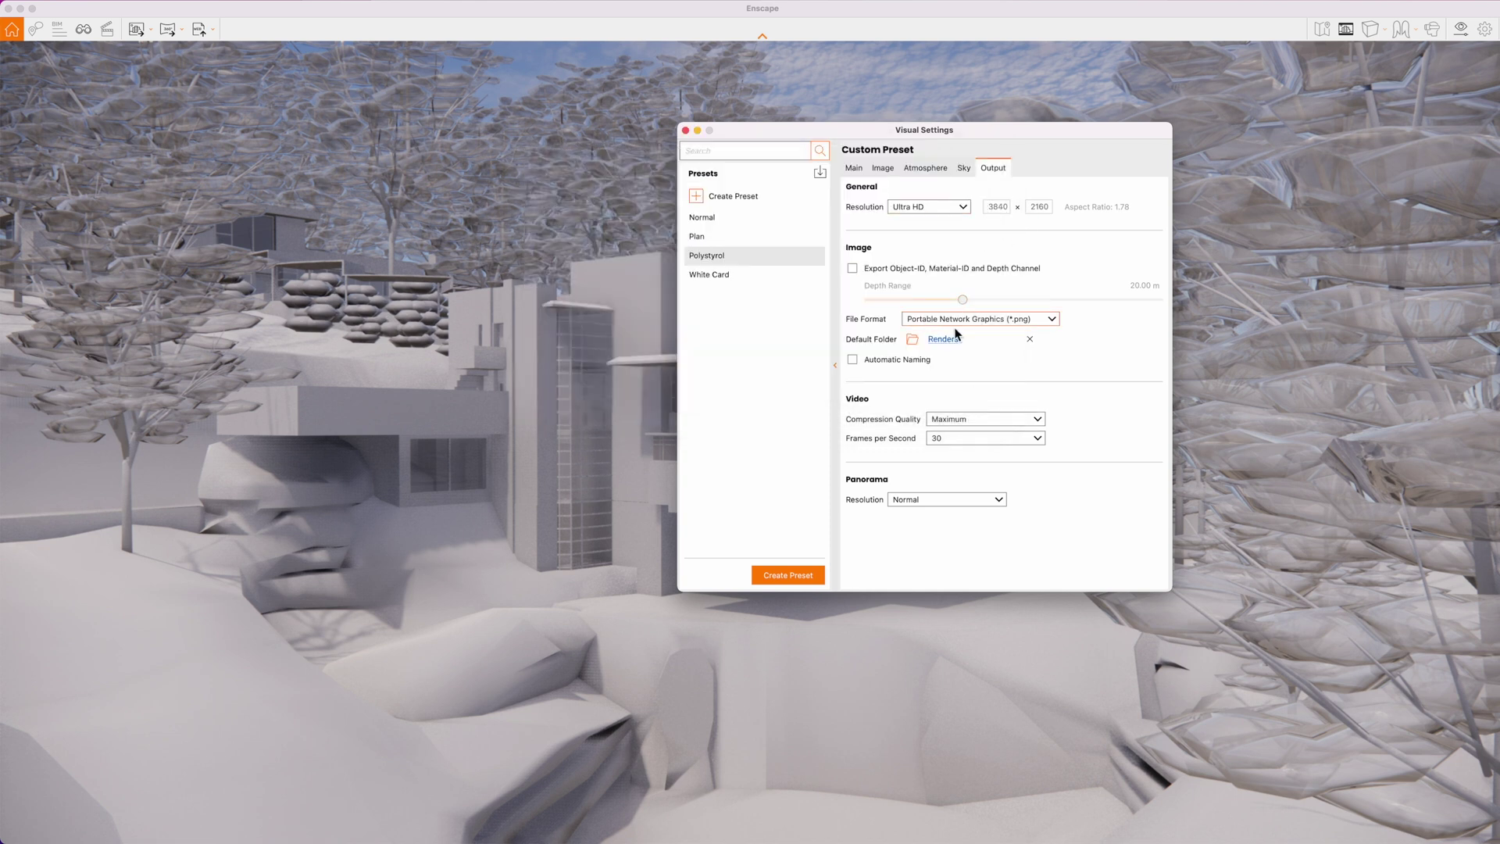
Step: Turn on Automatic Naming and raise Rendering Quality to Ultra, then close Visual Settings
click(861, 367)
click(857, 169)
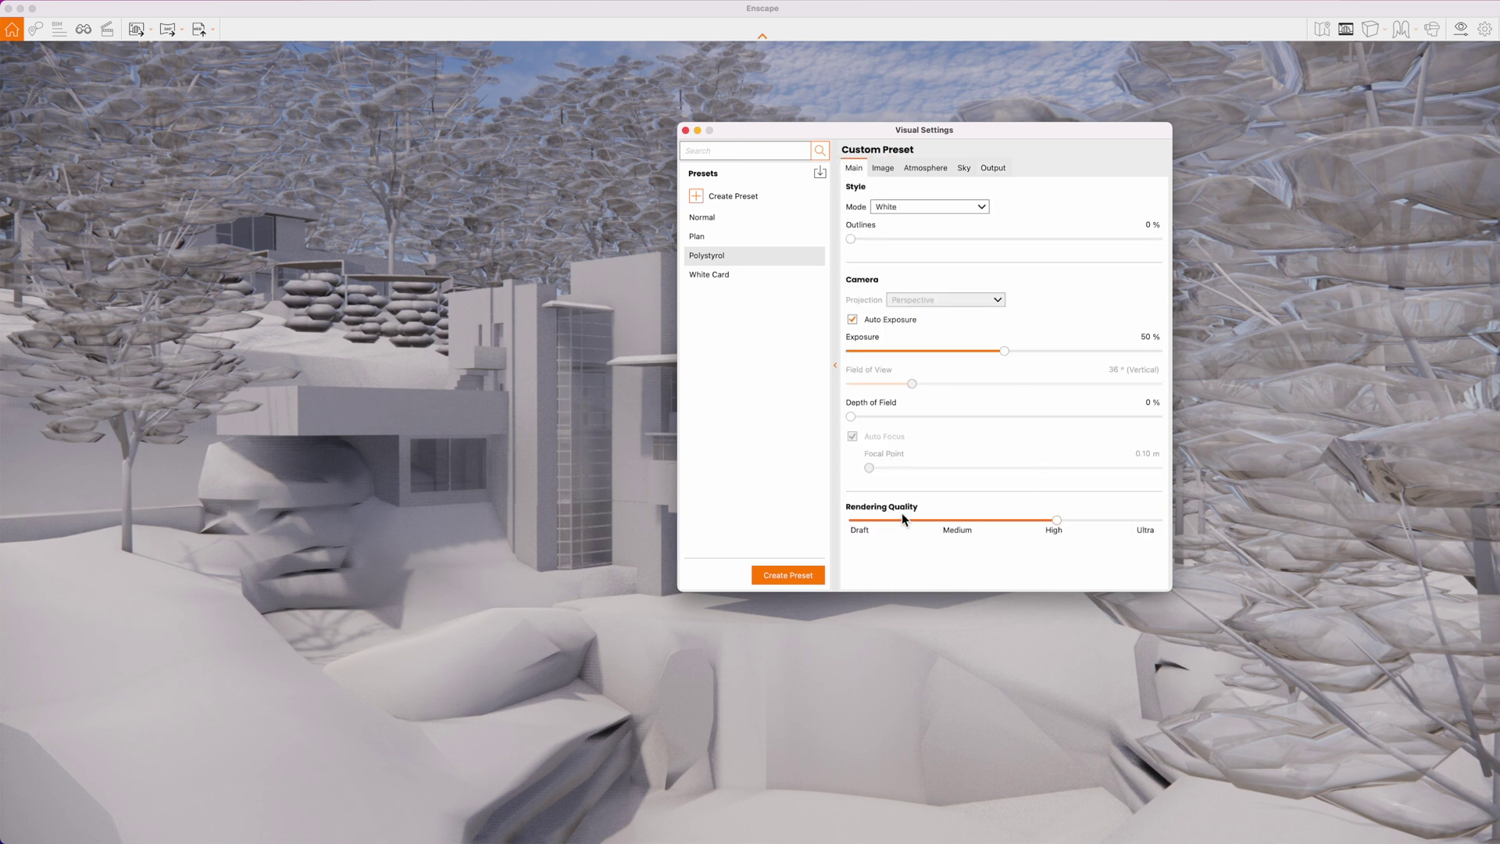
drag(1051, 523, 1150, 523)
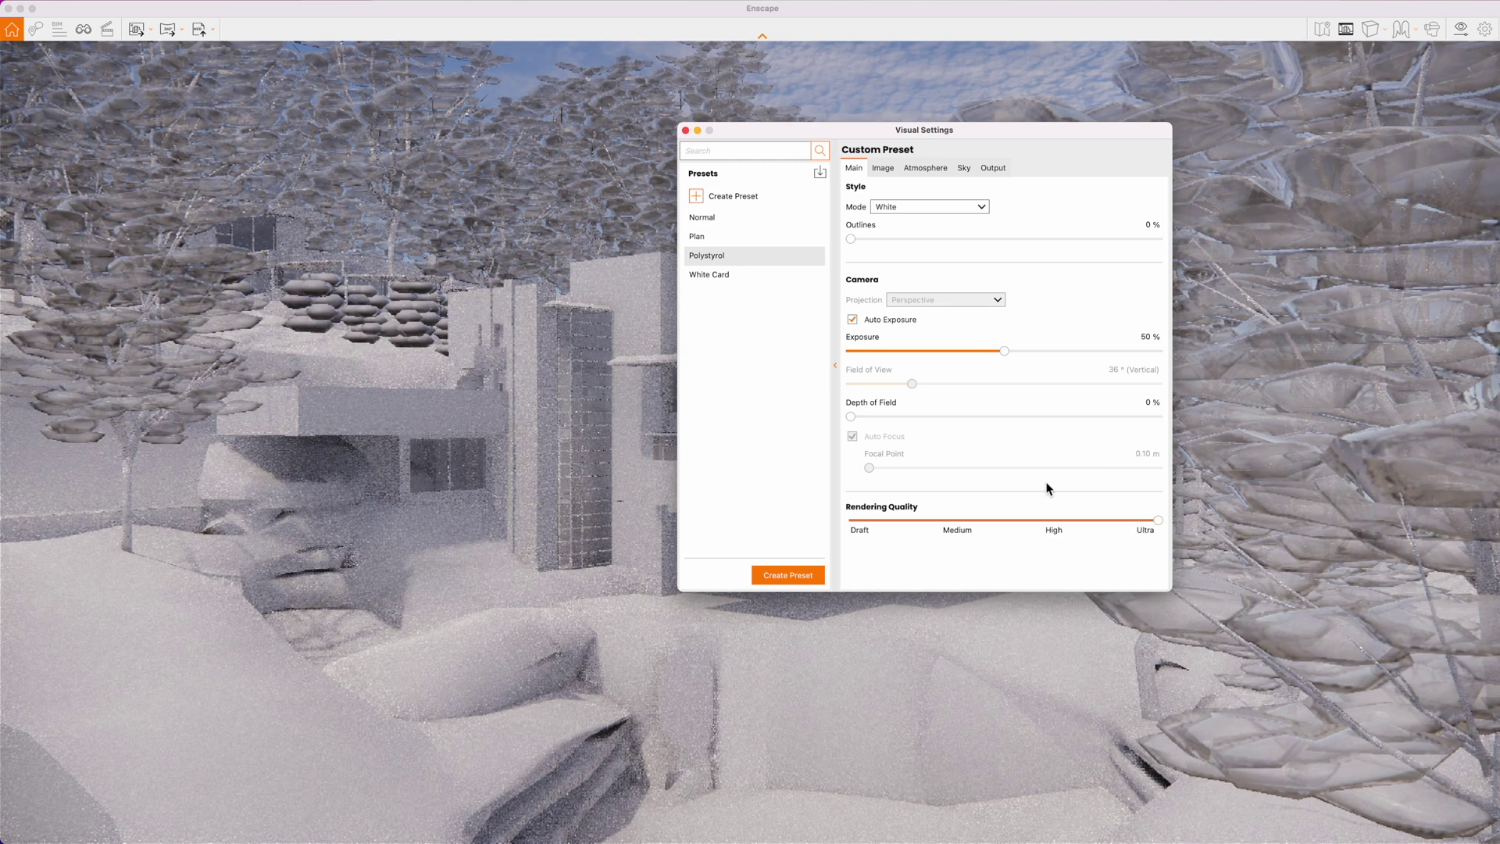
click(791, 574)
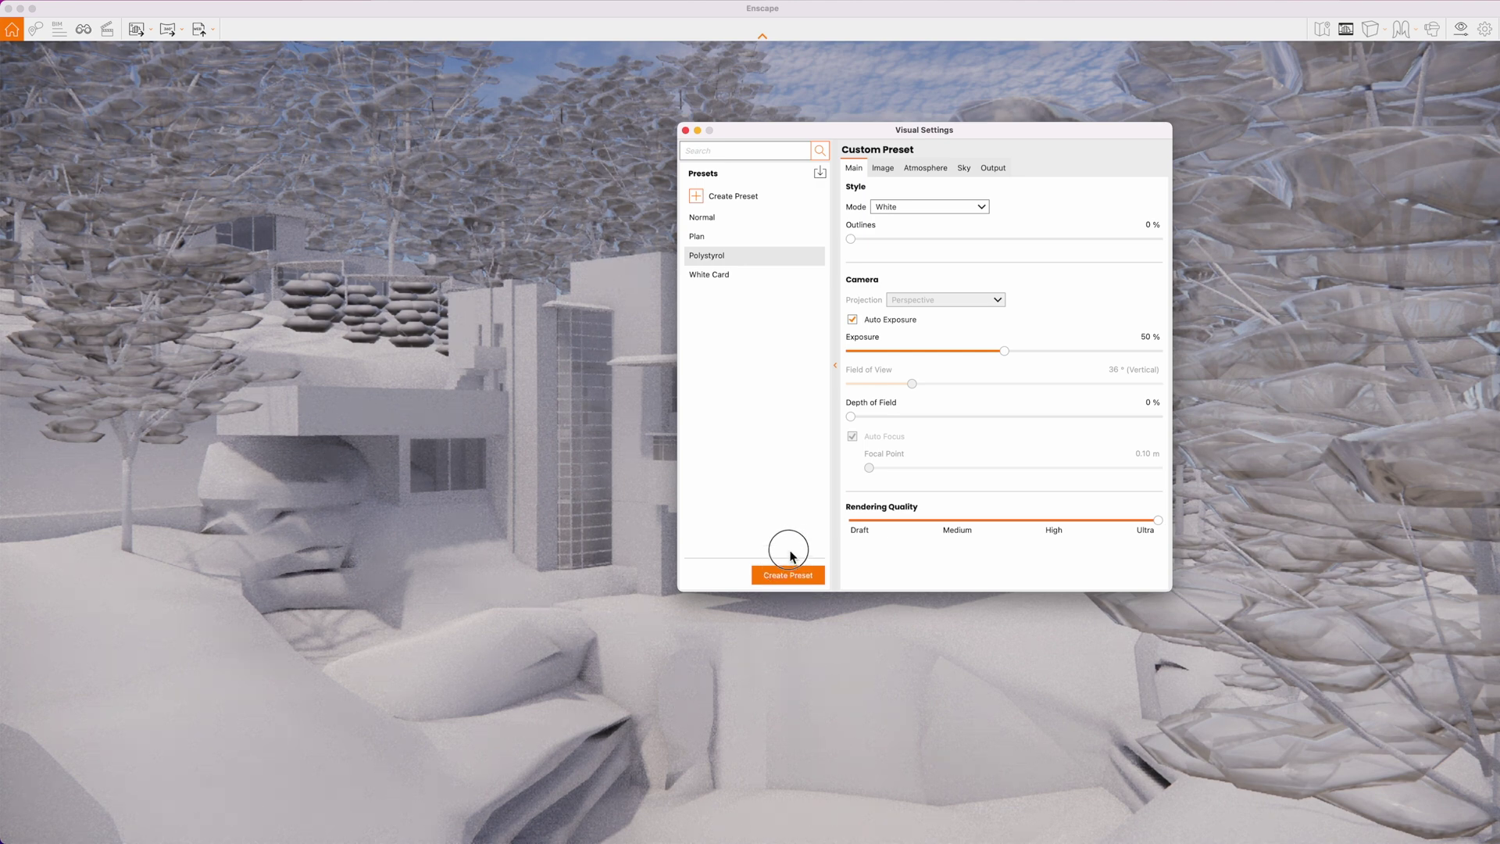
click(686, 130)
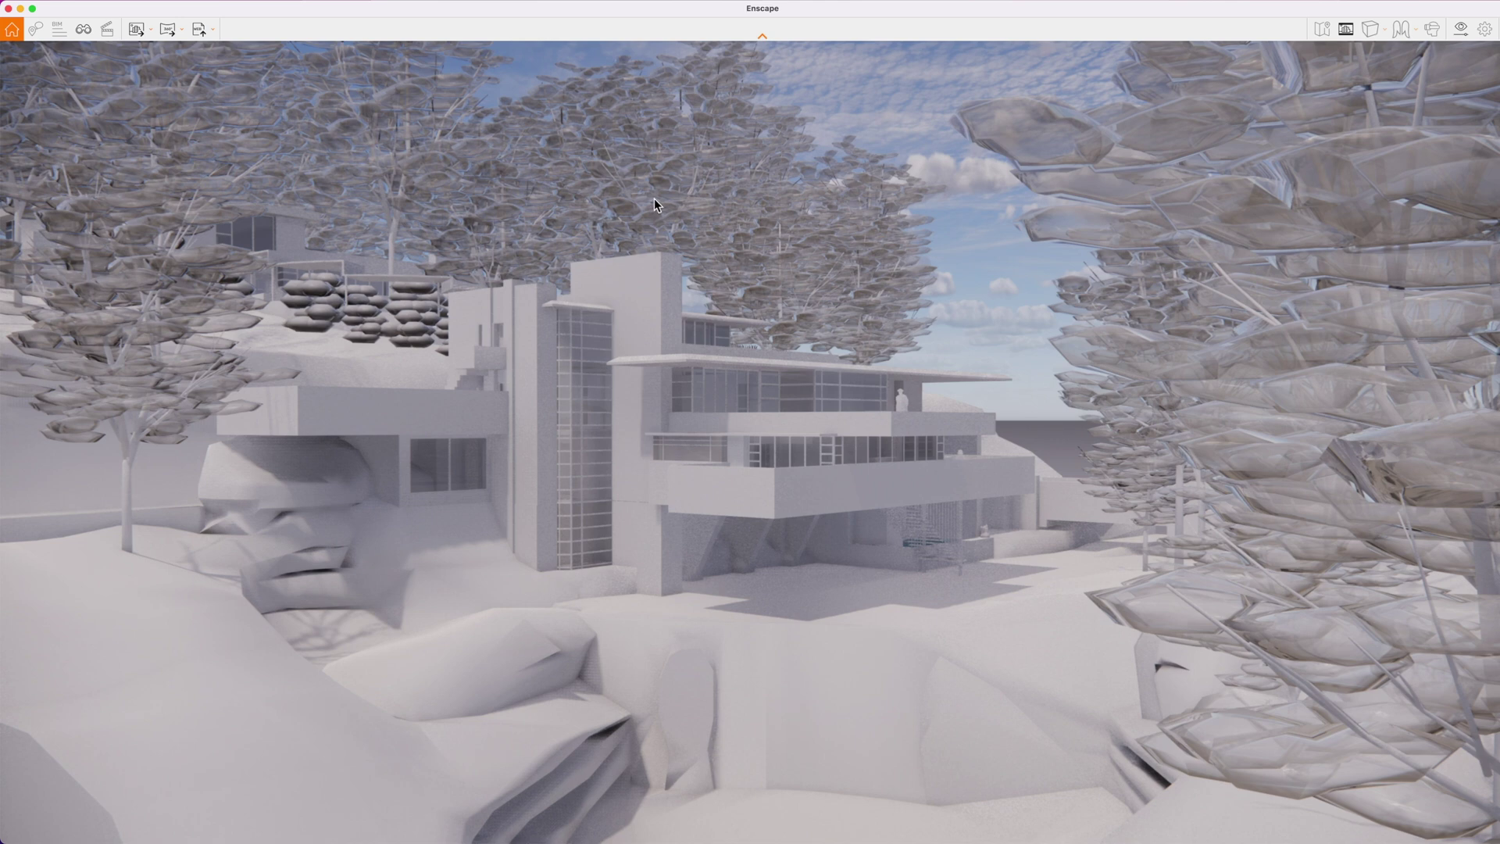
Step: Capture a screenshot of the white Fallingwater view and launch Activity Monitor
click(144, 39)
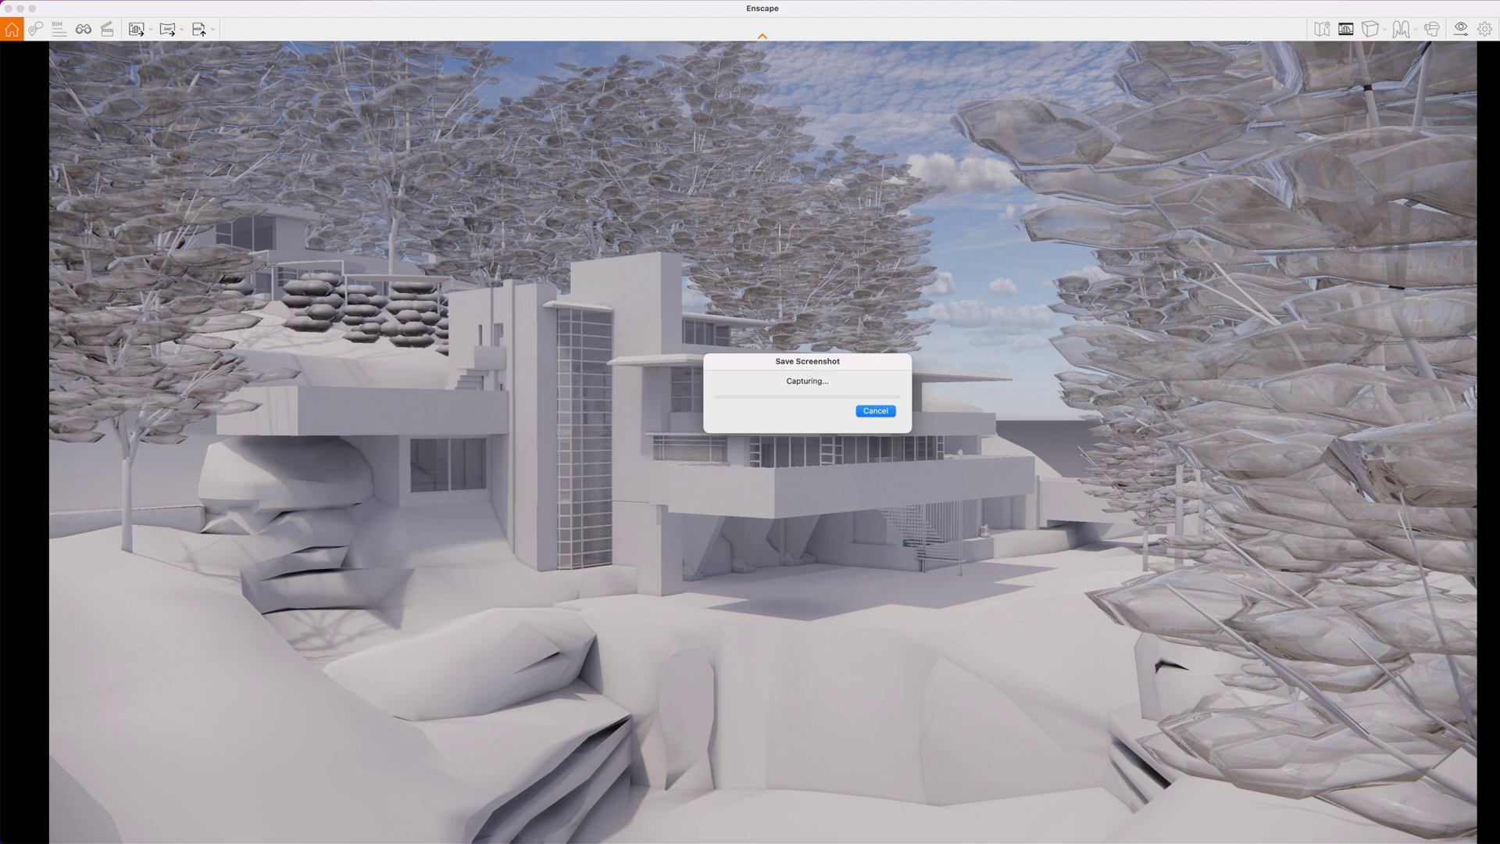
click(867, 820)
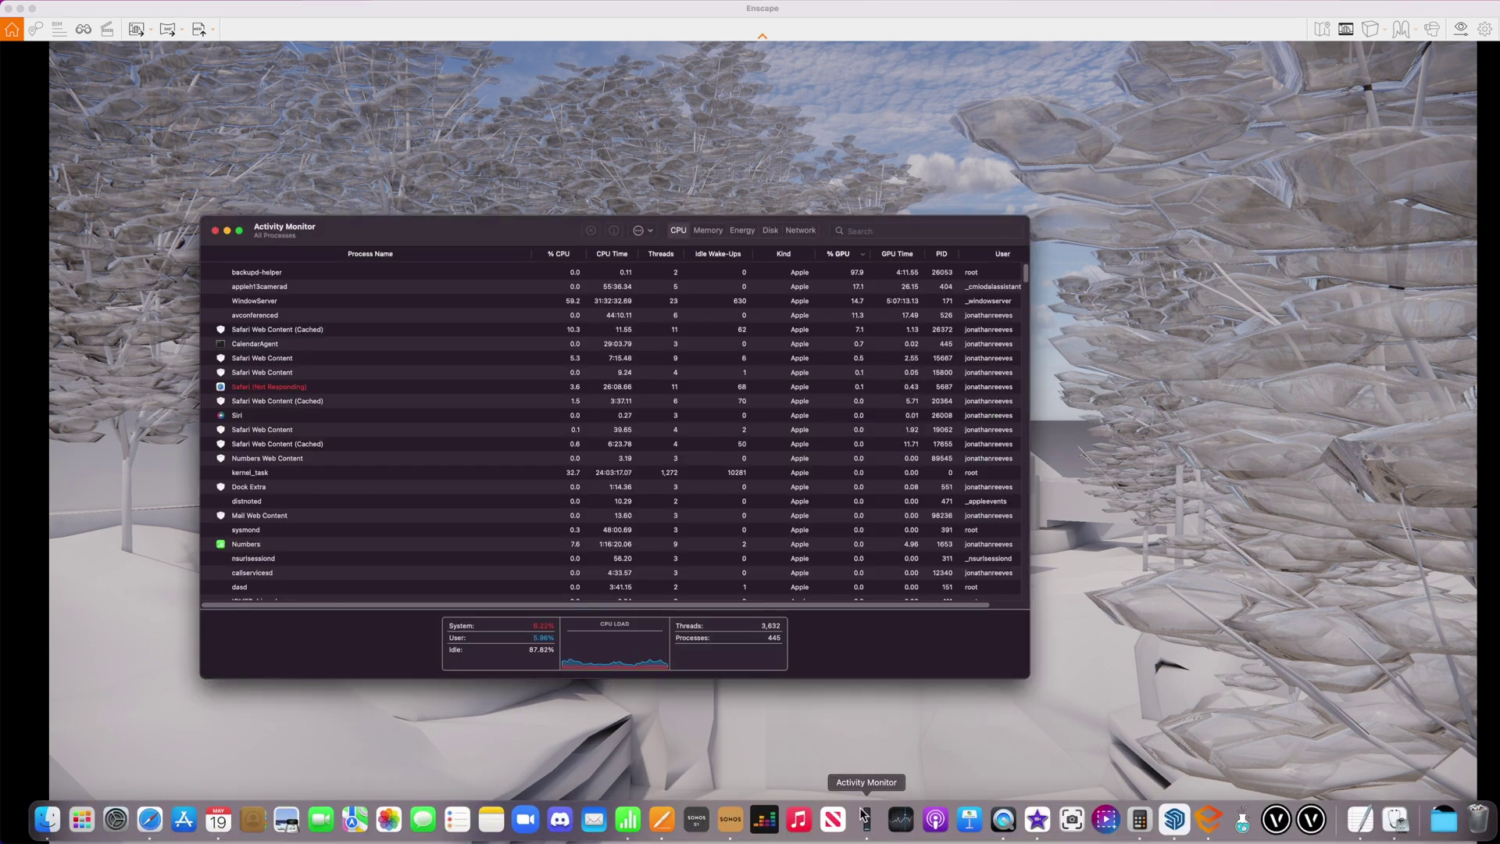
Step: Show the CPU History and GPU History windows from Activity Monitor's Window menu
click(208, 1)
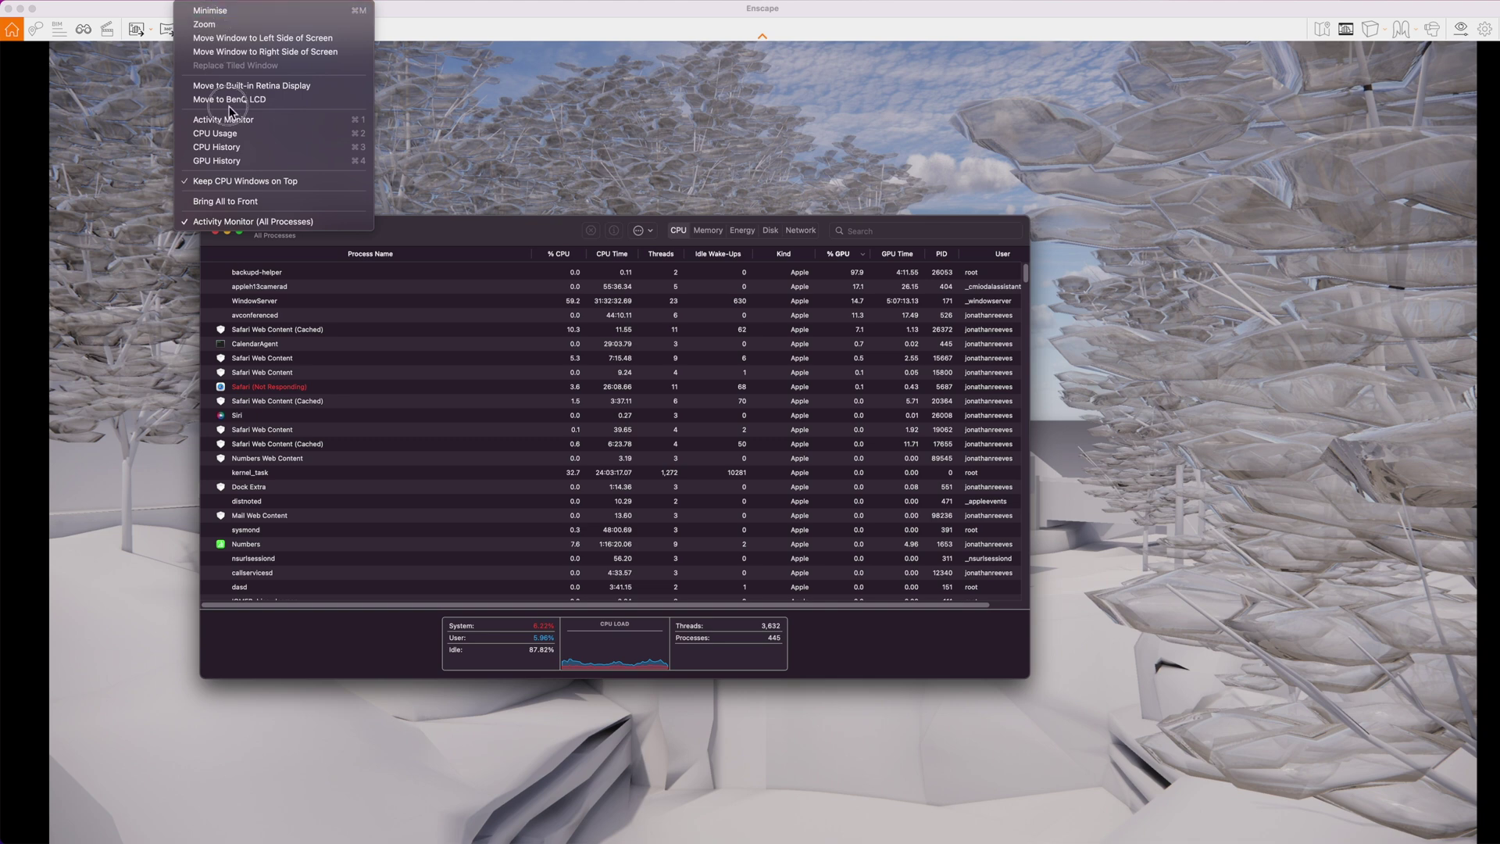
click(237, 154)
click(207, 5)
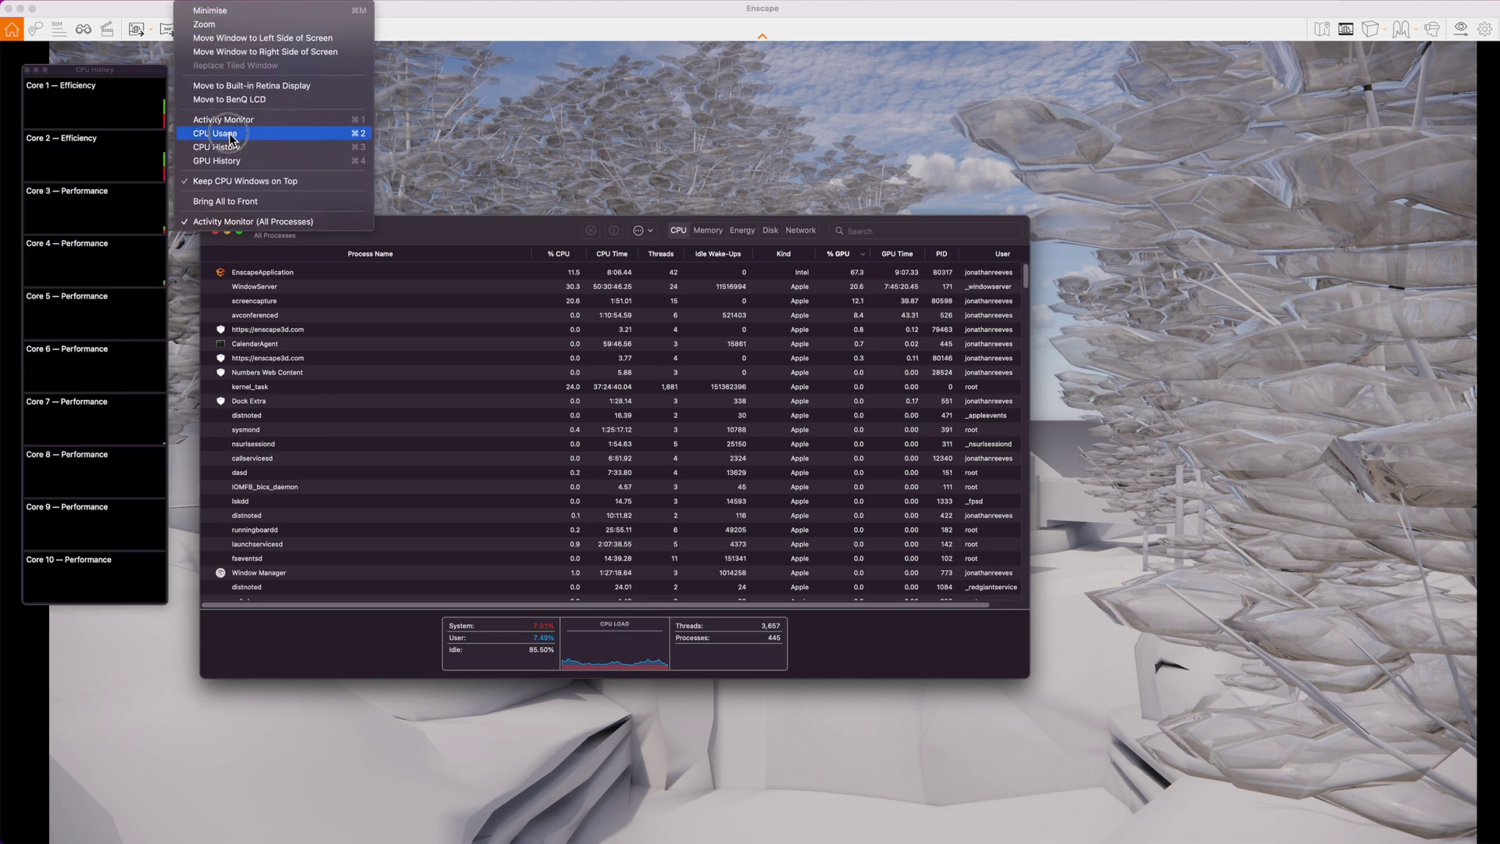
click(228, 169)
Step: Place GPU History beside CPU History and close the Activity Monitor process list
drag(175, 80, 327, 82)
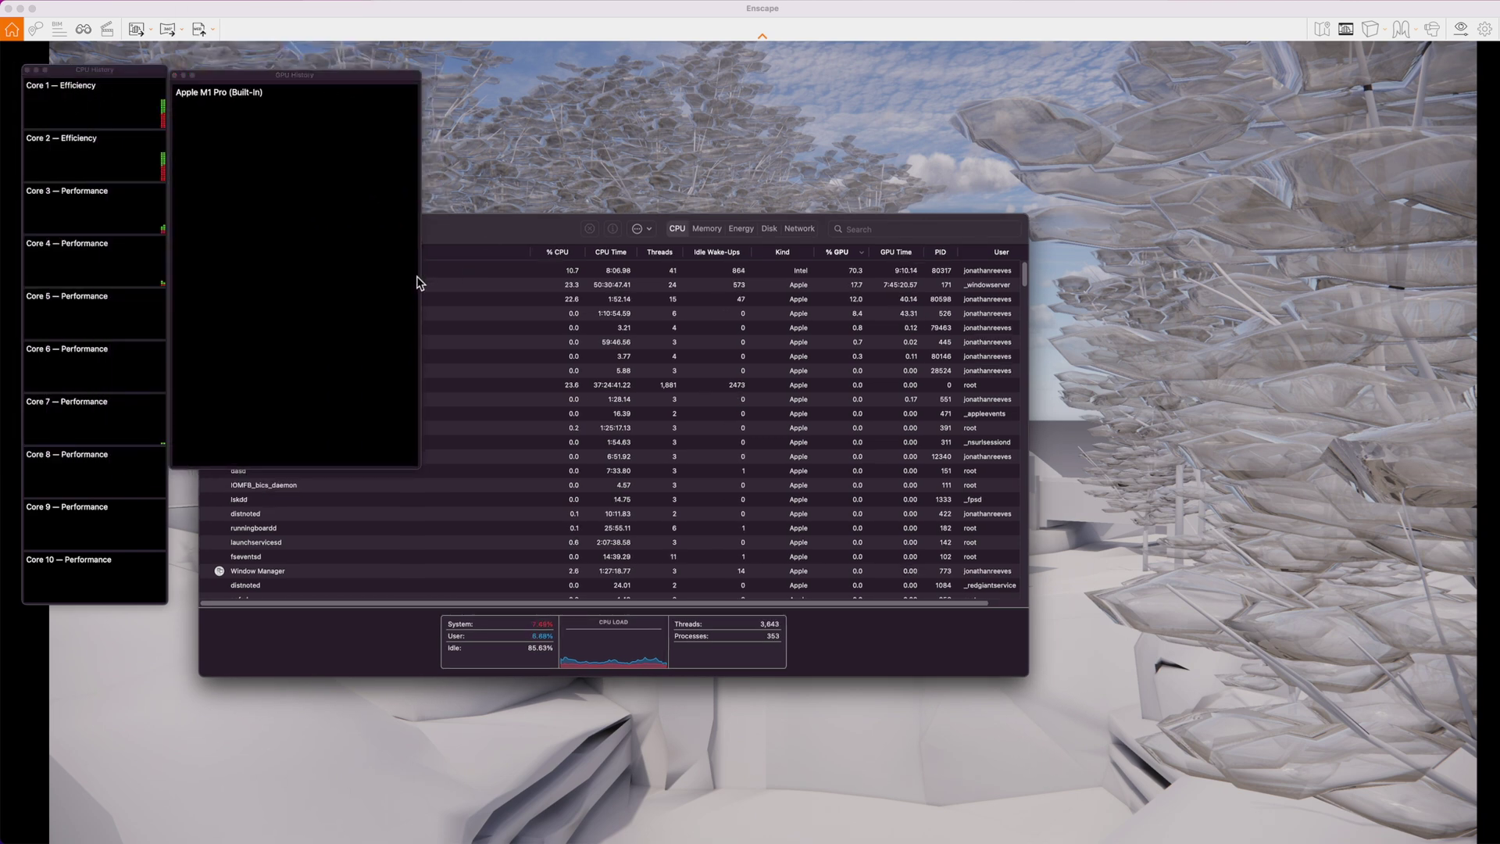
drag(469, 226, 759, 215)
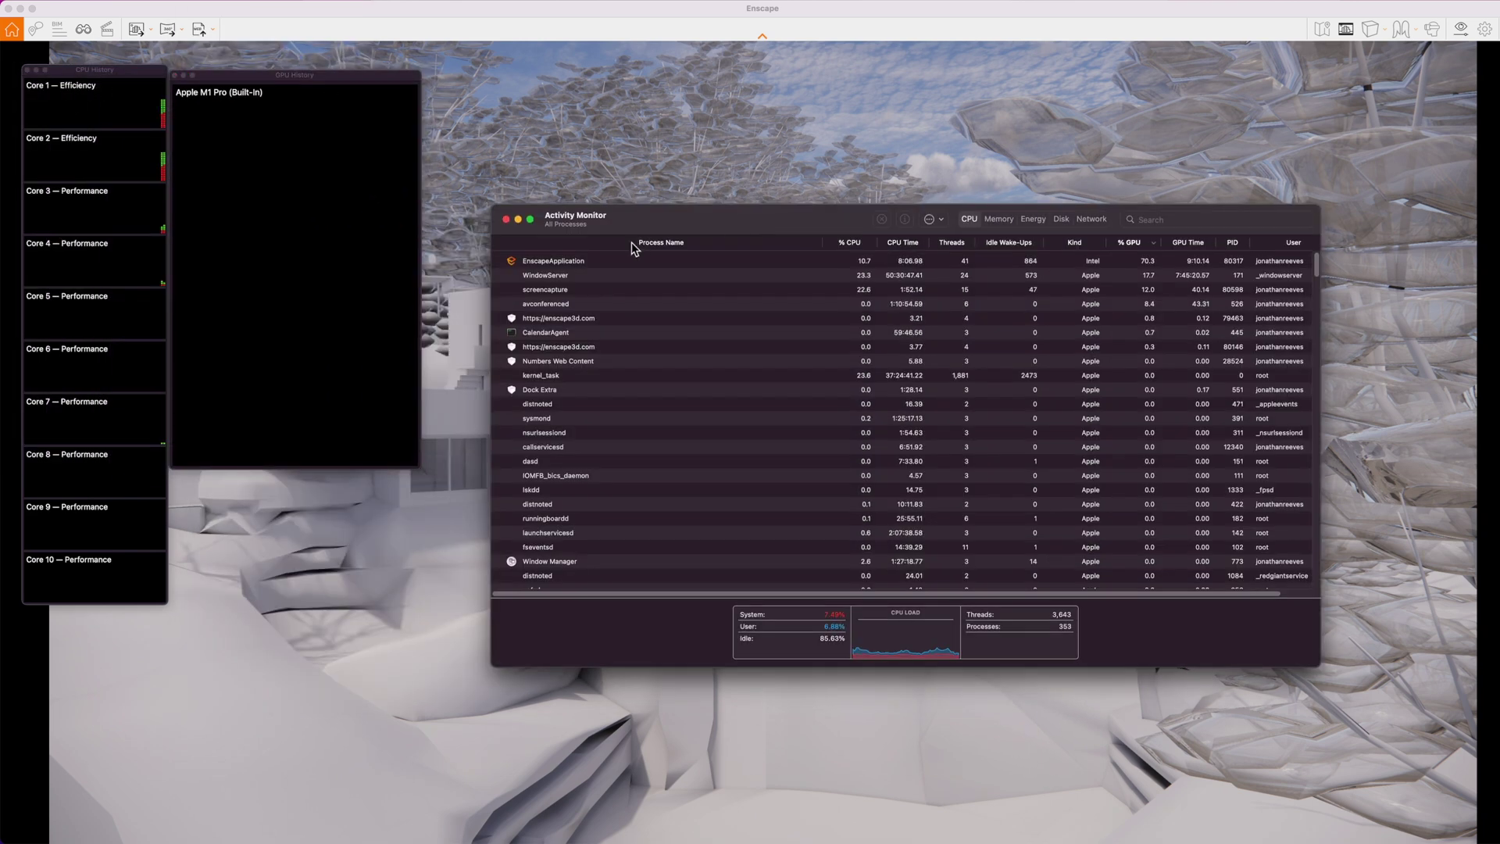
click(506, 220)
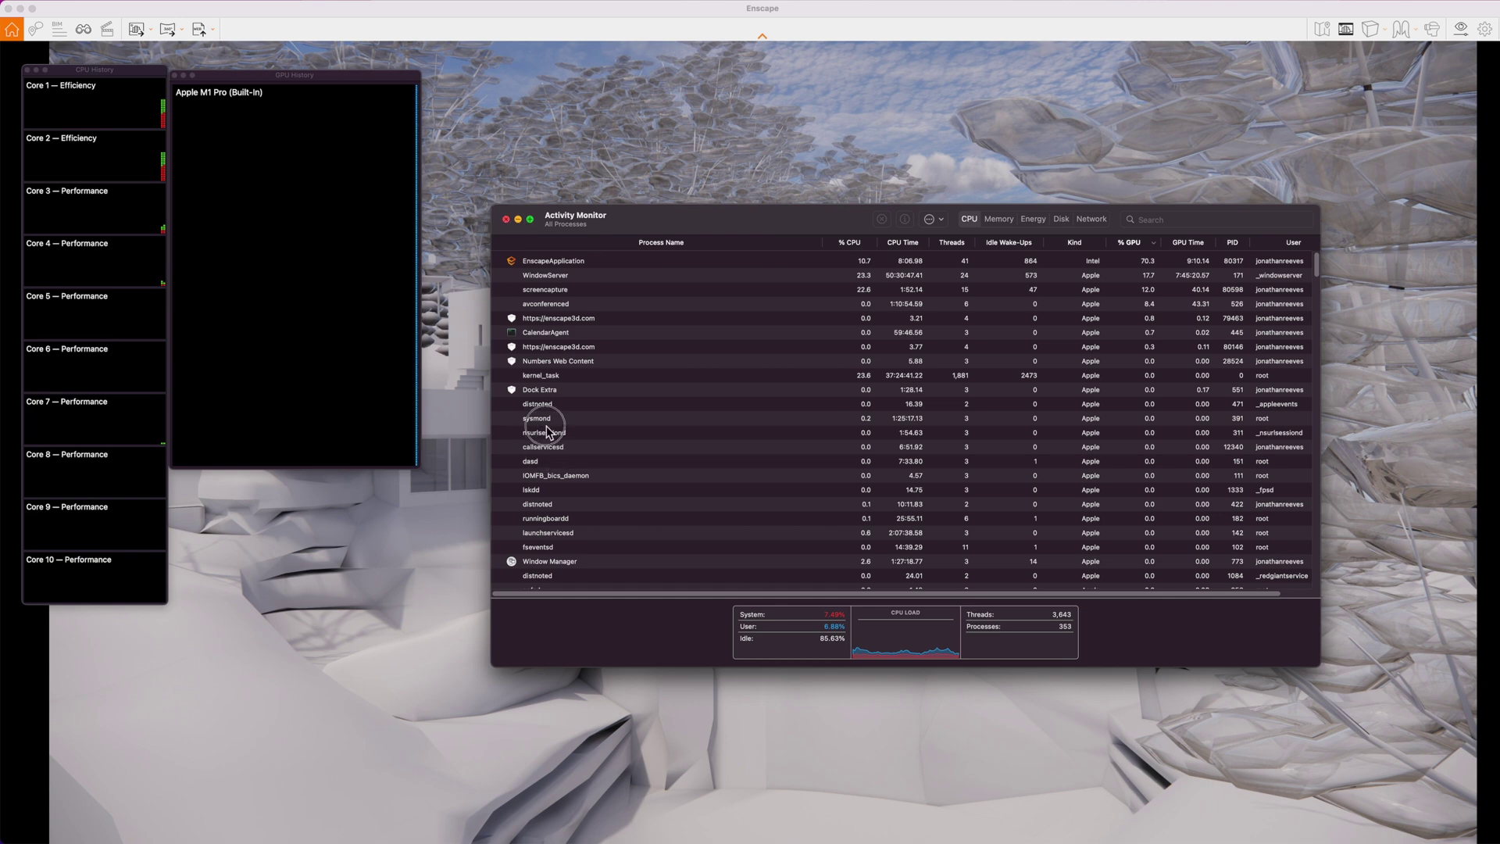
click(506, 220)
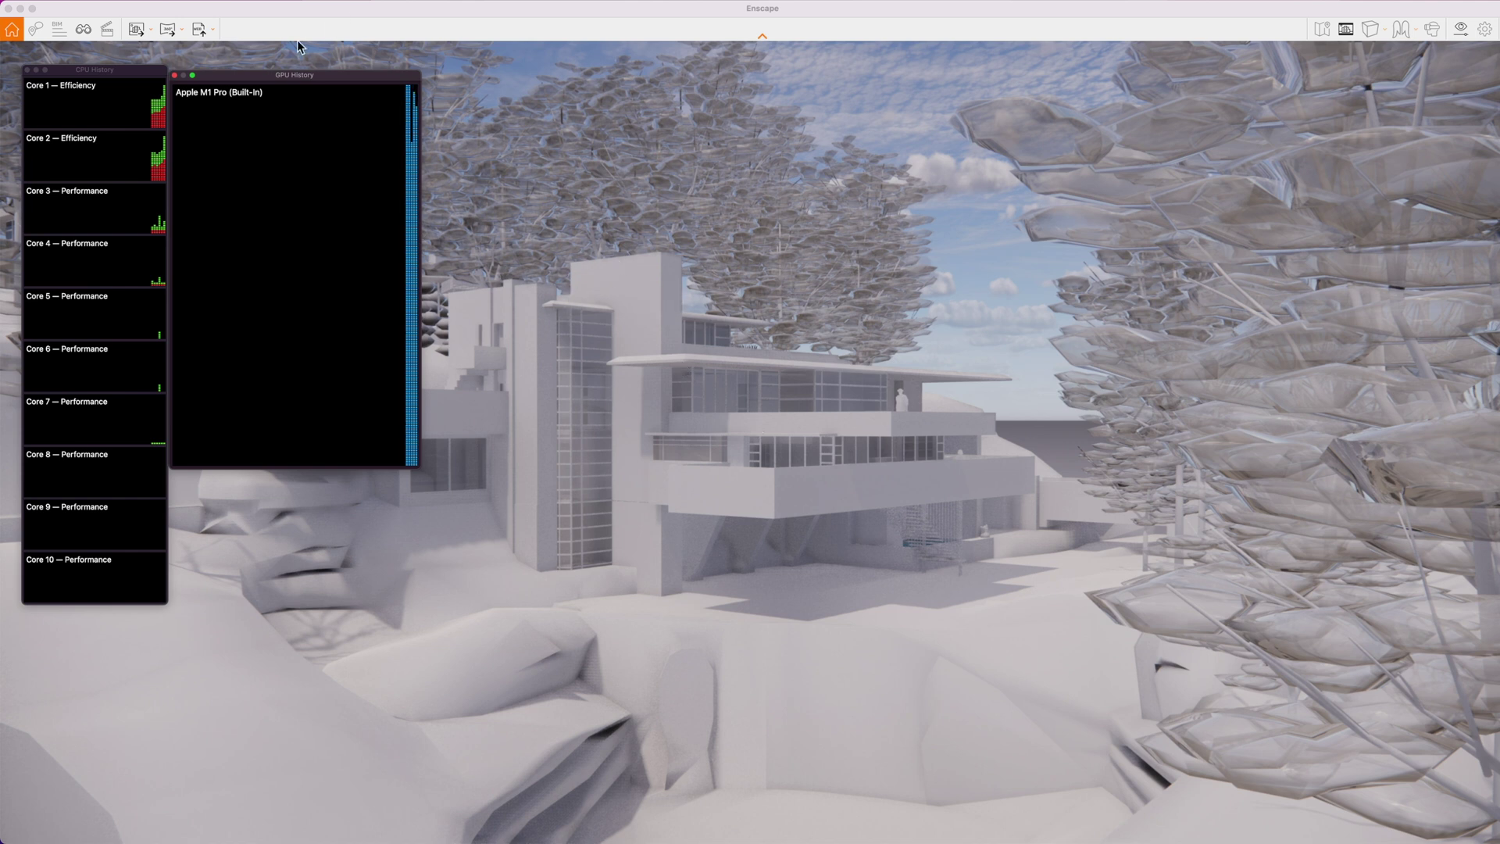
mouse_move(129, 838)
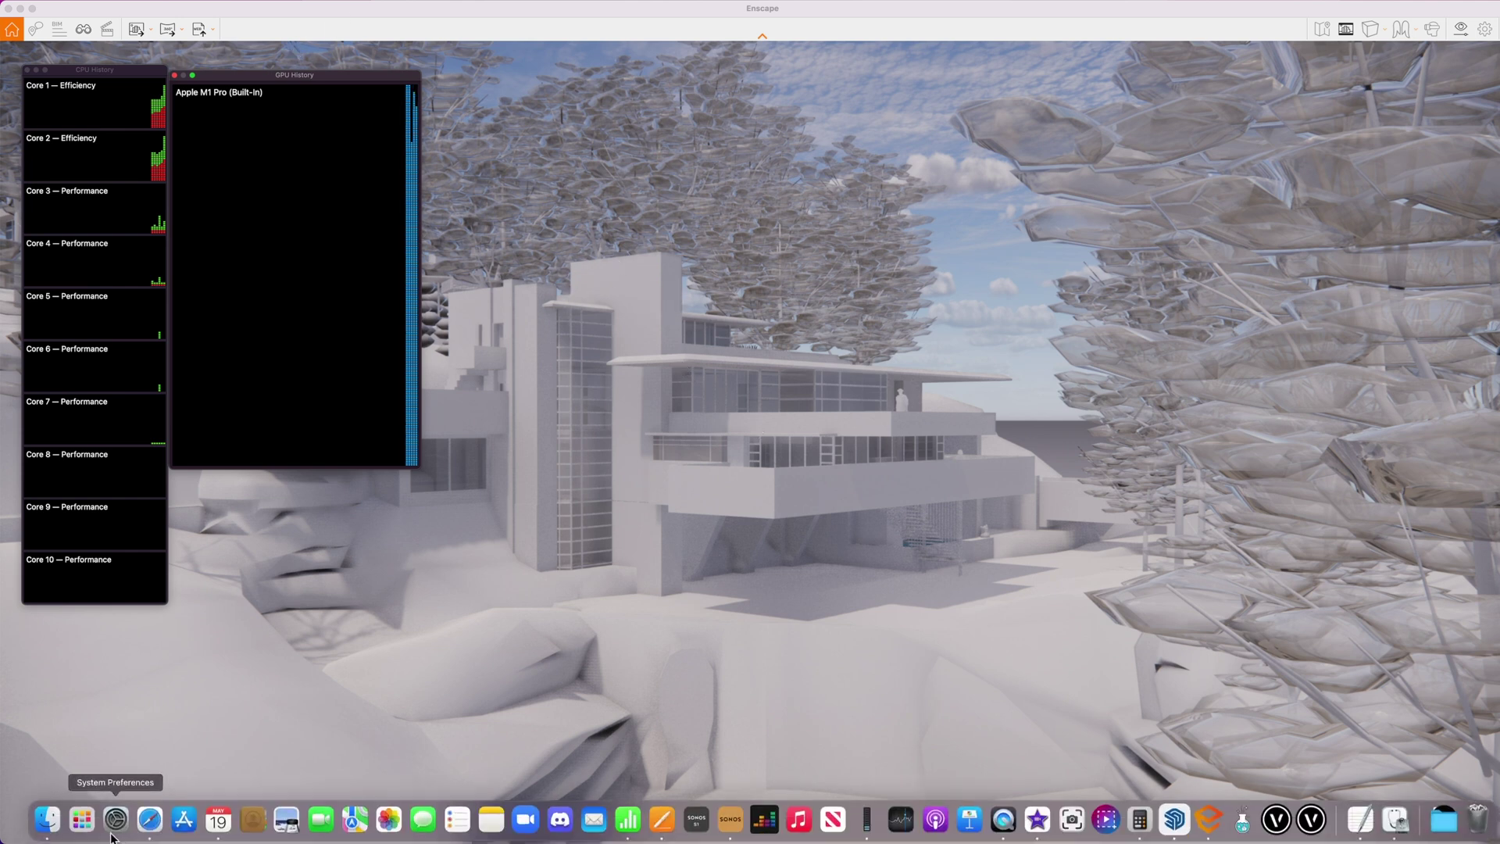
Step: View Enscape_2022-05-19_11-23-00.png in Preview, then close the GPU and CPU History windows
click(46, 820)
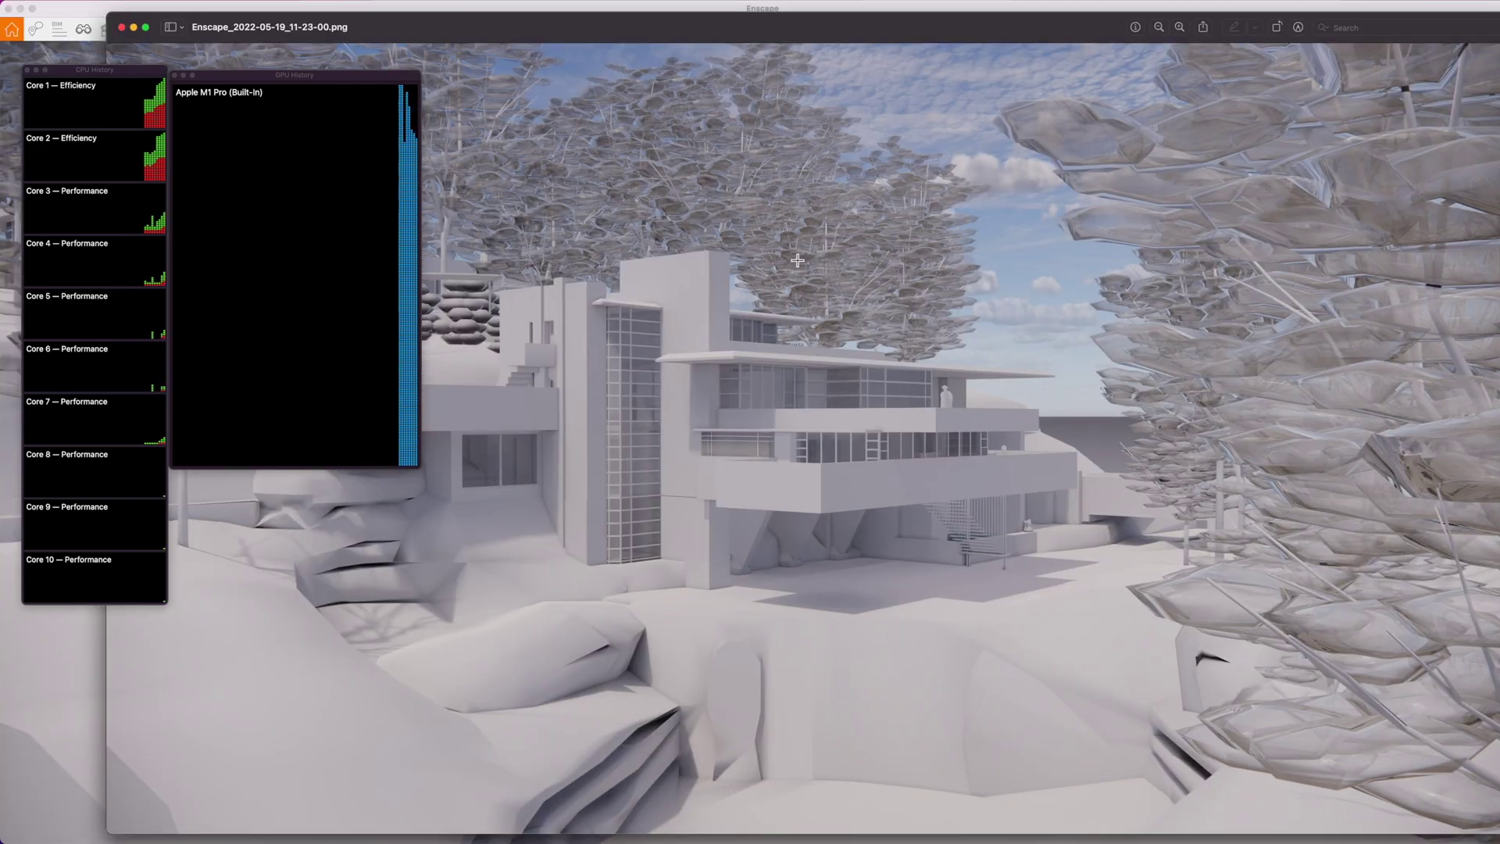
mouse_move(589, 33)
mouse_down()
mouse_move(510, 644)
mouse_move(547, 217)
mouse_move(617, 27)
mouse_move(575, 29)
mouse_up()
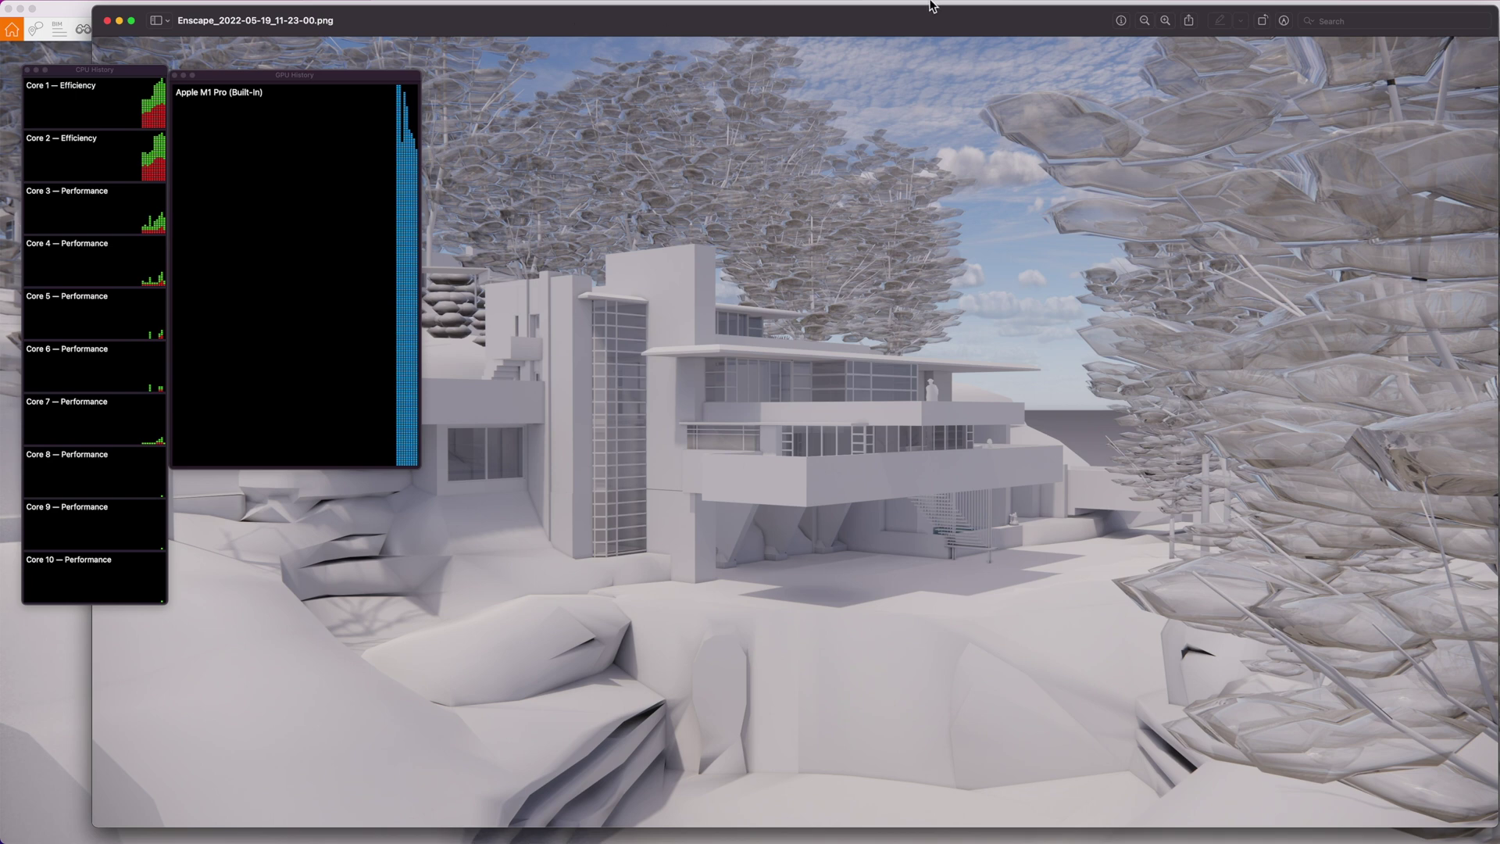
click(175, 76)
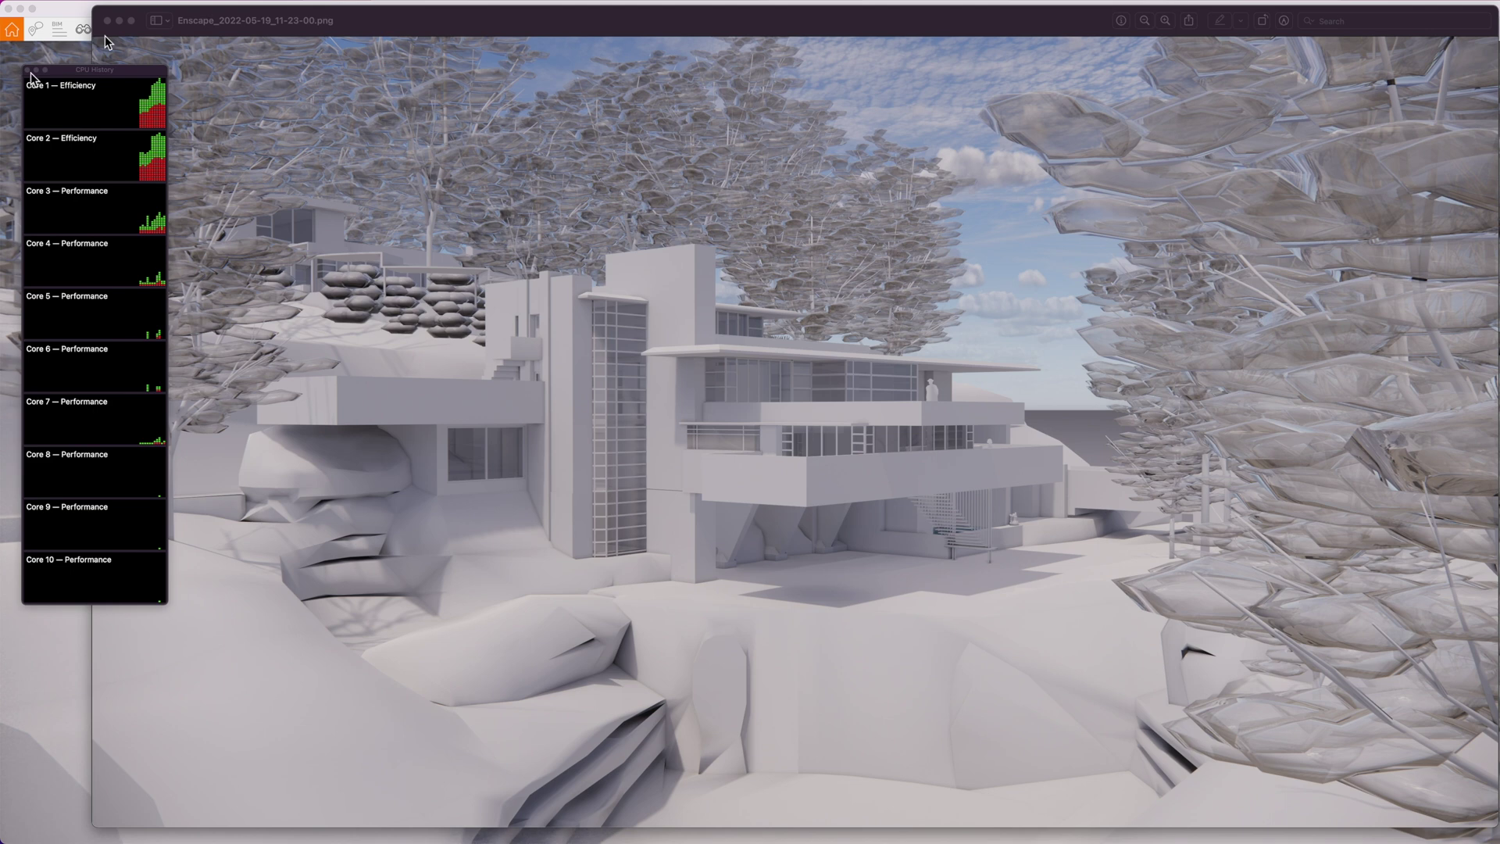
click(110, 72)
key(super+w)
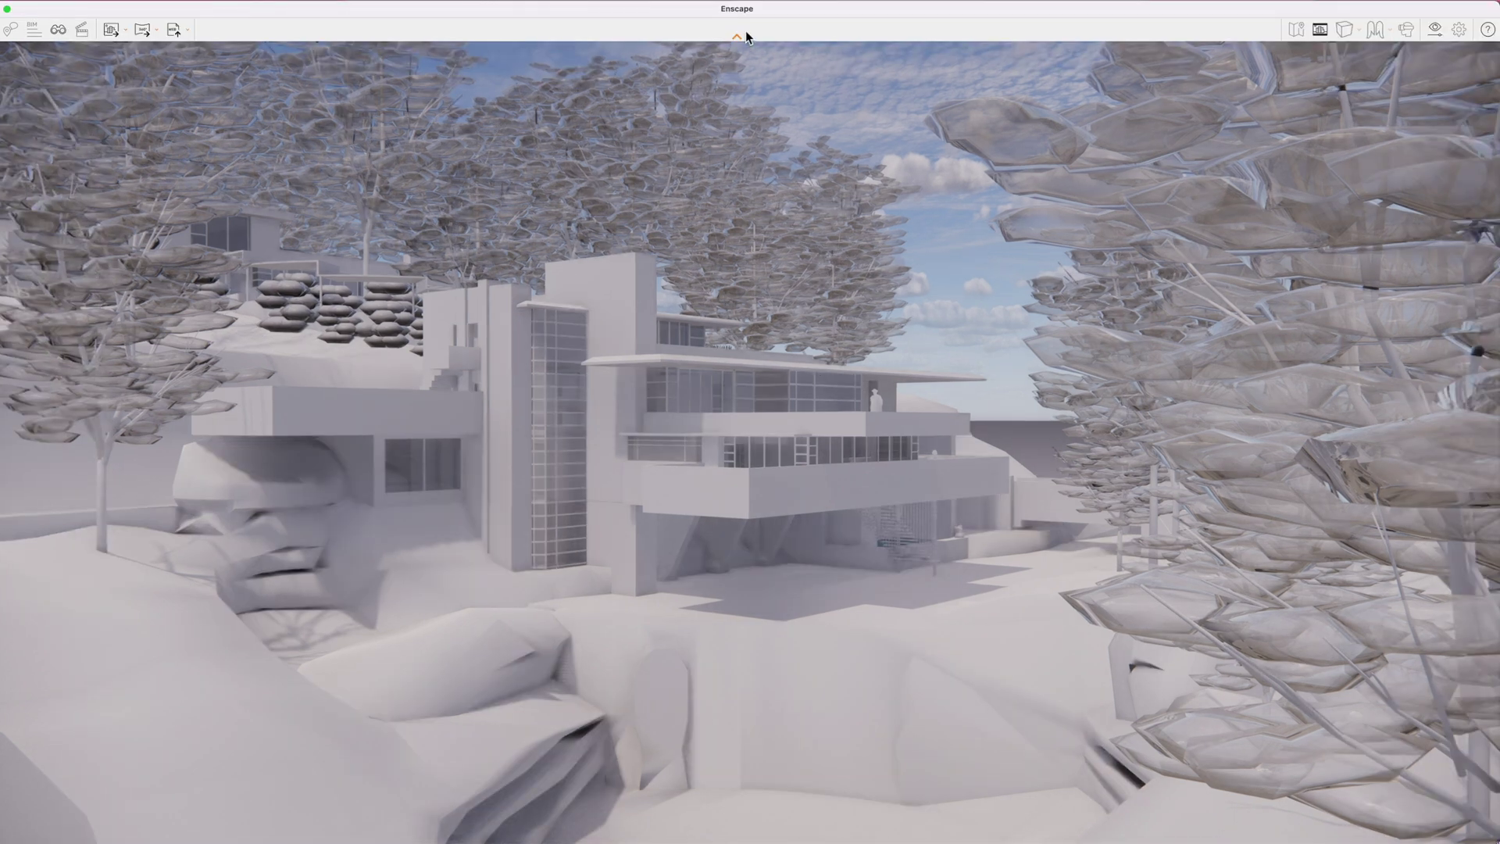
click(739, 35)
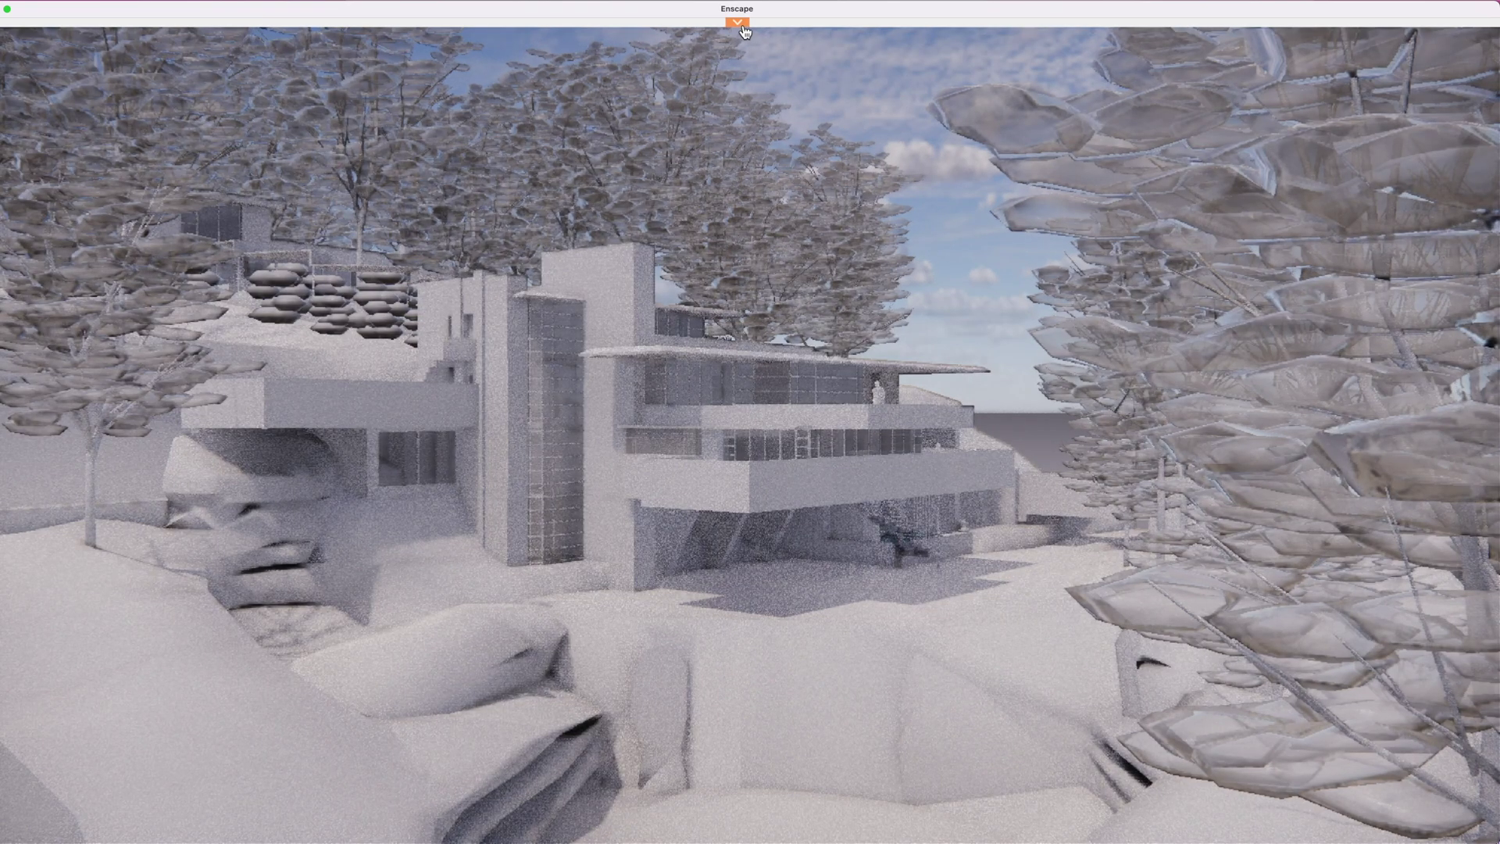
Step: Reopen Visual Settings and set the style mode to None with the Normal preset
click(739, 24)
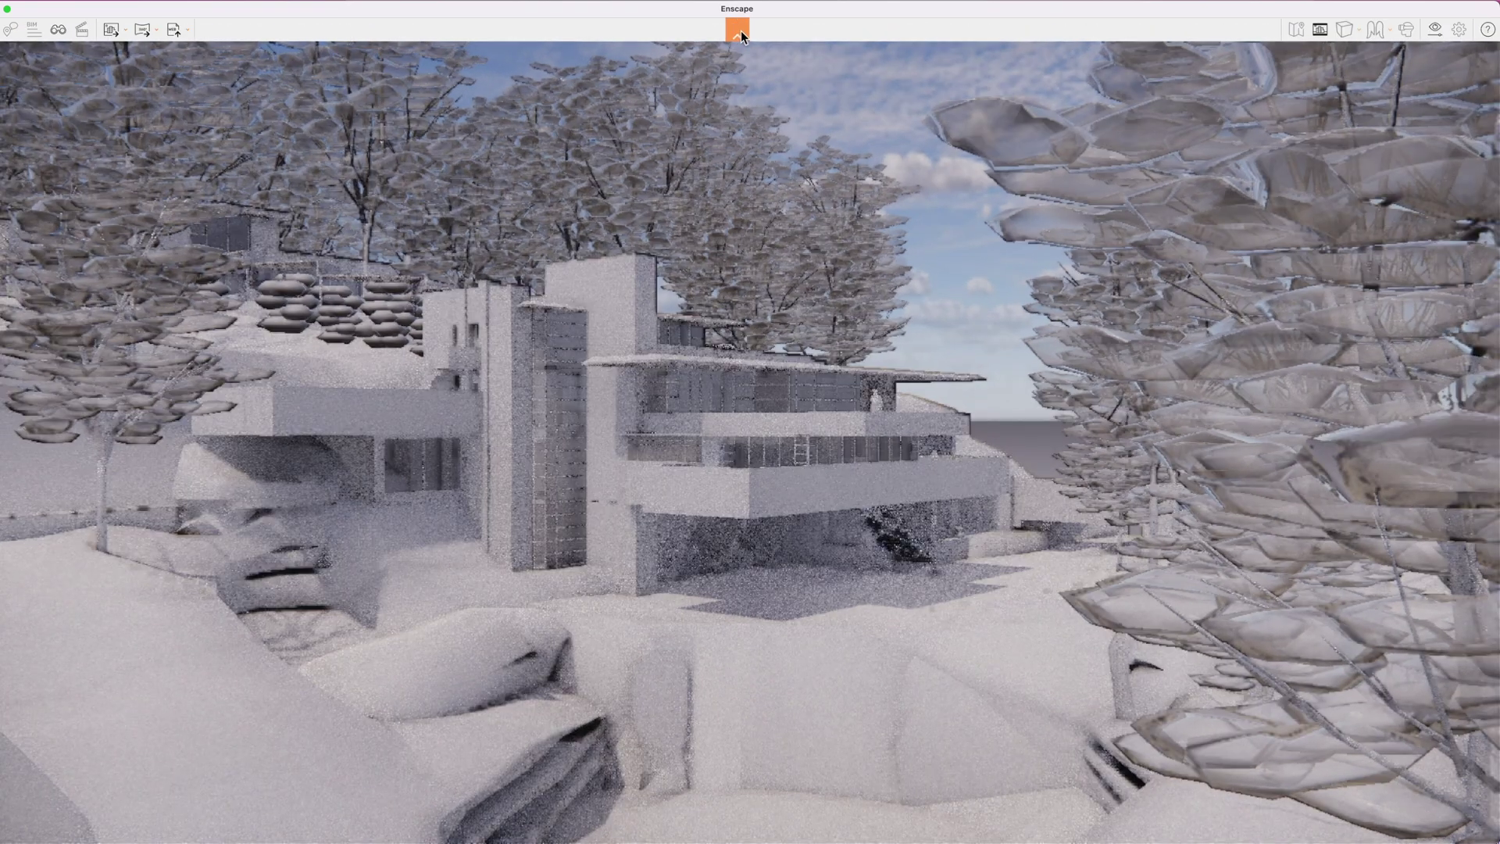
click(1434, 29)
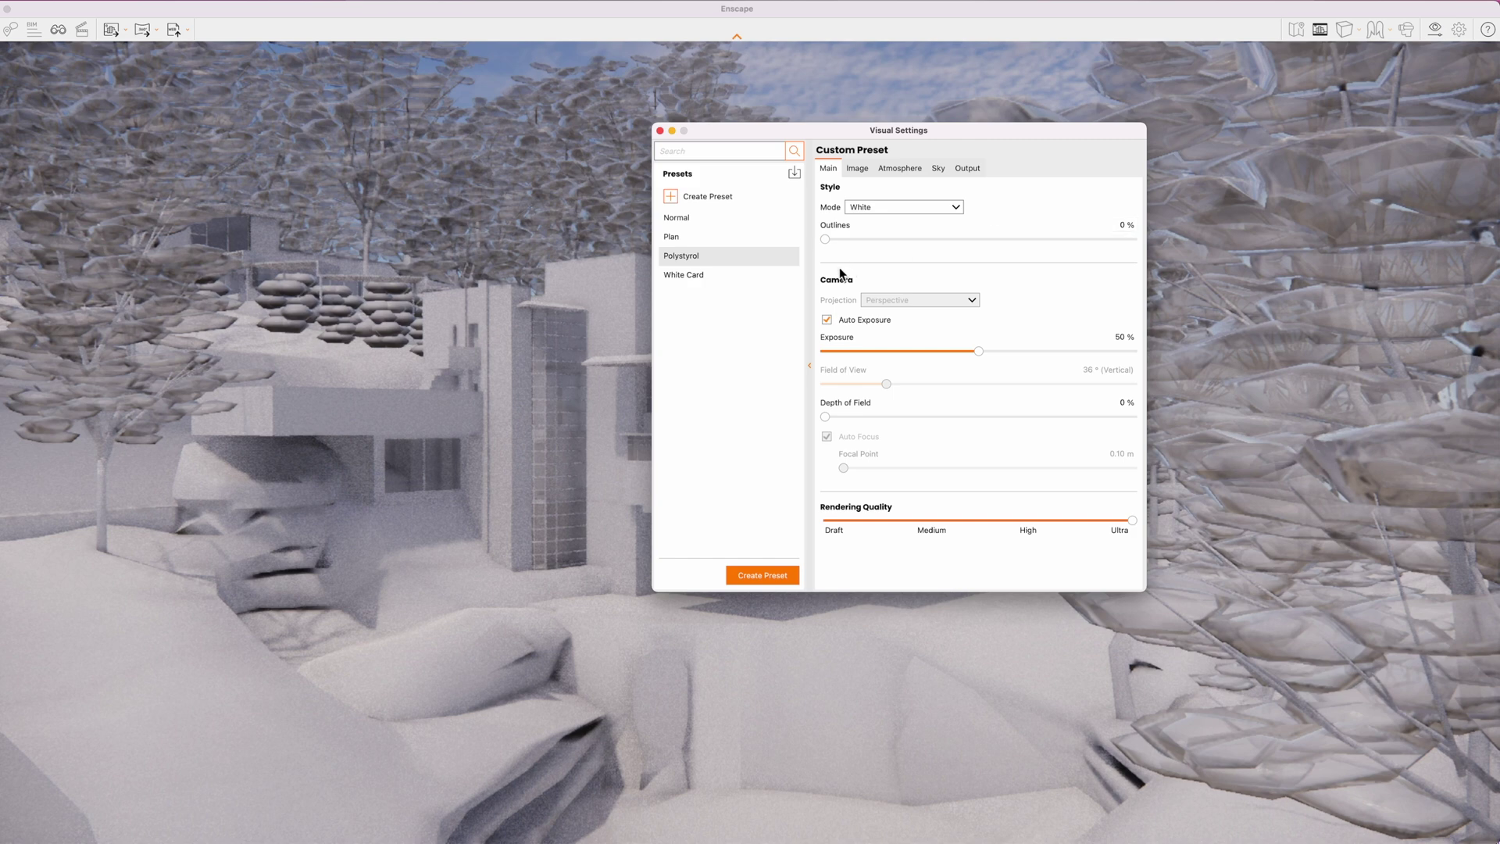
click(911, 208)
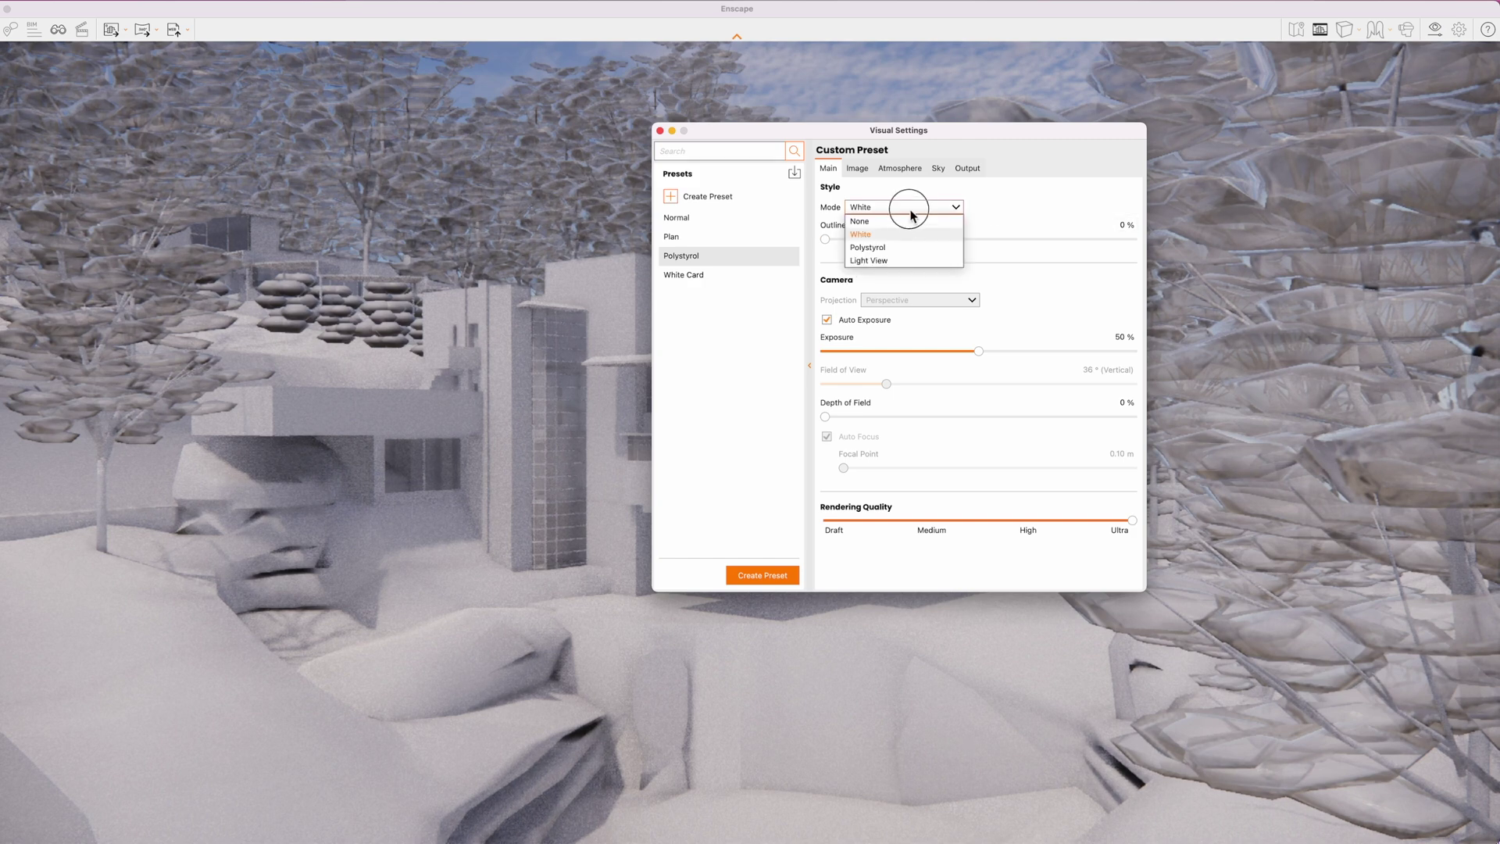
click(862, 222)
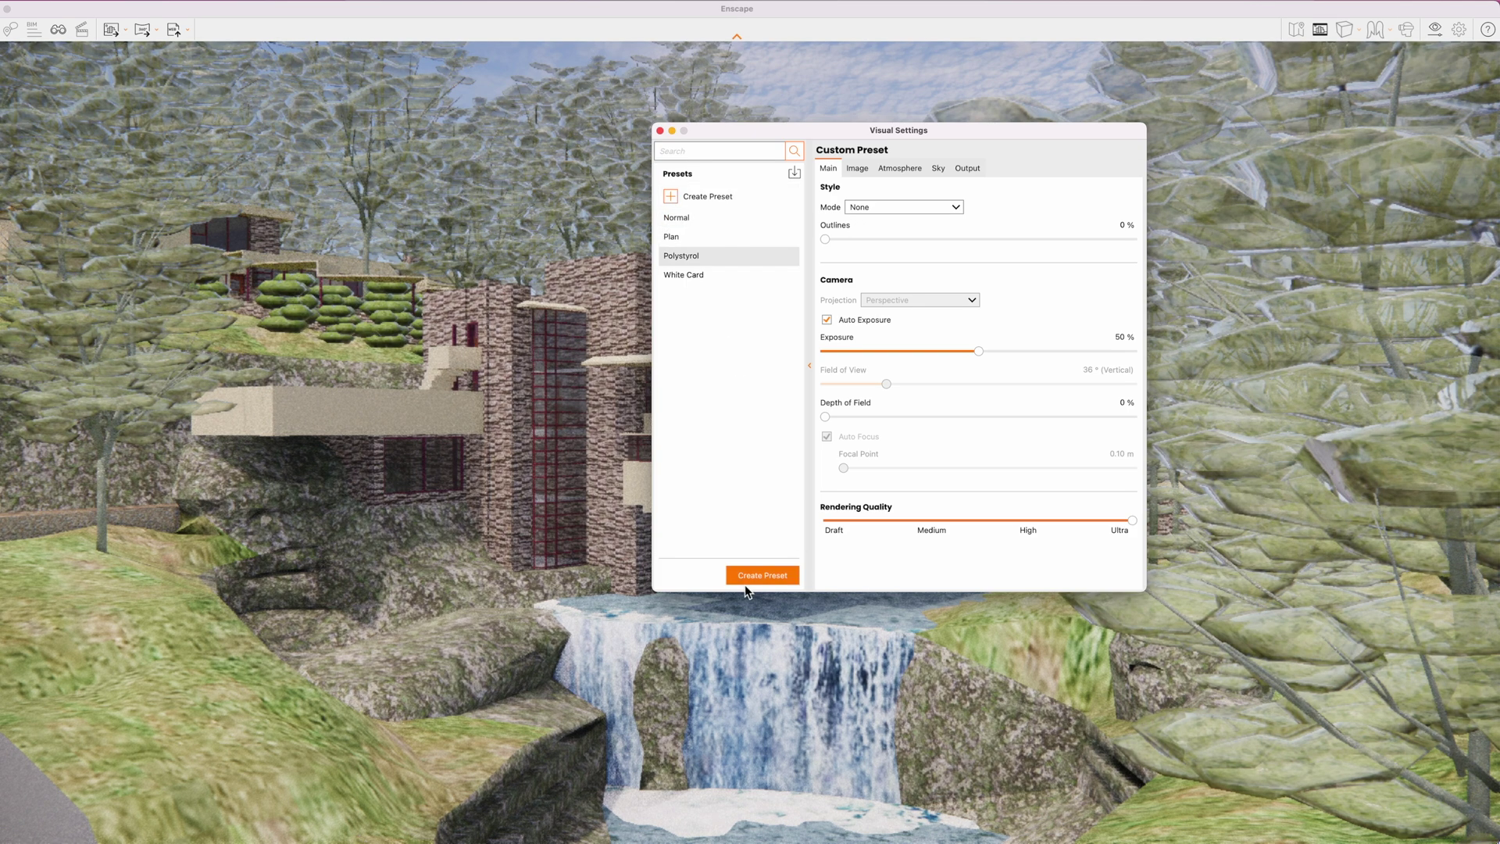
click(678, 220)
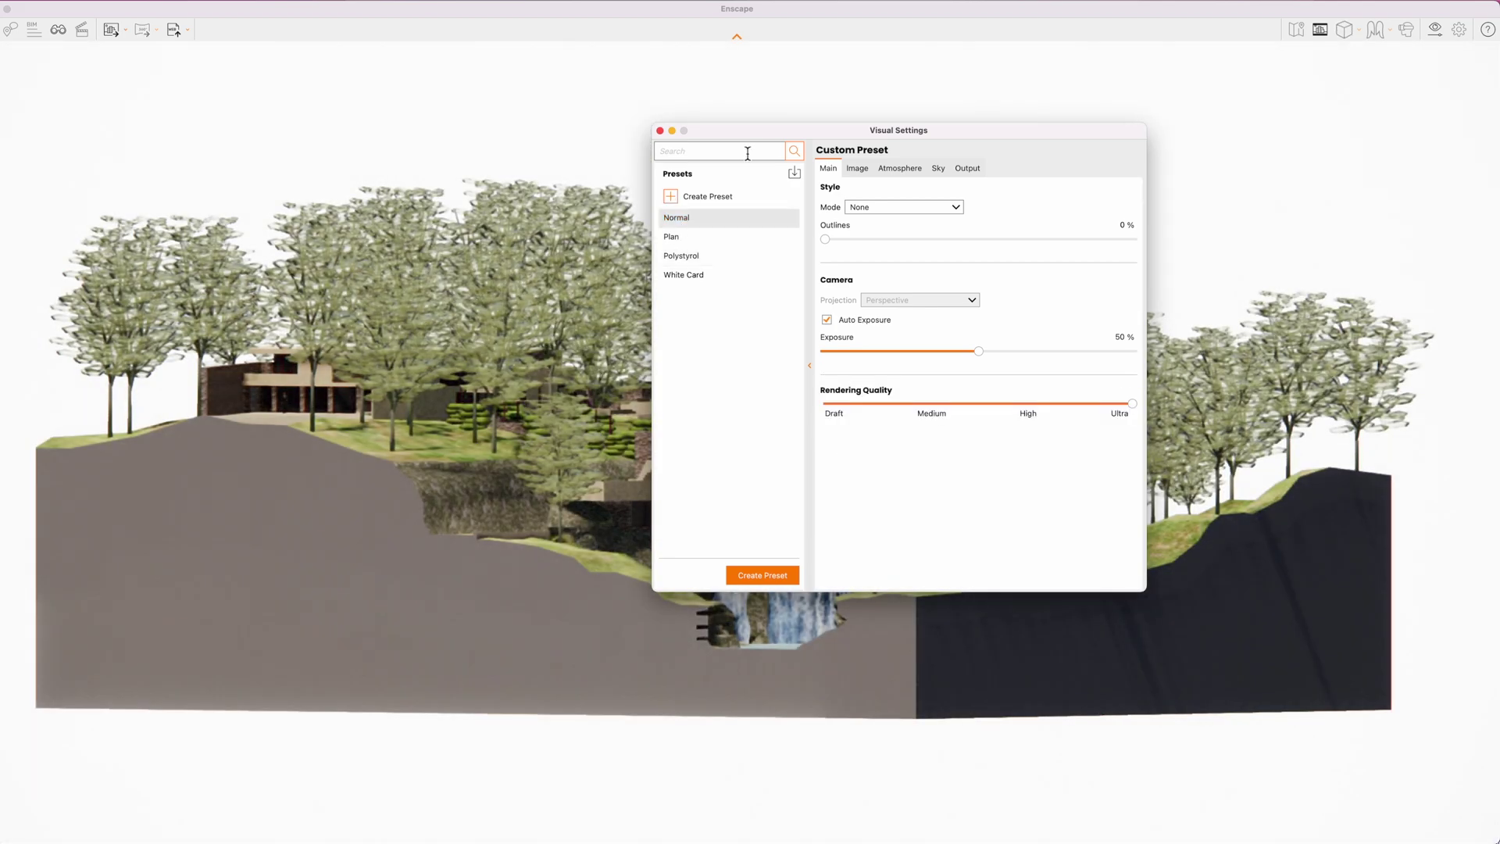
Step: Move Visual Settings aside and apply the Plan preset to the render
drag(767, 134, 1049, 92)
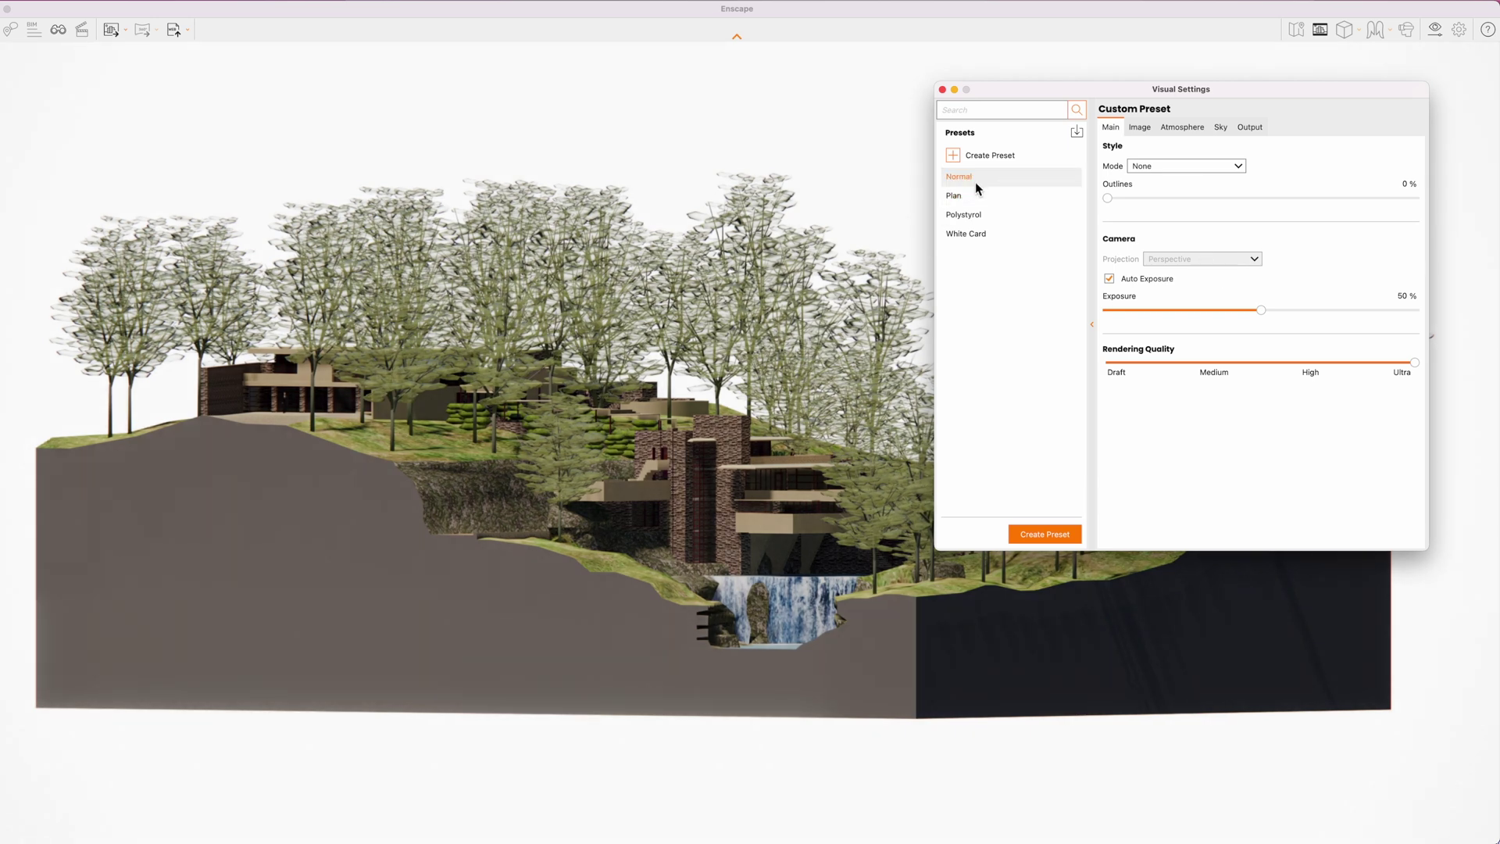
click(973, 181)
click(977, 196)
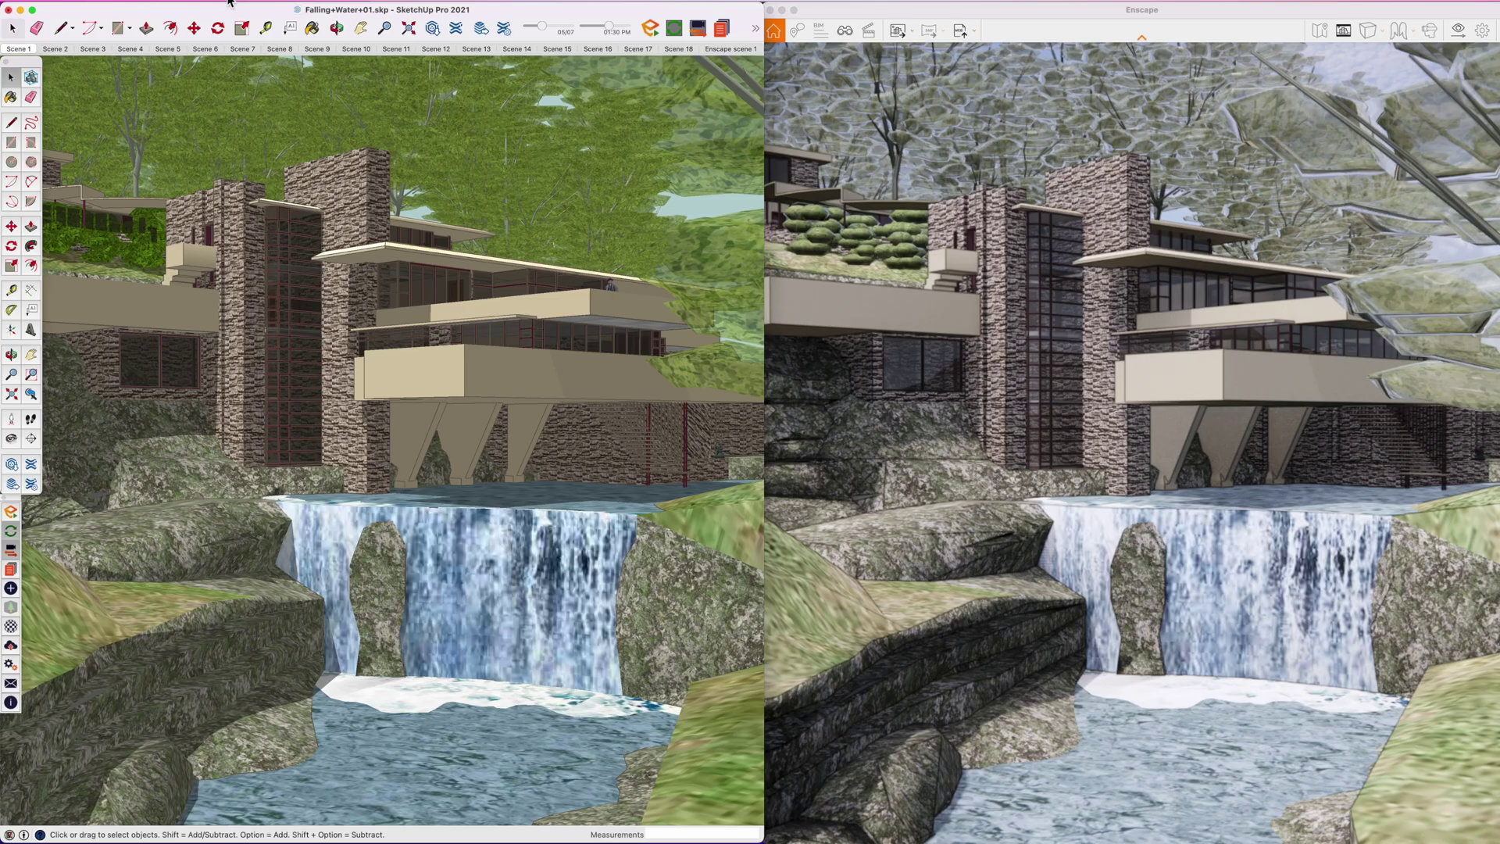
click(225, 2)
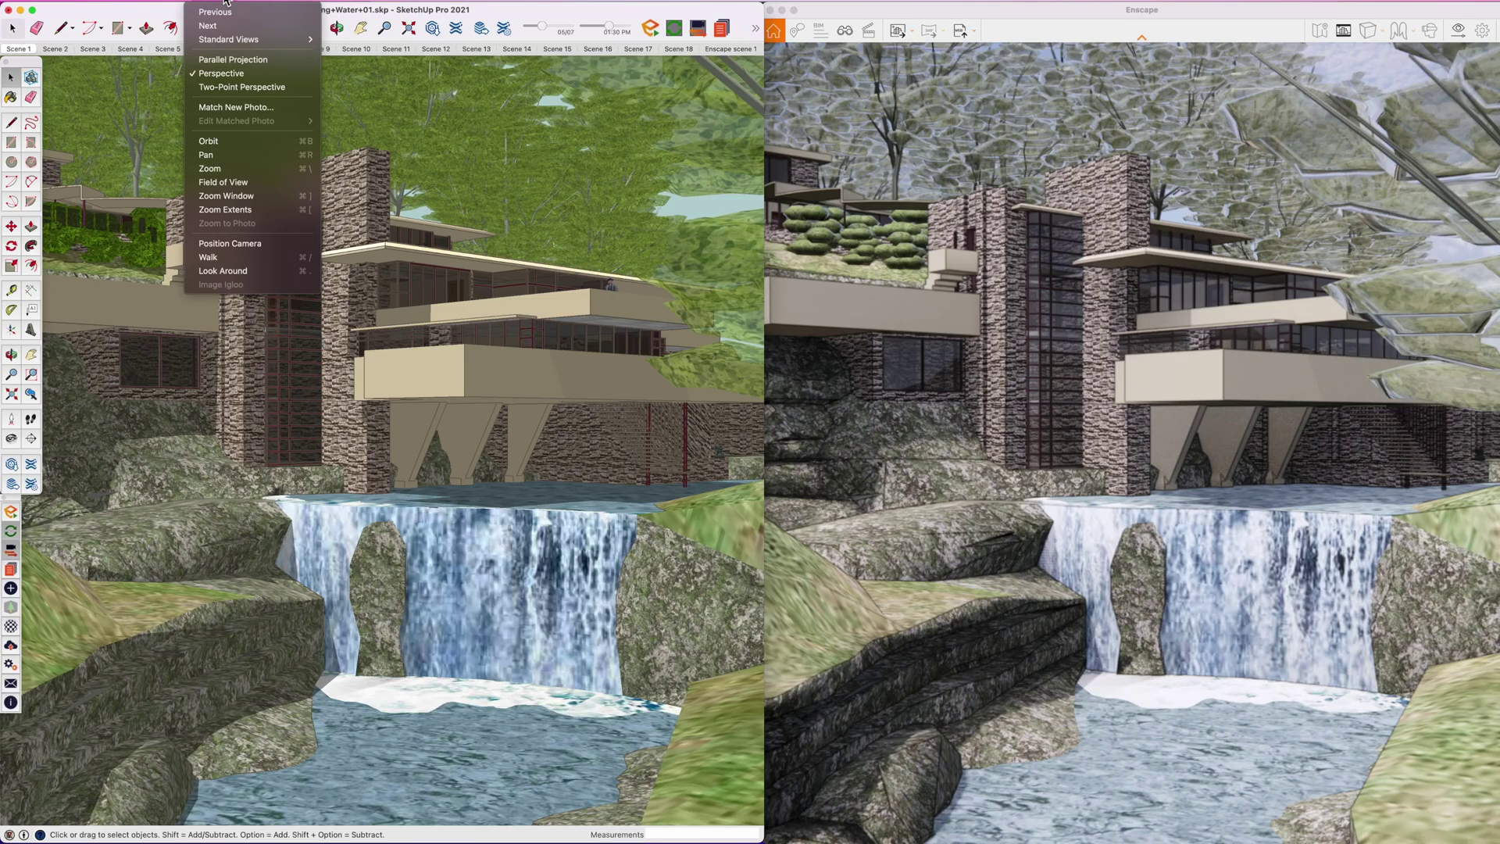
Step: Switch SketchUp's camera to Parallel Projection and back Enscape's camera away slightly
click(225, 61)
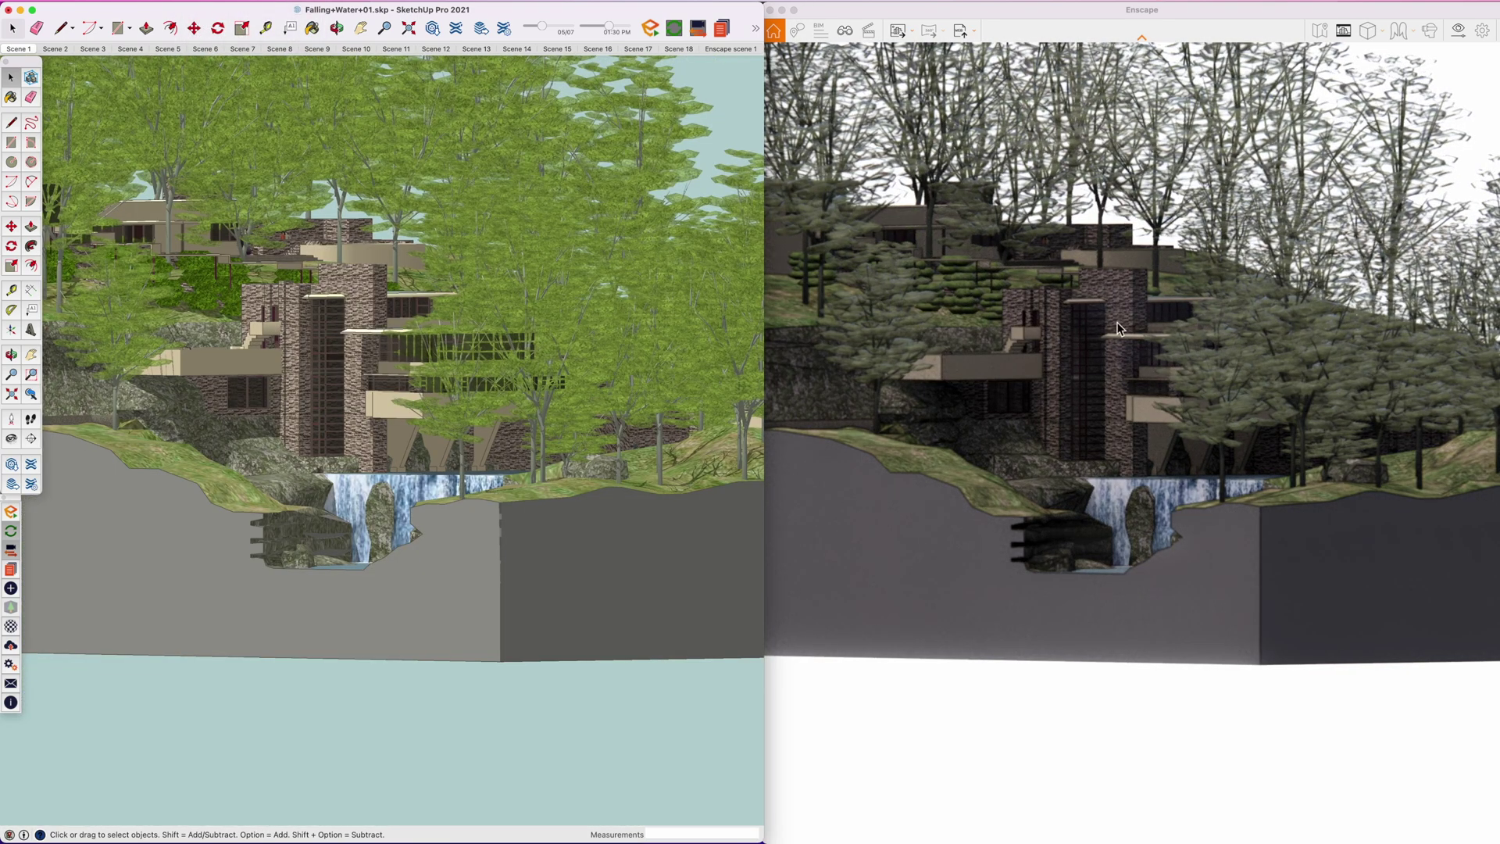
click(1084, 465)
key(s)
key(d)
Step: Move Enscape's sun to about 14:04 and apply the Polystyrol preset in Visual Settings
key(w)
shift+right_drag(1226, 522, 1227, 523)
key(i)
shift+right_drag(1226, 523, 1226, 523)
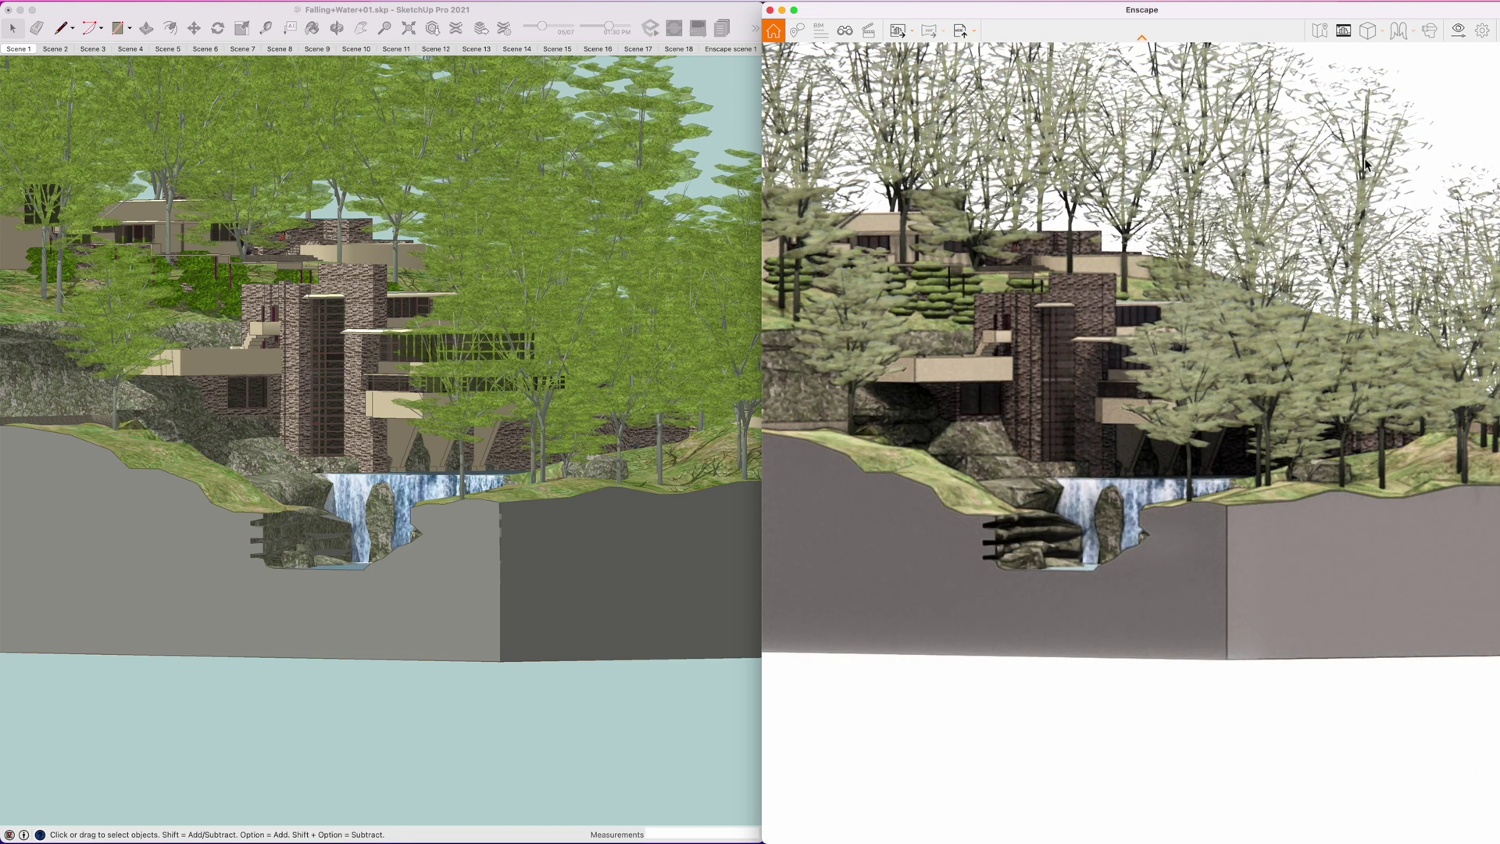
click(1460, 31)
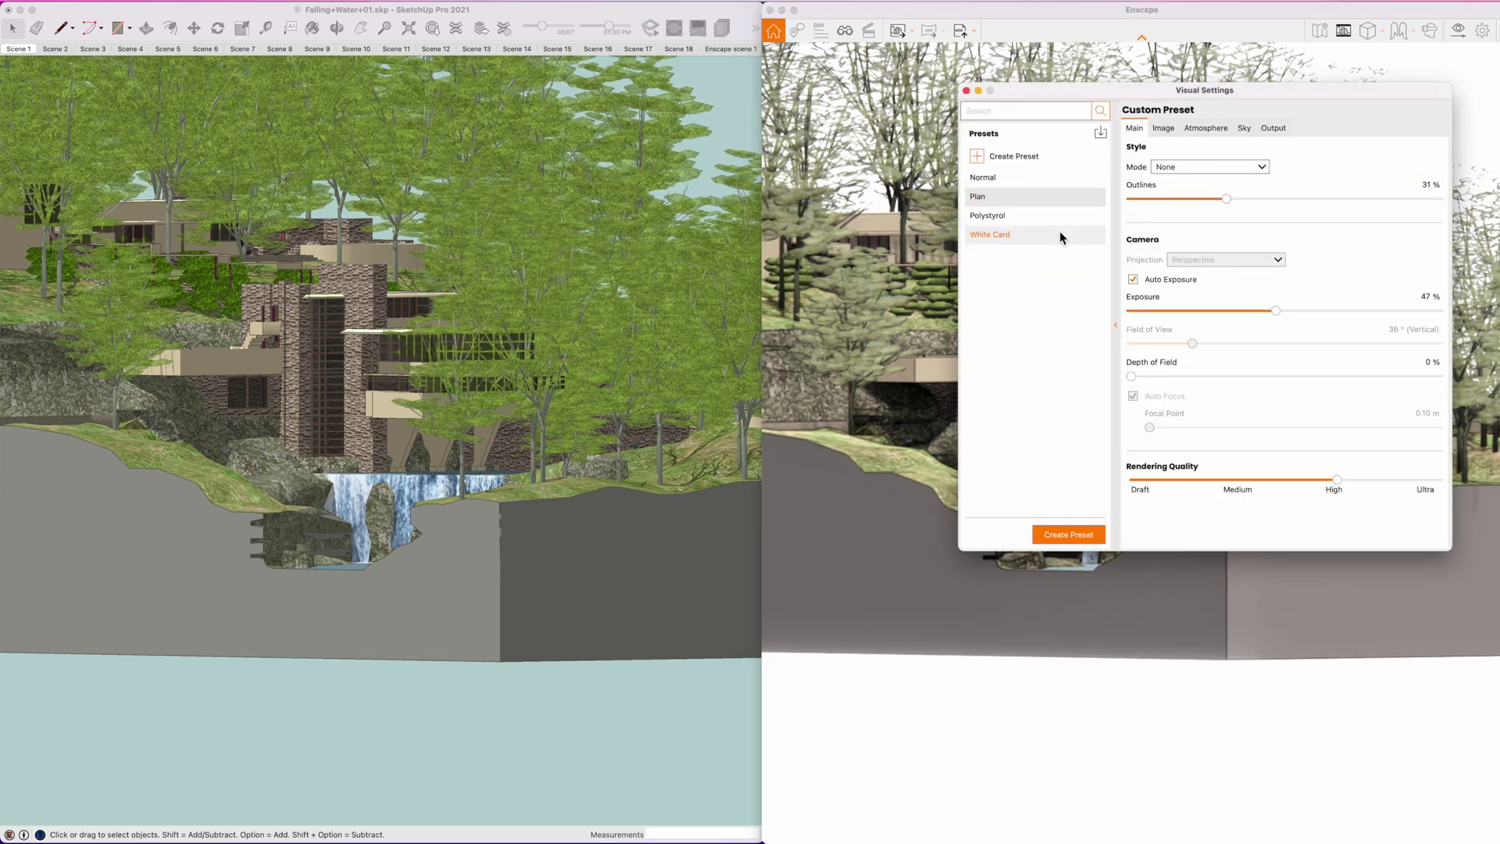
click(986, 219)
Step: Apply the White Card preset, resync Enscape to SketchUp's orthographic view, and close Visual Settings
drag(1053, 97, 353, 175)
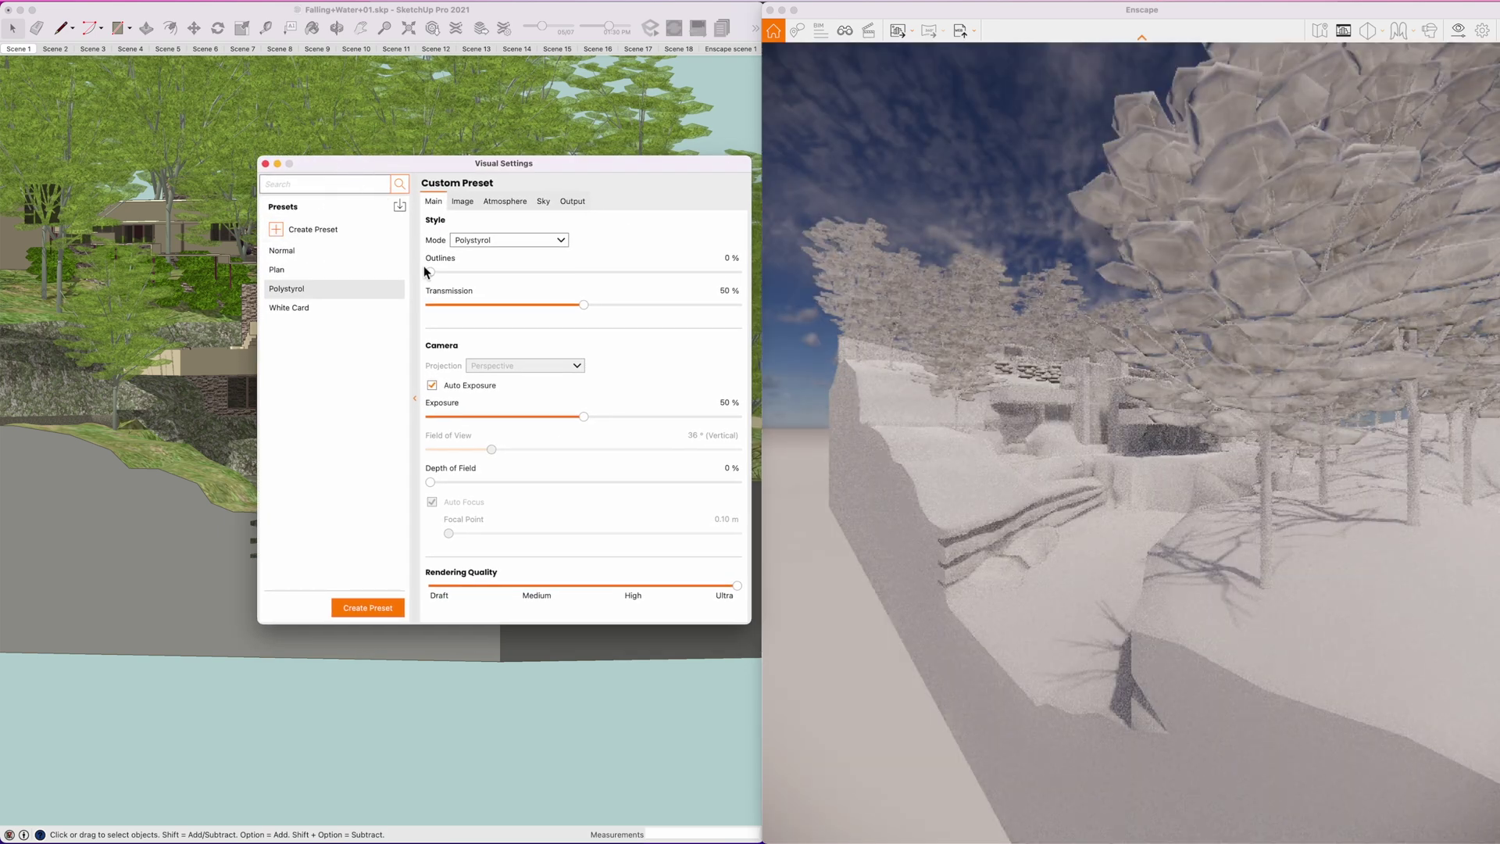
click(291, 309)
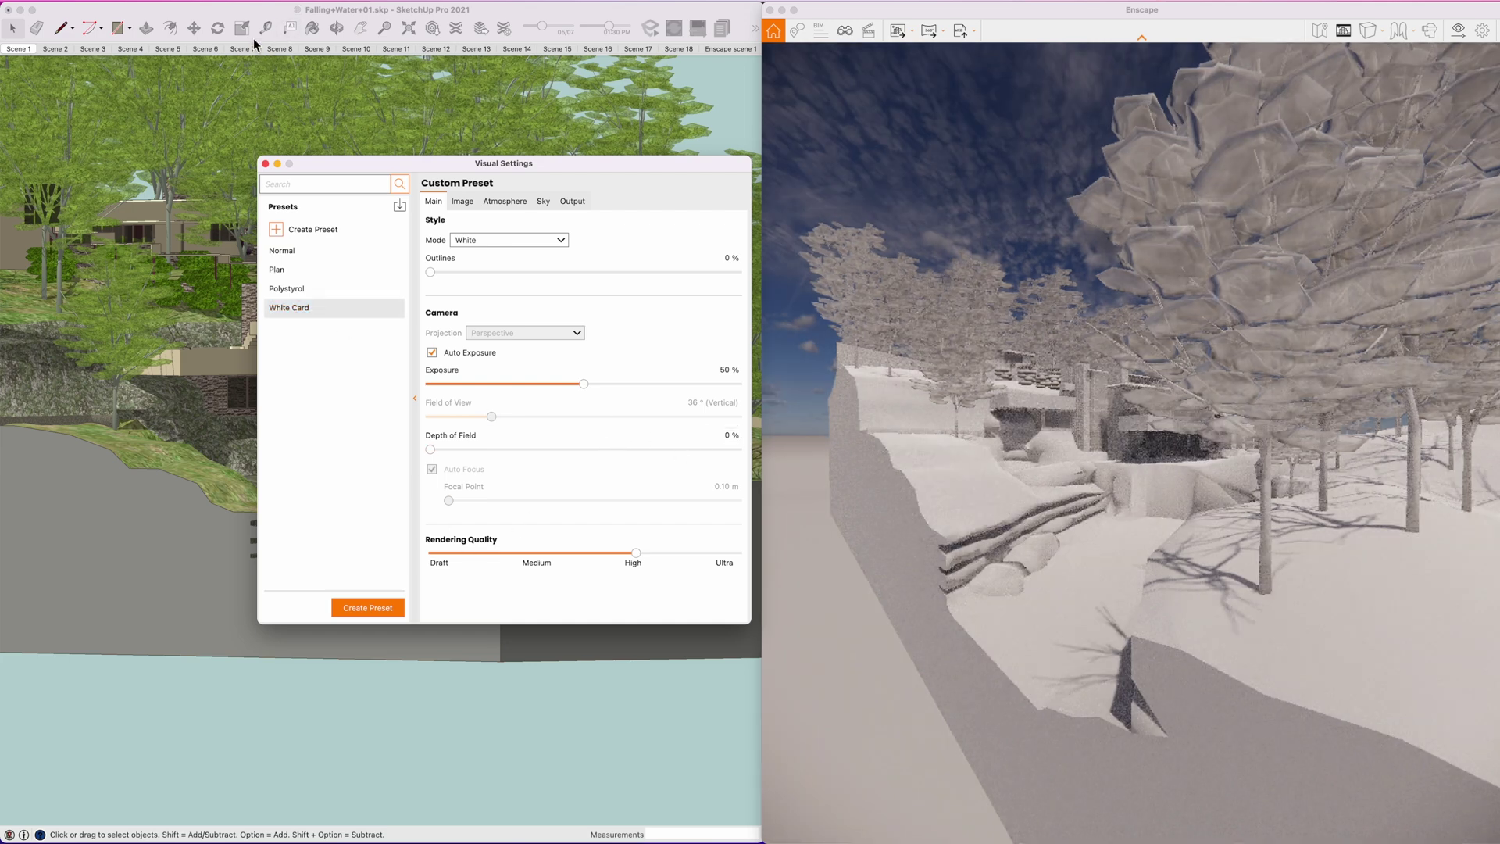
click(258, 11)
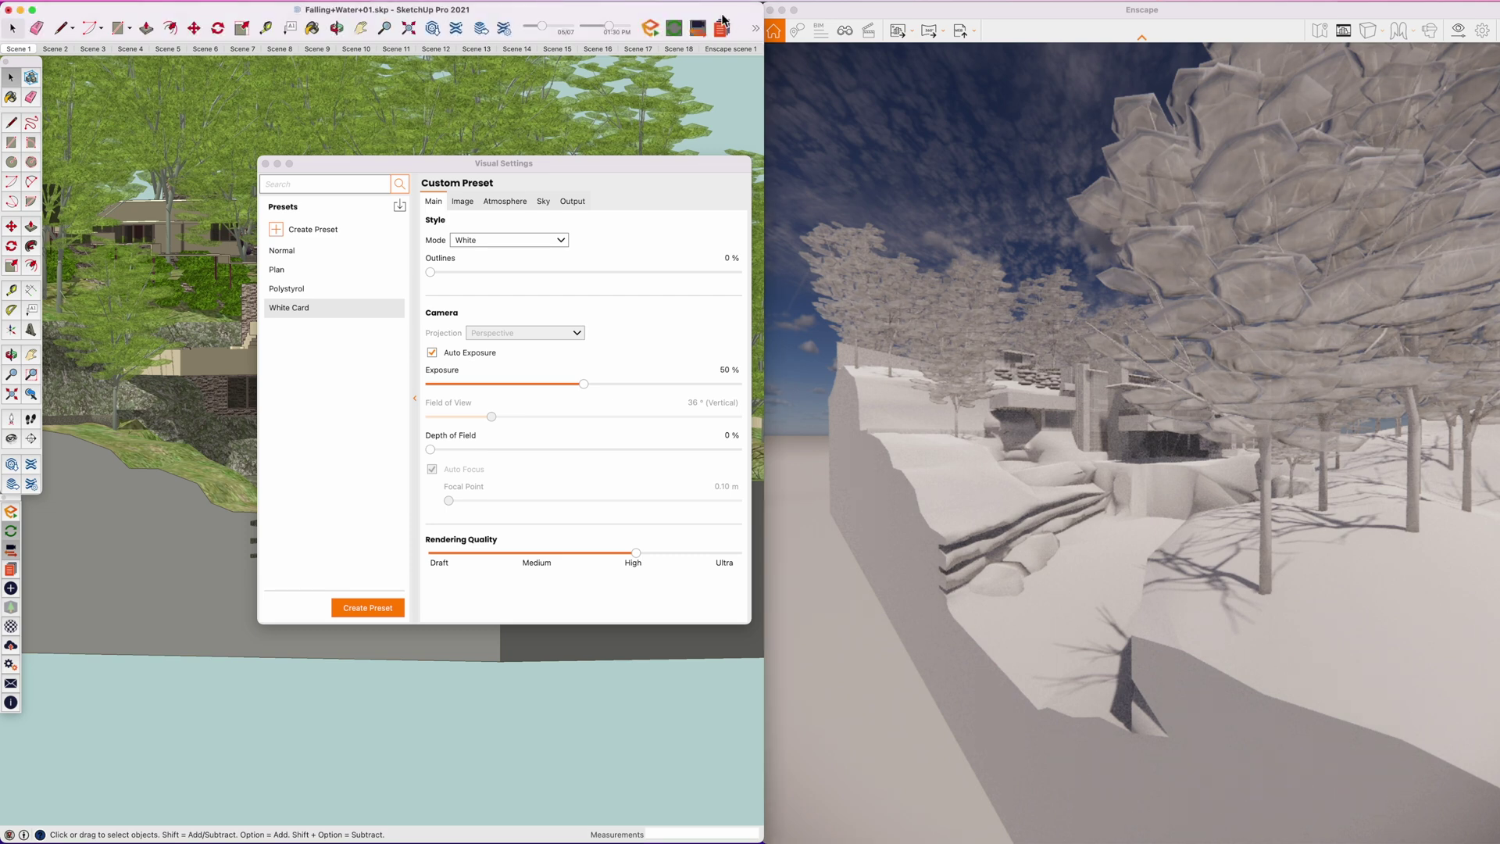
click(699, 30)
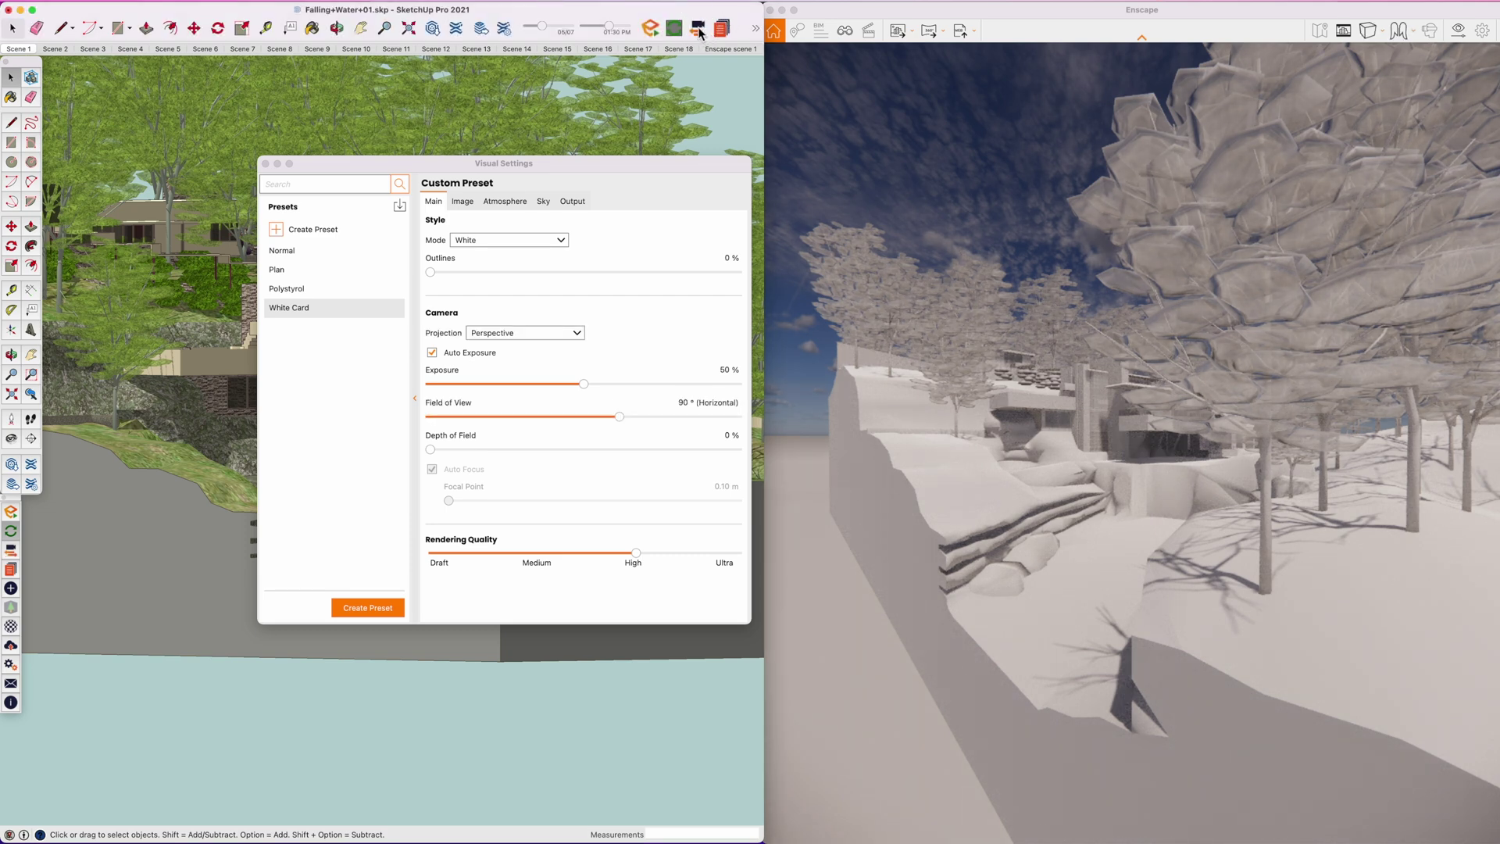
click(700, 35)
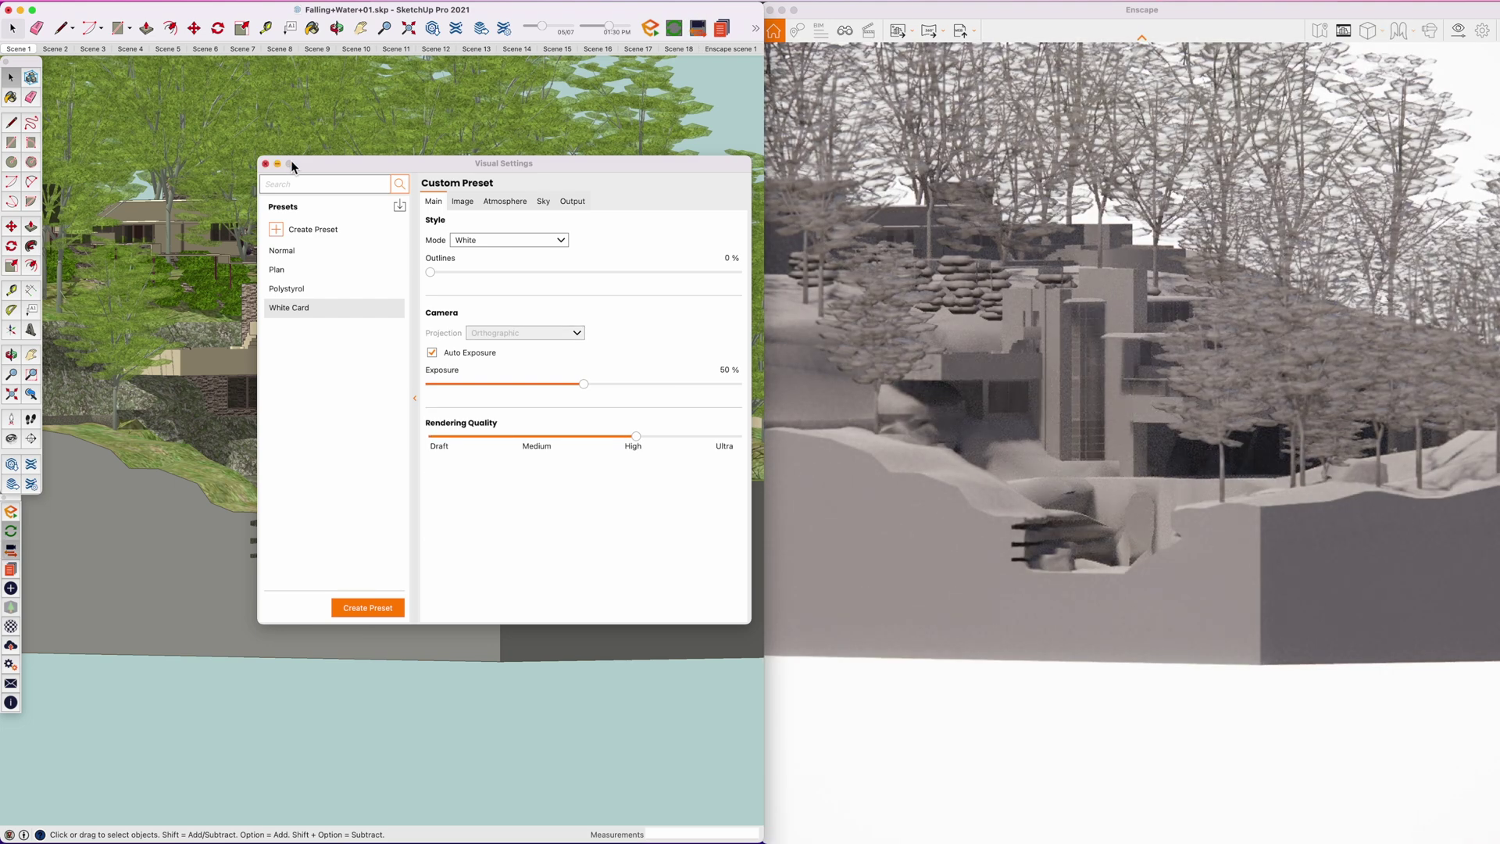
click(278, 164)
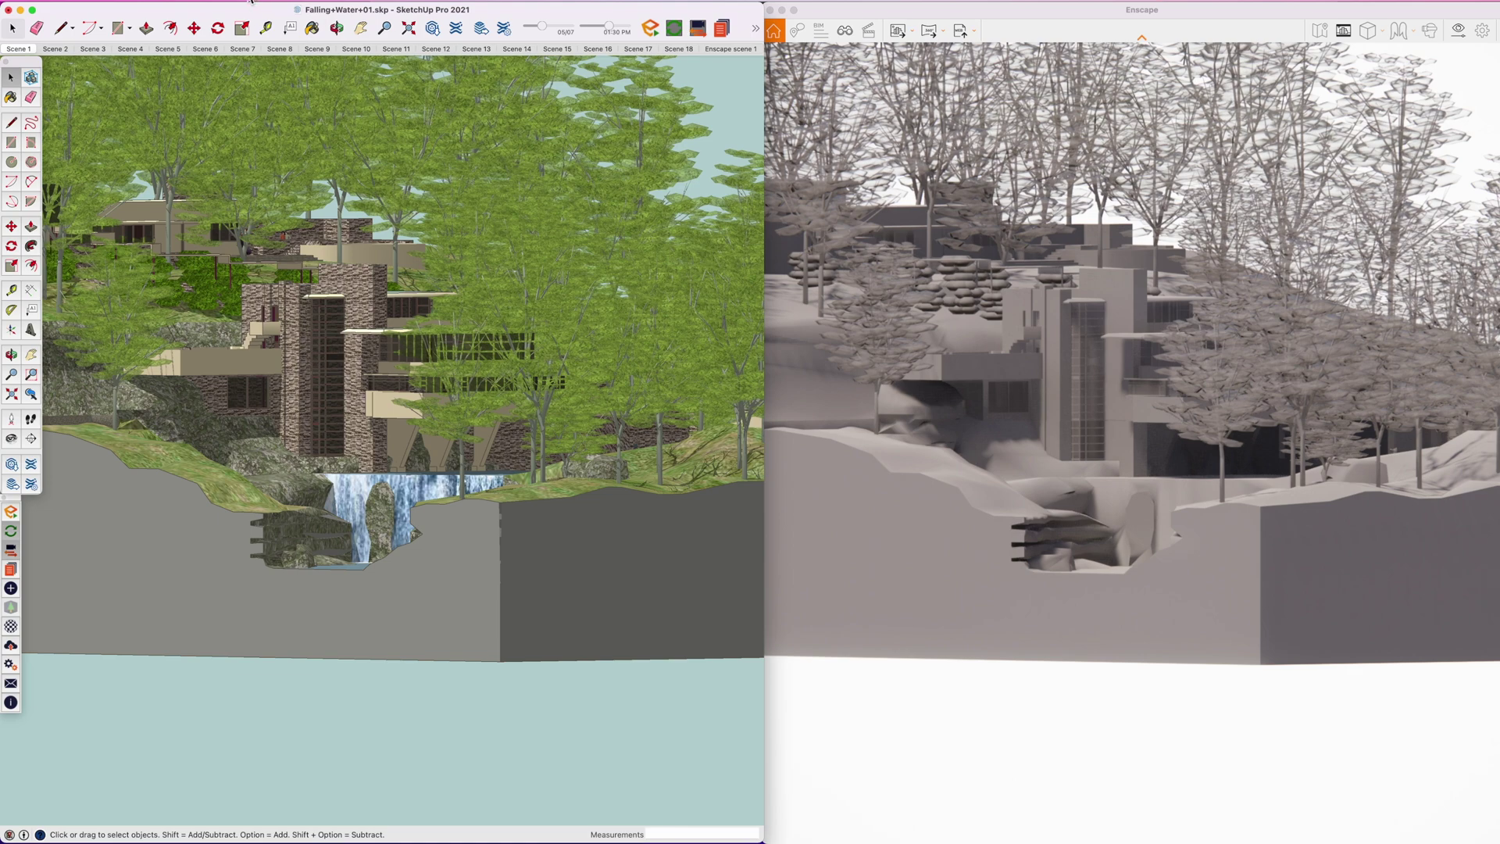
Step: Switch SketchUp to the Top standard view for an orthographic plan
click(216, 3)
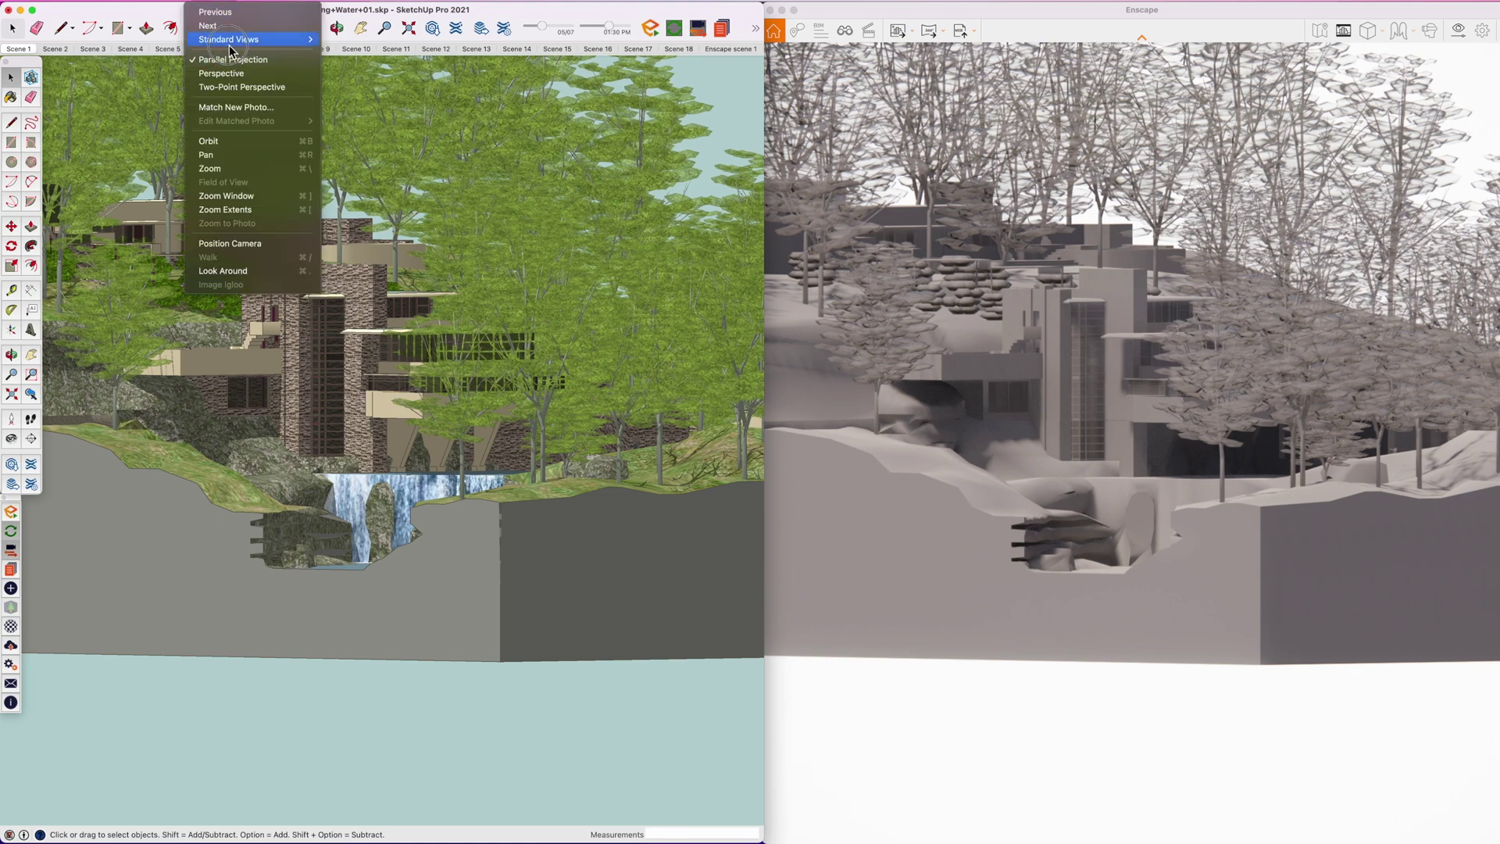
mouse_move(235, 39)
click(363, 49)
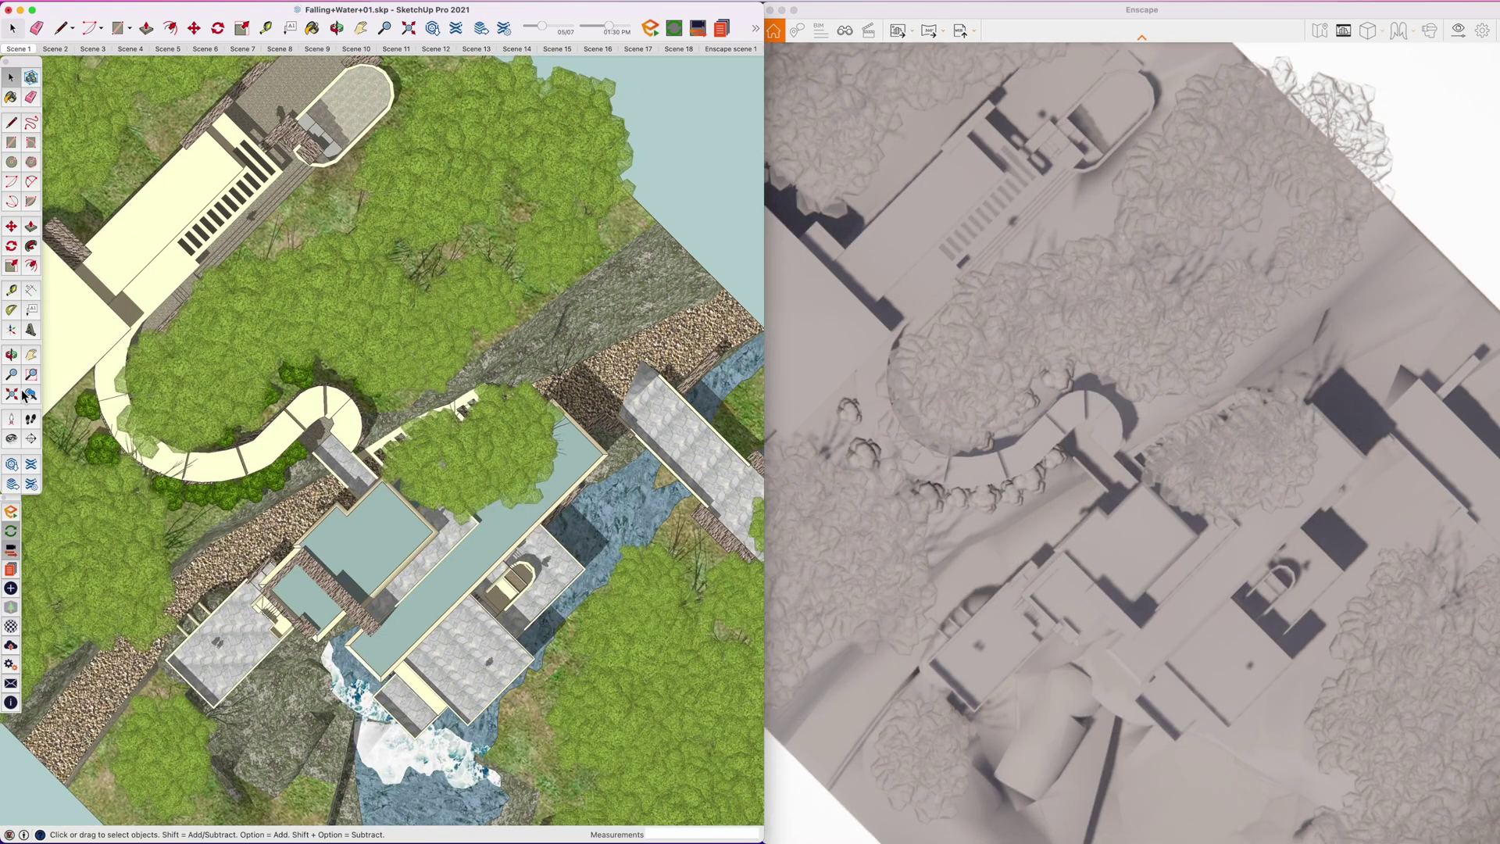
Step: Pan the plan up to show the house and maximize the Enscape window
click(30, 354)
drag(338, 507, 337, 350)
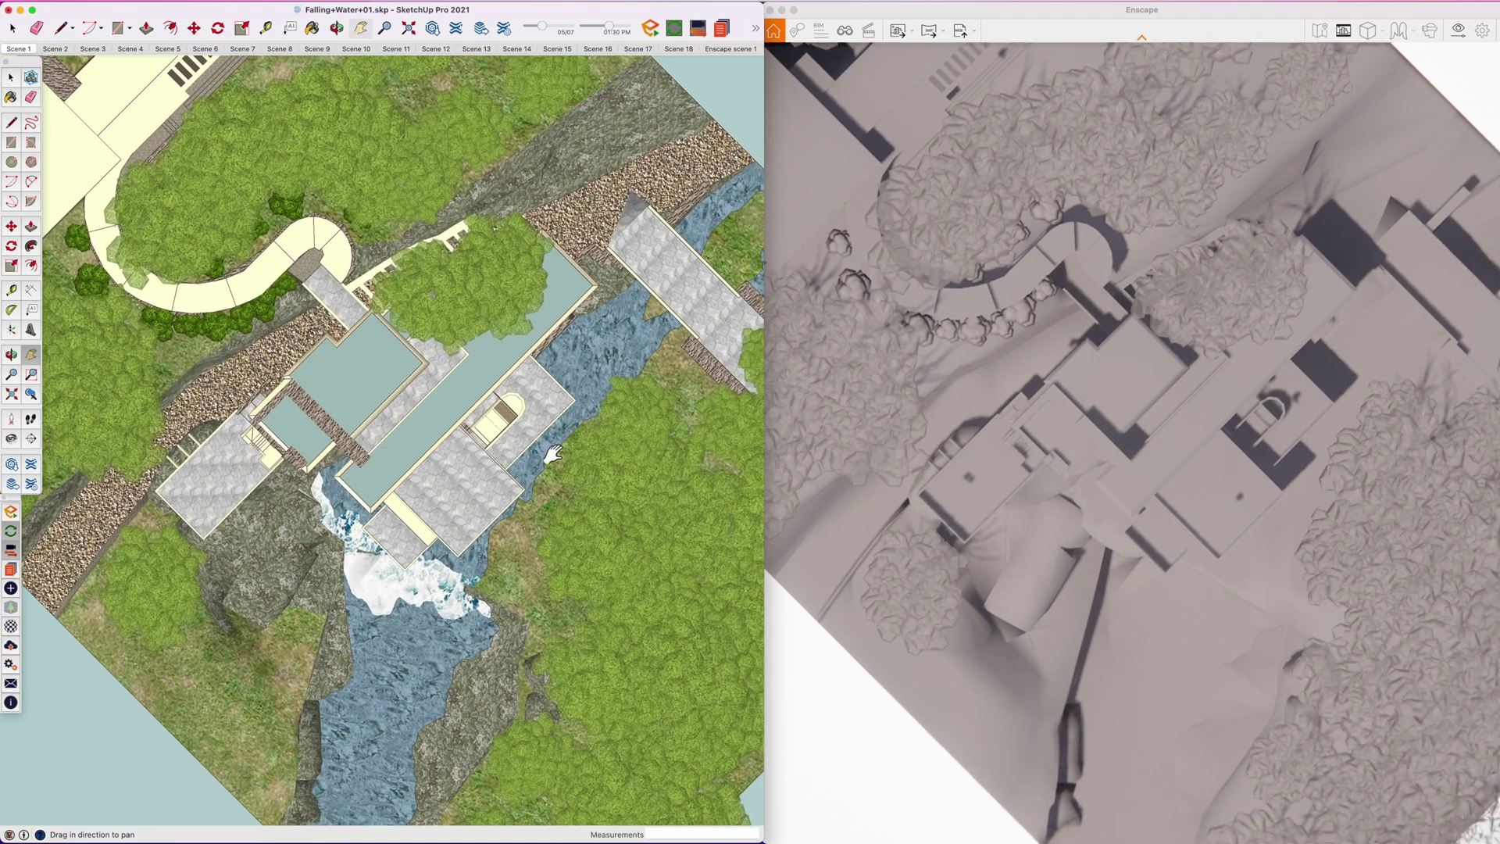
click(794, 10)
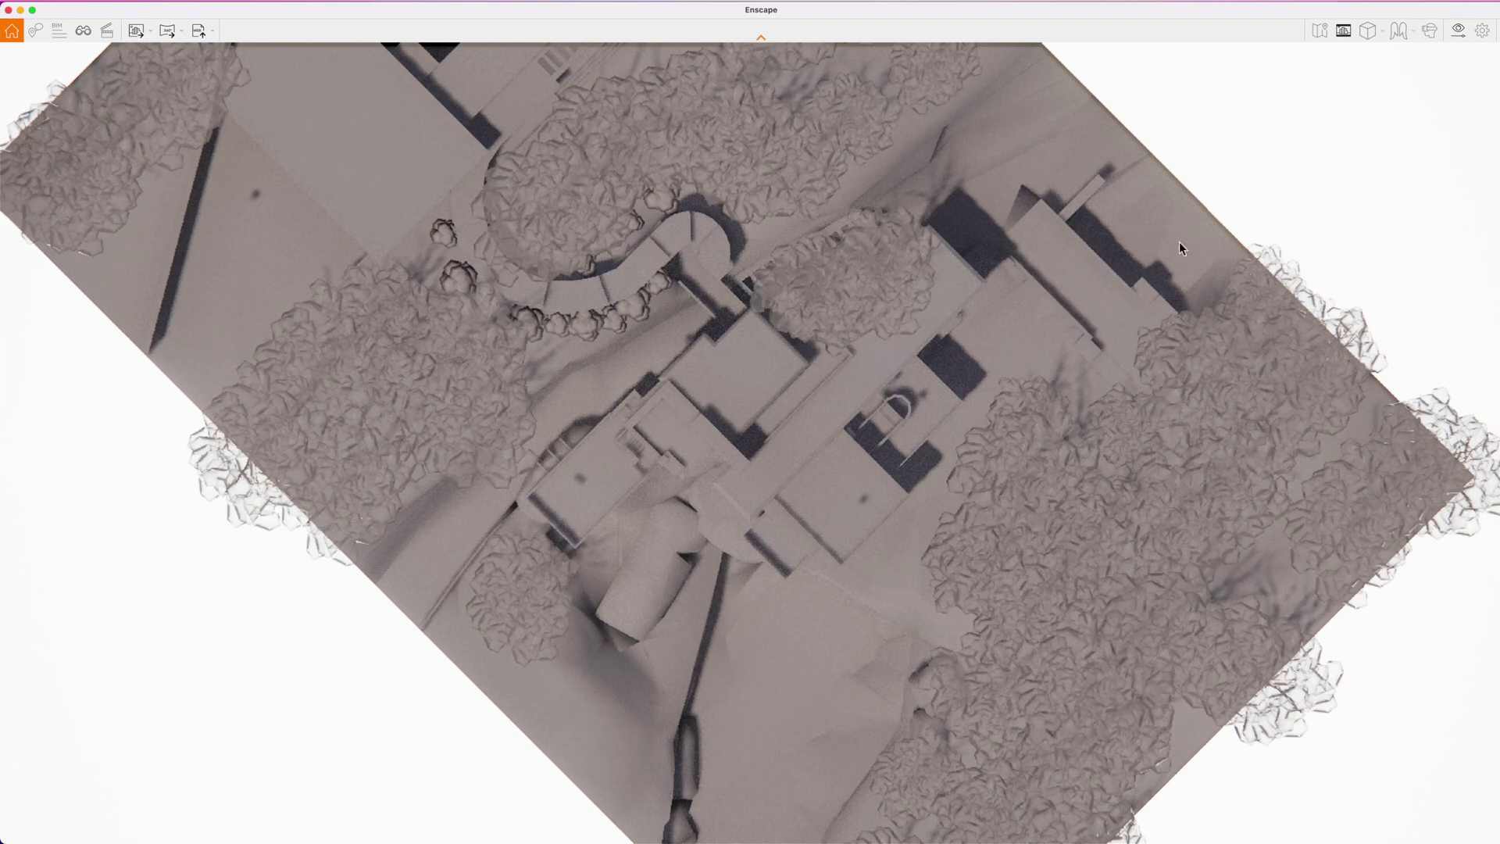
Step: Apply the Normal preset with Outlines at 11%, then minimize Visual Settings
click(1458, 32)
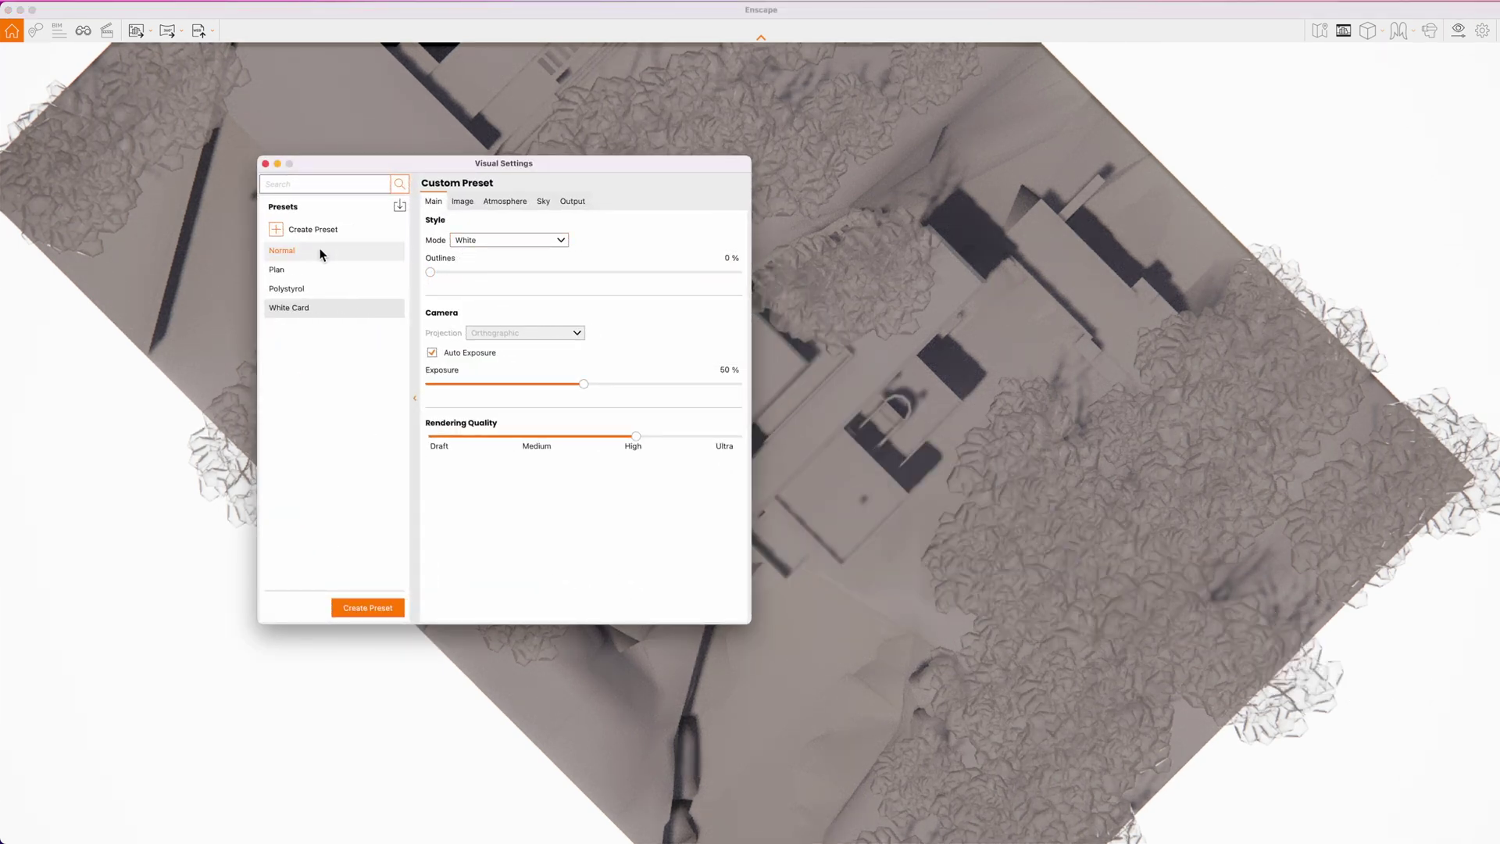
click(320, 252)
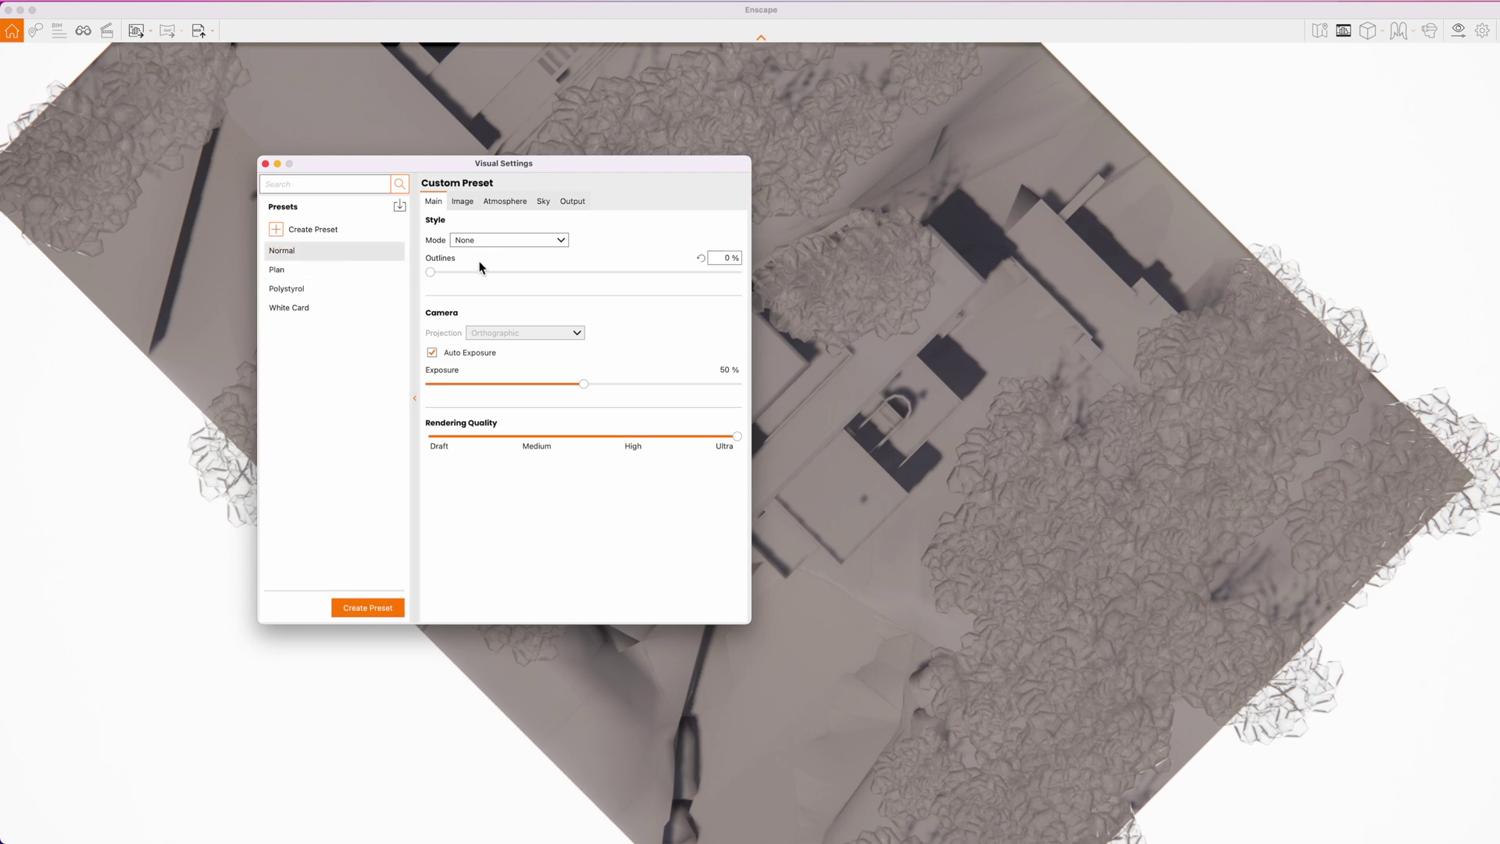
drag(431, 272, 464, 272)
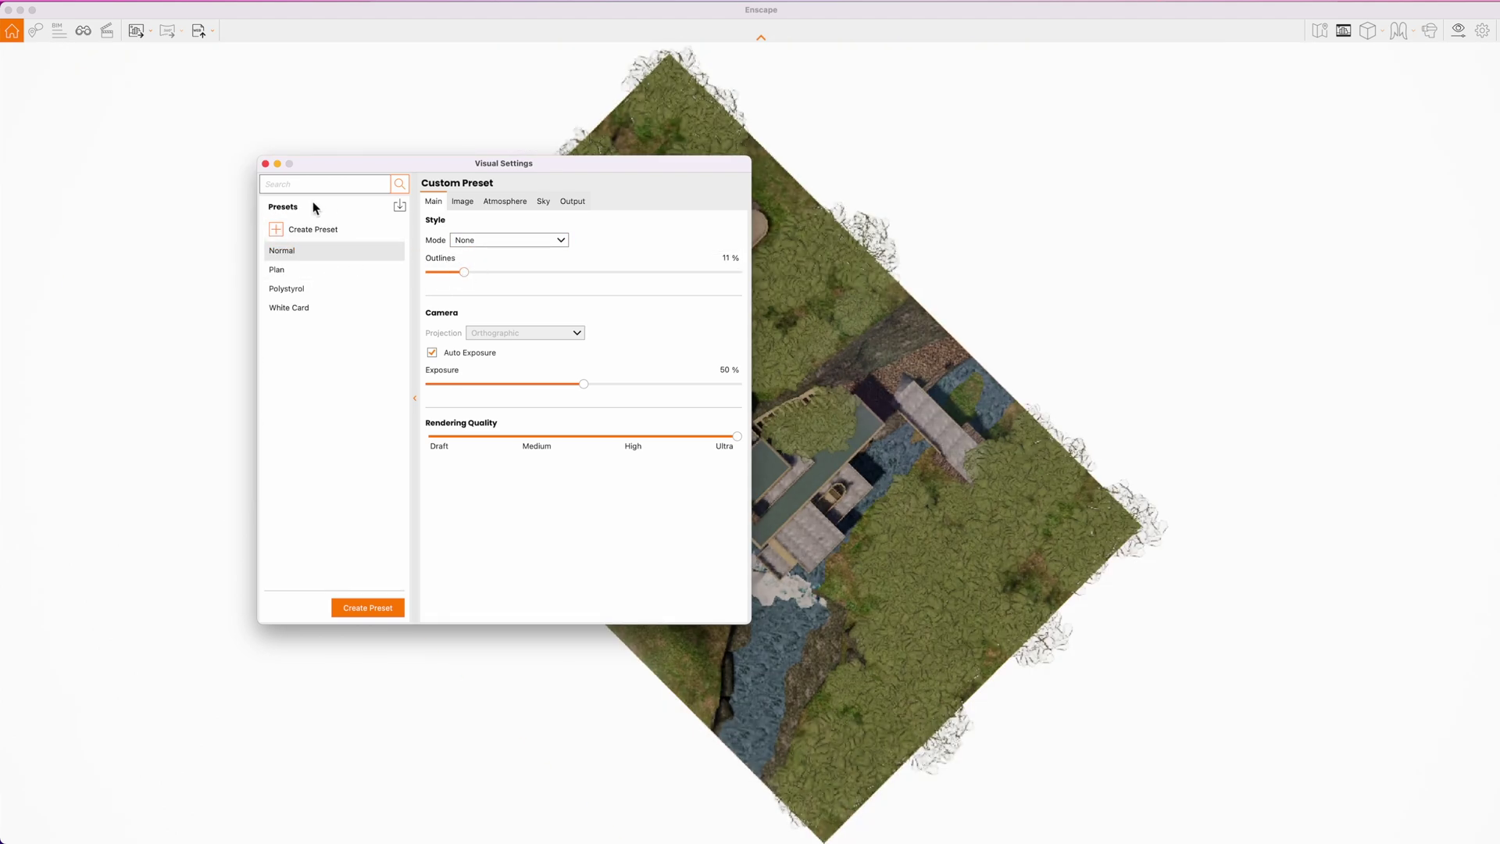
click(276, 163)
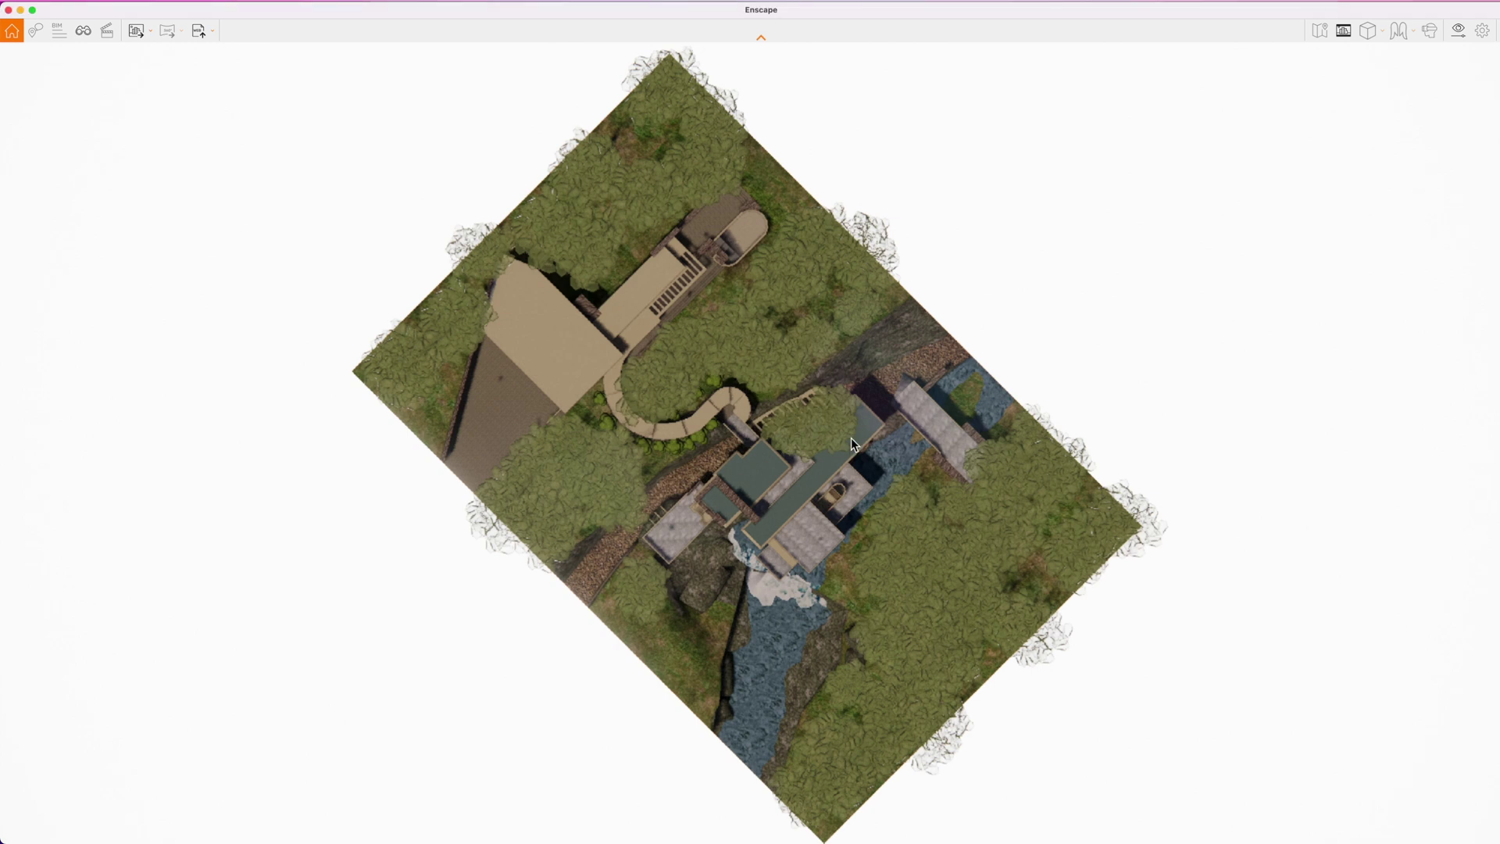
Step: Zoom into the Enscape plan view and shift the sun for afternoon shadows
drag(963, 494, 956, 495)
scroll(915, 508, up, 3)
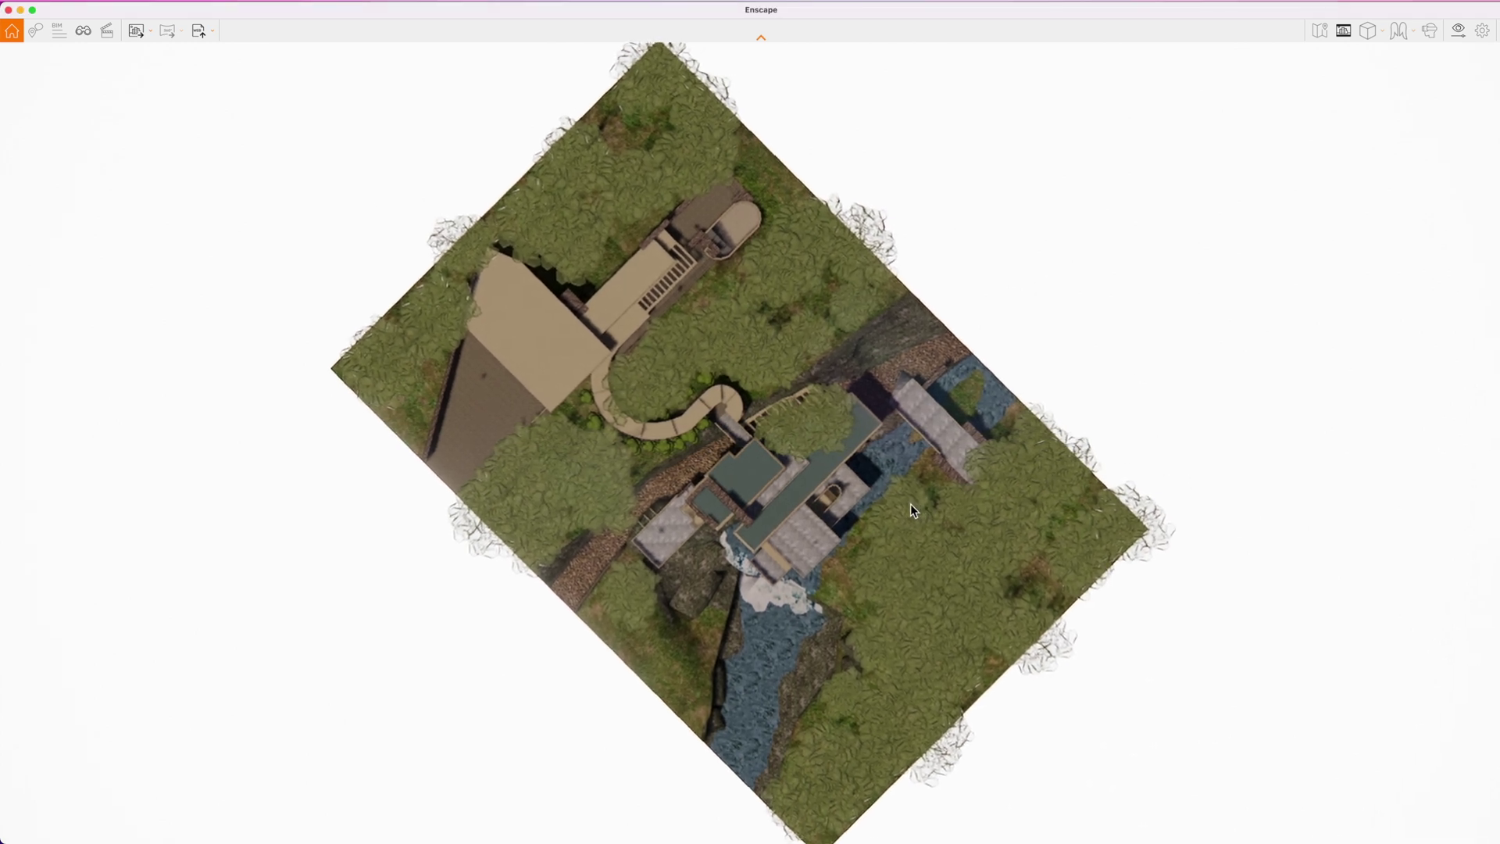
scroll(913, 510, up, 3)
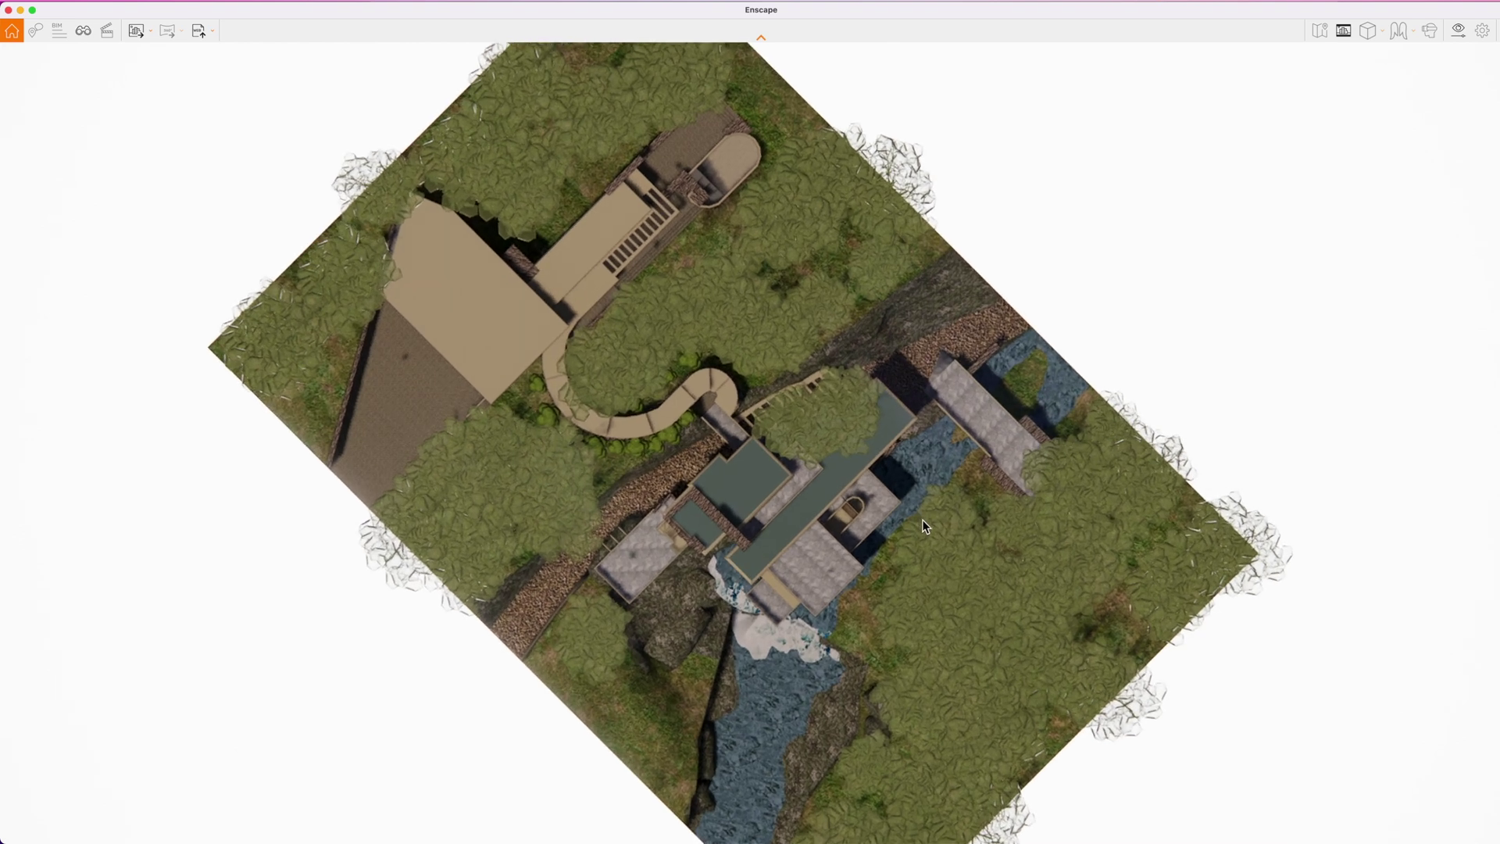
mouse_move(1015, 463)
shift+right_down()
mouse_move(1054, 463)
mouse_move(983, 462)
mouse_move(1008, 462)
shift+right_up()
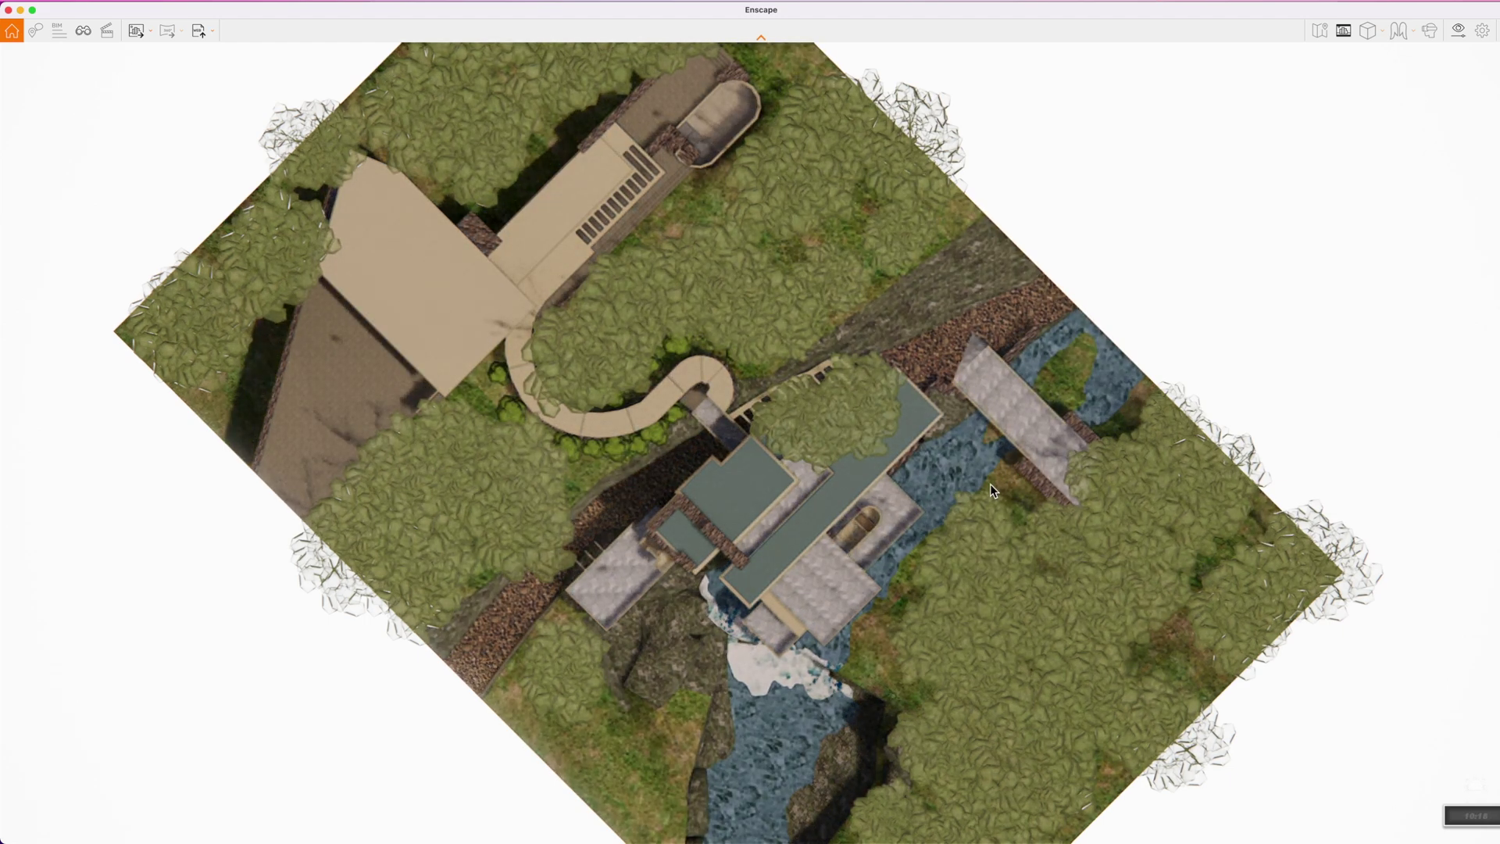
Step: Frame a close top-down view of the house and bring up the screenshot save options
scroll(991, 484, up, 2)
scroll(1000, 490, up, 3)
middle_drag(1000, 490, 982, 393)
scroll(996, 494, up, 3)
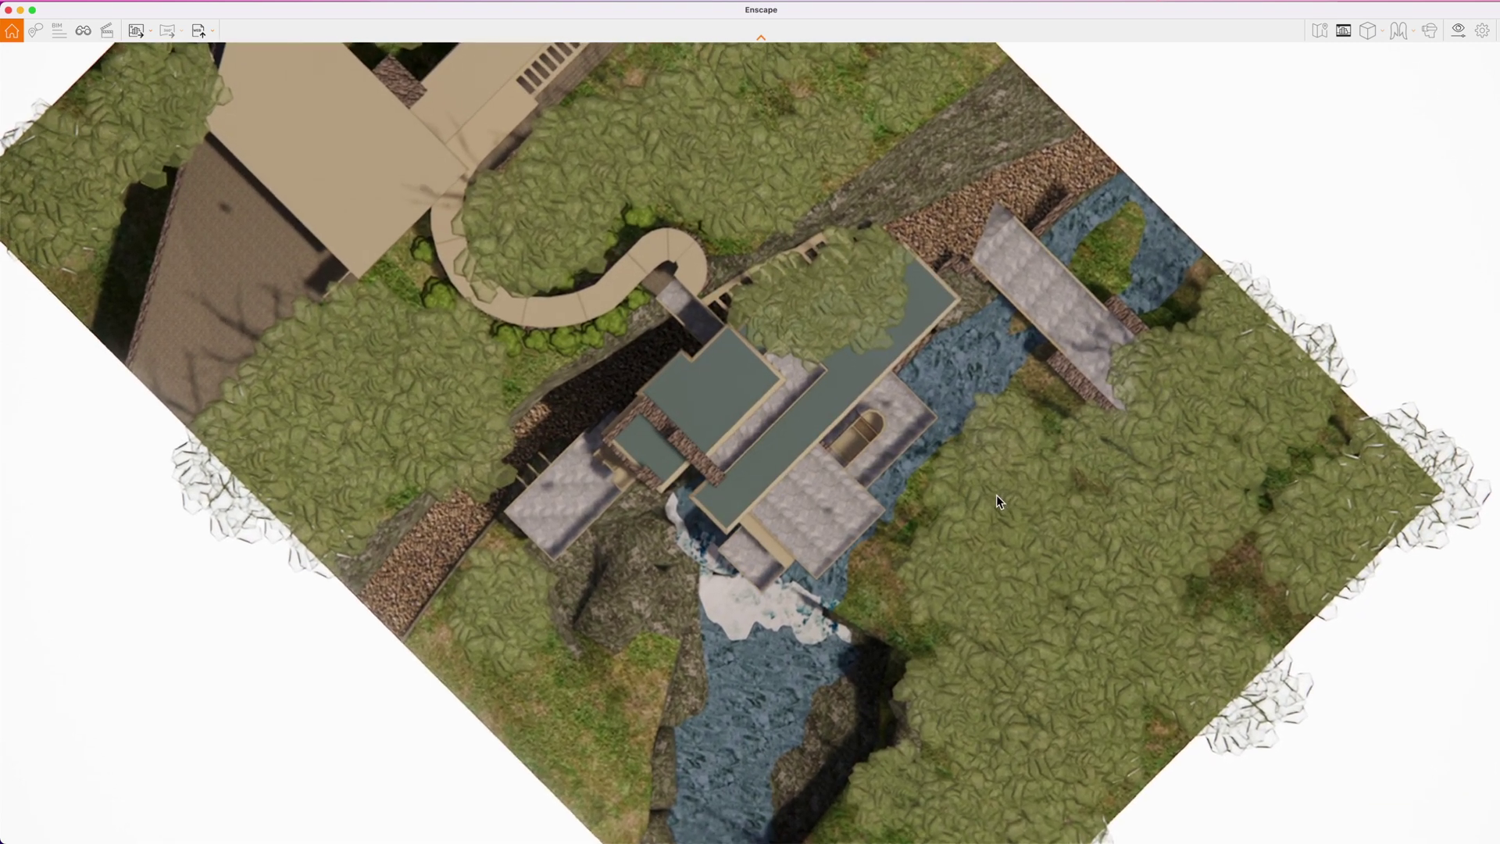
scroll(1095, 522, up, 5)
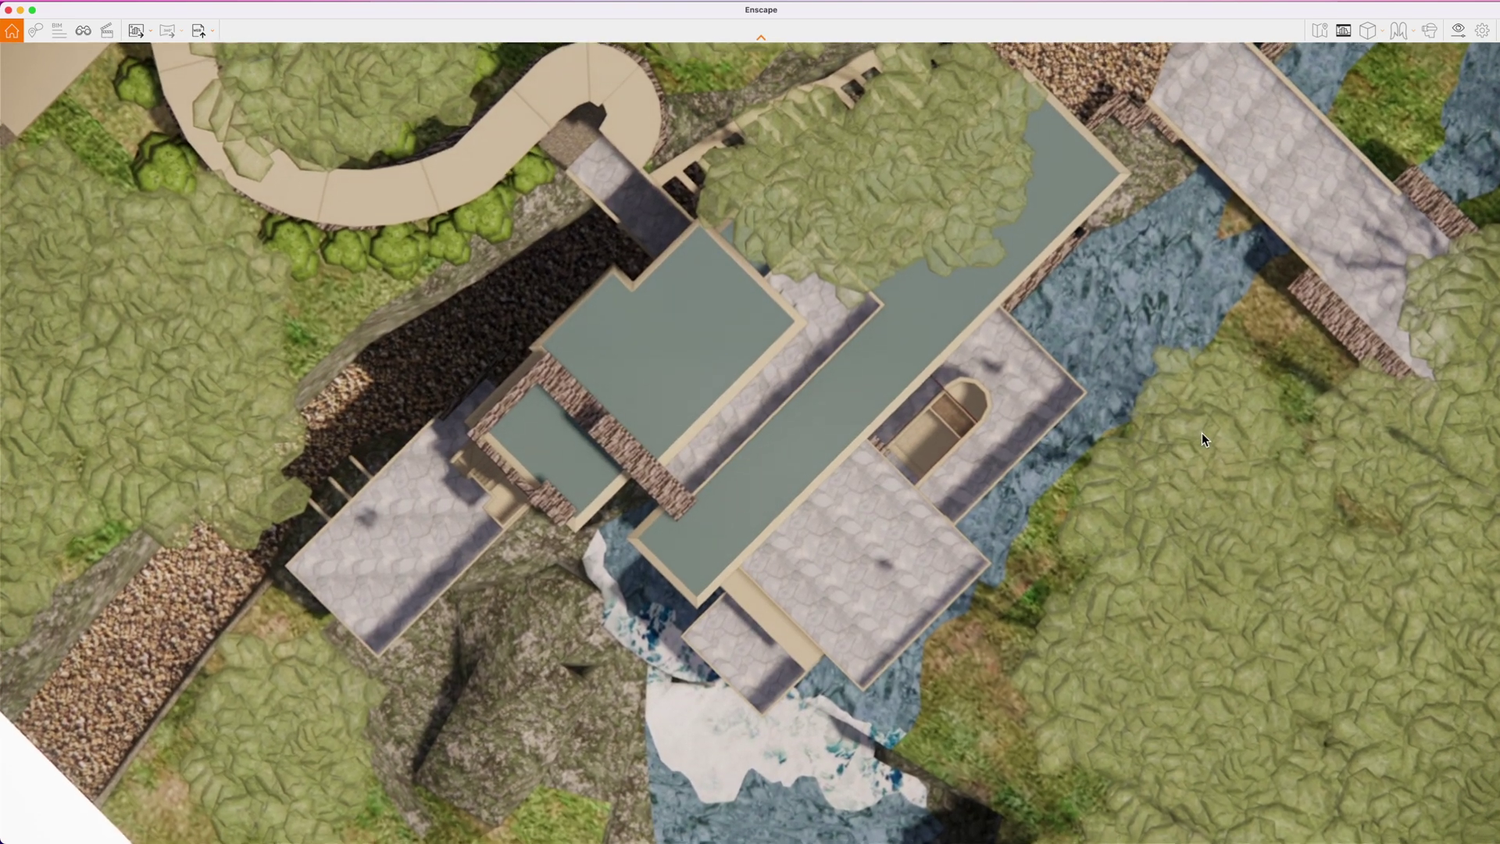
middle_drag(1201, 433, 1151, 437)
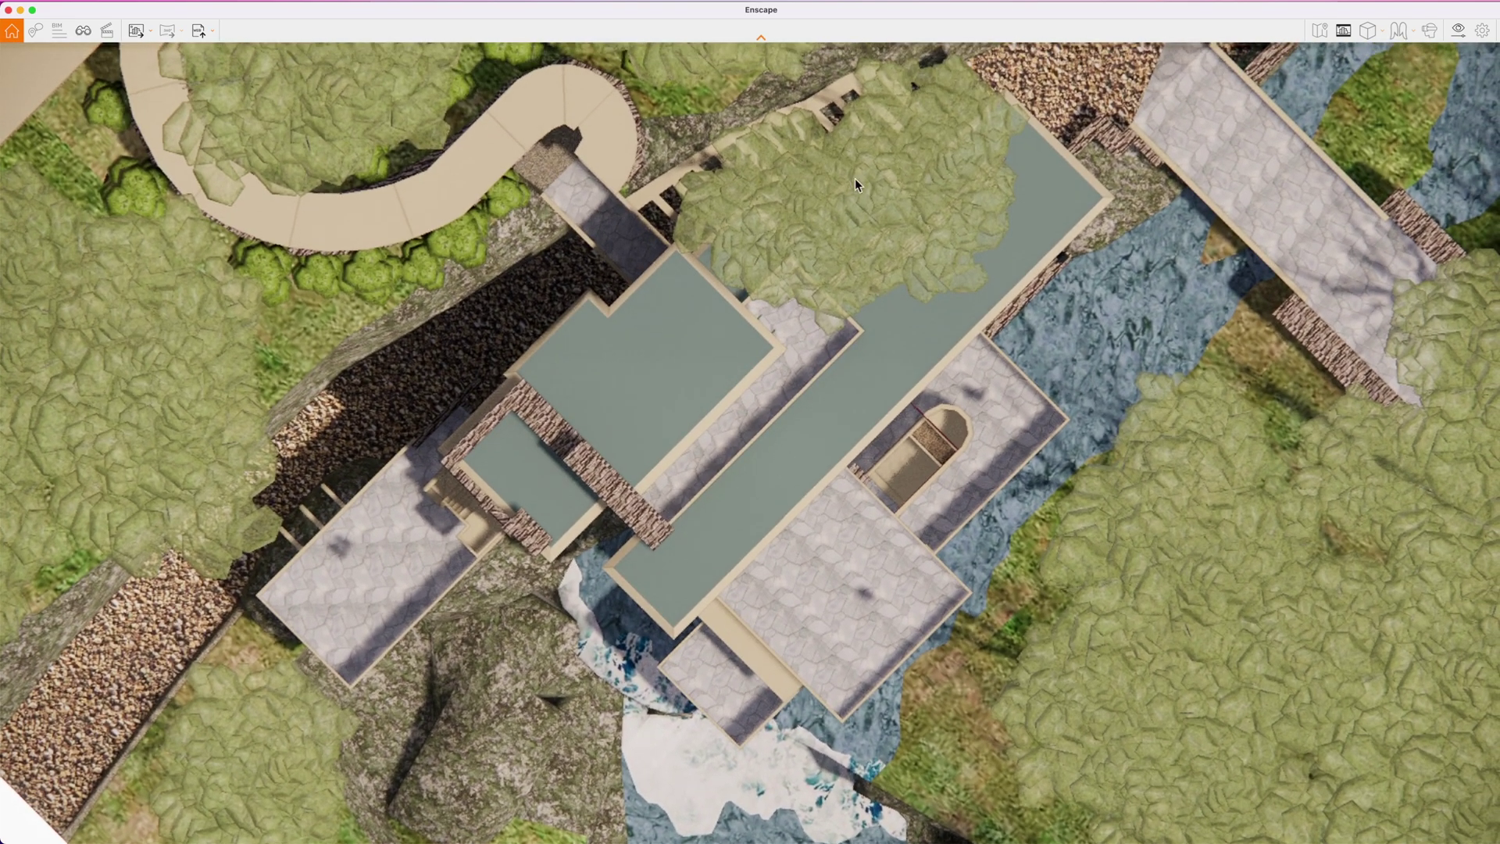
click(138, 31)
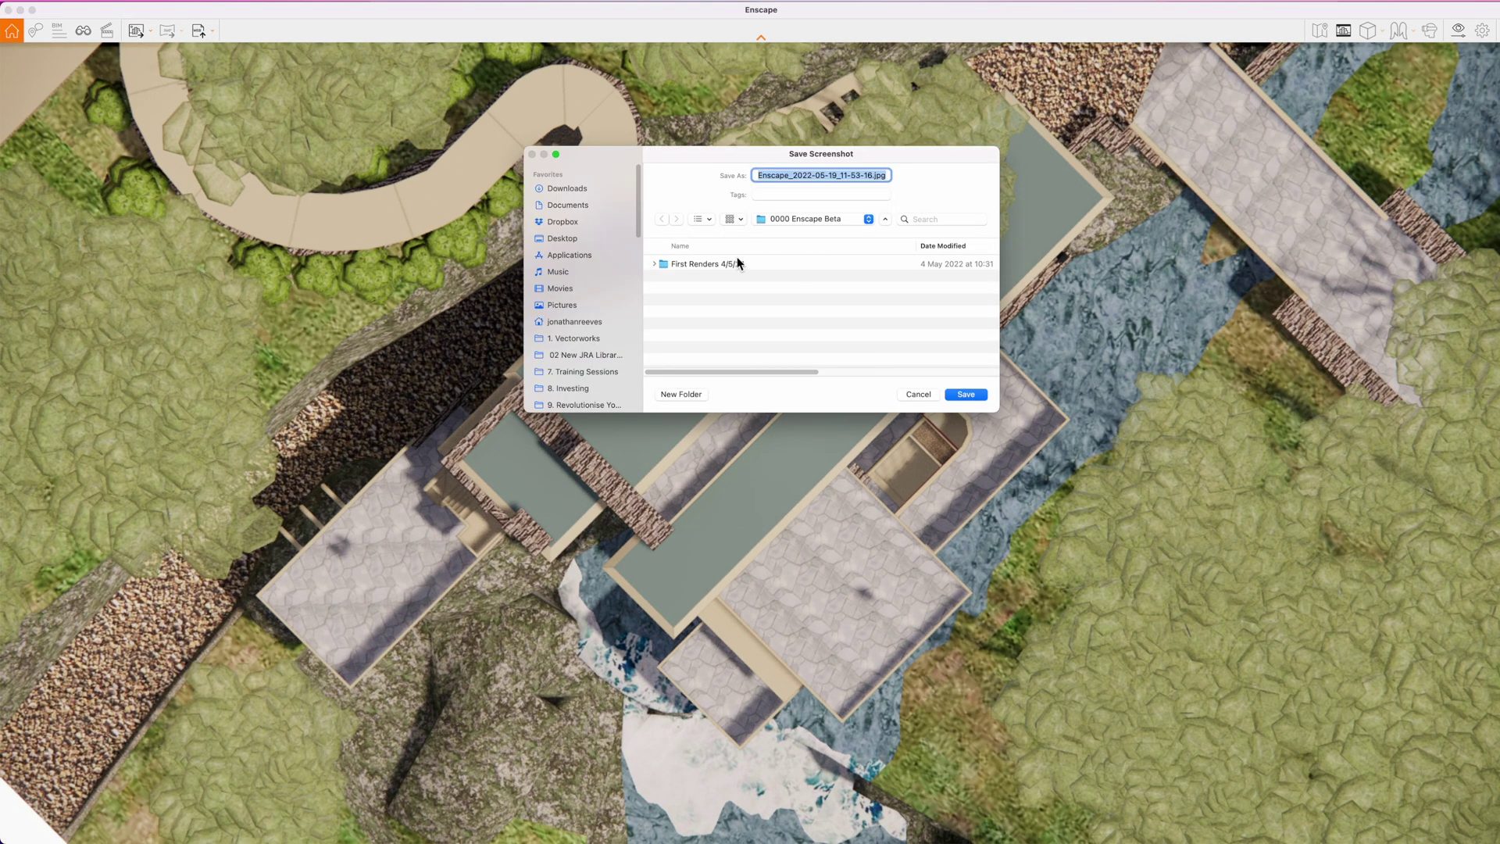
Step: Save the plan screenshot Enscape_2022-05-19_11-53-16.jpg into the Renders folder
click(784, 220)
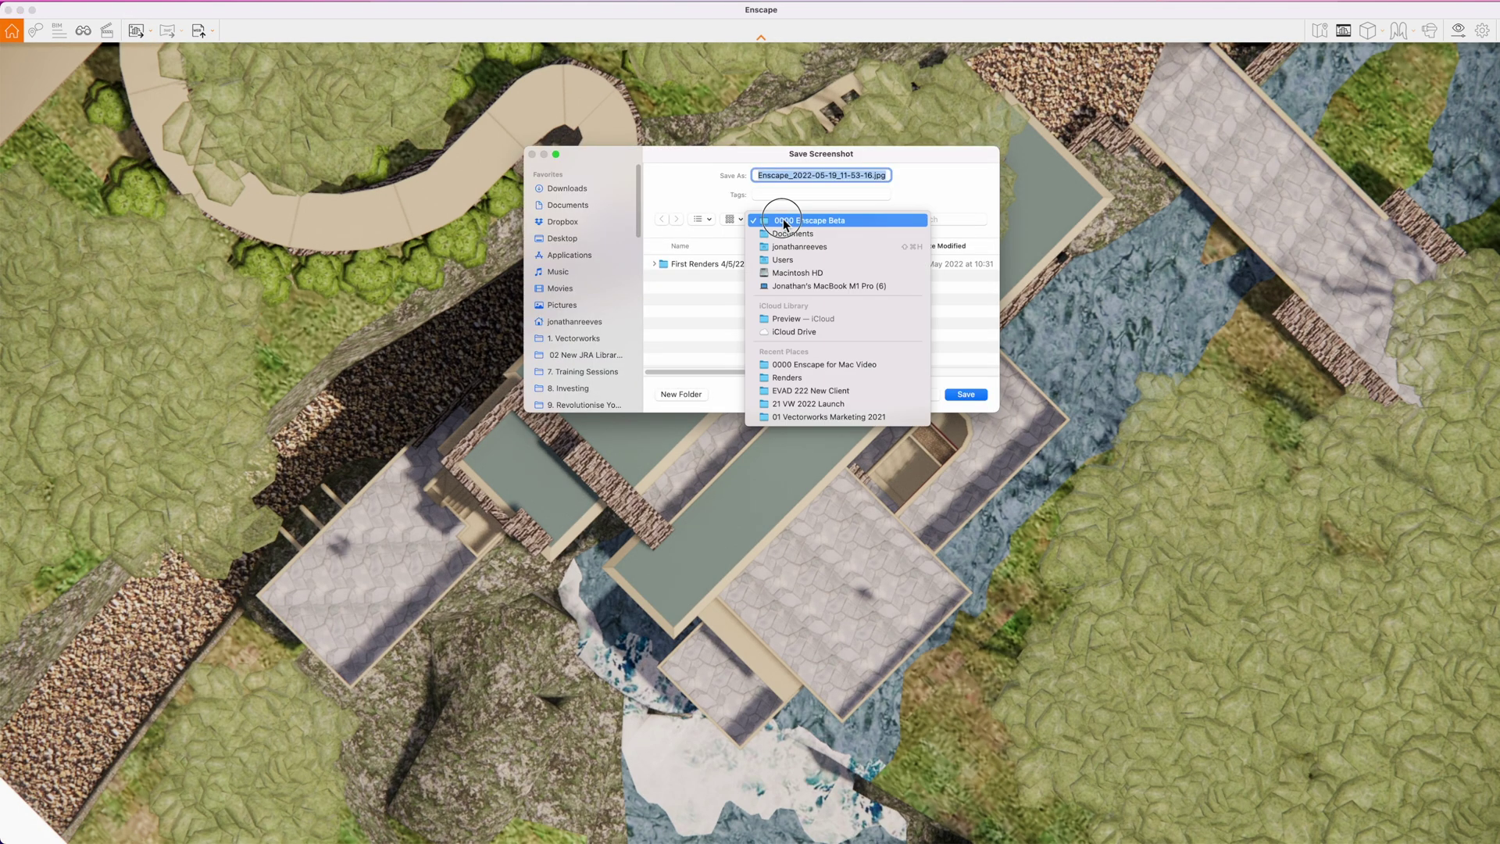
click(799, 364)
click(688, 291)
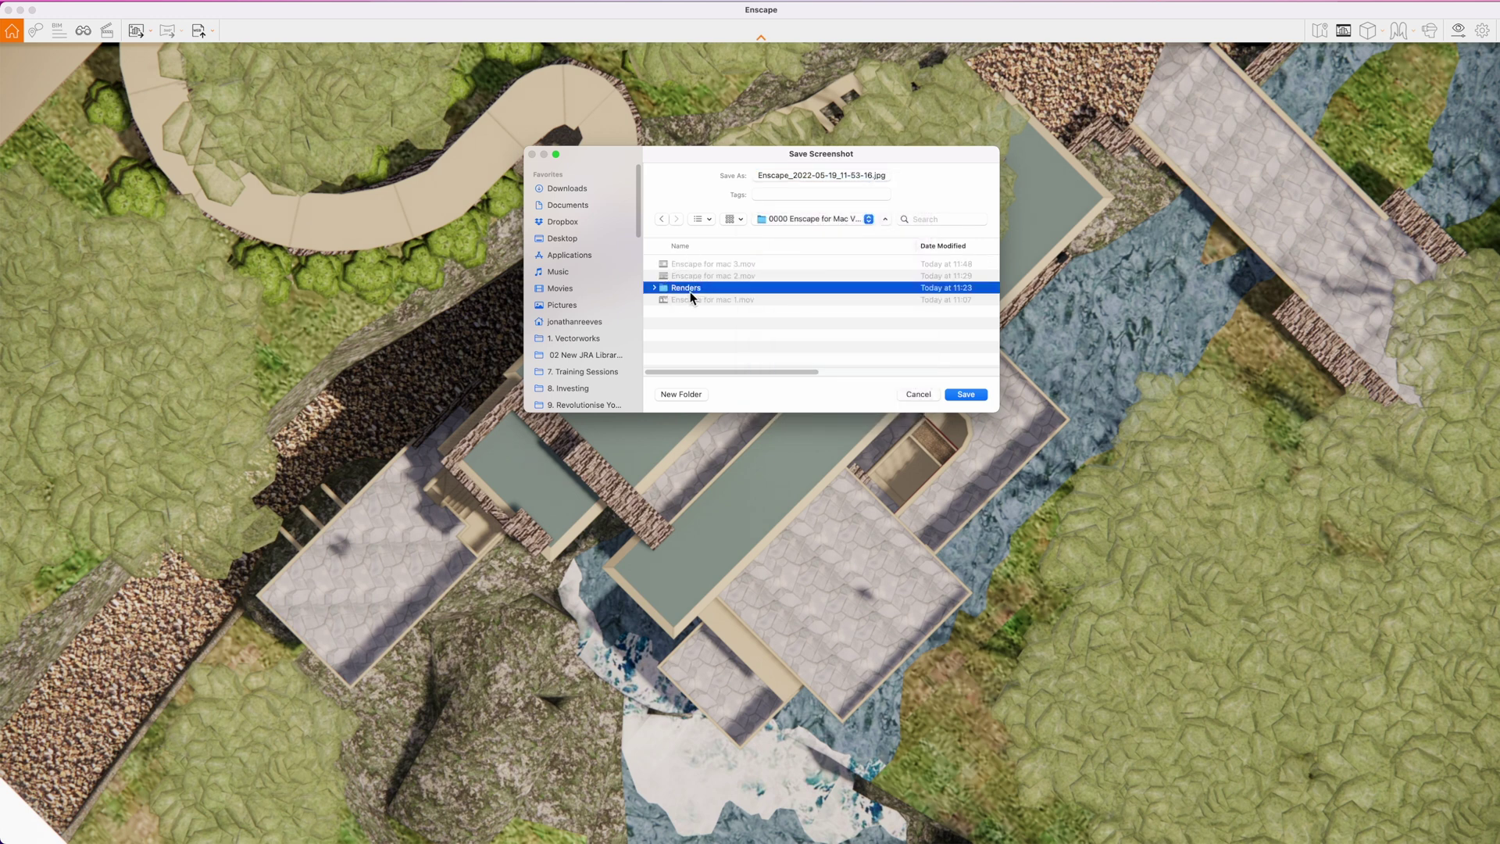
click(964, 395)
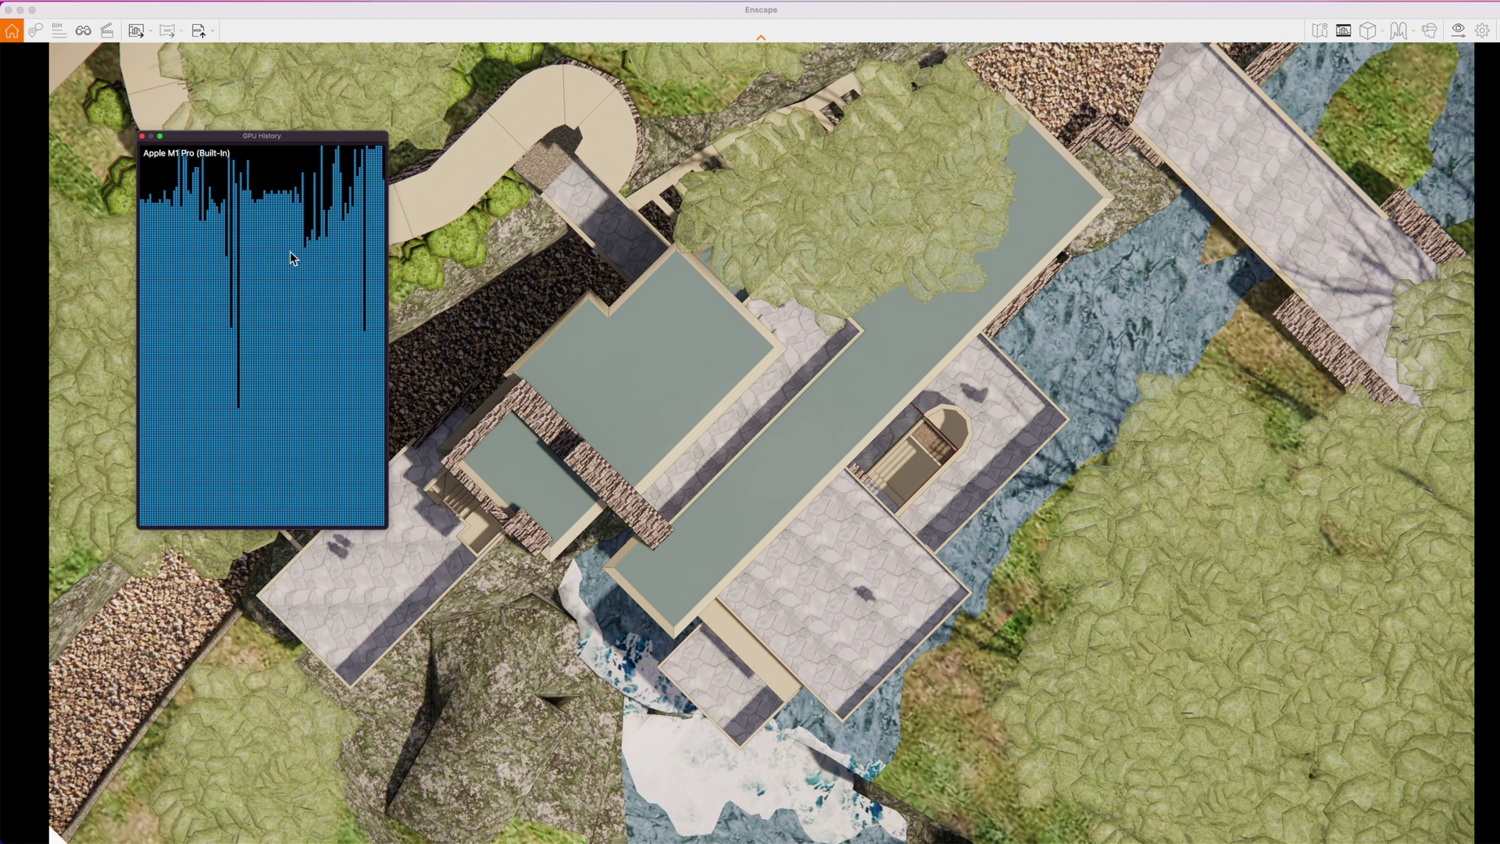
Step: Drag the GPU History window off screen to reveal the side-by-side SketchUp and Enscape views
drag(291, 142, 0, 149)
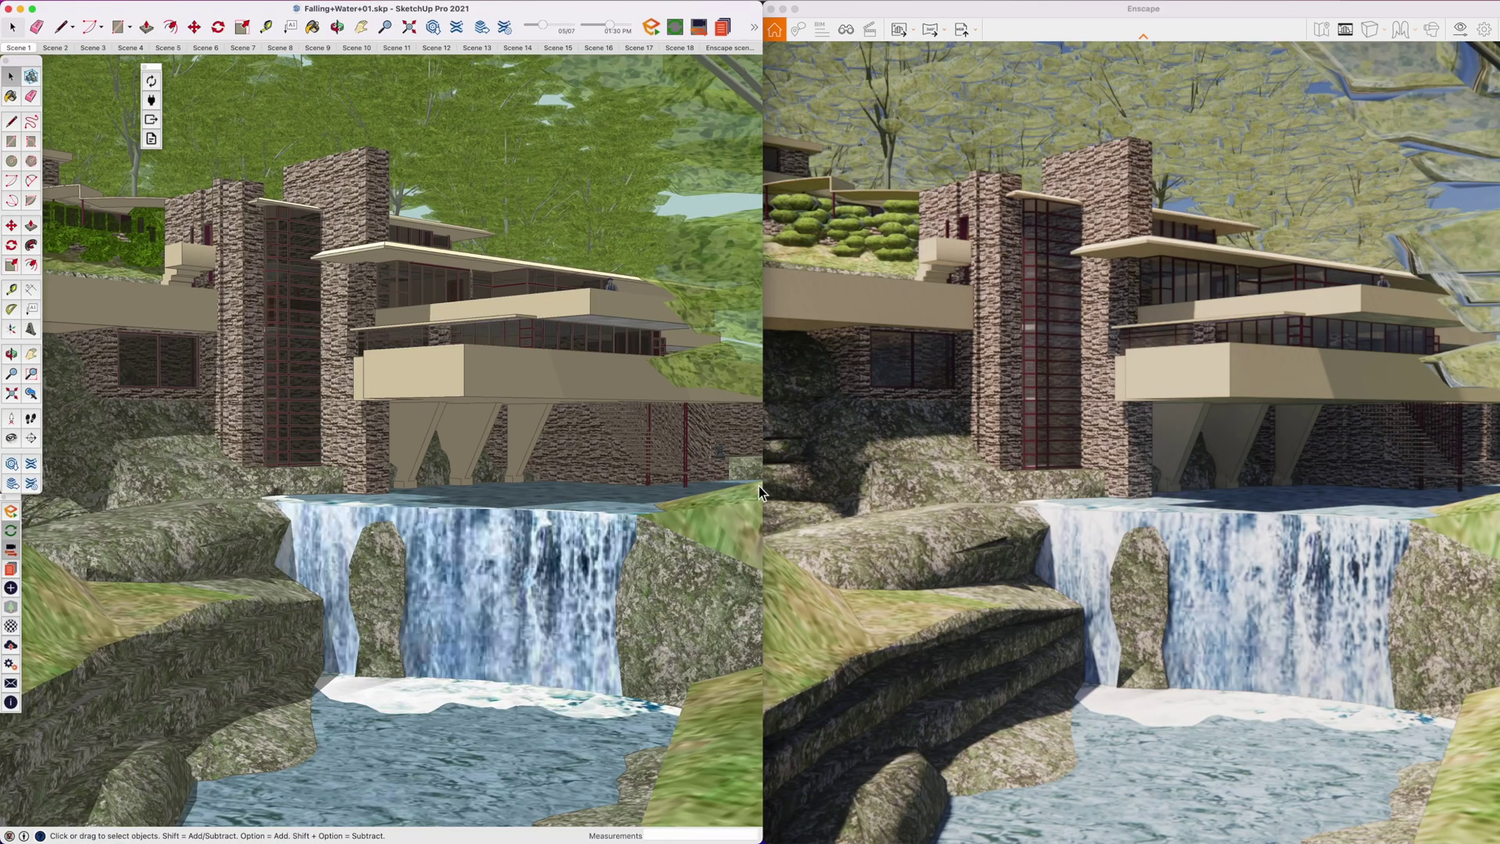
Step: Step through Scenes 3, 9 and 18, finishing on the Enscape scene of the cutaway site
click(894, 12)
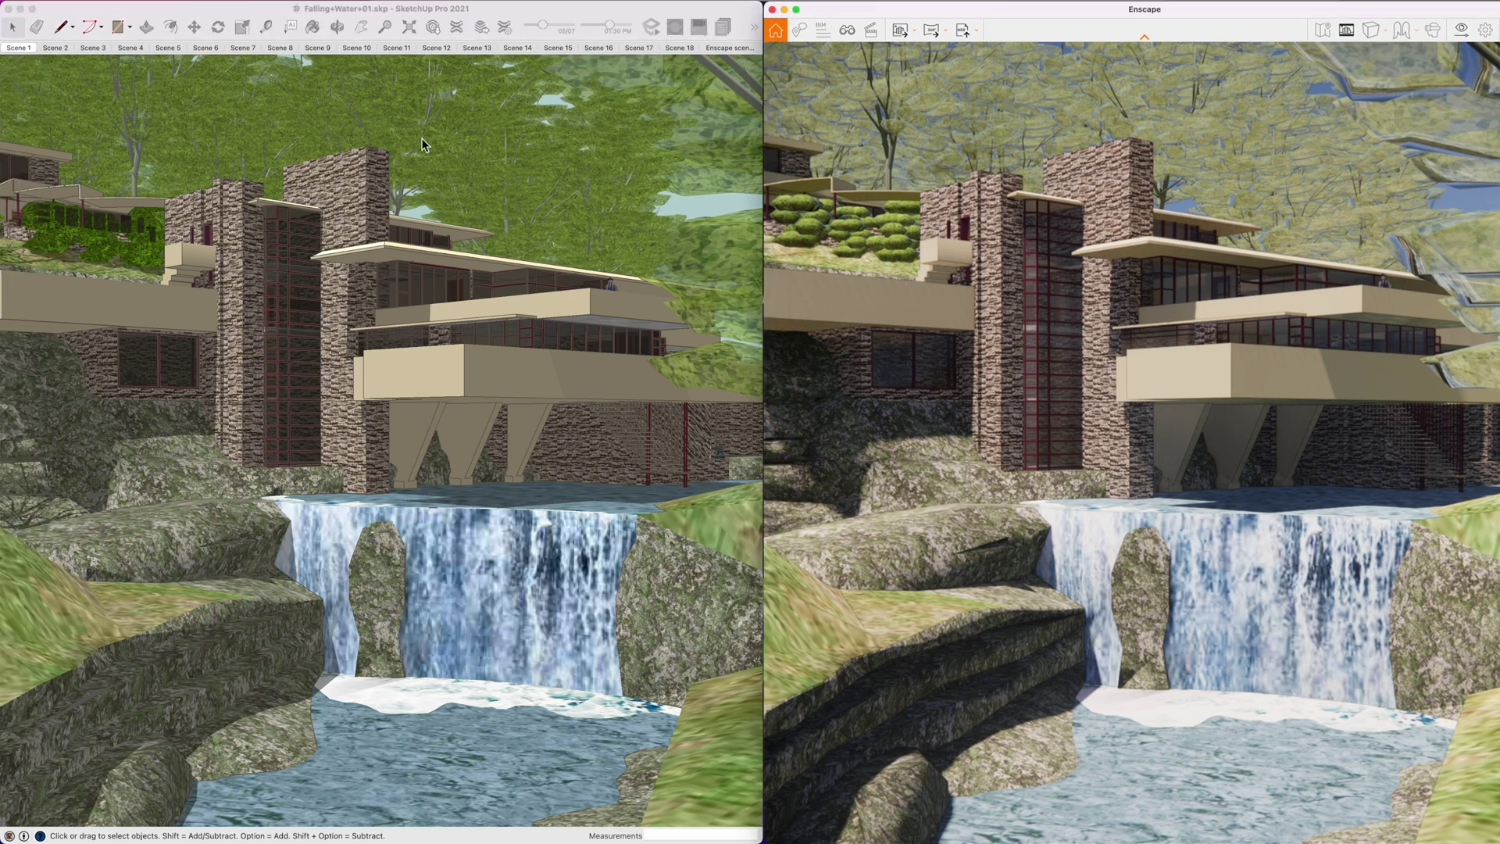
click(106, 51)
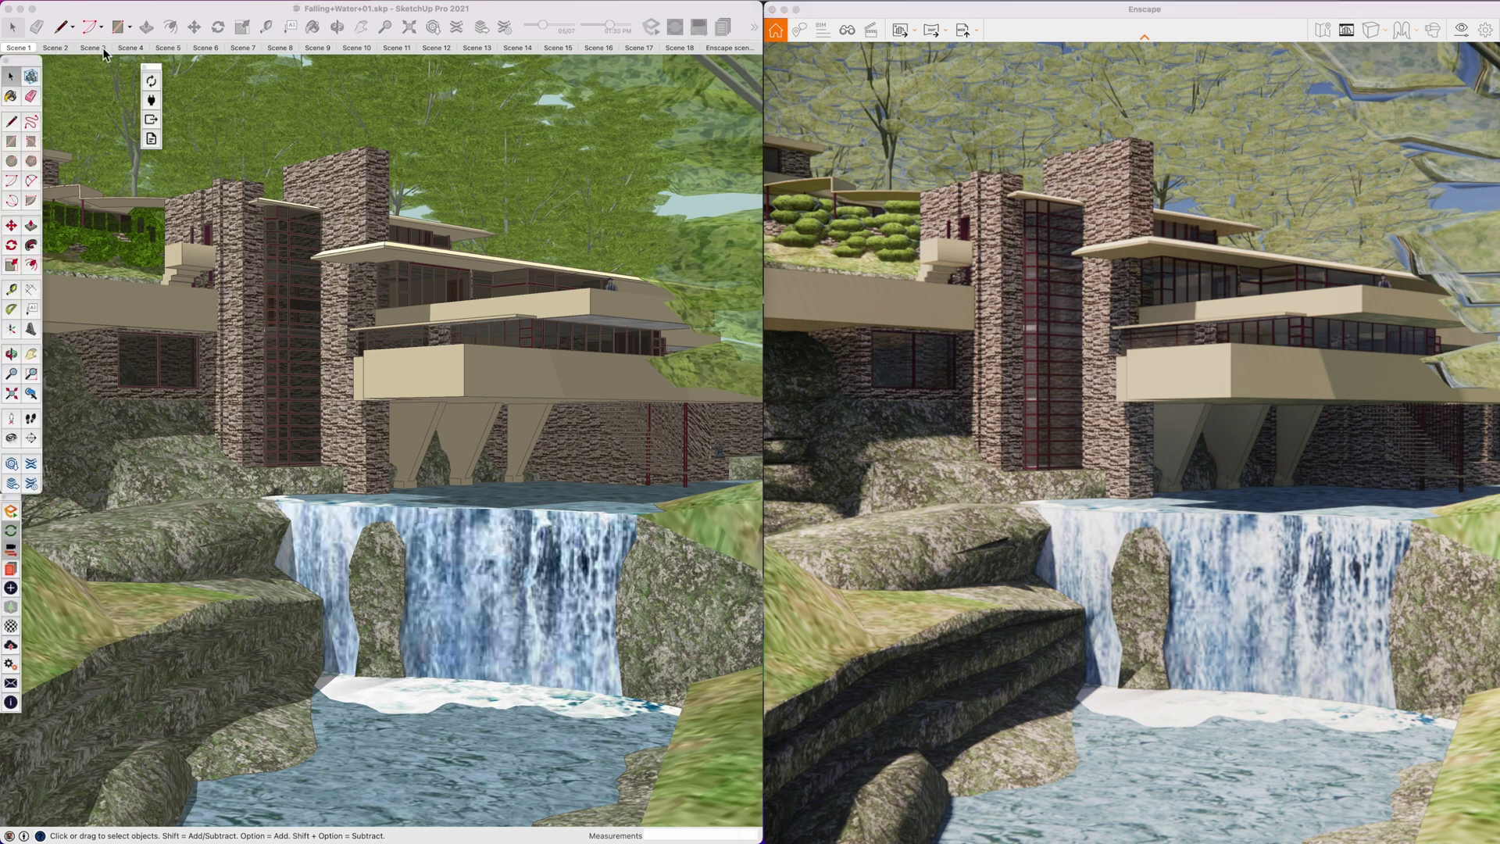
click(104, 49)
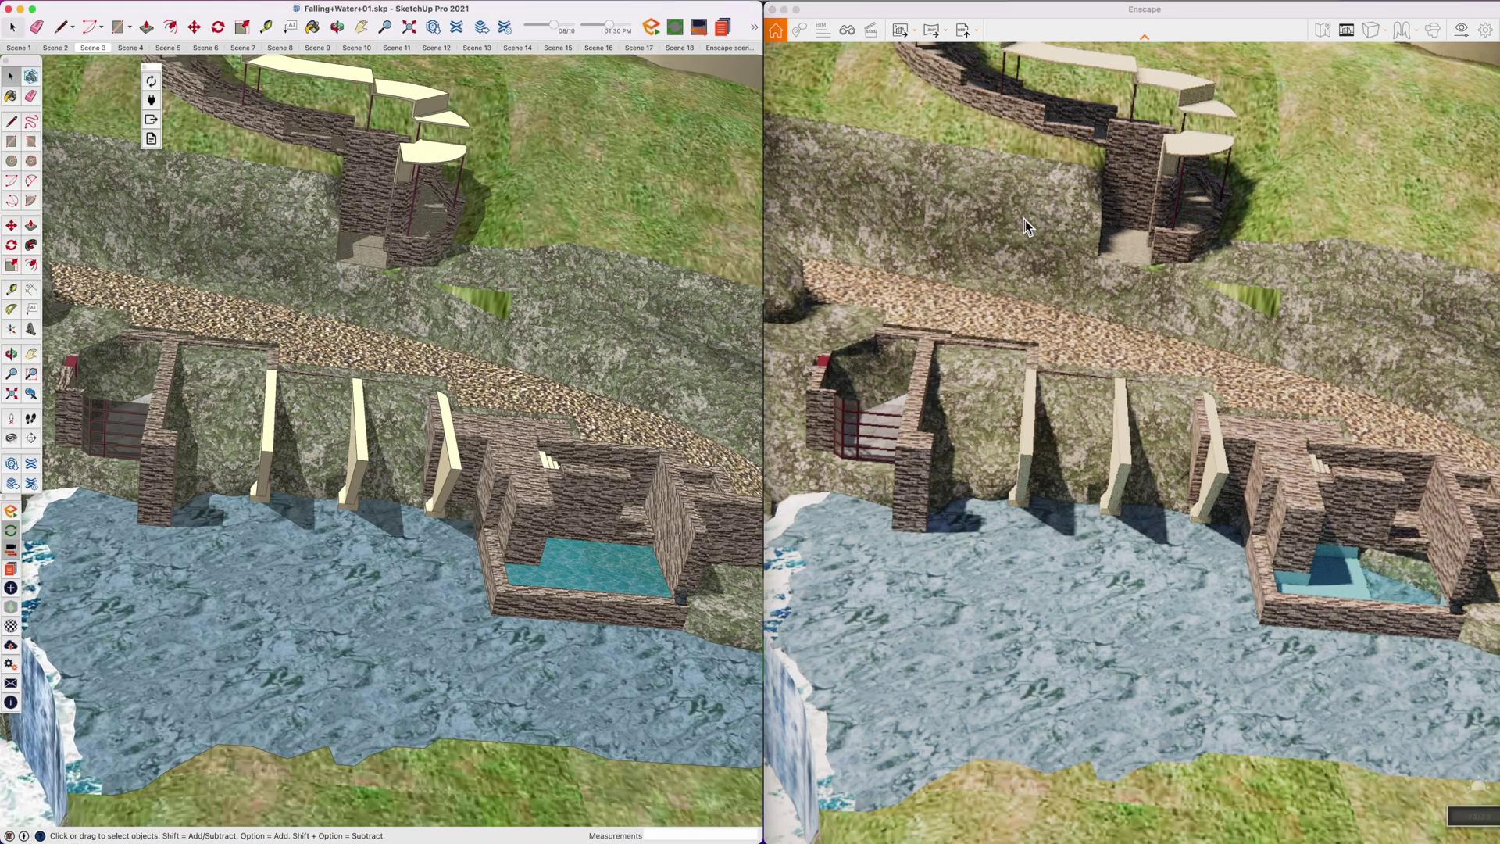
click(323, 50)
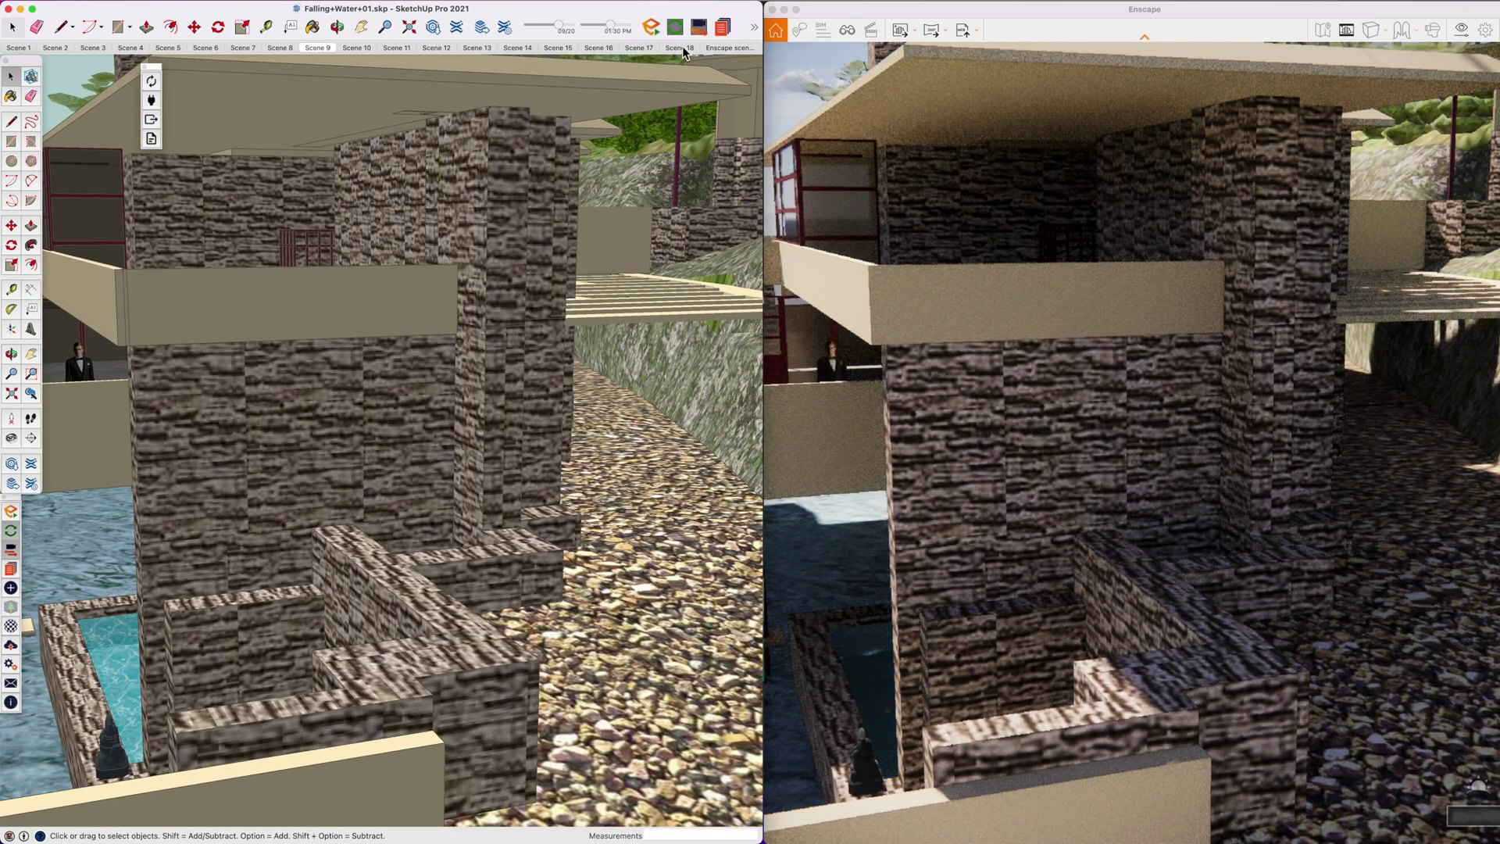
click(682, 48)
click(730, 49)
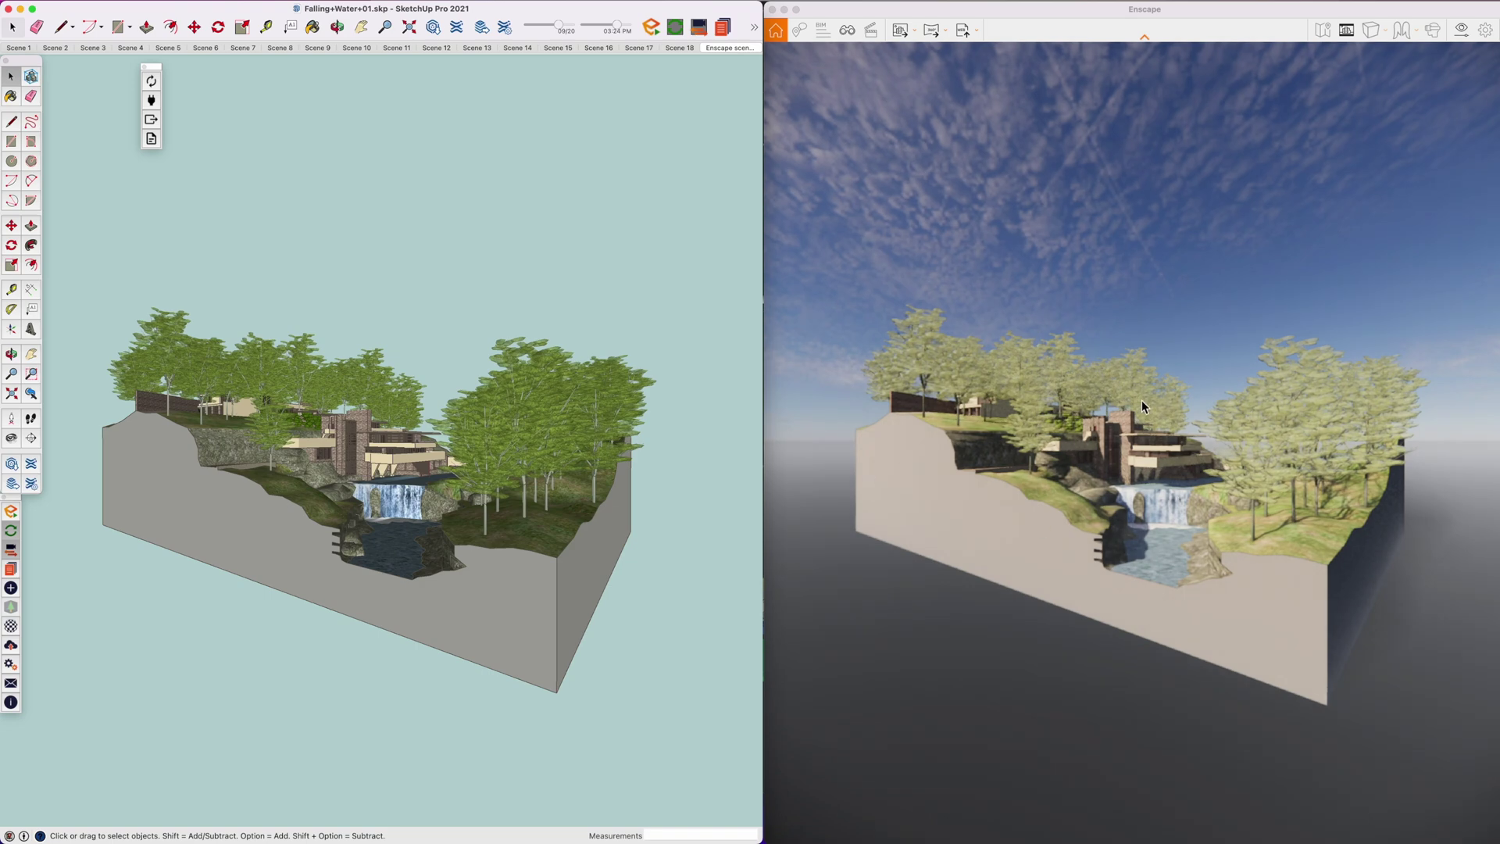
Step: Move the Enscape camera to a high aerial view down the waterfall and open View Management
click(1133, 295)
mouse_move(1151, 297)
mouse_down()
mouse_move(1183, 363)
mouse_move(1250, 424)
mouse_up()
key(w)
shift+right_drag(1251, 423, 1265, 433)
scroll(1255, 439, up, 5)
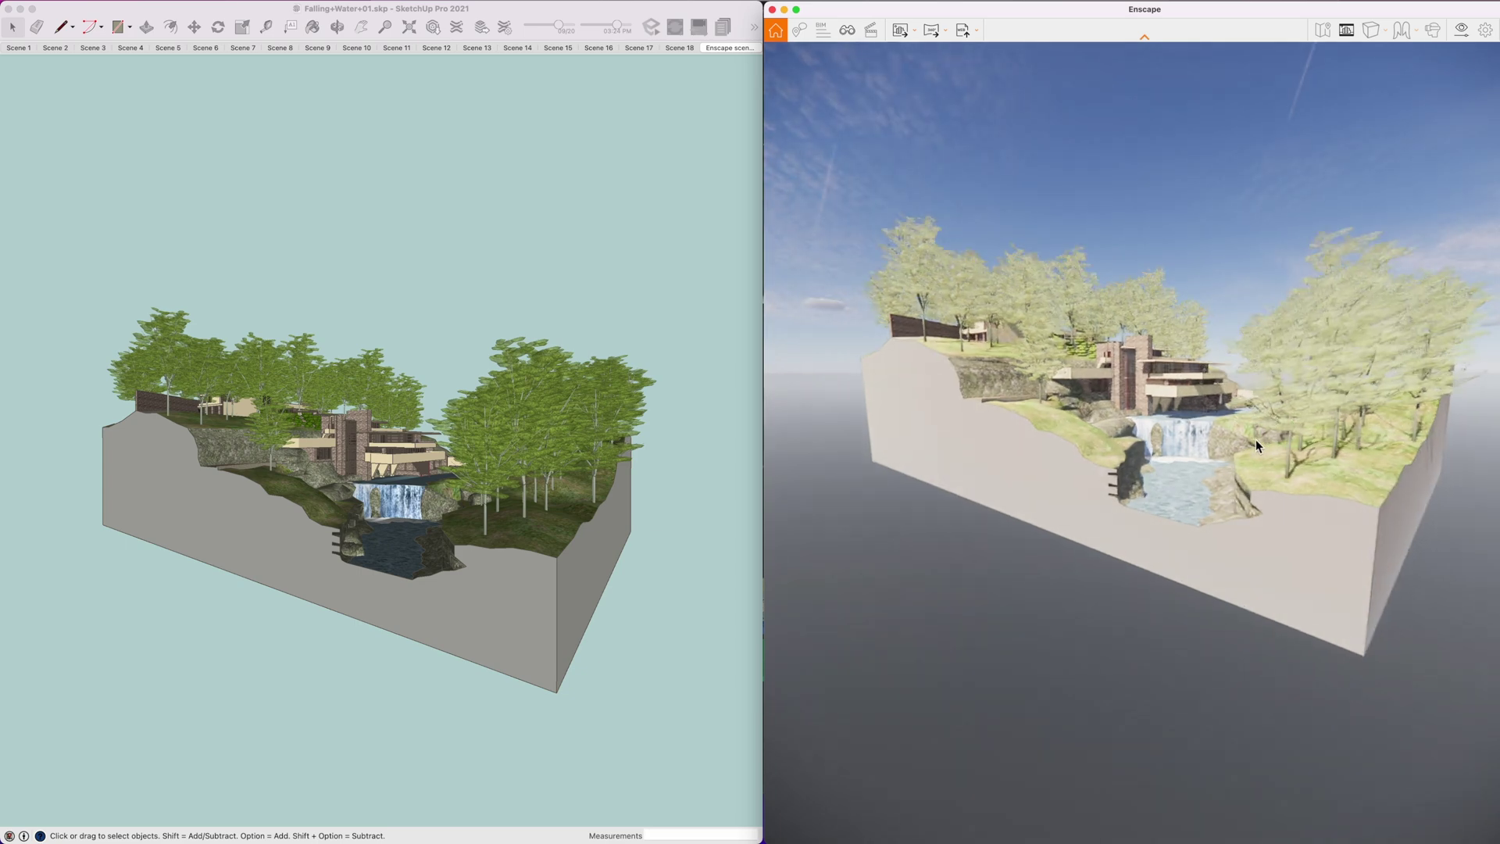
middle_drag(1250, 328, 1231, 359)
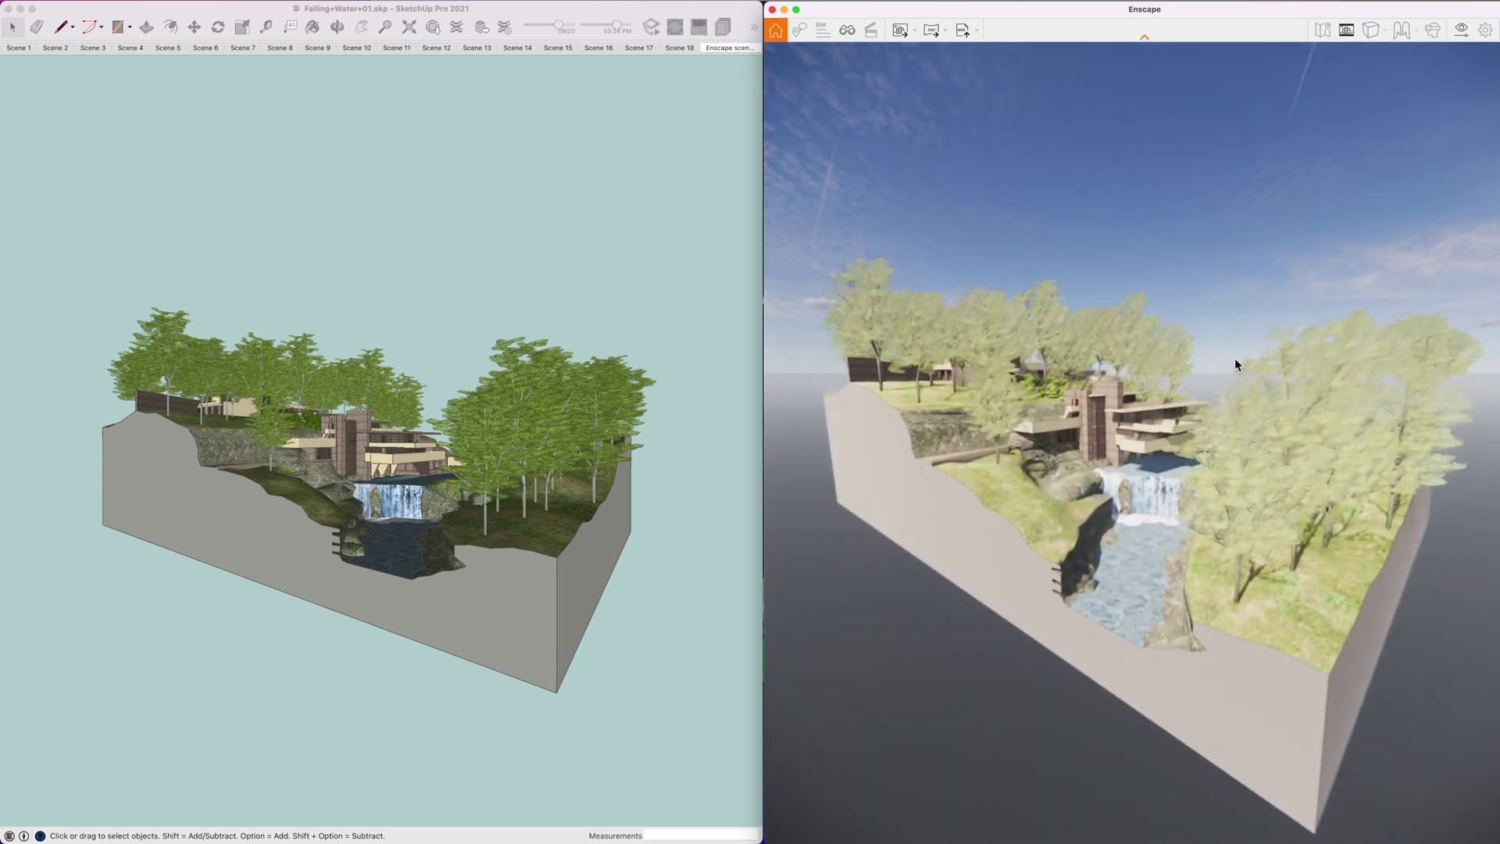
shift+right_drag(1229, 359, 1232, 328)
mouse_move(1233, 328)
mouse_down()
mouse_move(1219, 222)
mouse_move(1212, 256)
mouse_up()
middle_drag(1220, 117, 1232, 201)
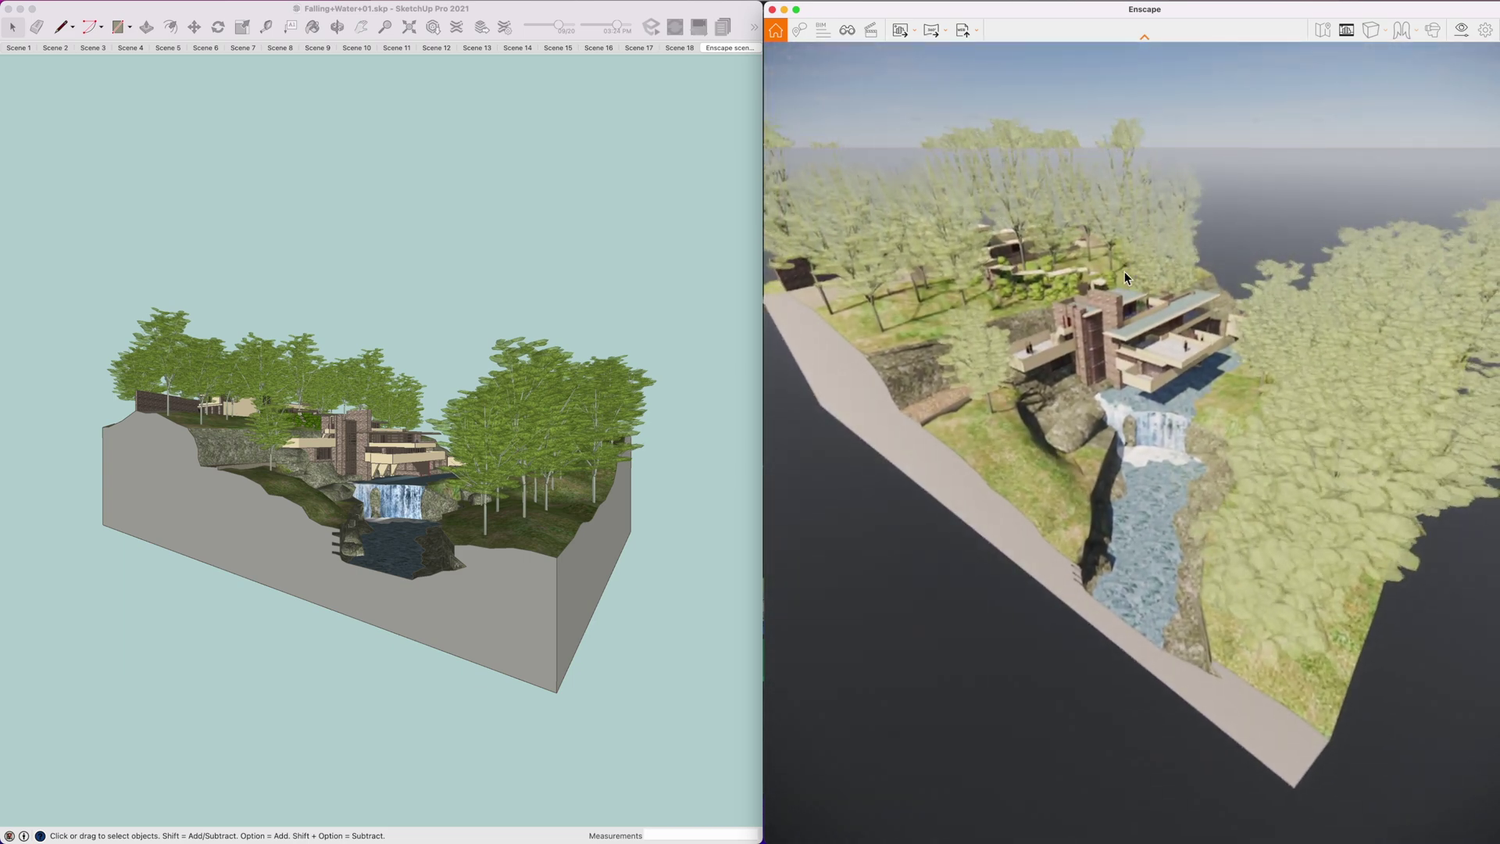
click(848, 30)
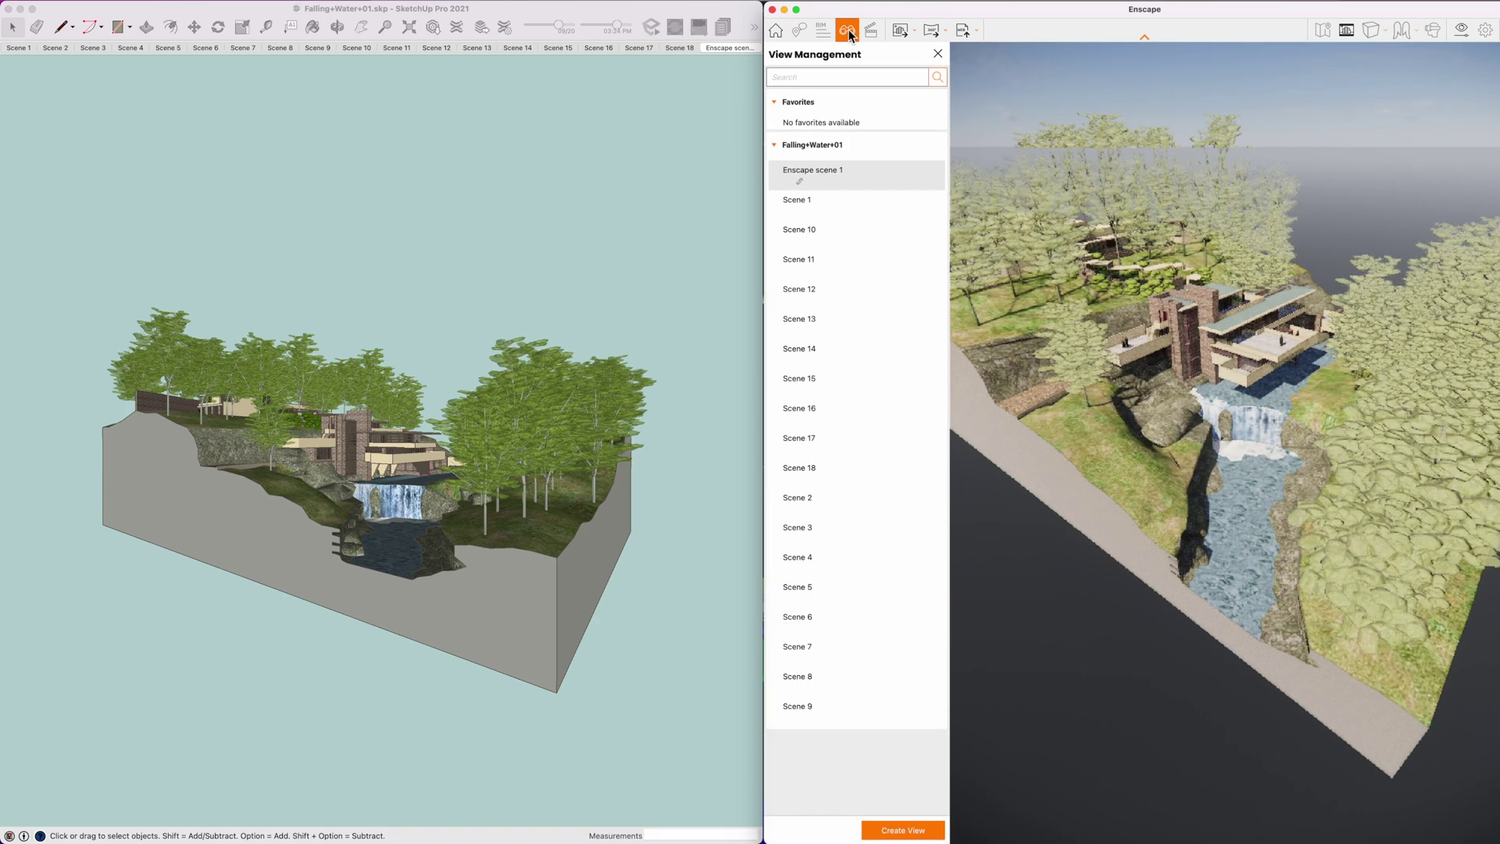
Step: Create a new view named Enscape scene 2 with no linked visual preset
click(898, 831)
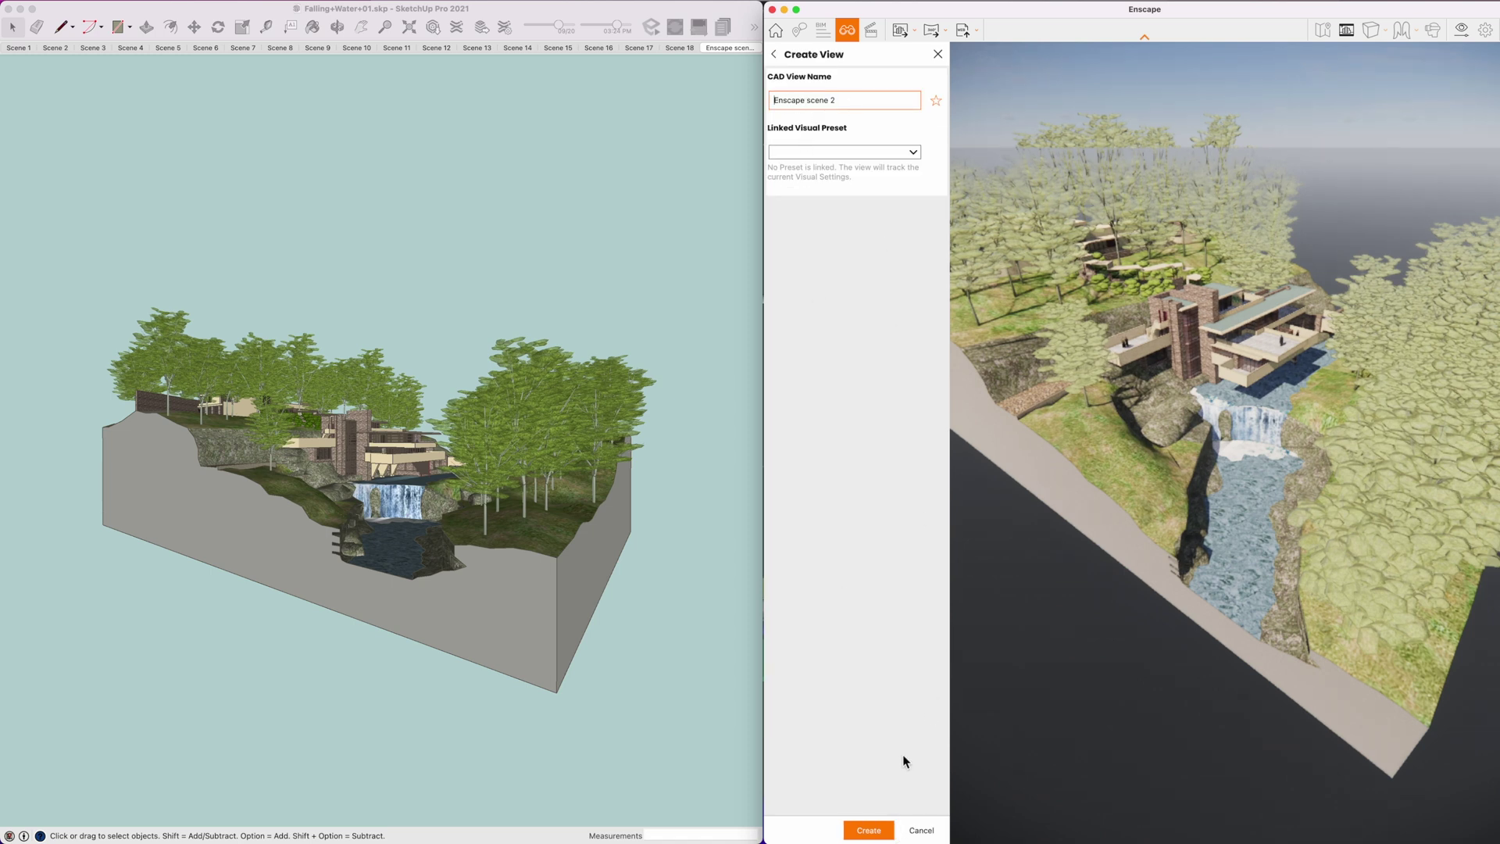
click(914, 152)
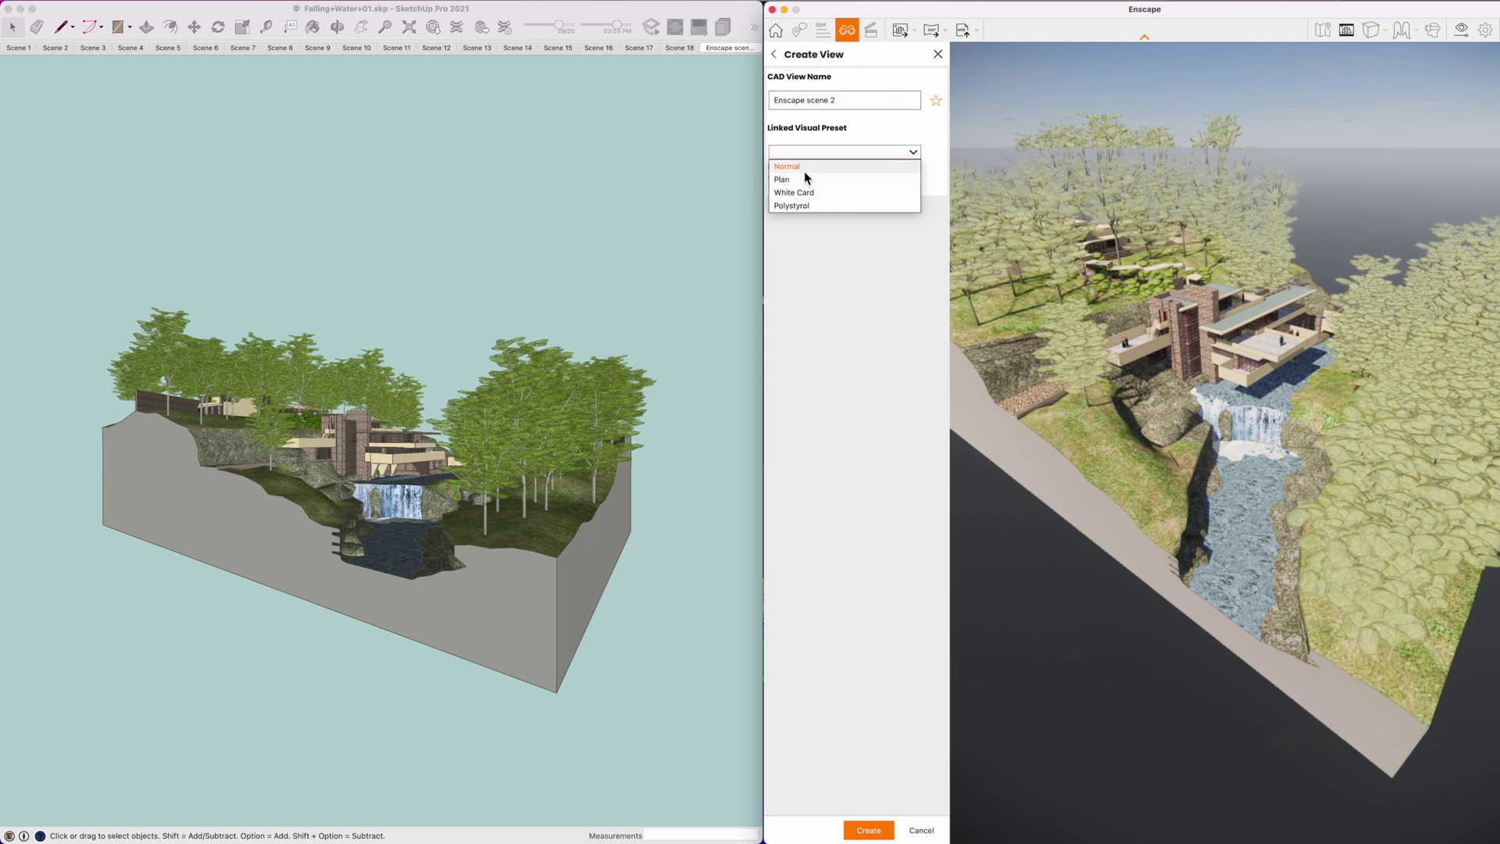
click(885, 798)
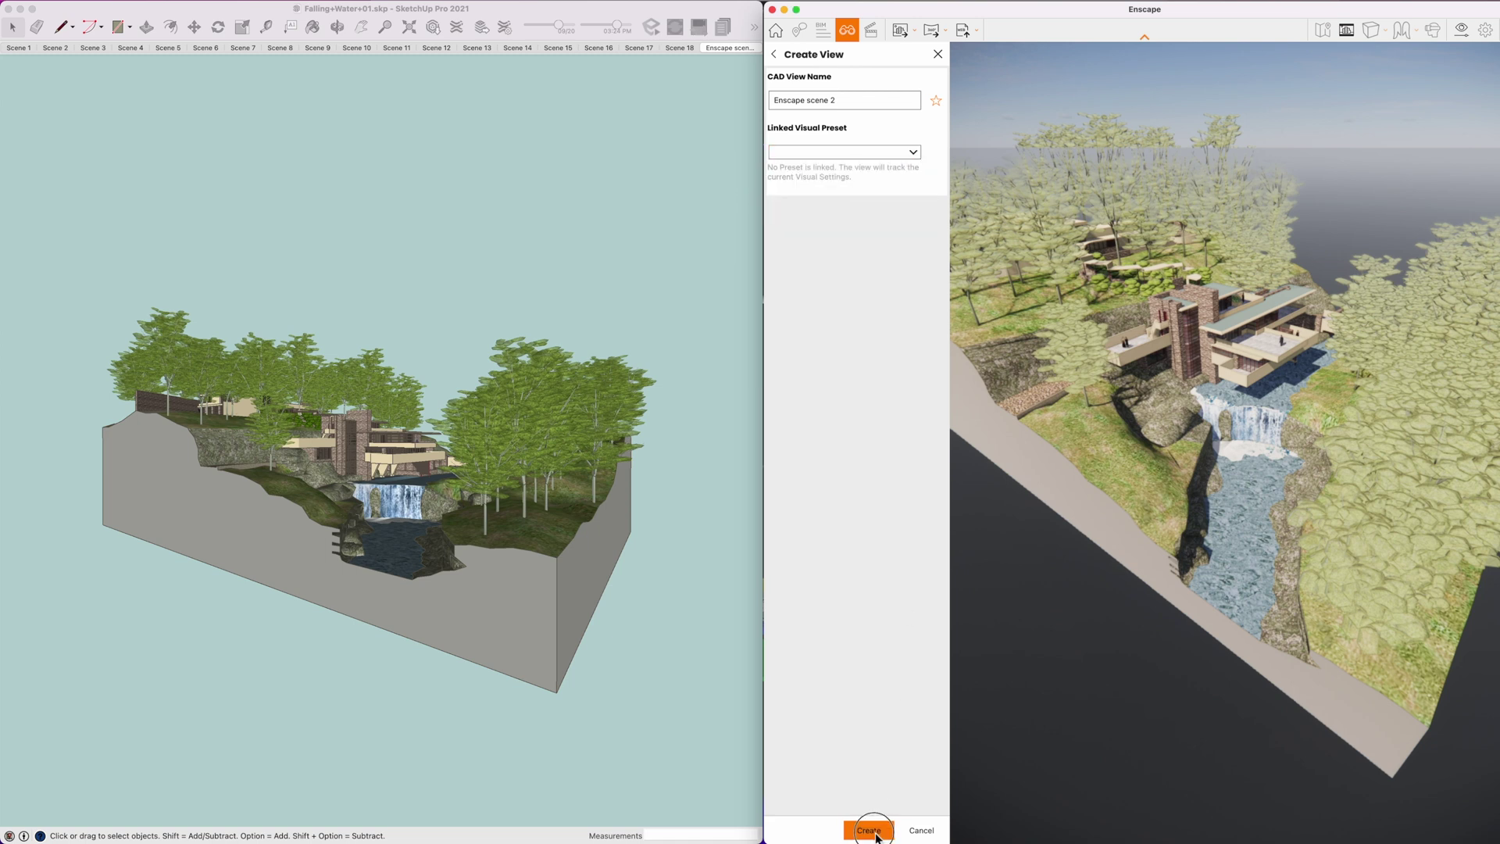
click(869, 829)
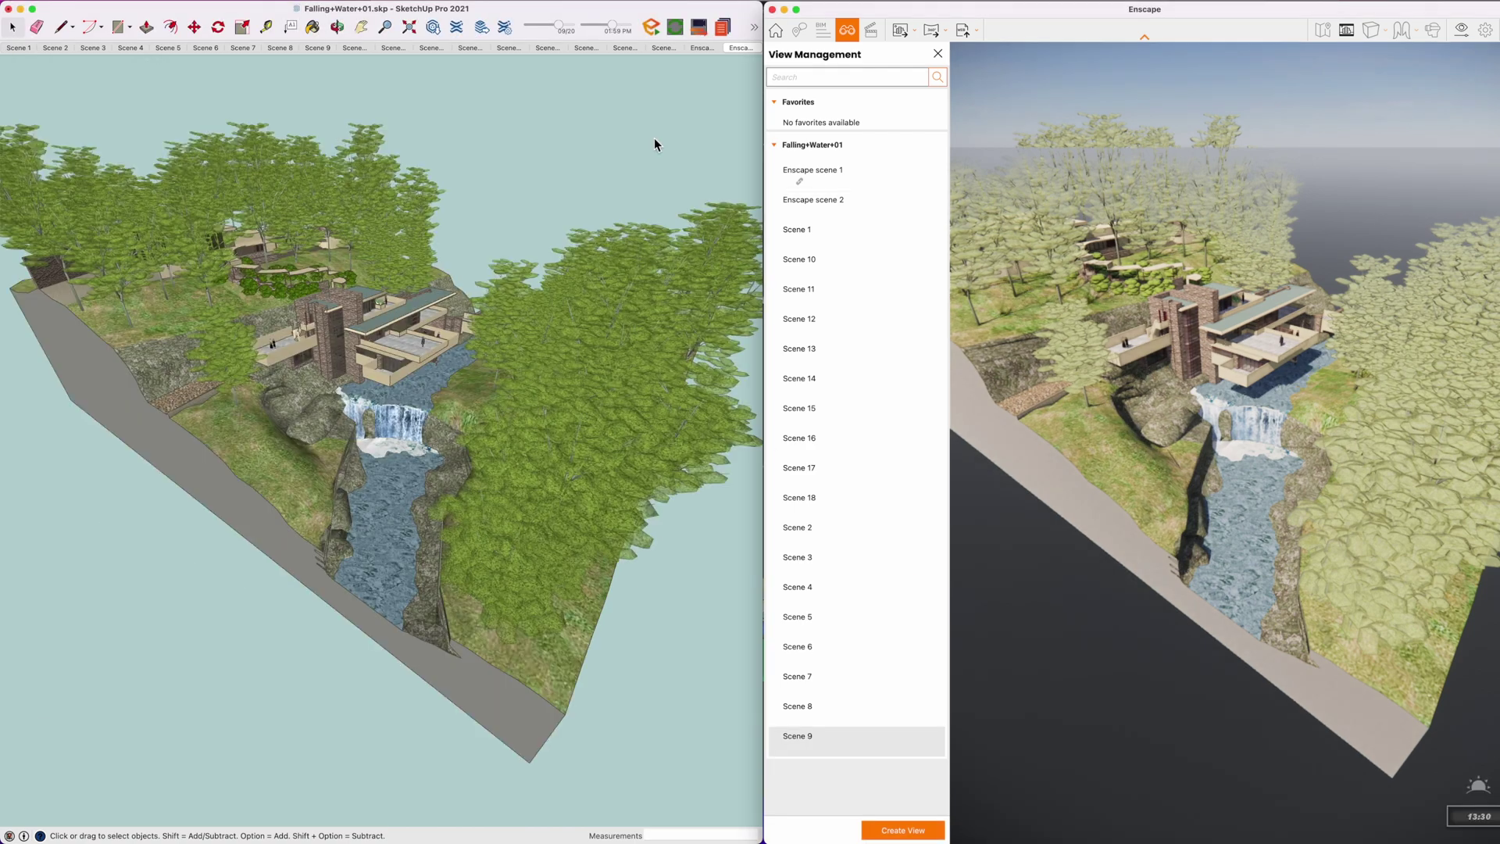
Step: Flip between Scene 9, Enscape scene 2 and Enscape scene 1, ending on scene 1, then close View Management
click(653, 12)
click(318, 48)
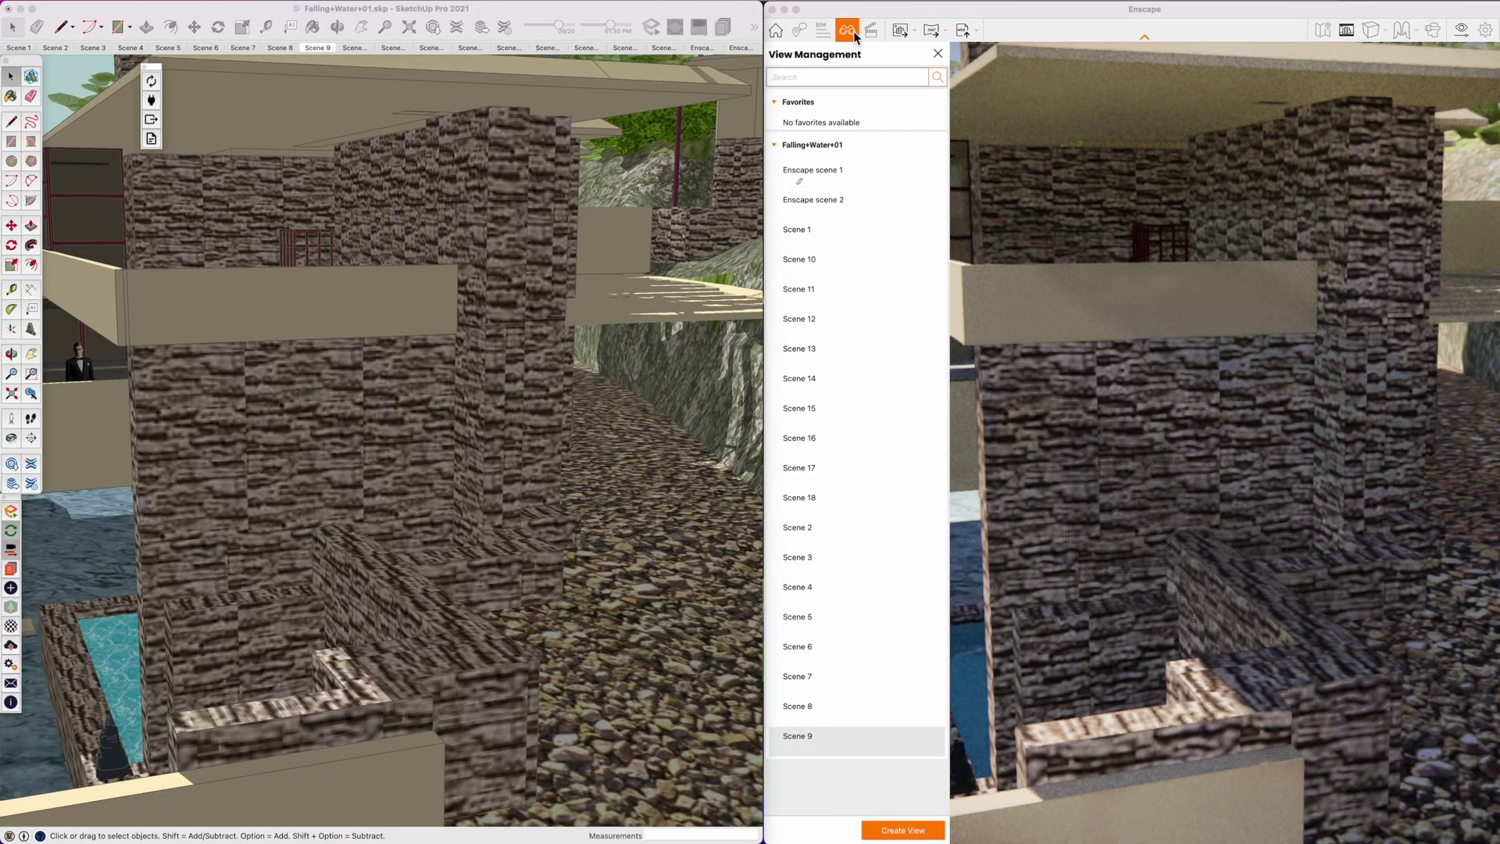
click(739, 48)
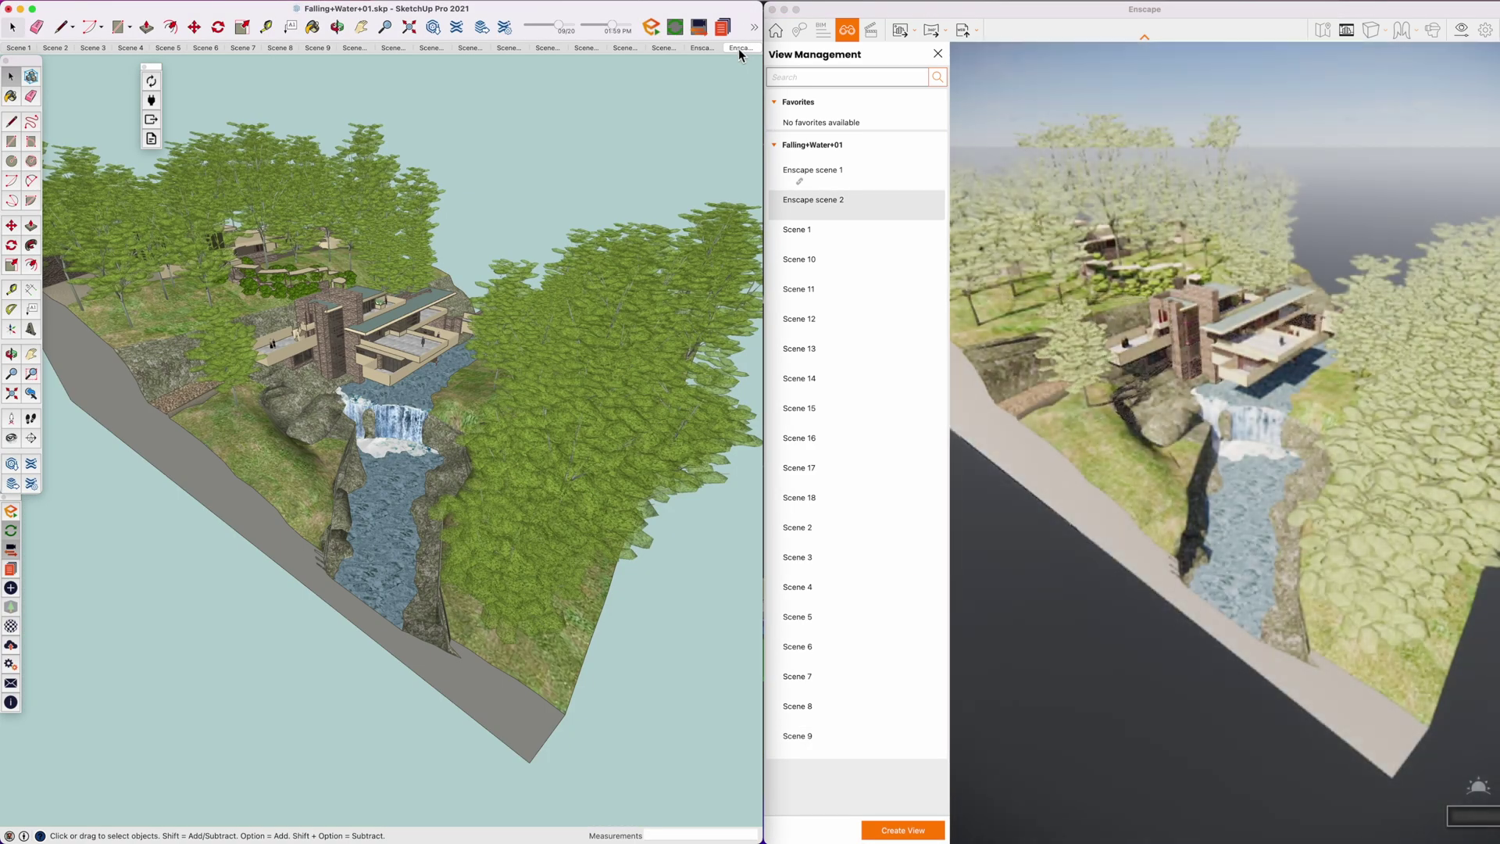
click(705, 48)
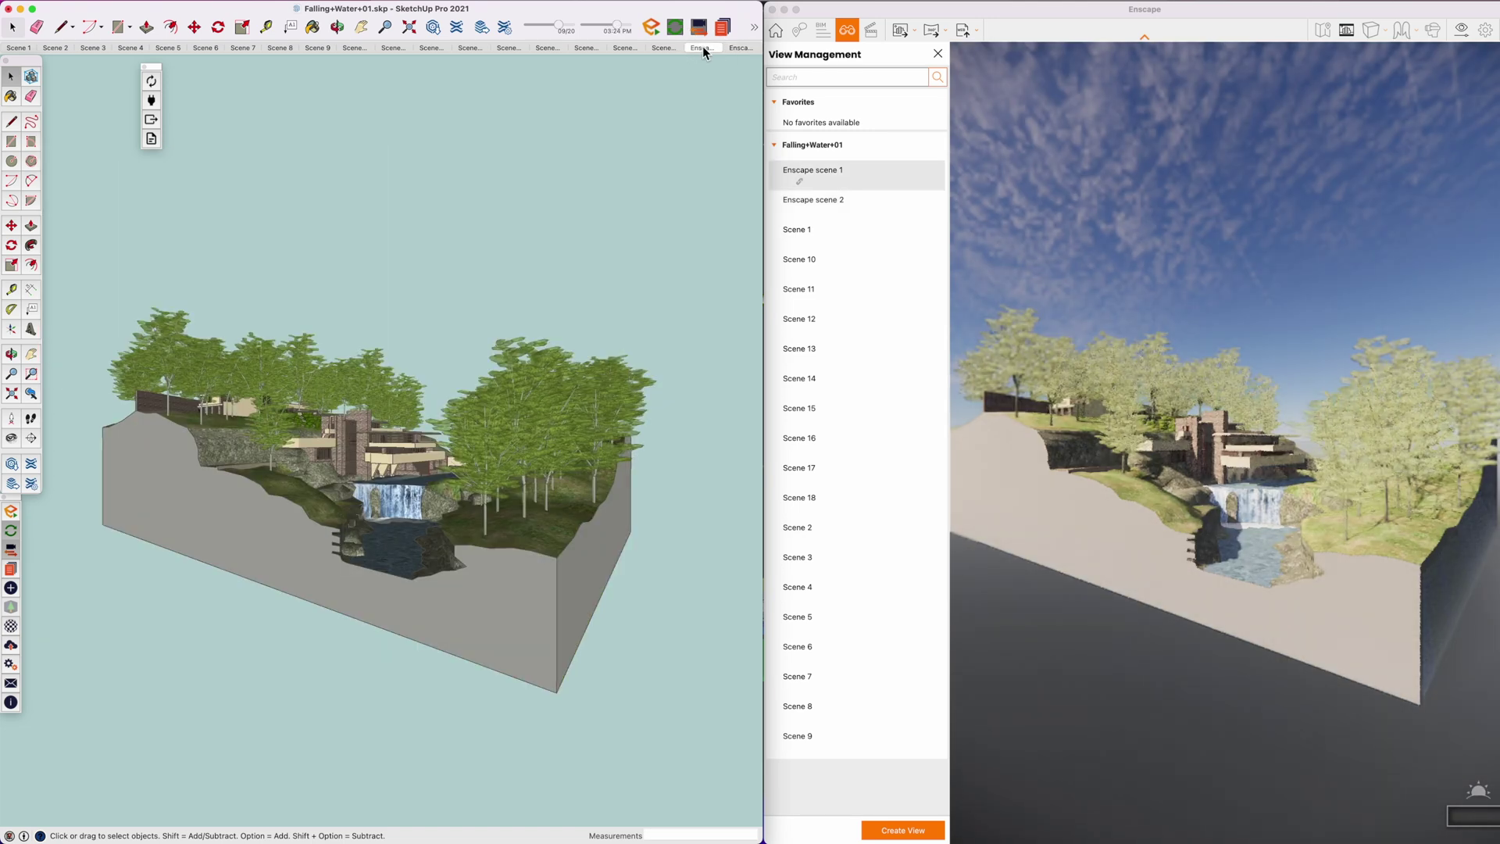
click(747, 47)
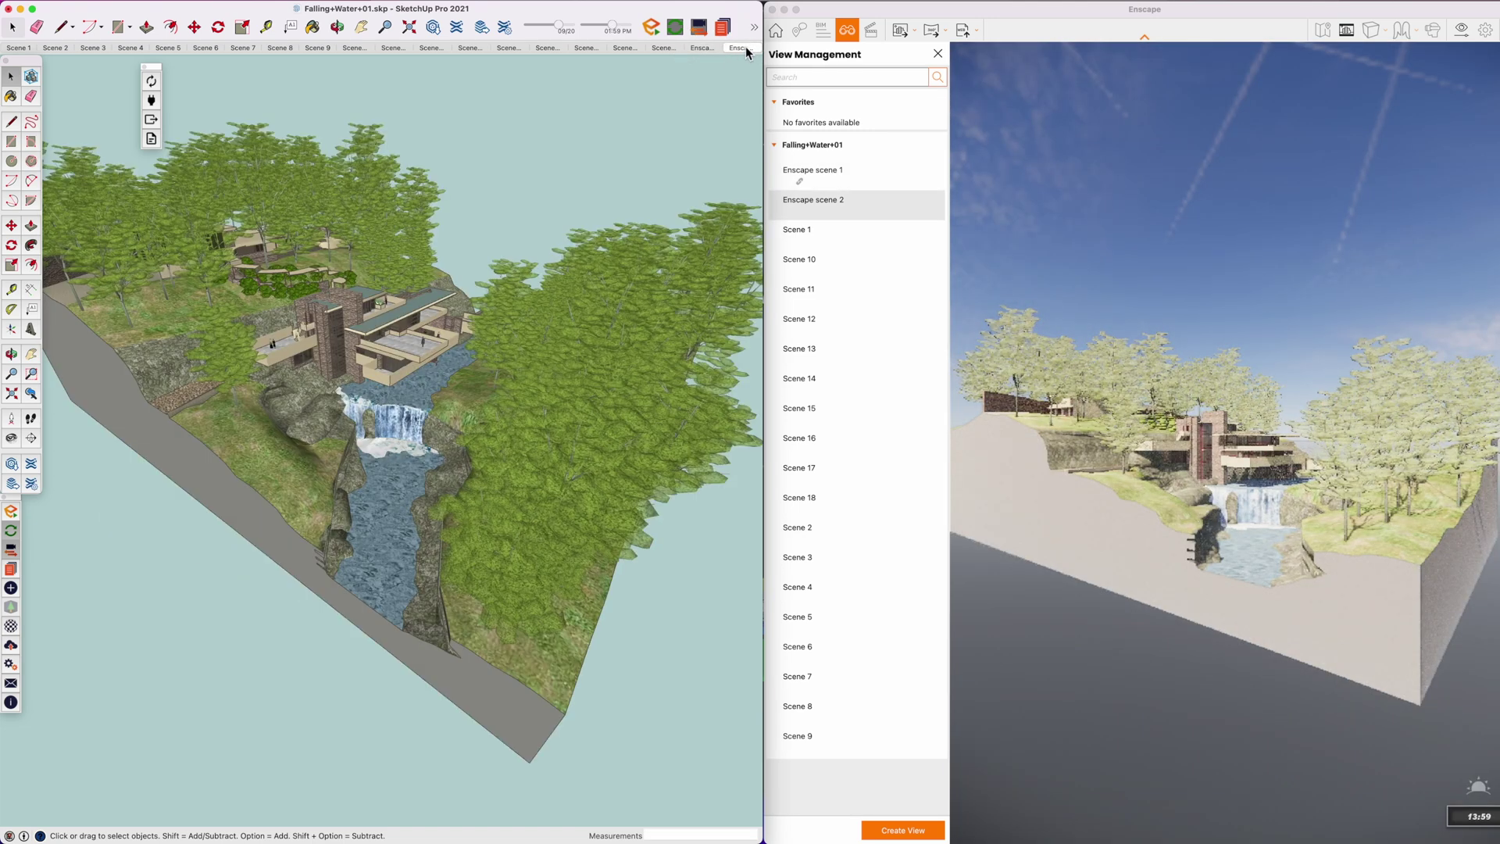
click(702, 49)
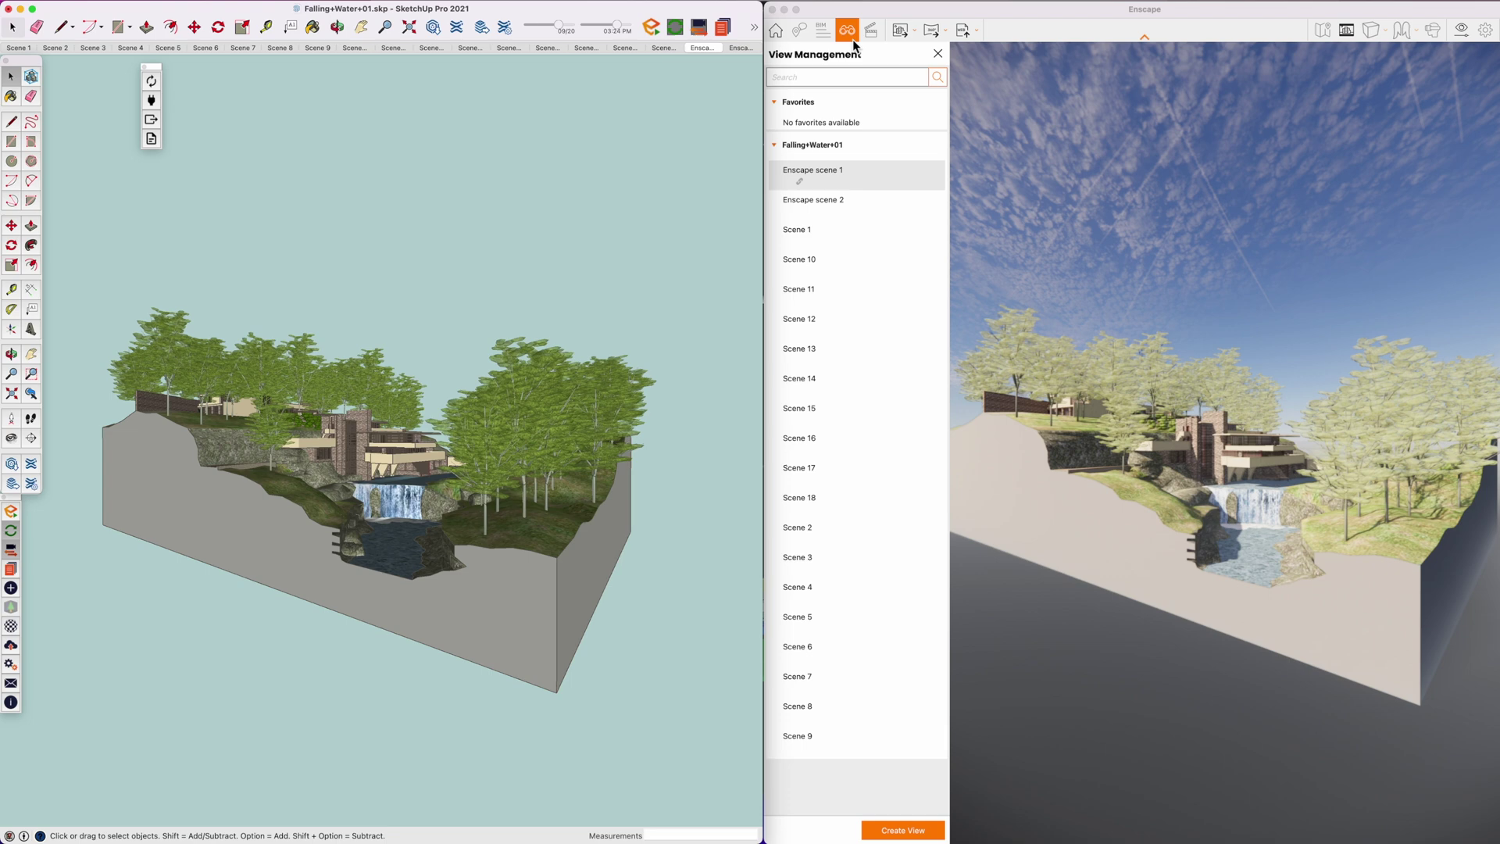
click(939, 55)
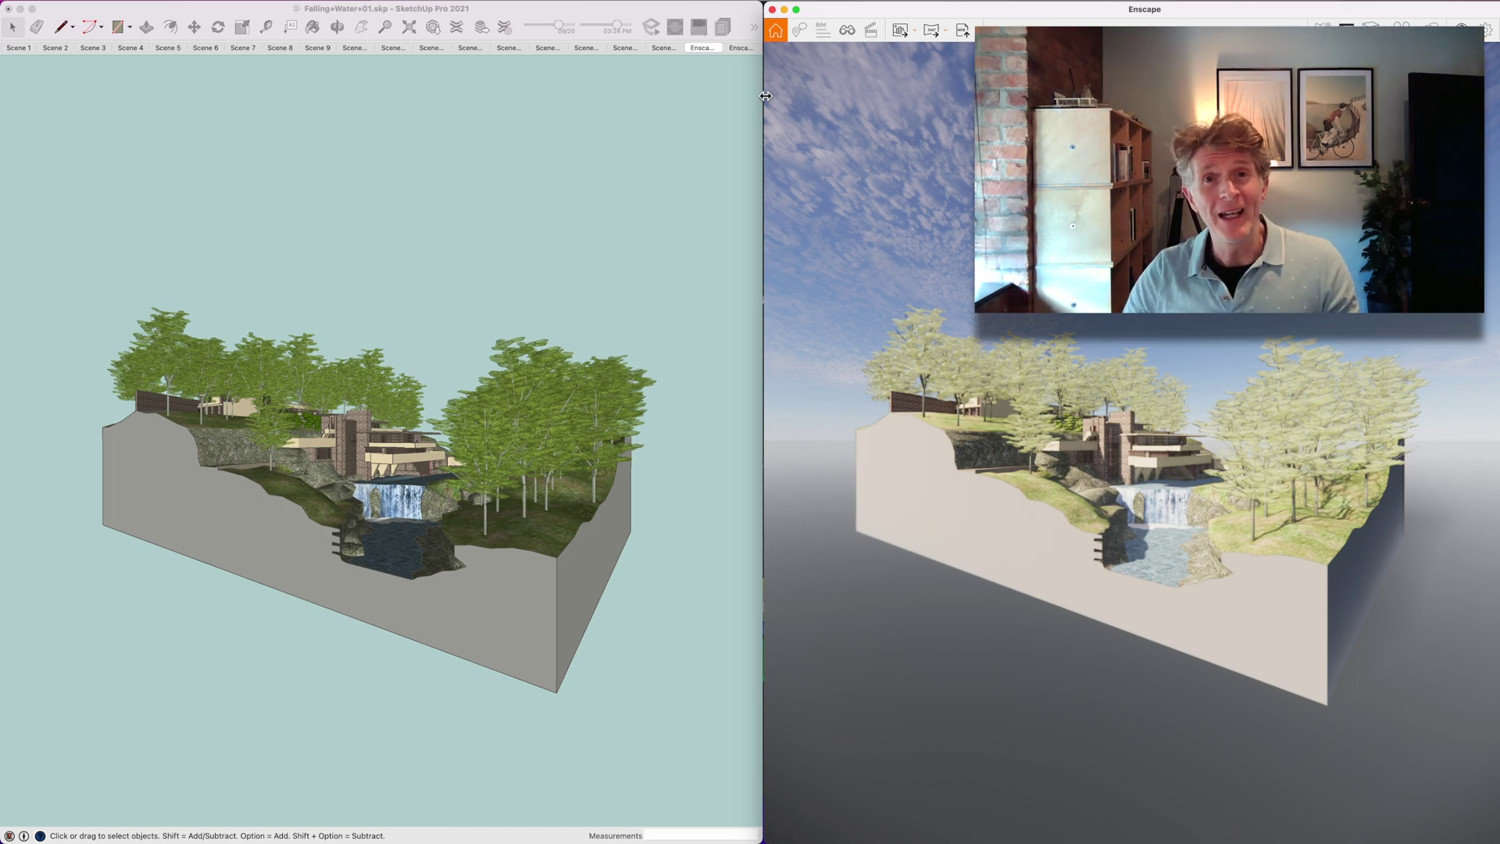
Step: Orbit and zoom to a closer aerial shot down the waterfall, then maximise the Enscape window
right_drag(1139, 412, 942, 421)
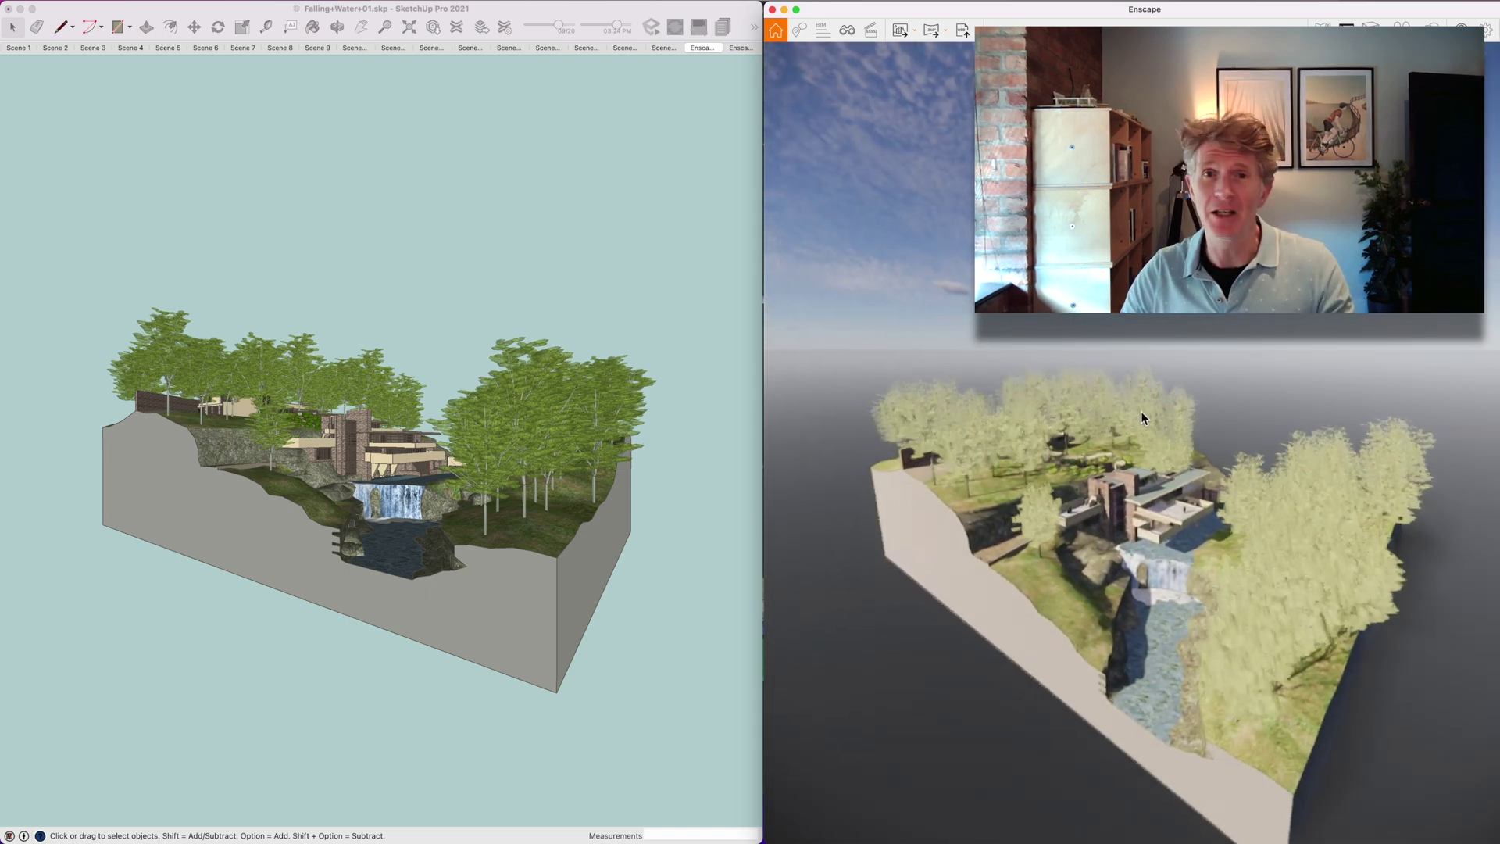
scroll(1194, 505, up, 4)
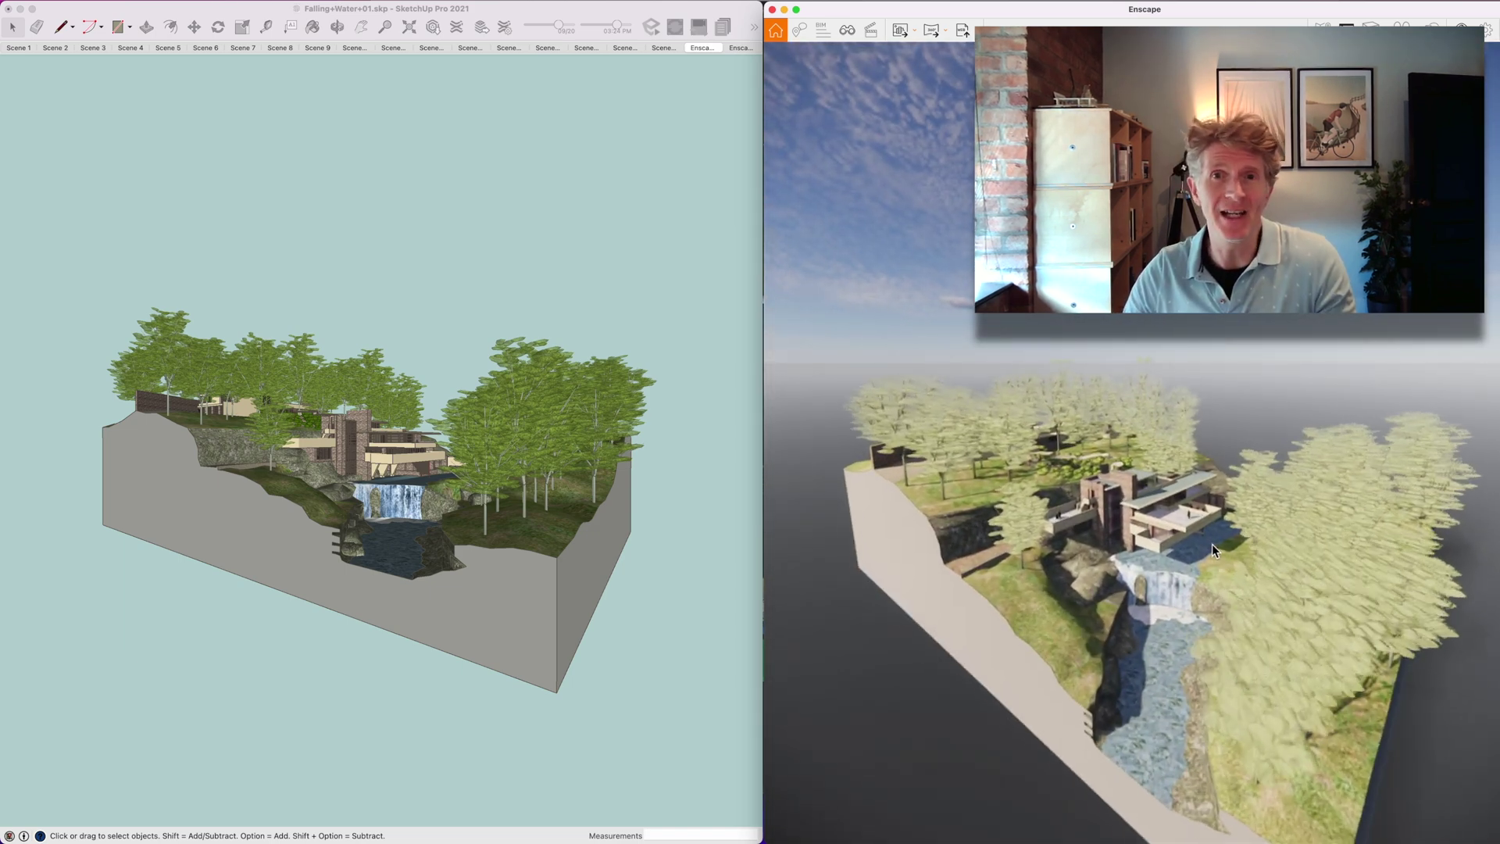
scroll(1216, 568, up, 2)
middle_drag(1217, 569, 1176, 511)
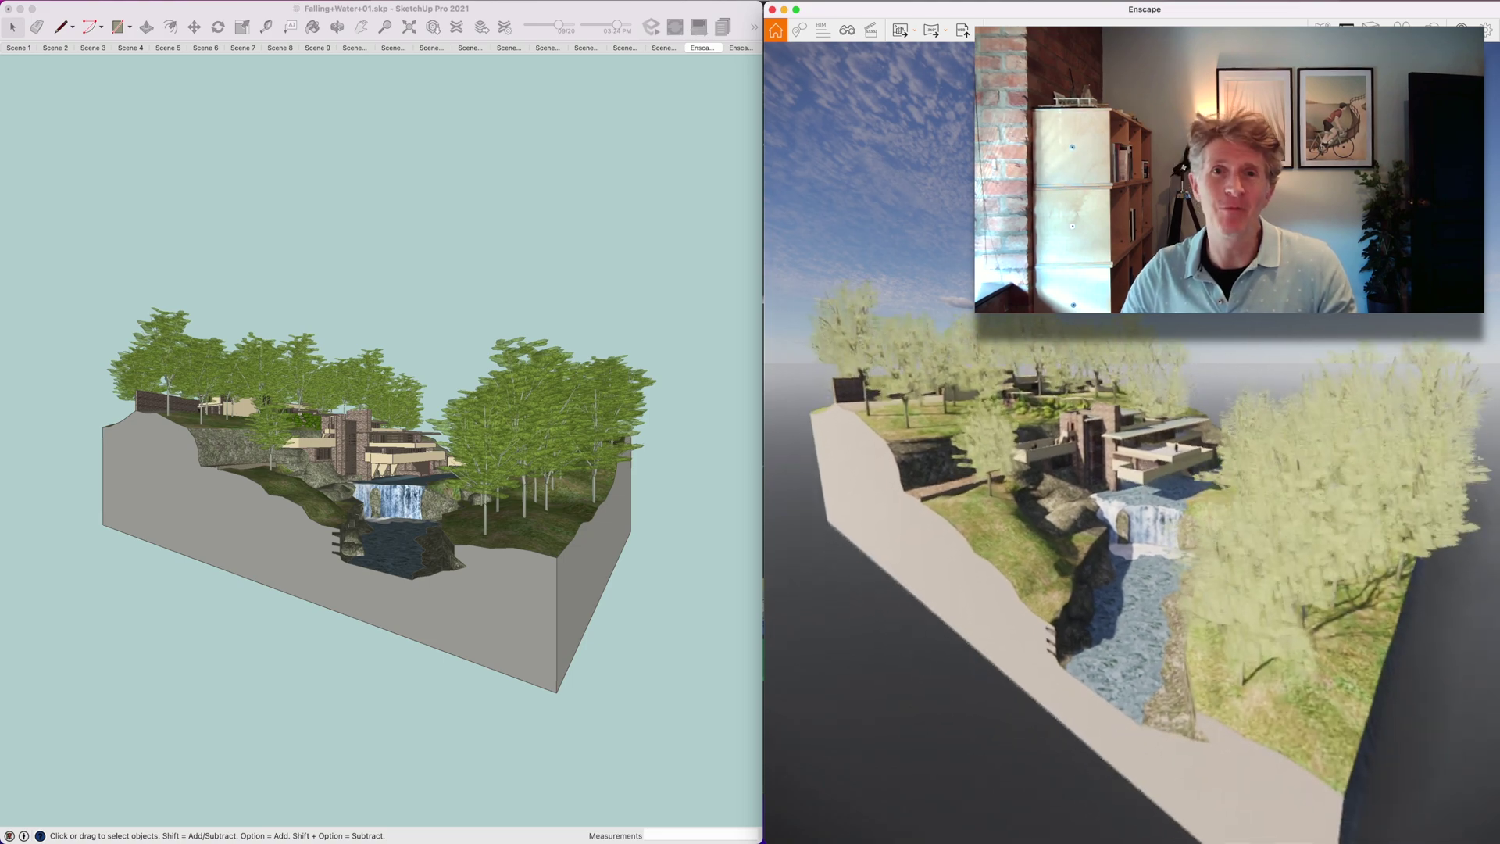
scroll(1176, 504, up, 2)
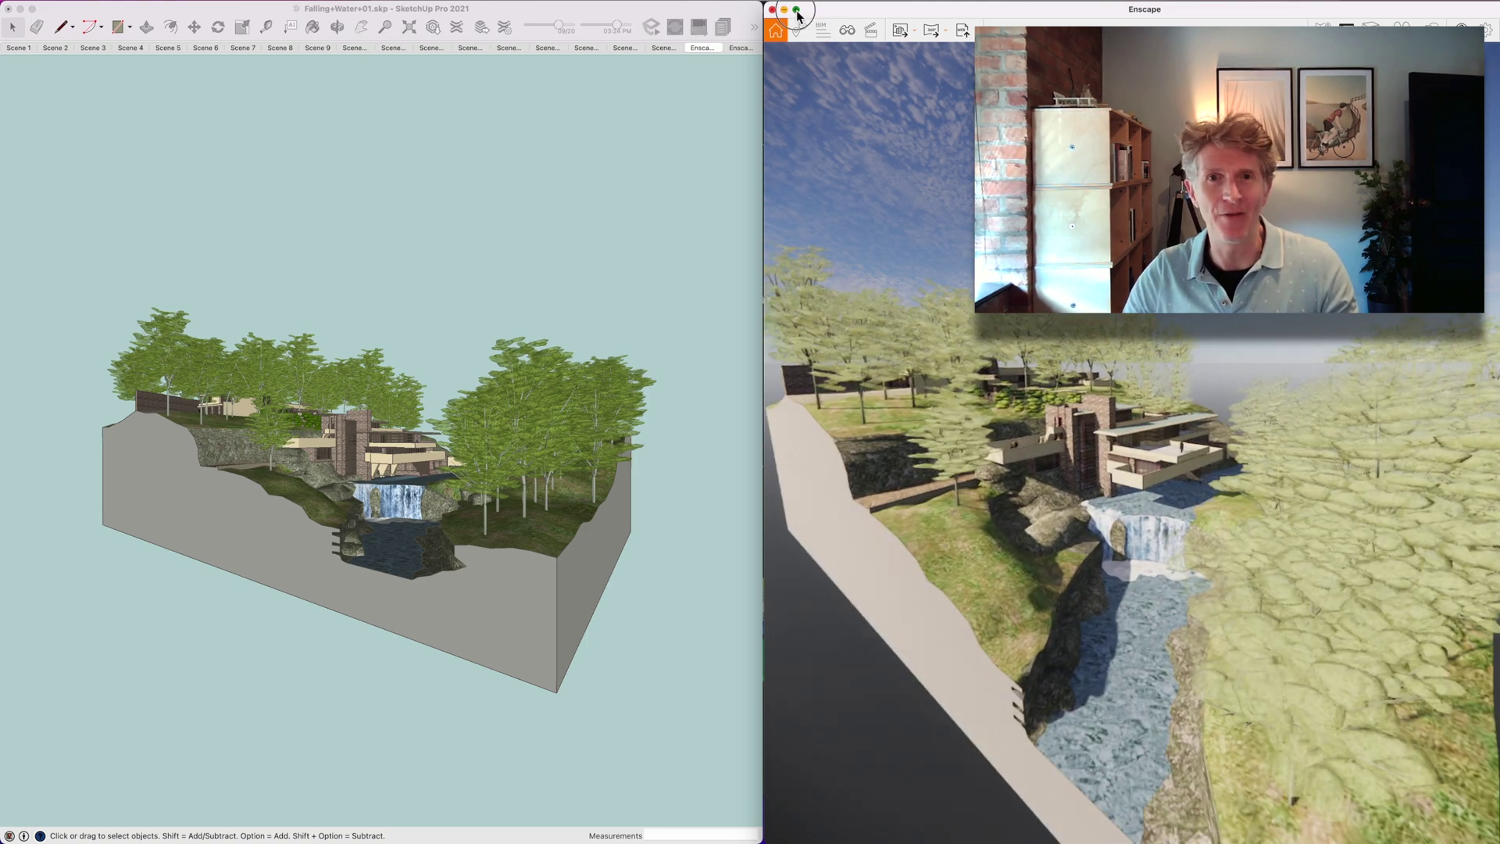
click(796, 9)
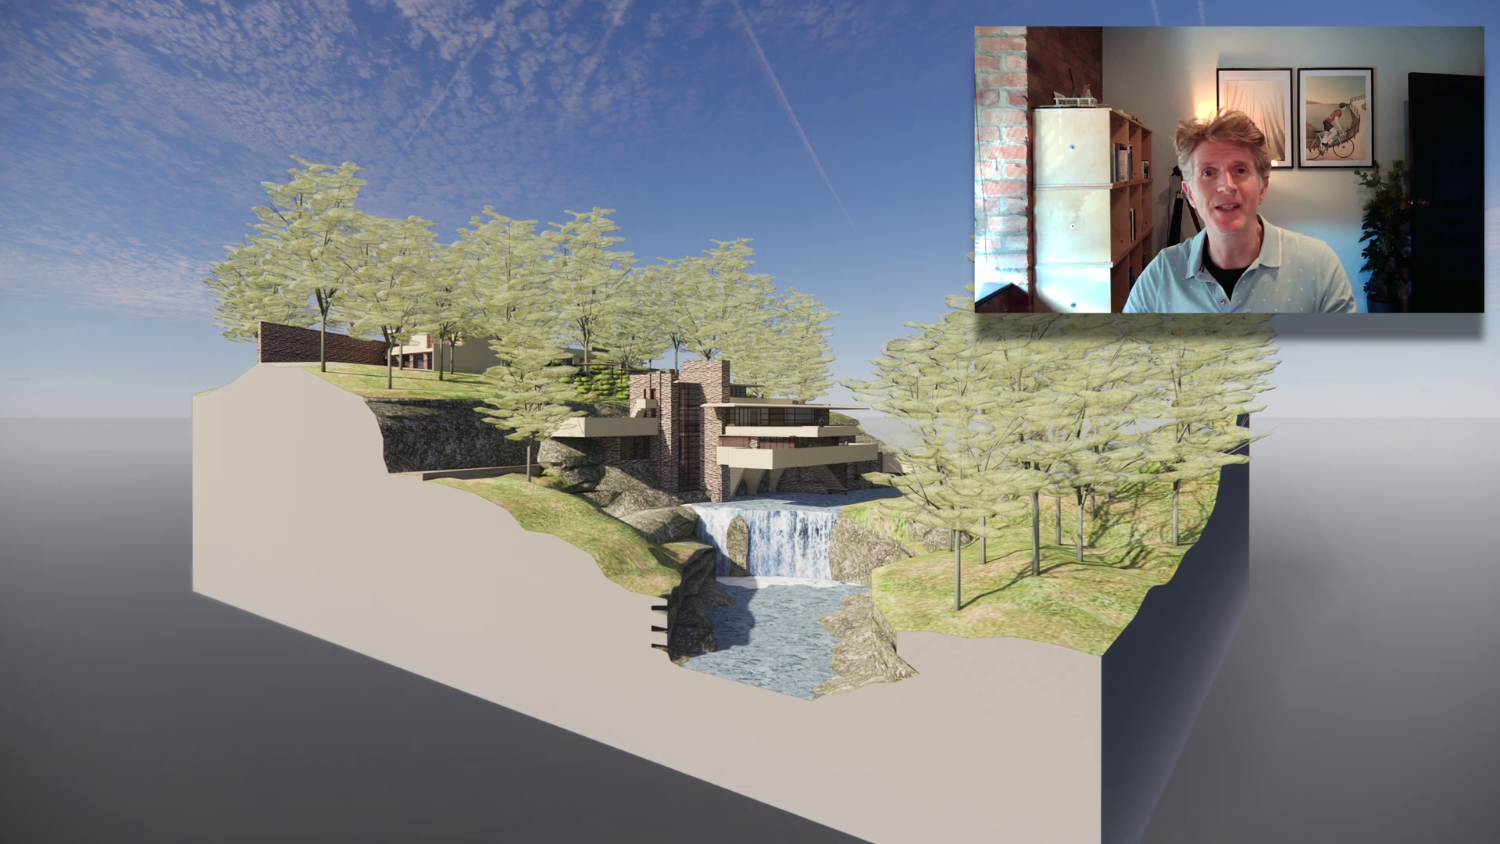